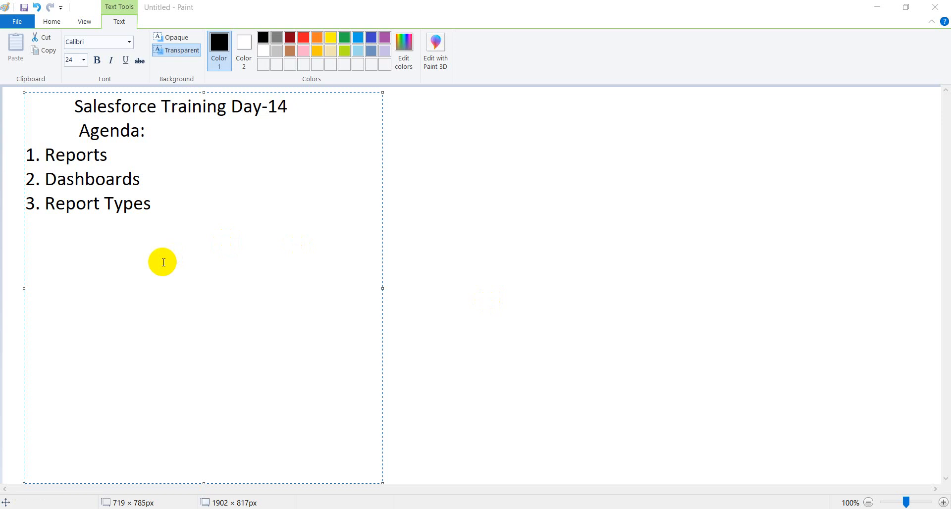
- Add '4. Formula Fields' and '5. Bucket Fields' to the Paint agenda, then switch to Salesforce
{"action": "left_click", "coordinate": [194, 237]}
{"action": "type", "text": "4. "}
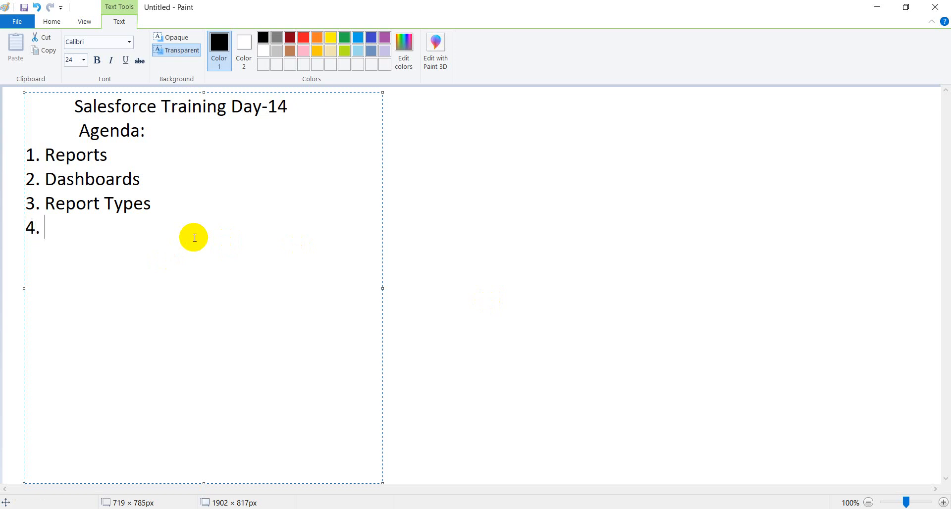
{"action": "type", "text": "Formula Fields"}
{"action": "key", "text": "Return"}
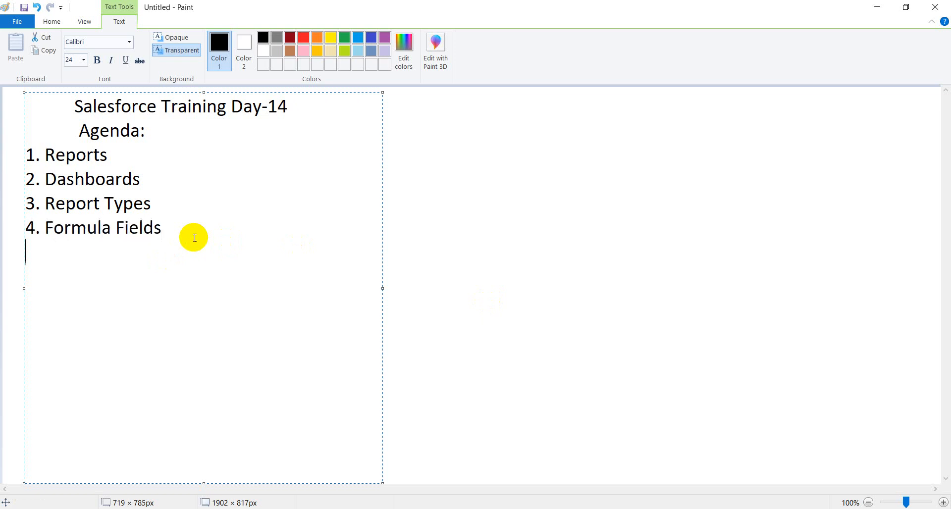
{"action": "type", "text": "5. Bucket Fi"}
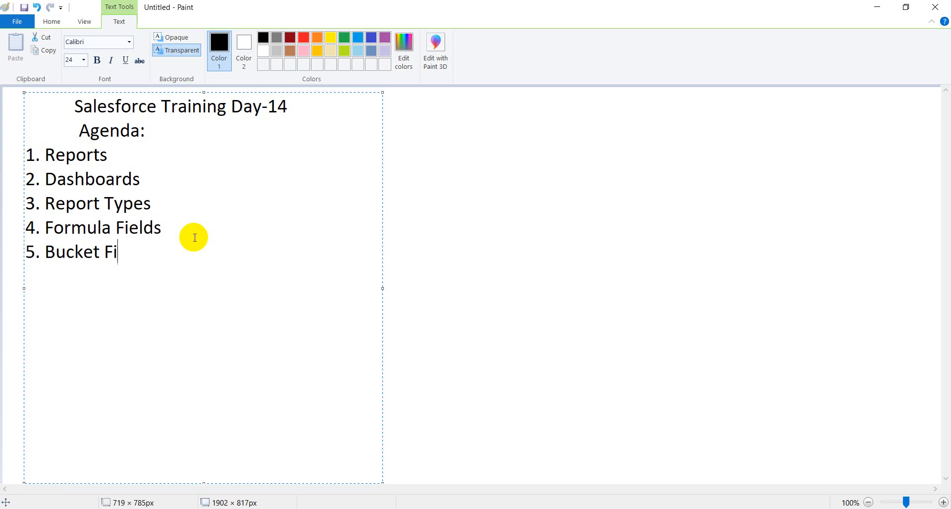
{"action": "type", "text": "elds"}
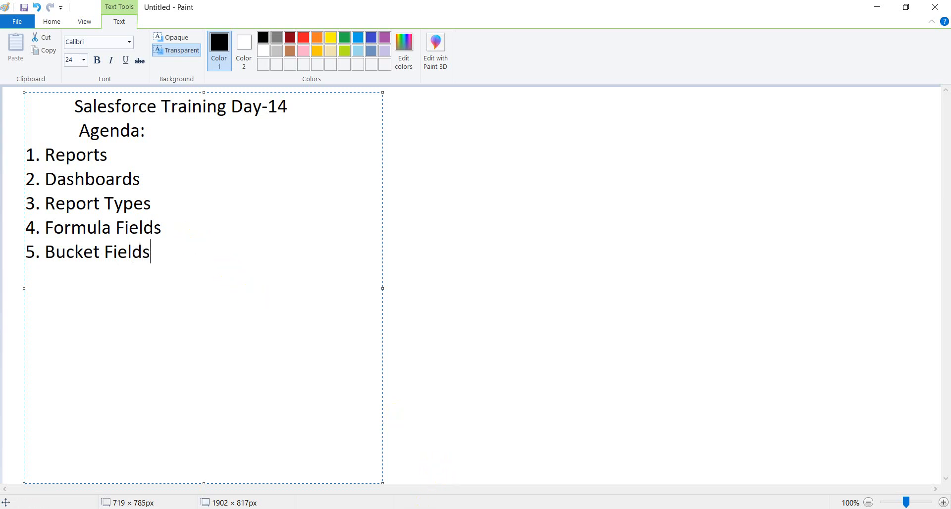
{"action": "key", "text": "alt+Tab"}
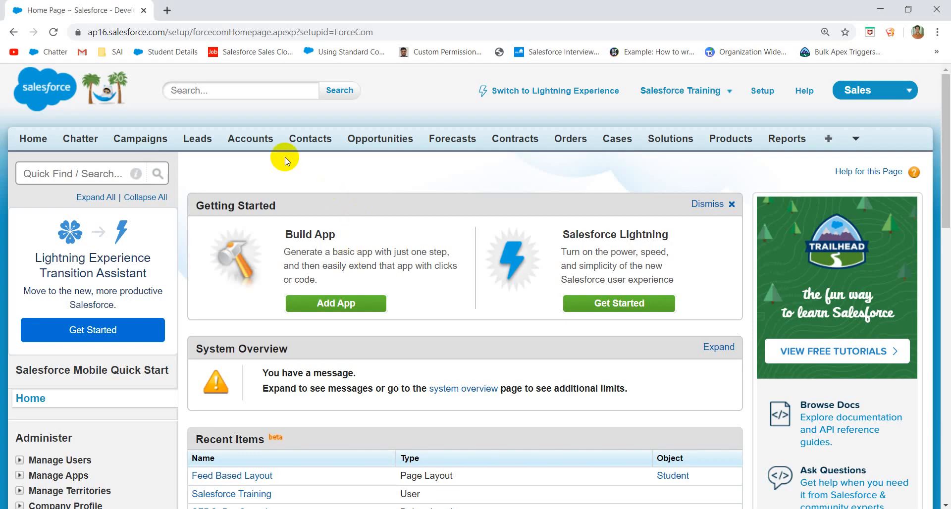
- Go to the Reports & Dashboards page in Salesforce Classic
{"action": "double_click", "coordinate": [285, 157]}
{"action": "left_click", "coordinate": [677, 186]}
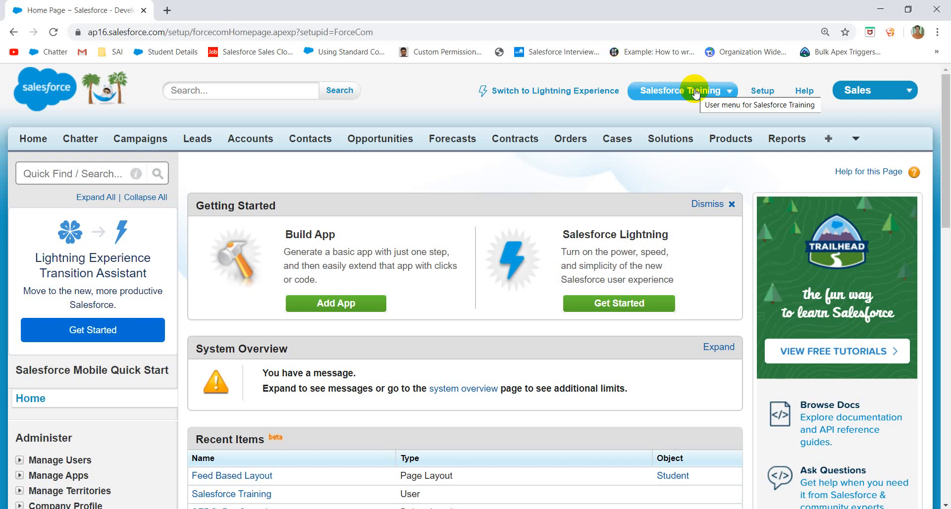
{"action": "left_click", "coordinate": [791, 141]}
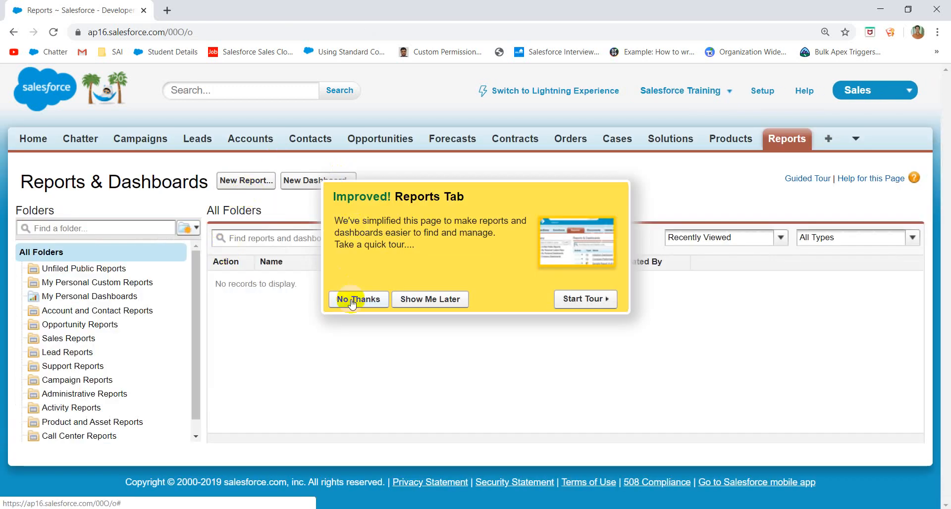
- Dismiss the reports tour prompt, start a new report, and focus the report type Quick Find
{"action": "left_click", "coordinate": [351, 301]}
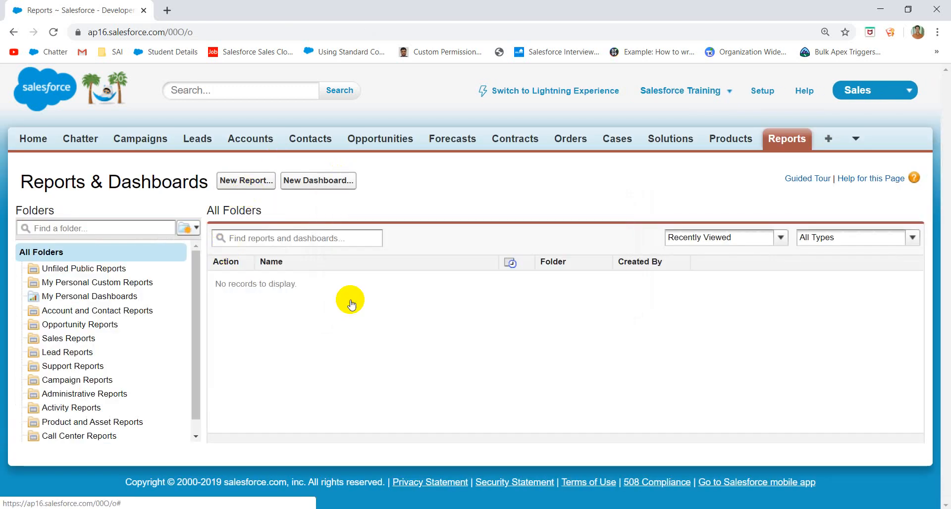
{"action": "left_click", "coordinate": [249, 185]}
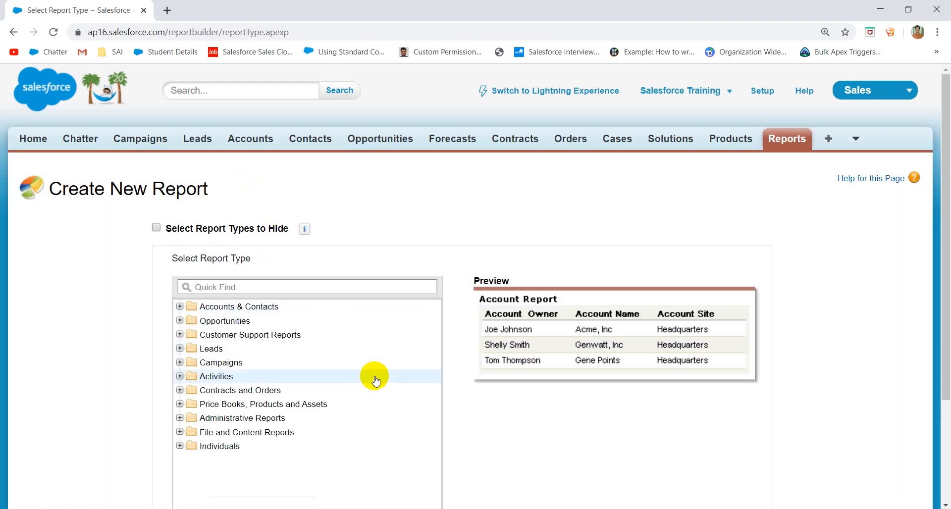
{"action": "scroll", "coordinate": [374, 378], "scroll_direction": "down", "scroll_amount": 3}
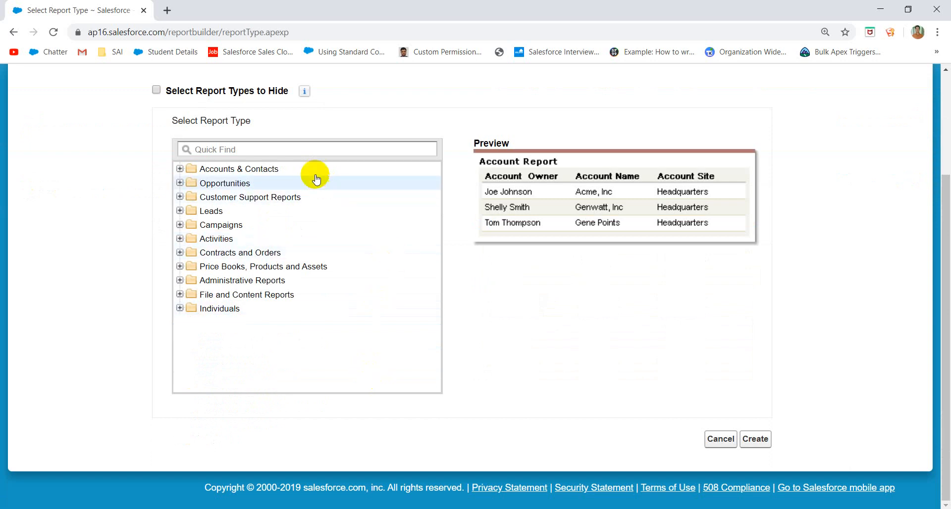
{"action": "left_click", "coordinate": [271, 149]}
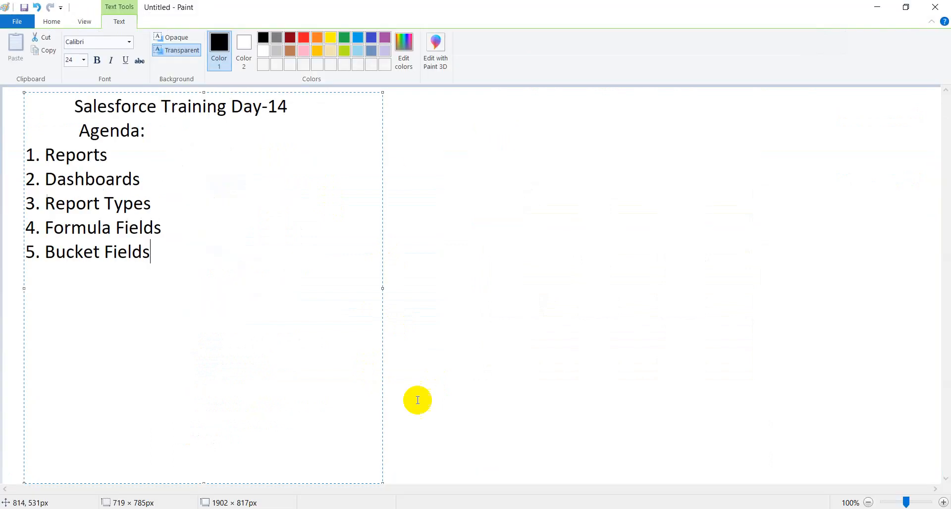
- Add a 'Parent --> Child' note beside the Paint agenda and return to the report type page
{"action": "left_click", "coordinate": [388, 150]}
{"action": "left_click_drag", "start_coordinate": [341, 107], "coordinate": [633, 445]}
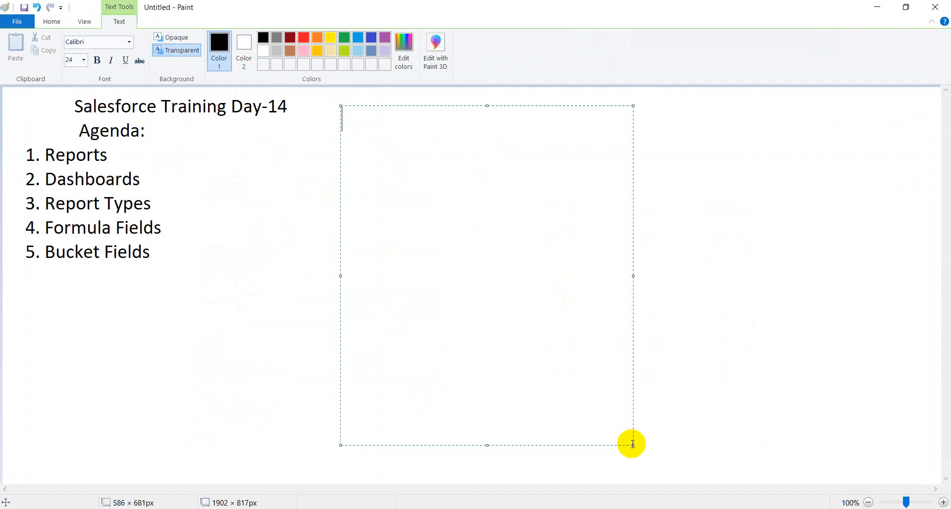
{"action": "type", "text": "Parent"}
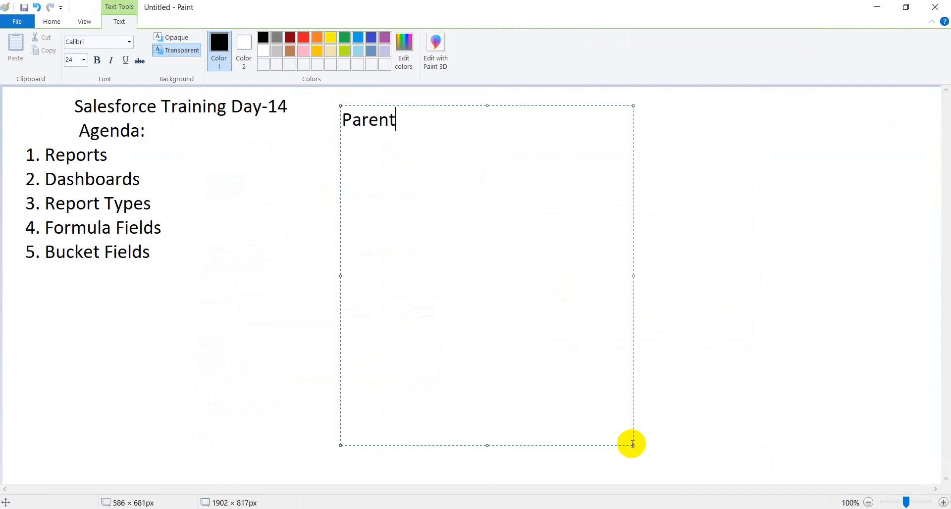
{"action": "type", "text": " --> Child"}
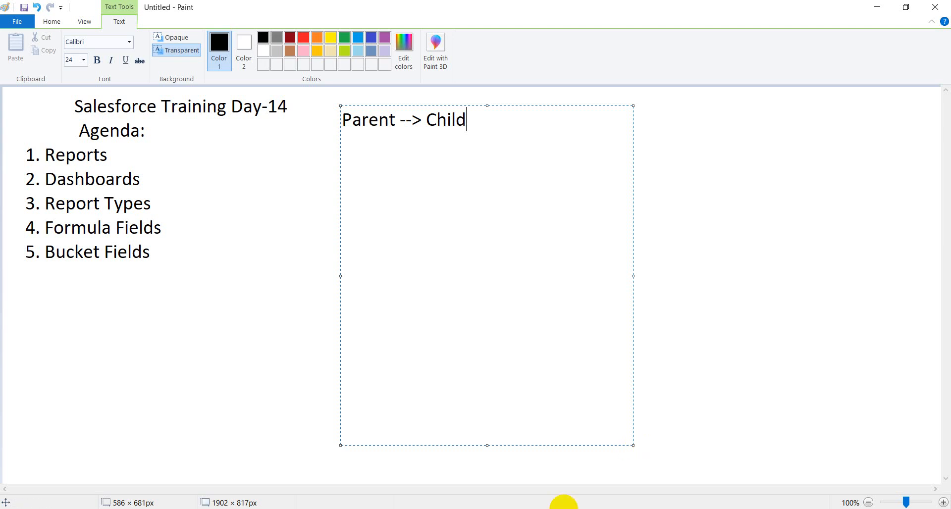
{"action": "key", "text": "alt+Tab"}
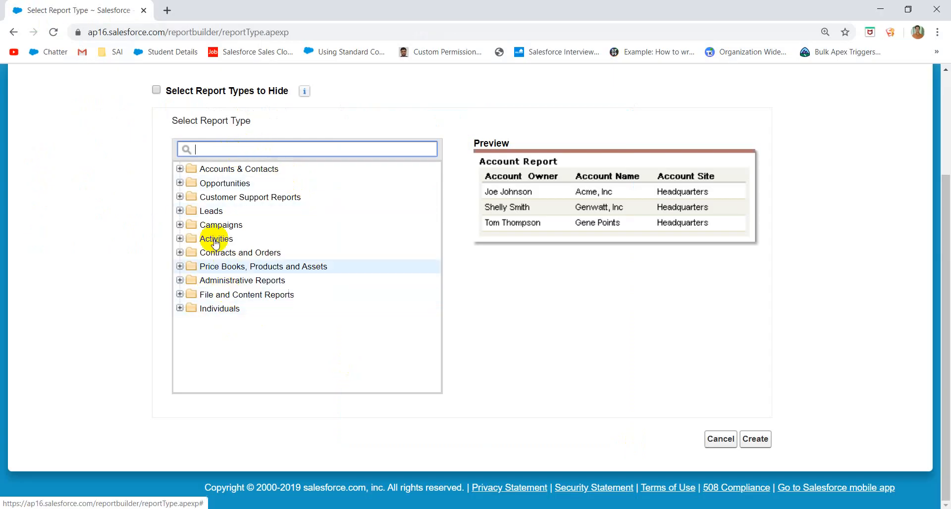
- Search report types for 'univers' and find no matching report type
{"action": "type", "text": "uni"}
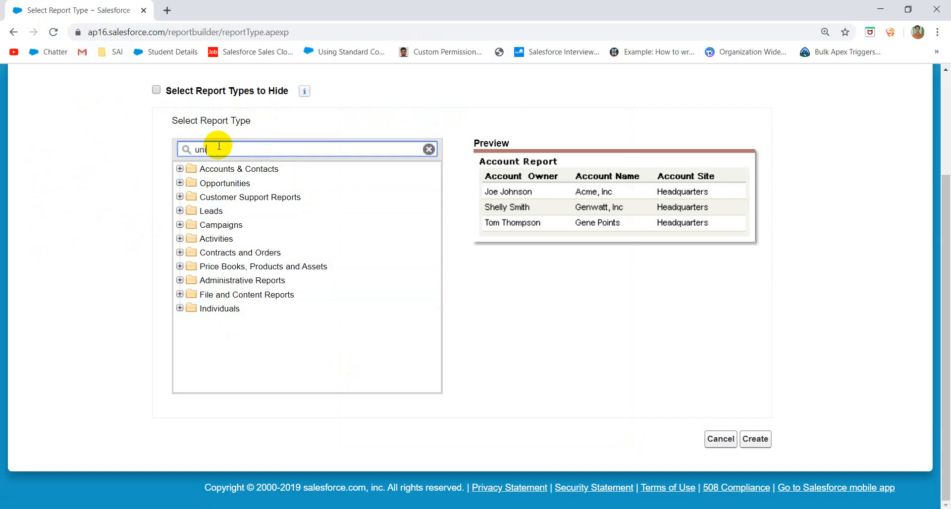
{"action": "type", "text": "vers"}
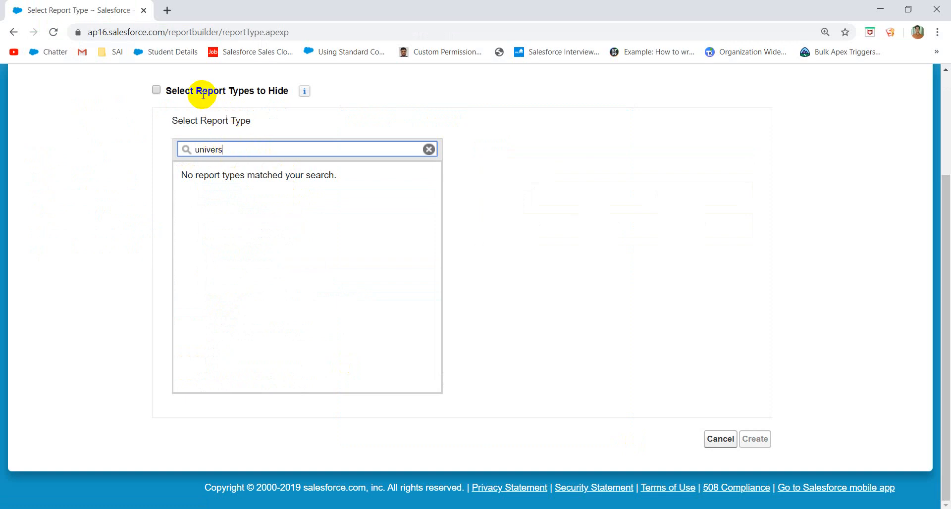
{"action": "left_click_drag", "start_coordinate": [201, 95], "coordinate": [279, 121]}
{"action": "left_click", "coordinate": [354, 226]}
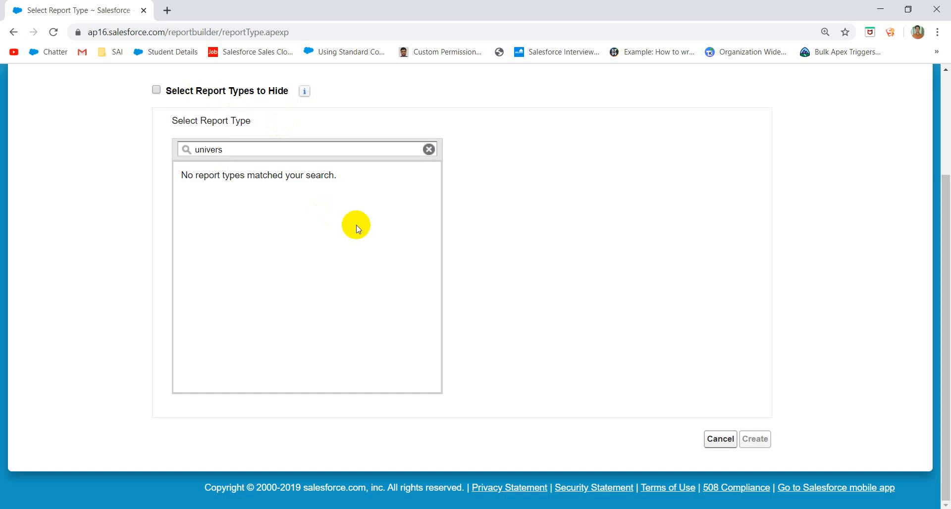
- Open the Universities home page from the overflow list of object tabs
{"action": "scroll", "coordinate": [376, 230], "scroll_direction": "up", "scroll_amount": 3}
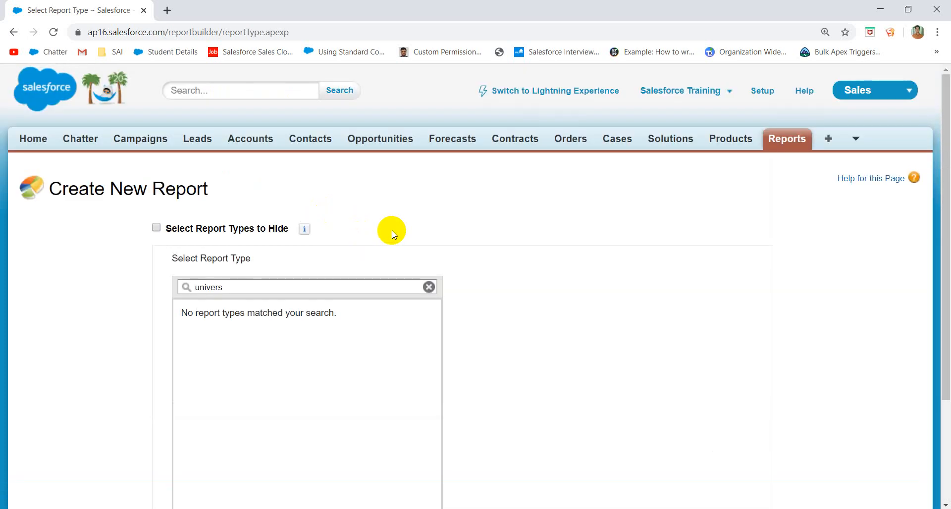
{"action": "left_click", "coordinate": [858, 142]}
{"action": "left_click", "coordinate": [812, 179]}
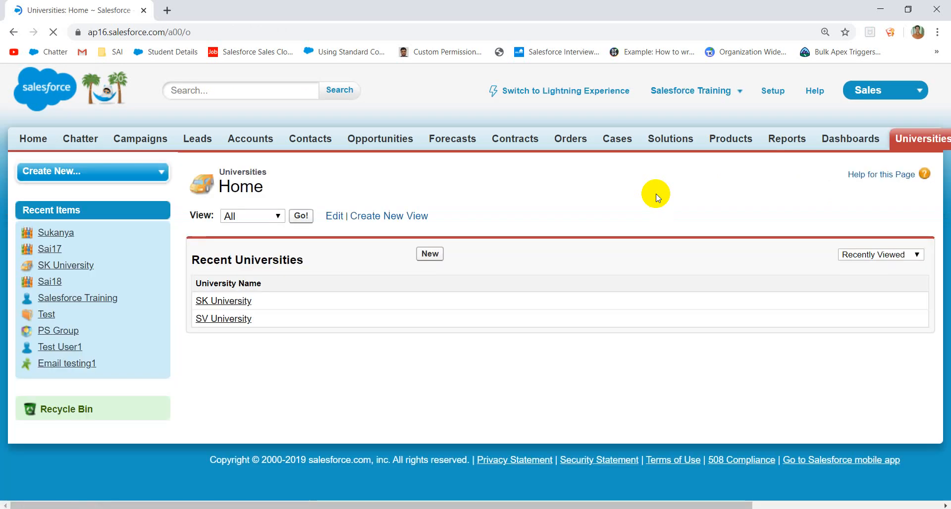
- Open the University object's definition through View Fields in the Force.com menu
{"action": "left_click", "coordinate": [945, 206]}
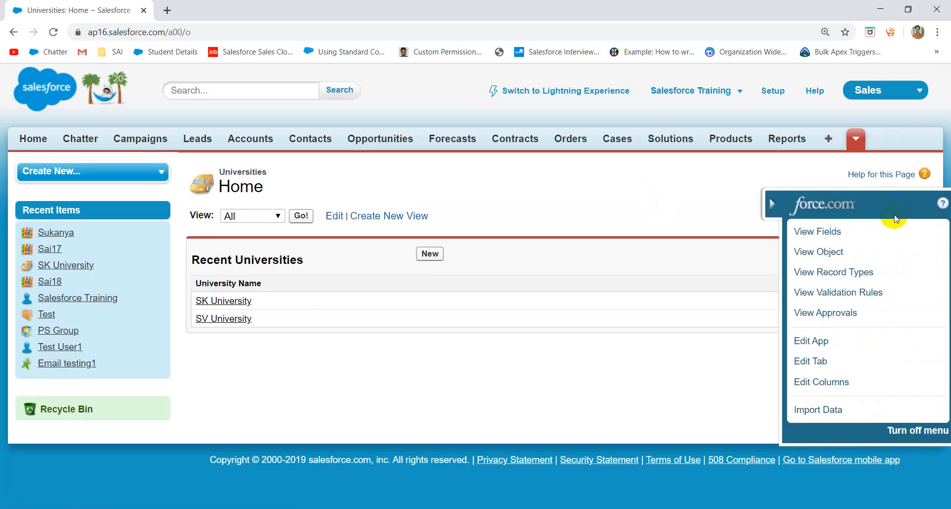
{"action": "left_click", "coordinate": [843, 231]}
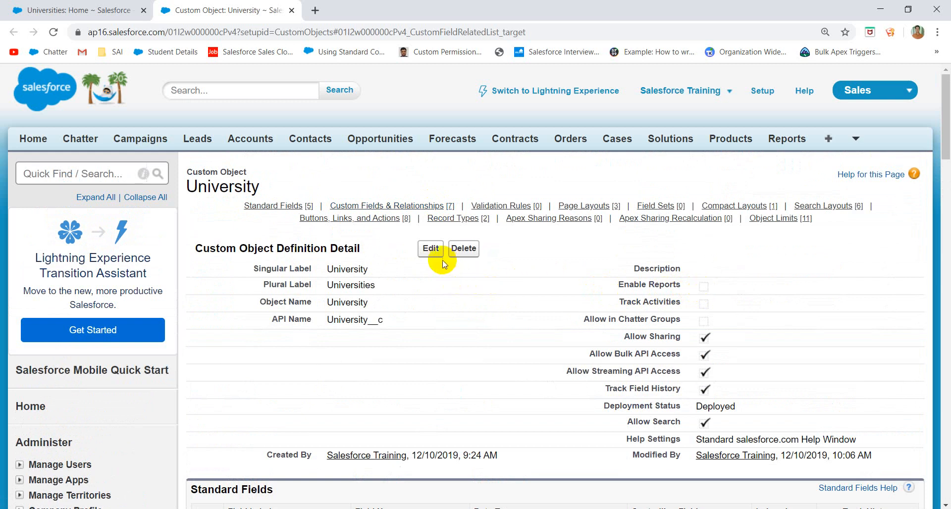
- Edit the University object and check Allow Reports
{"action": "left_click", "coordinate": [429, 250]}
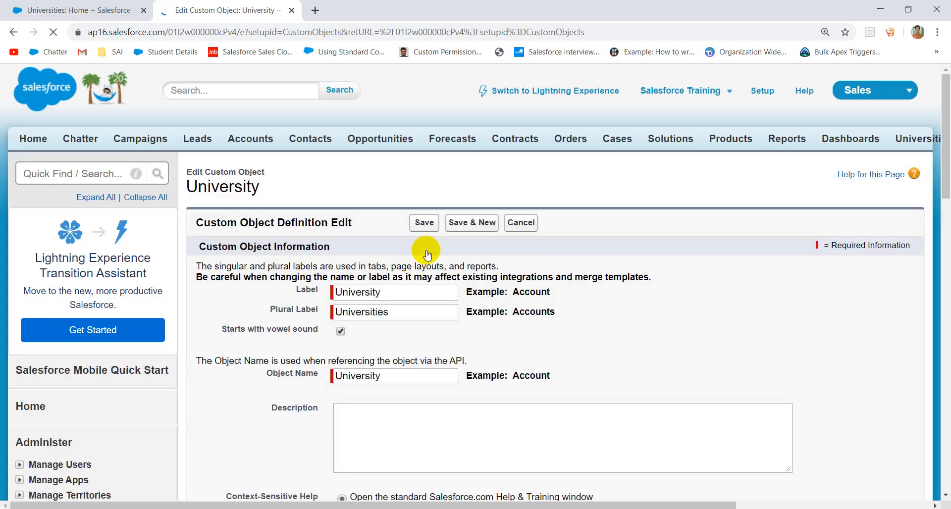
{"action": "scroll", "coordinate": [578, 321], "scroll_direction": "down", "scroll_amount": 20}
{"action": "scroll", "coordinate": [610, 350], "scroll_direction": "up", "scroll_amount": 15}
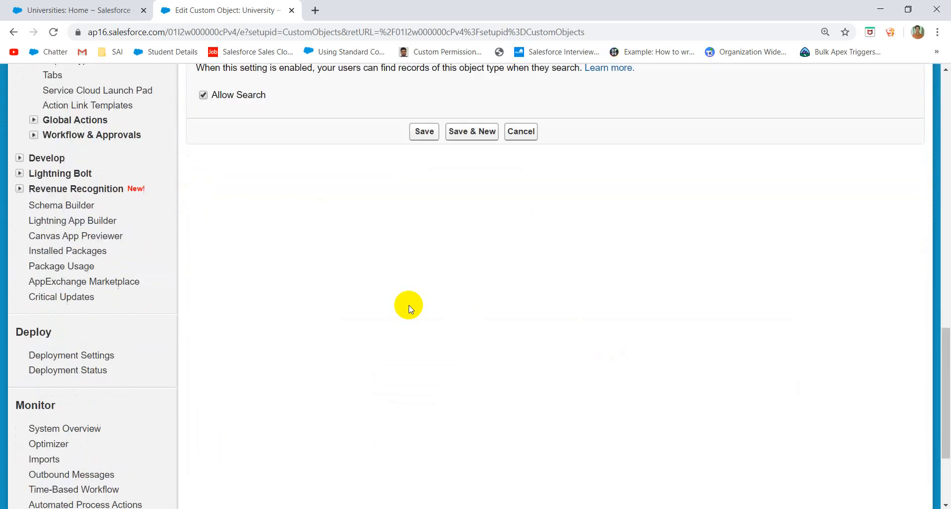
{"action": "scroll", "coordinate": [305, 373], "scroll_direction": "up", "scroll_amount": 1}
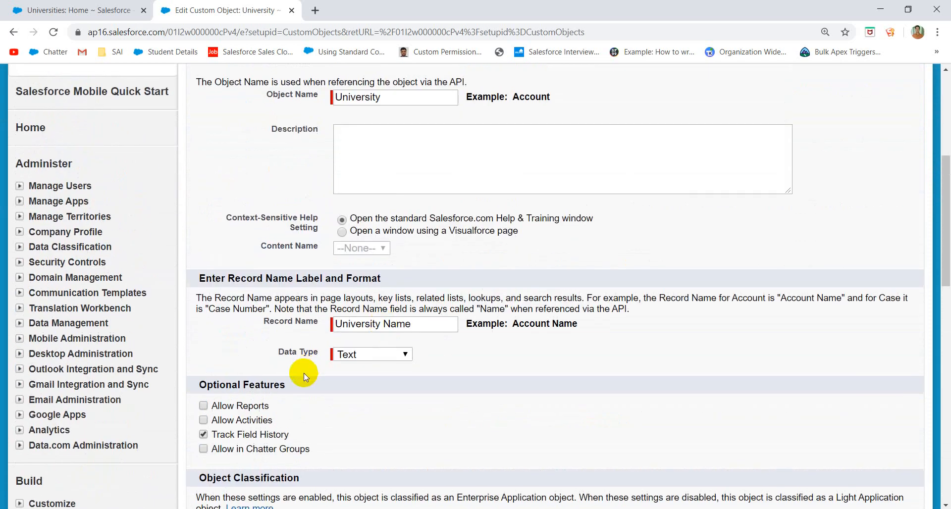
{"action": "left_click", "coordinate": [248, 406]}
{"action": "scroll", "coordinate": [374, 428], "scroll_direction": "down", "scroll_amount": 6}
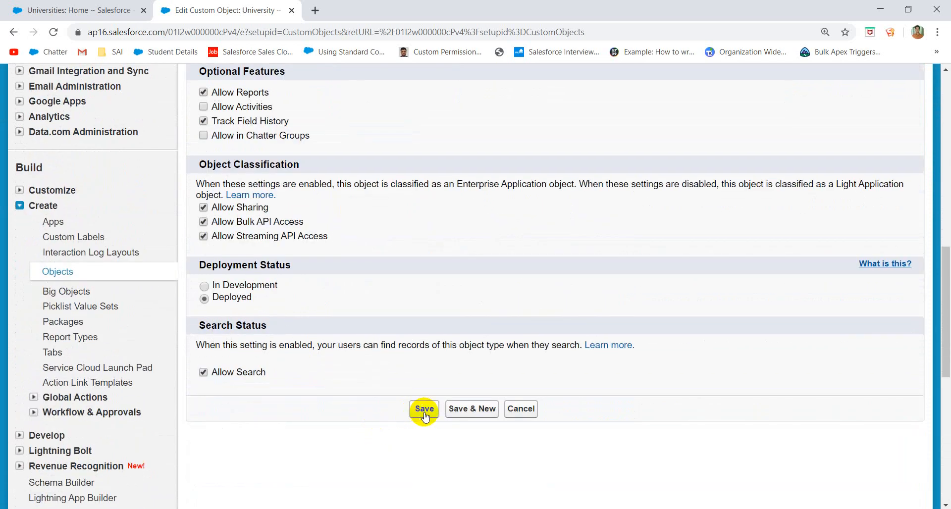
{"action": "scroll", "coordinate": [322, 222], "scroll_direction": "up", "scroll_amount": 5}
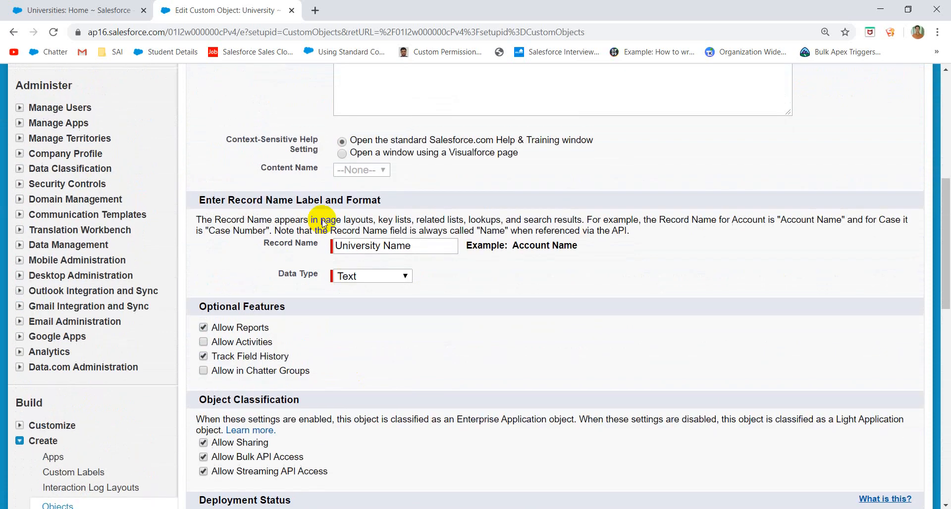
- Check Allow Activities, acknowledge the page layout notice, and save the University object
{"action": "left_click", "coordinate": [249, 347]}
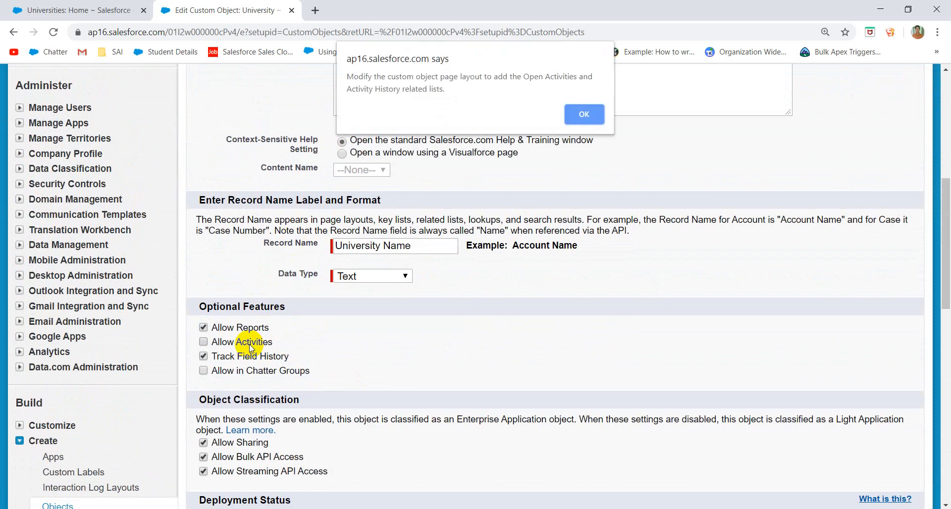
{"action": "left_click", "coordinate": [589, 111]}
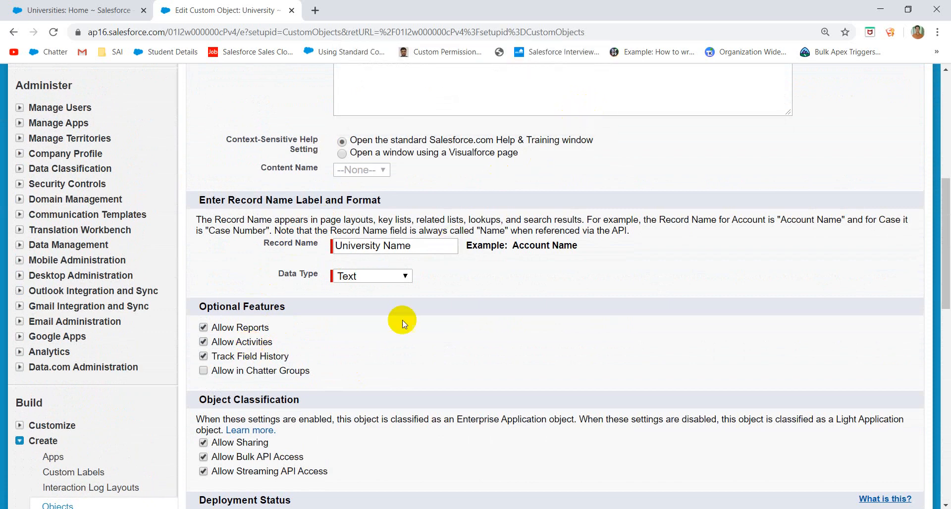
{"action": "scroll", "coordinate": [365, 355], "scroll_direction": "down", "scroll_amount": 1}
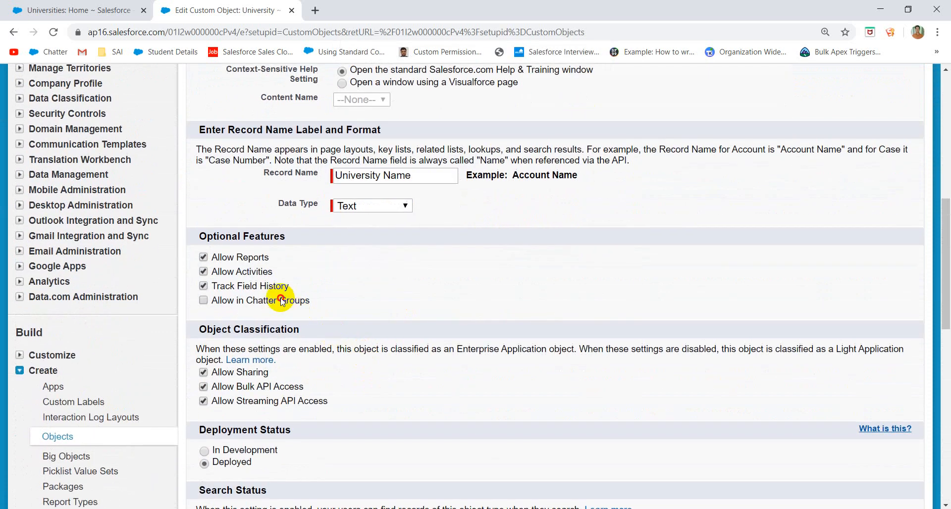
{"action": "scroll", "coordinate": [365, 326], "scroll_direction": "down", "scroll_amount": 10}
{"action": "scroll", "coordinate": [364, 326], "scroll_direction": "up", "scroll_amount": 6}
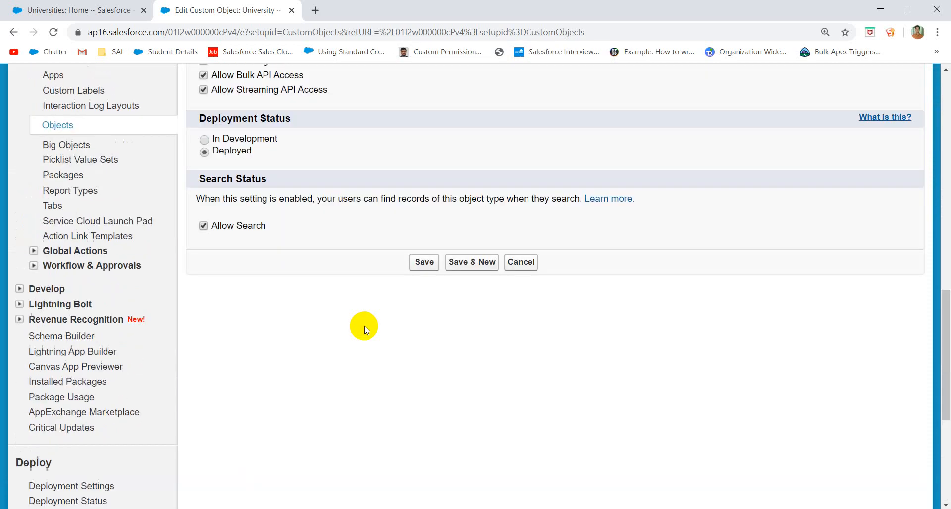
{"action": "left_click", "coordinate": [424, 363]}
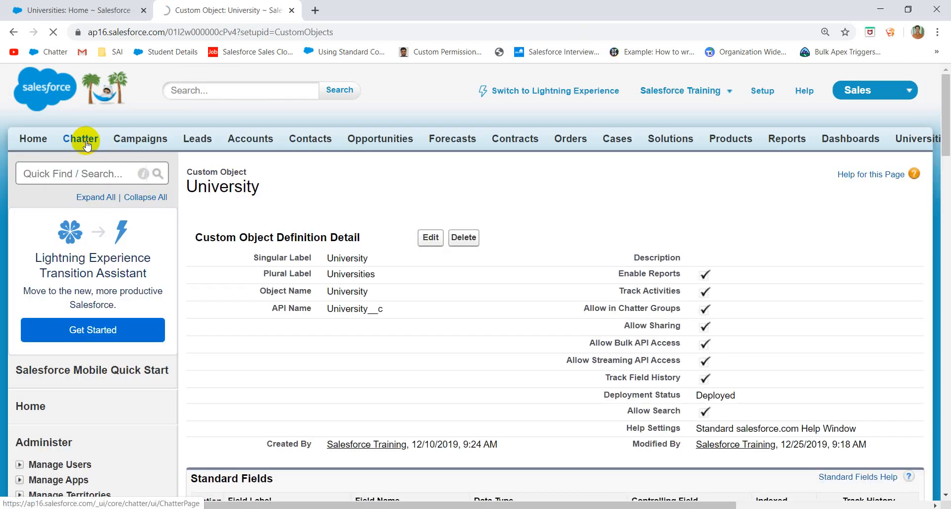
- Browse the Chatter feed, then return to the Universities page and open Reports & Dashboards
{"action": "left_click", "coordinate": [86, 142]}
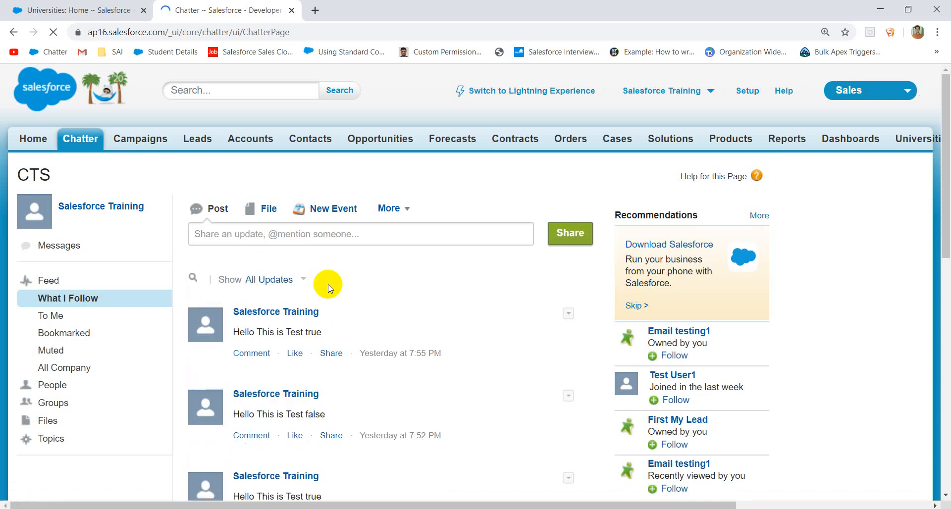
{"action": "scroll", "coordinate": [313, 375], "scroll_direction": "down", "scroll_amount": 10}
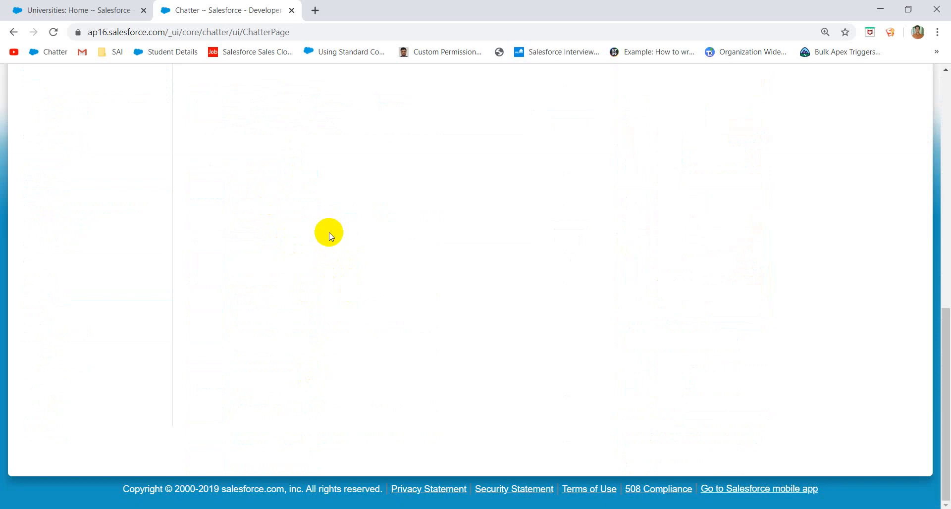
{"action": "scroll", "coordinate": [377, 250], "scroll_direction": "up", "scroll_amount": 10}
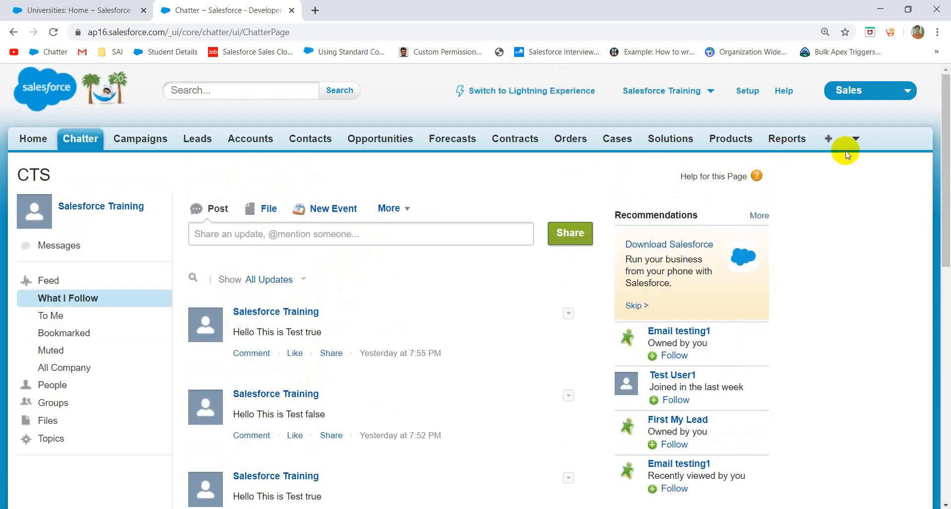
{"action": "left_click", "coordinate": [95, 10]}
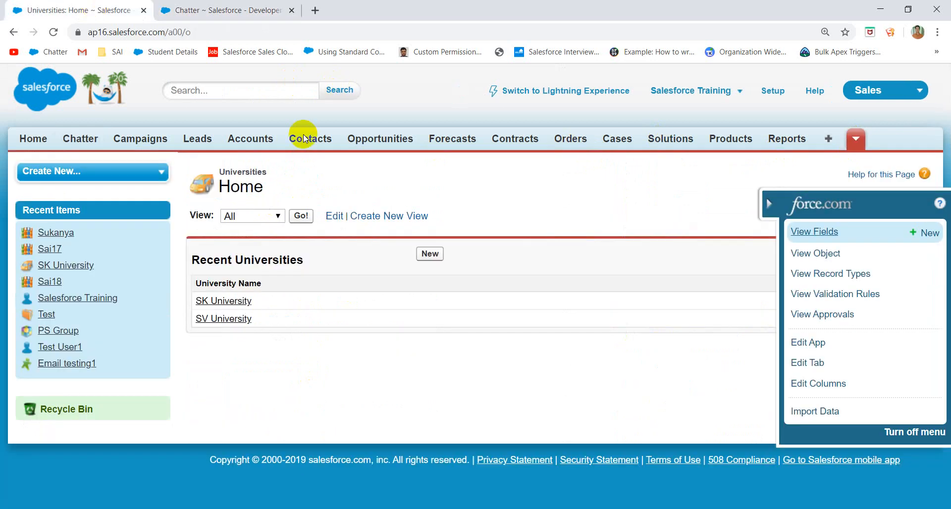
{"action": "left_click", "coordinate": [787, 139]}
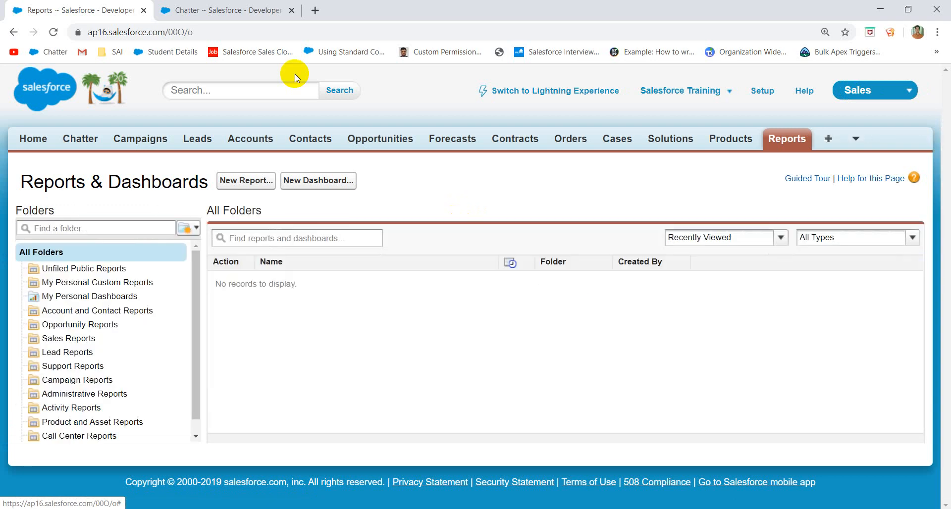
- Start a new report, search report types for 'univ', then go to the Students home page
{"action": "left_click", "coordinate": [237, 180]}
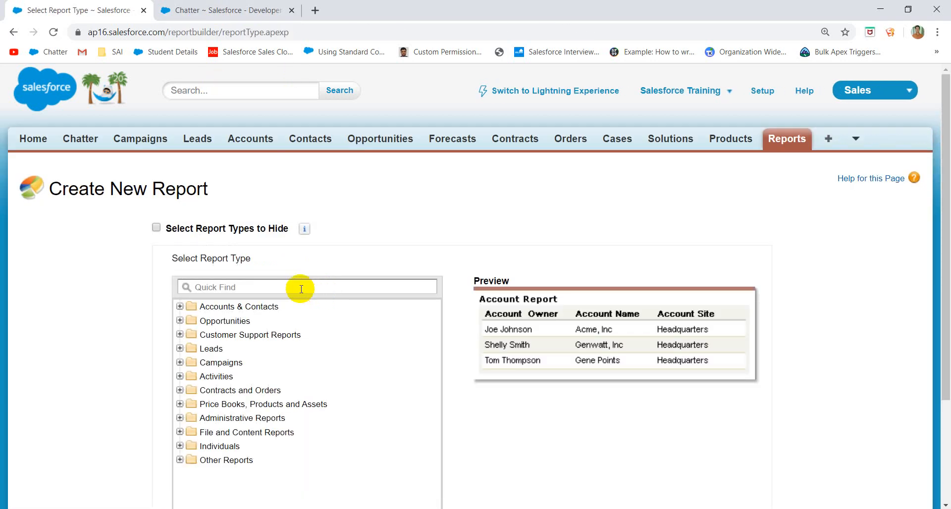
{"action": "left_click", "coordinate": [298, 287]}
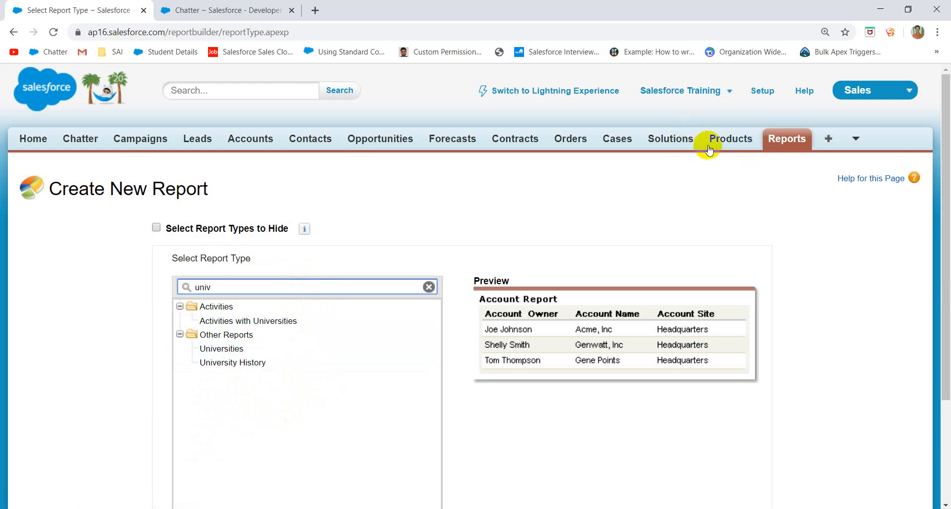
{"action": "left_click", "coordinate": [859, 142]}
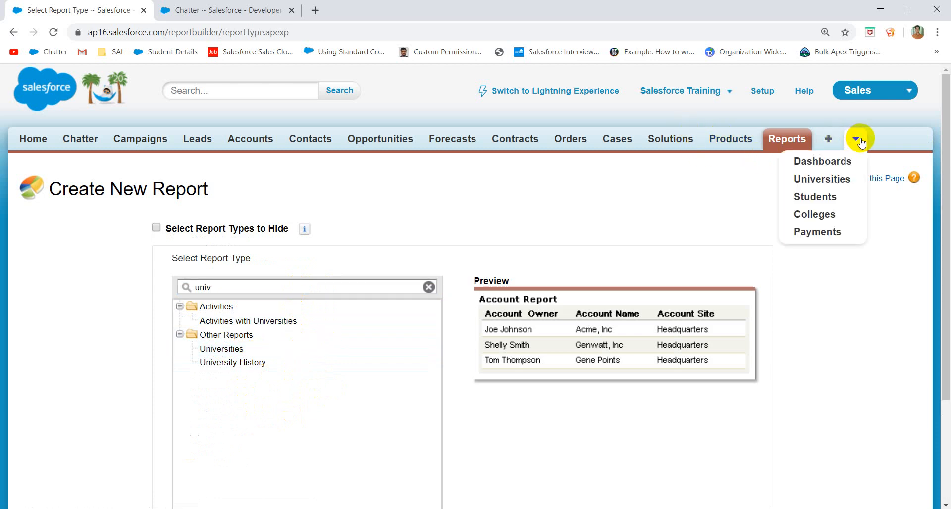
{"action": "left_click", "coordinate": [815, 198]}
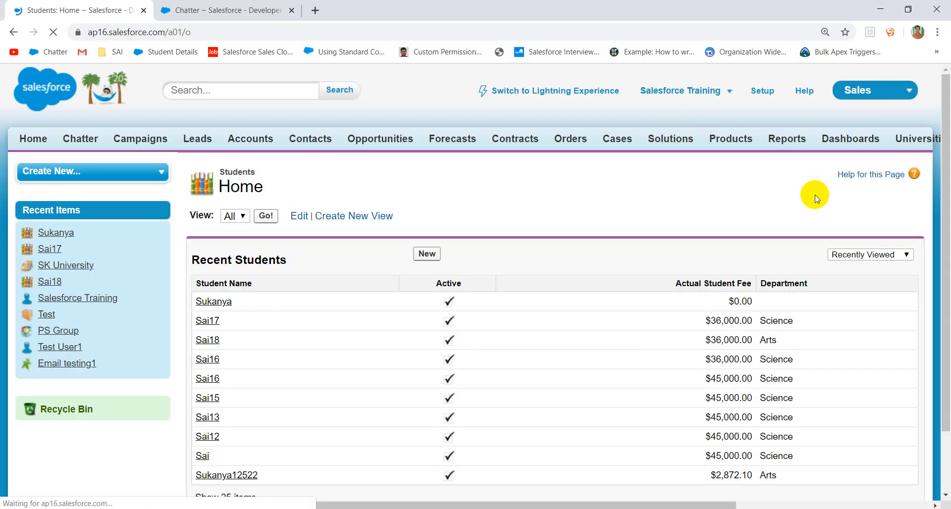
- Open the Student object's definition and begin editing it
{"action": "left_click", "coordinate": [934, 203]}
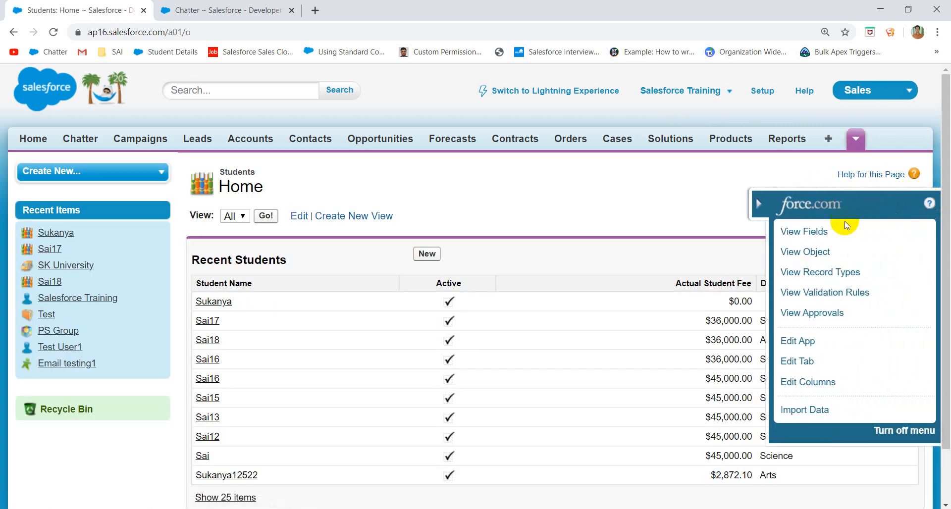
{"action": "left_click", "coordinate": [816, 231]}
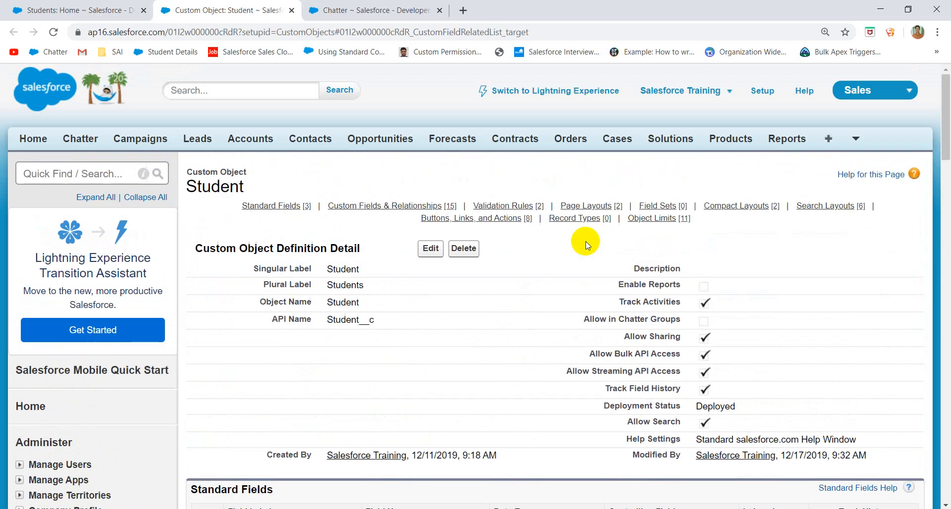
{"action": "left_click", "coordinate": [435, 251]}
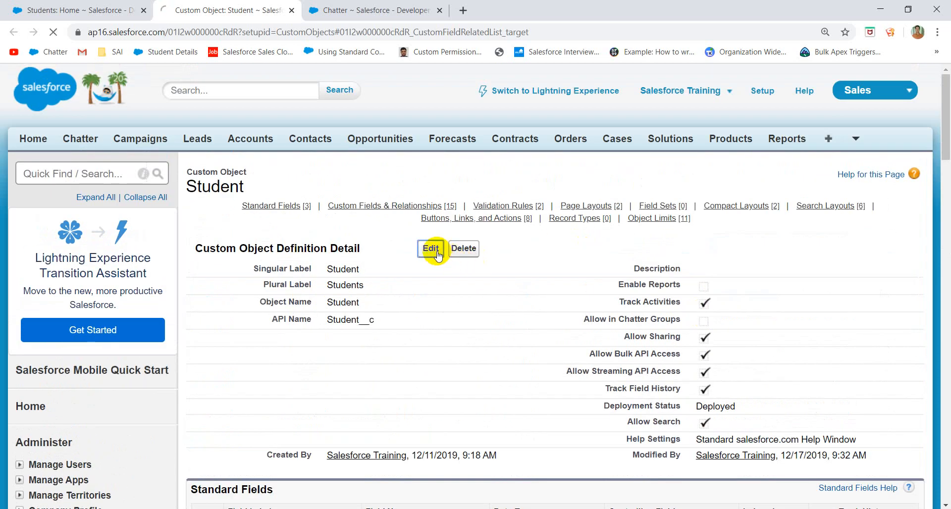
{"action": "key", "text": "ctrl+a"}
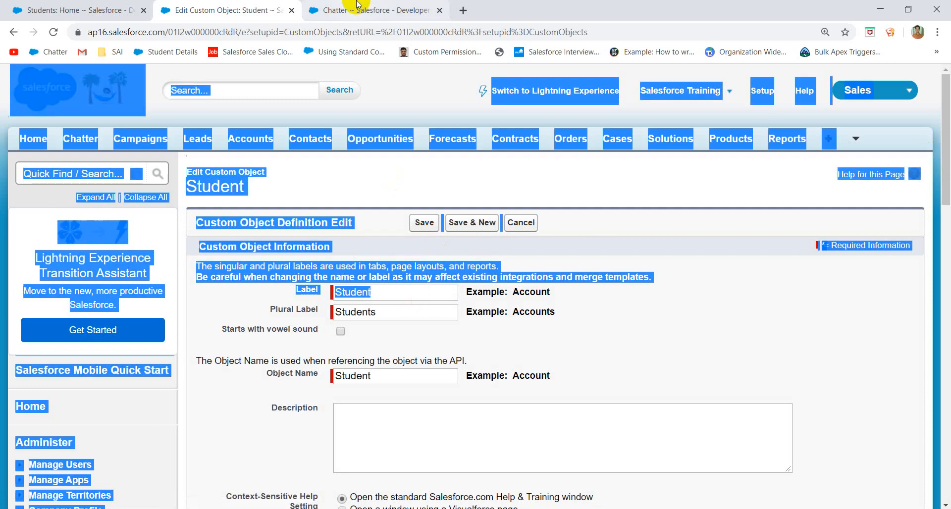
{"action": "left_click", "coordinate": [615, 356]}
- Check Allow Reports, save the Student object, and return to Reports & Dashboards
{"action": "scroll", "coordinate": [614, 356], "scroll_direction": "down", "scroll_amount": 15}
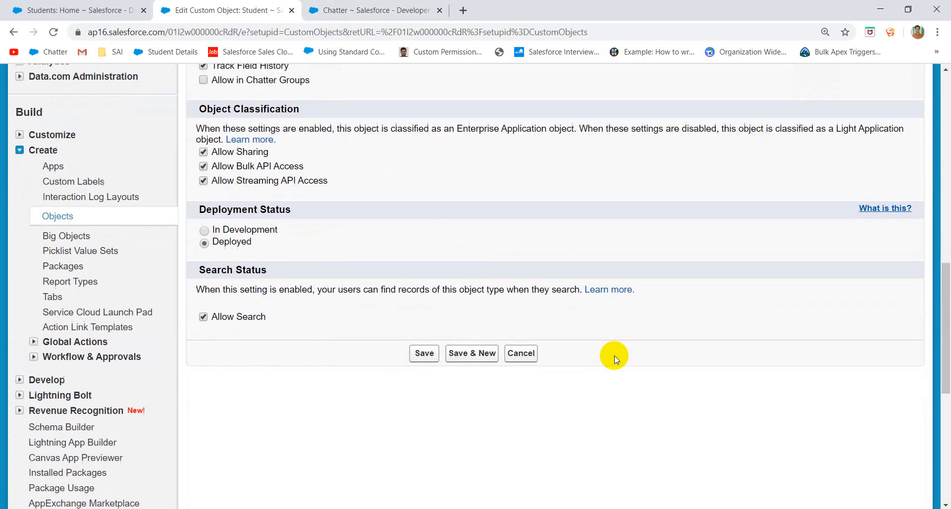
{"action": "scroll", "coordinate": [285, 194], "scroll_direction": "up", "scroll_amount": 4}
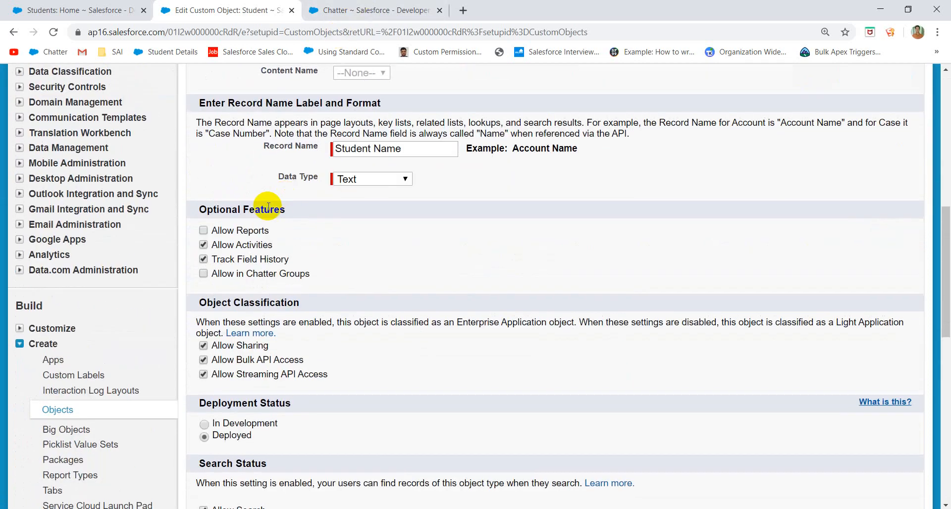
{"action": "left_click", "coordinate": [244, 231]}
{"action": "scroll", "coordinate": [418, 403], "scroll_direction": "down", "scroll_amount": 6}
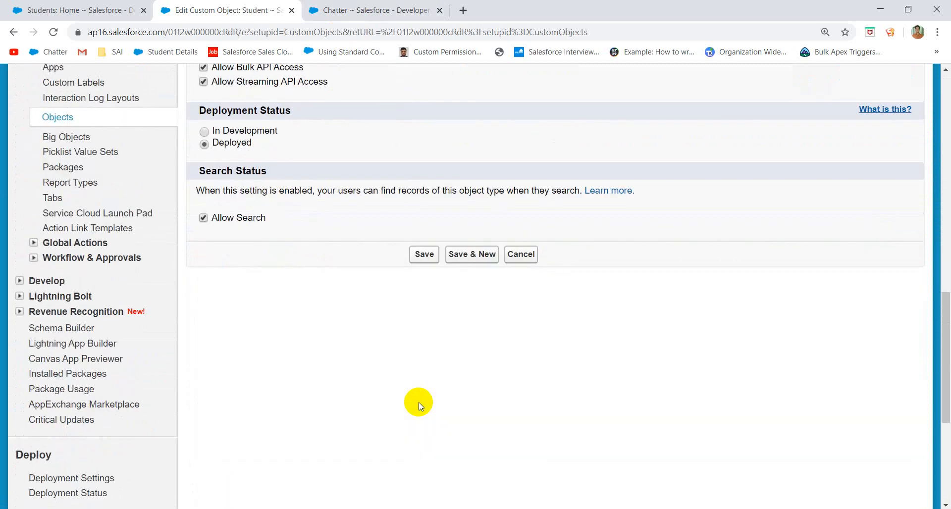
{"action": "left_click", "coordinate": [424, 254]}
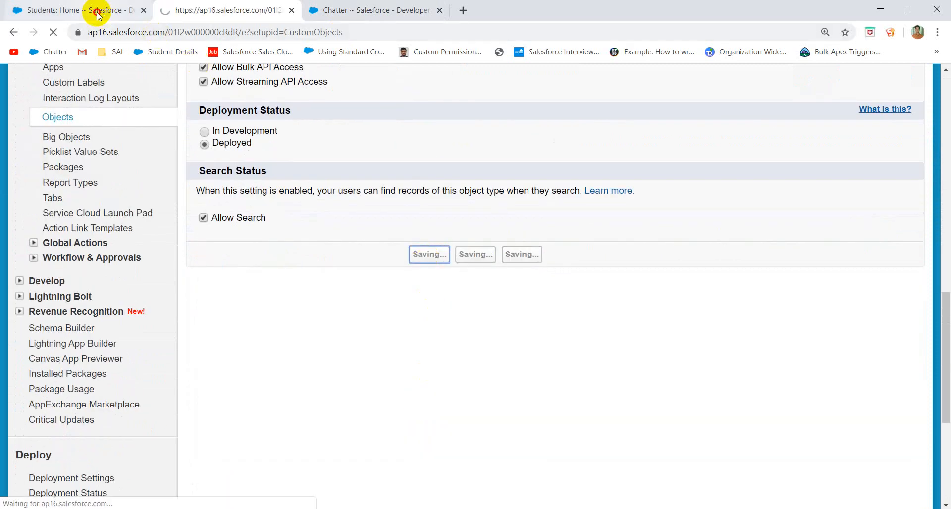
{"action": "left_click", "coordinate": [94, 10]}
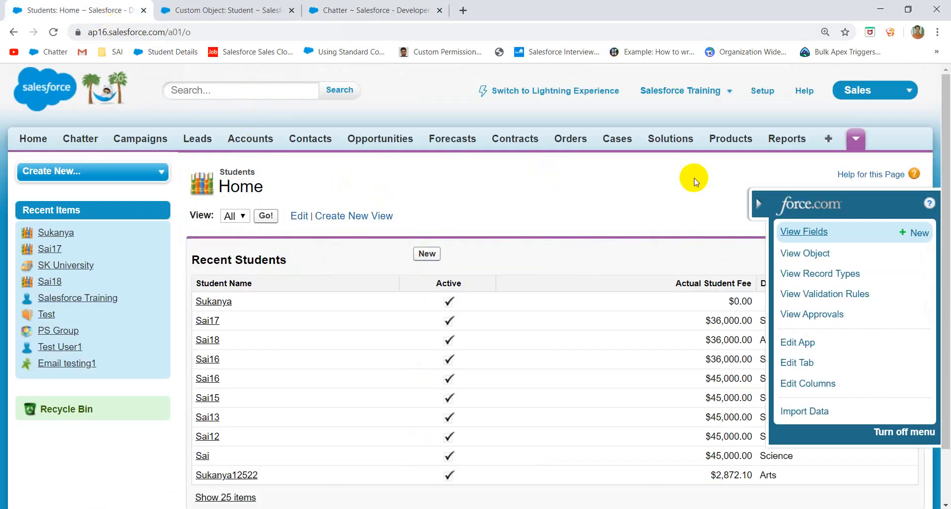
{"action": "left_click", "coordinate": [789, 139]}
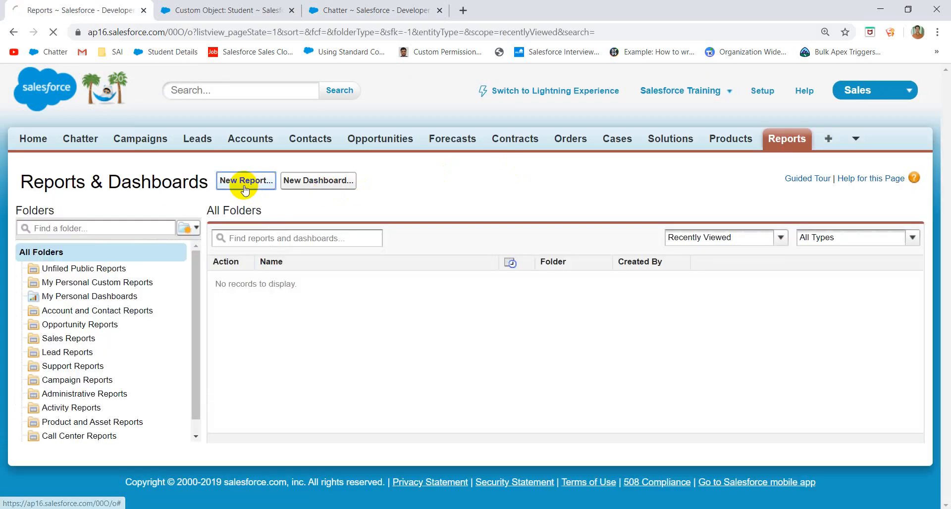
- Start a new report by searching the report types for 'univers' and creating a Universities with Students report
{"action": "left_click", "coordinate": [243, 181]}
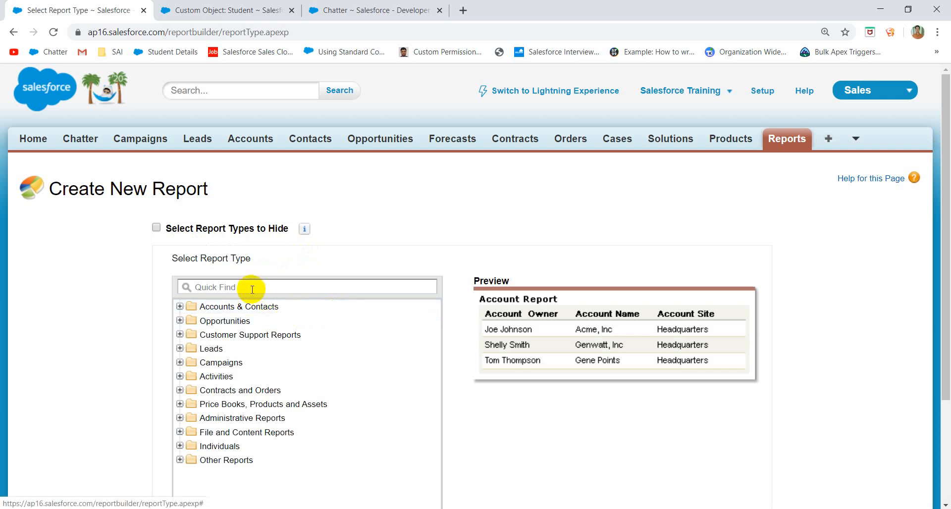
{"action": "left_click", "coordinate": [251, 287]}
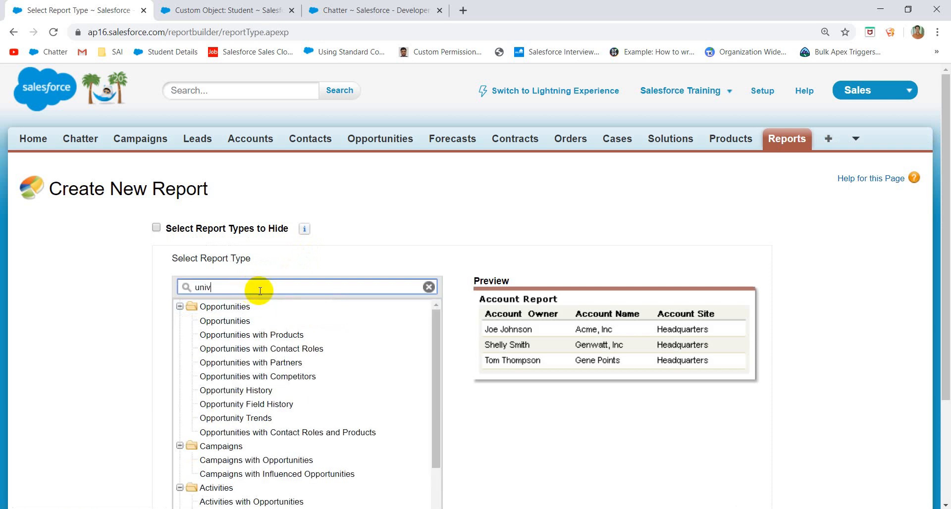
{"action": "scroll", "coordinate": [298, 302], "scroll_direction": "down", "scroll_amount": 1}
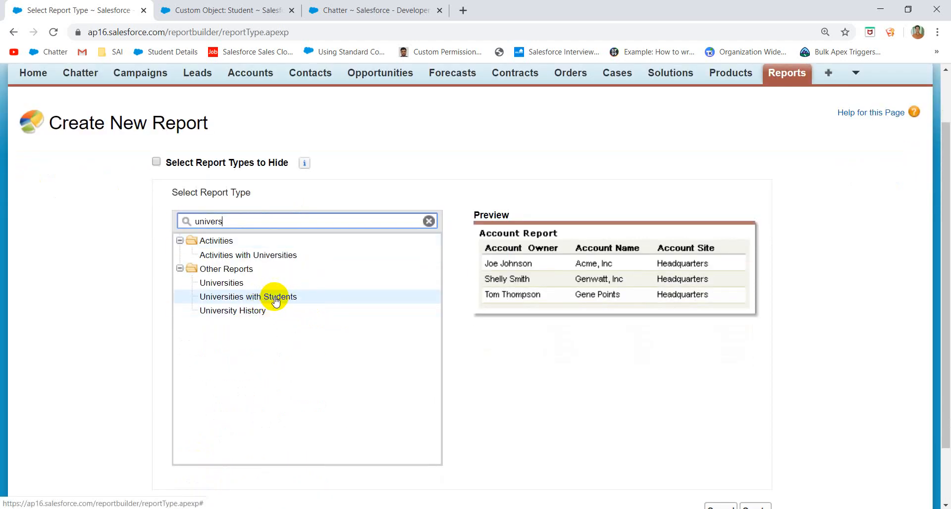
{"action": "left_click", "coordinate": [276, 301]}
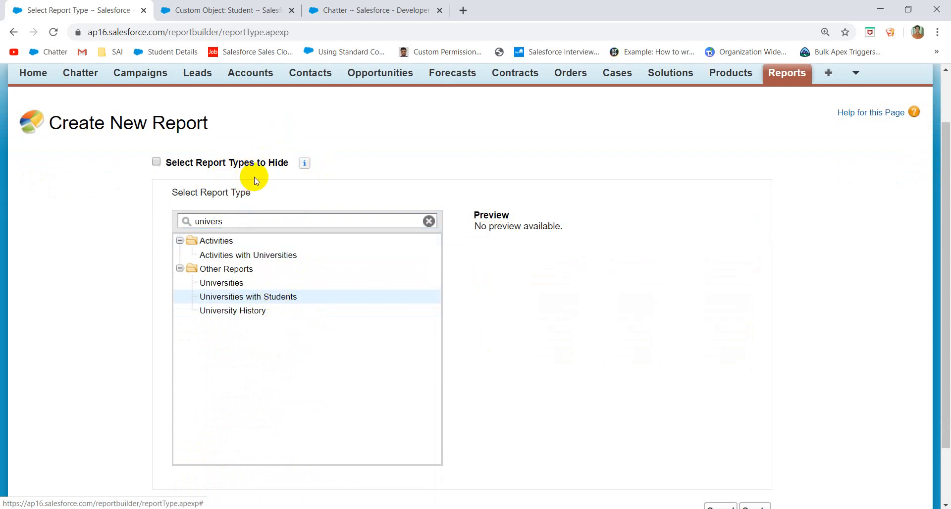
{"action": "scroll", "coordinate": [370, 238], "scroll_direction": "down", "scroll_amount": 2}
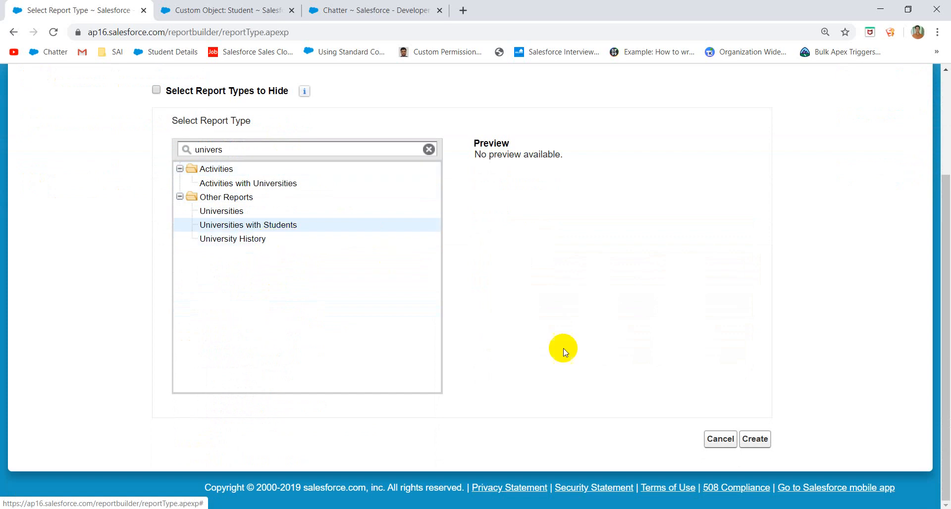
{"action": "left_click", "coordinate": [756, 439]}
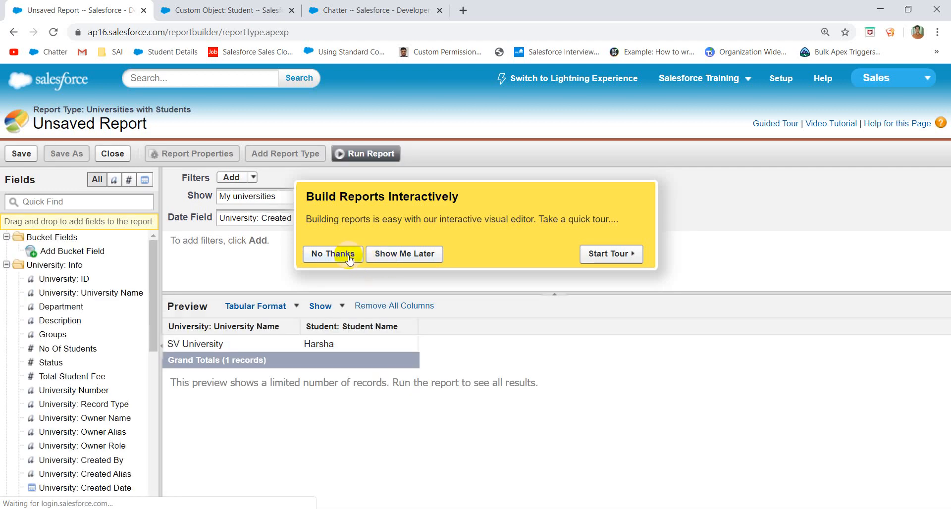
- Dismiss the tour prompt and add the No Of Students, Description, Actual Student Fee and Department columns to the preview
{"action": "left_click", "coordinate": [349, 255]}
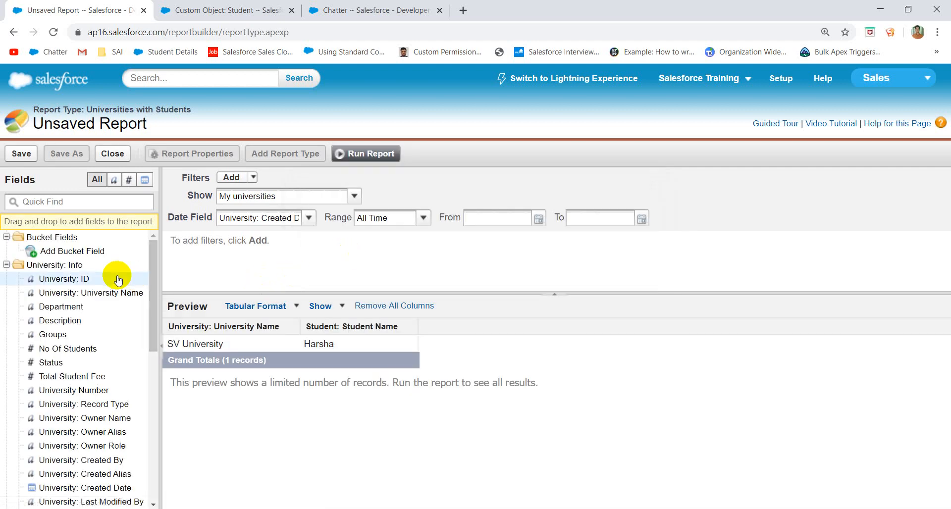
{"action": "scroll", "coordinate": [106, 347], "scroll_direction": "down", "scroll_amount": 5}
{"action": "scroll", "coordinate": [106, 347], "scroll_direction": "up", "scroll_amount": 5}
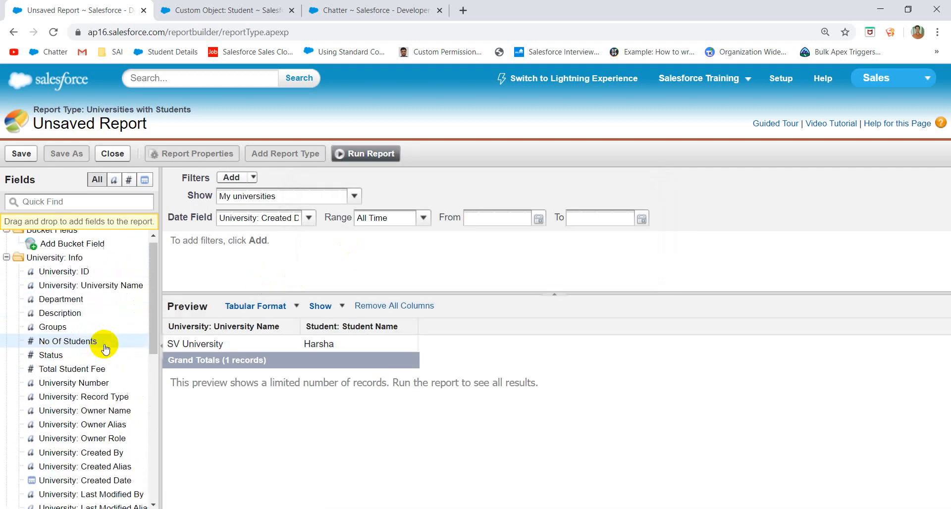
{"action": "scroll", "coordinate": [105, 349], "scroll_direction": "up", "scroll_amount": 1}
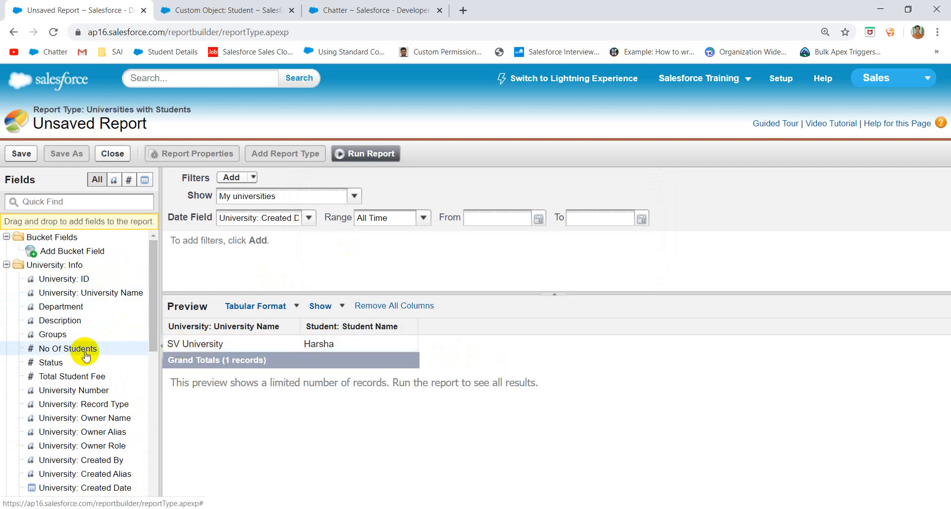
{"action": "left_click_drag", "start_coordinate": [82, 355], "coordinate": [283, 345]}
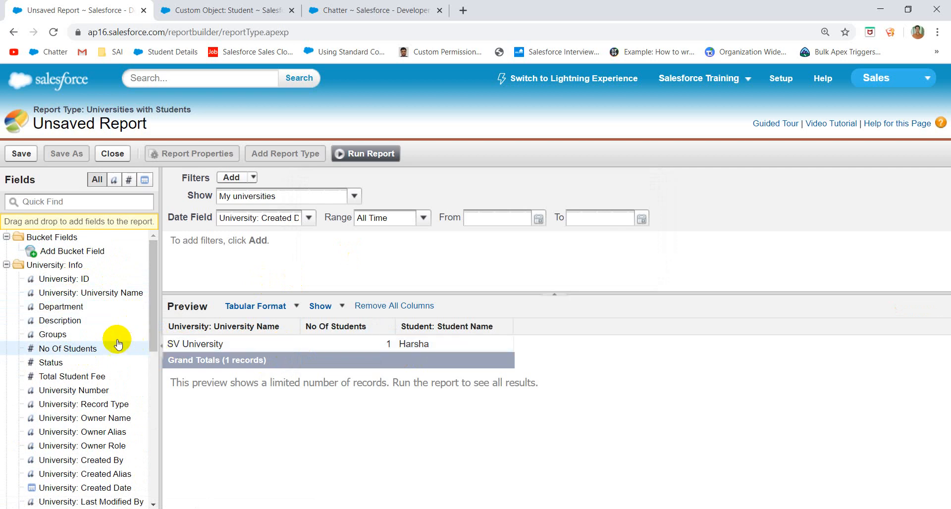
{"action": "left_click_drag", "start_coordinate": [68, 322], "coordinate": [458, 341]}
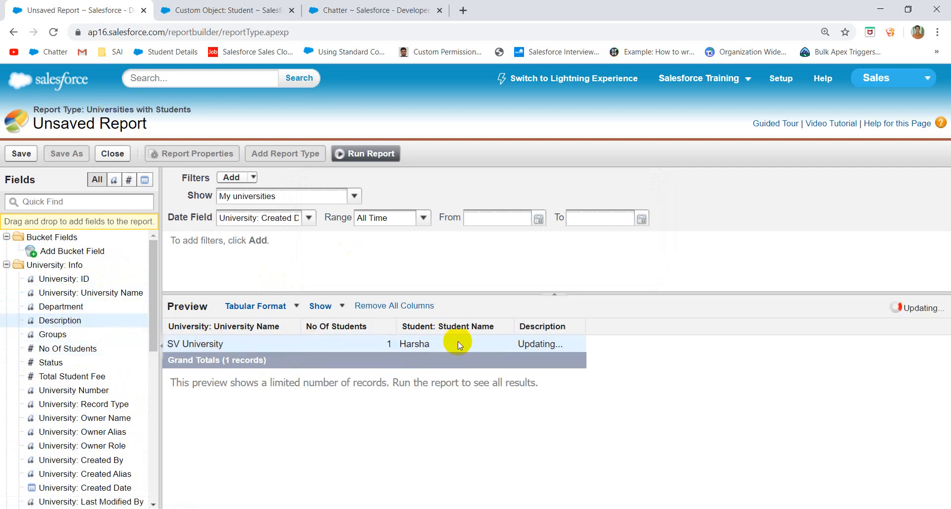
{"action": "scroll", "coordinate": [94, 337], "scroll_direction": "down", "scroll_amount": 5}
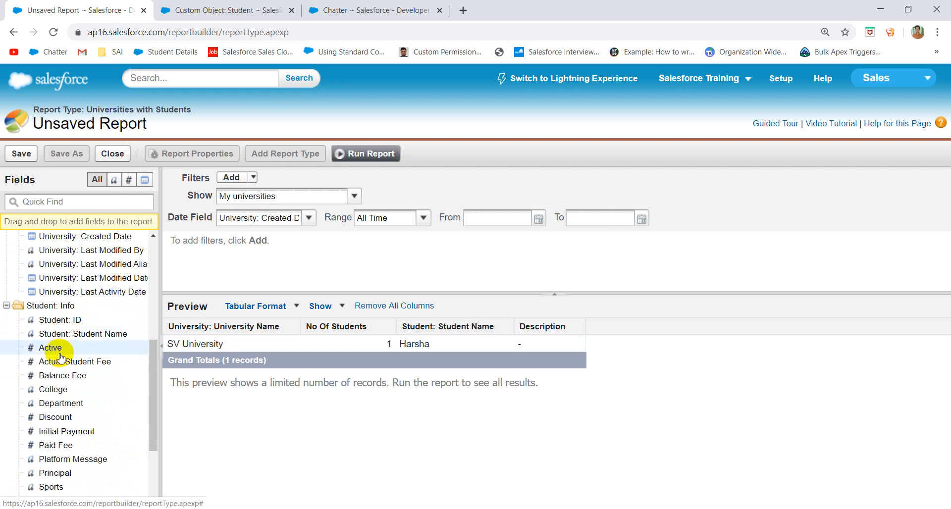
{"action": "left_click_drag", "start_coordinate": [69, 363], "coordinate": [236, 347]}
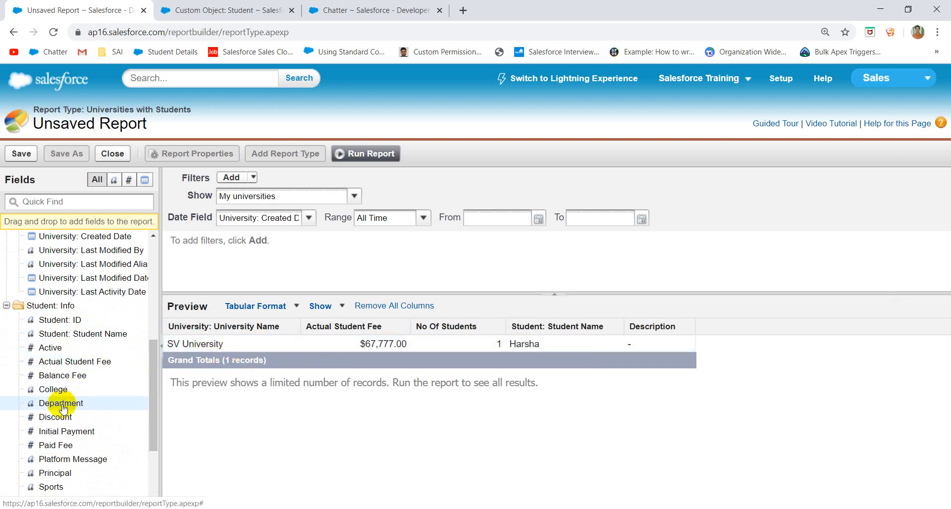
{"action": "left_click_drag", "start_coordinate": [62, 404], "coordinate": [402, 347]}
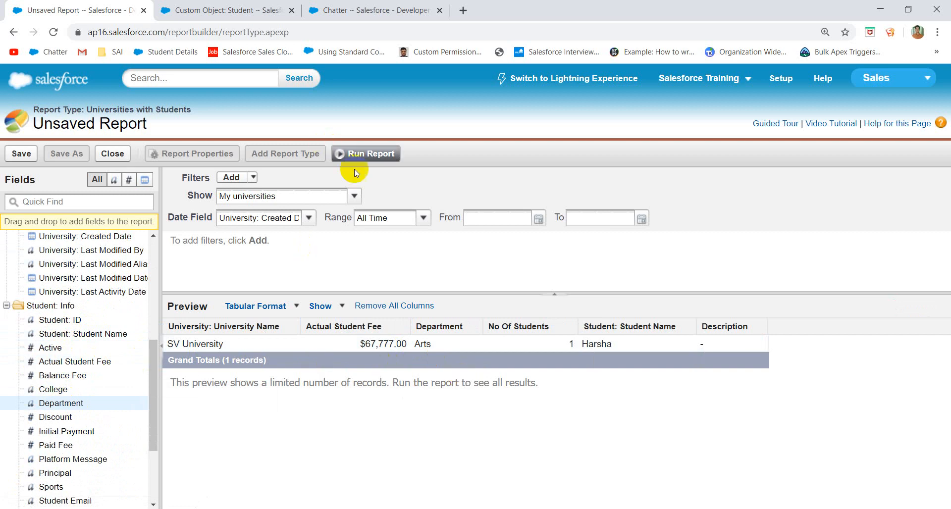
{"action": "left_click", "coordinate": [353, 198]}
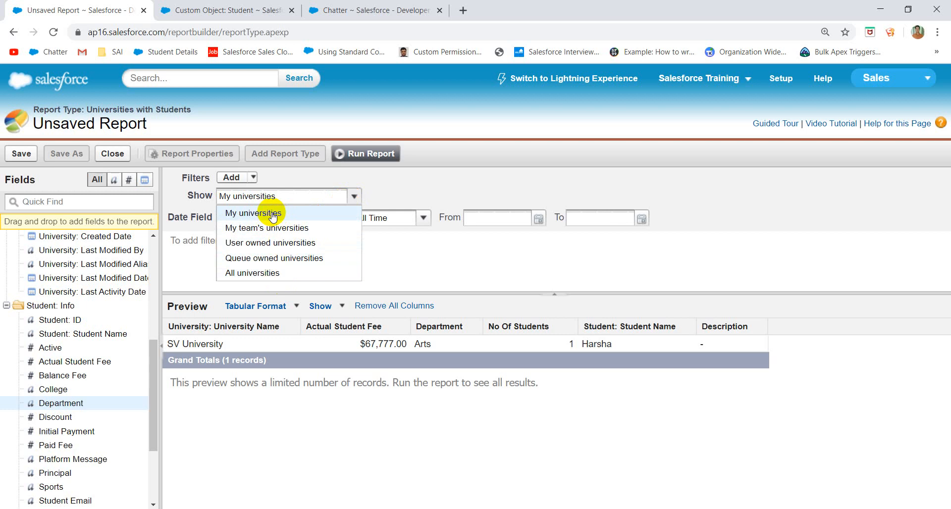
- Show all universities instead of only mine, and leave the date field unchanged
{"action": "left_click", "coordinate": [260, 274]}
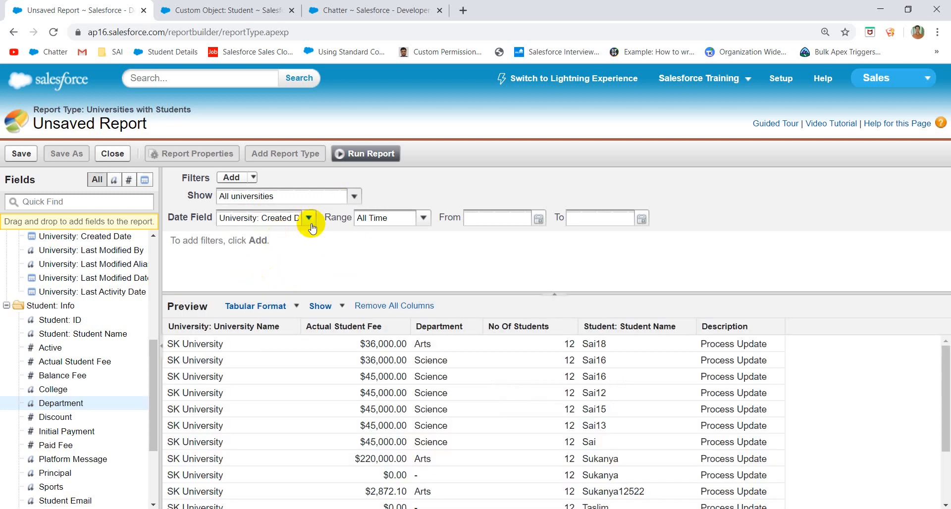
{"action": "left_click", "coordinate": [313, 218]}
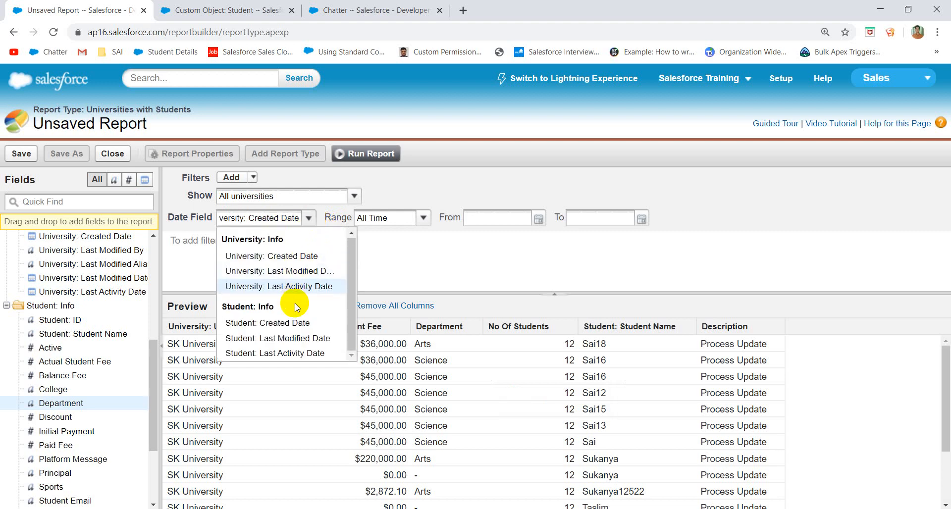
{"action": "left_click", "coordinate": [281, 222]}
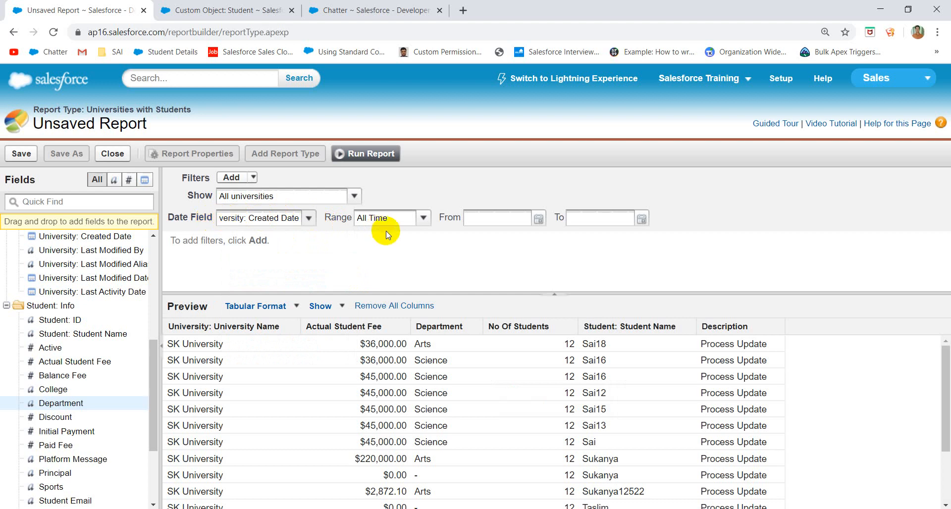
- Add a report filter where Status equals True
{"action": "left_click", "coordinate": [255, 178]}
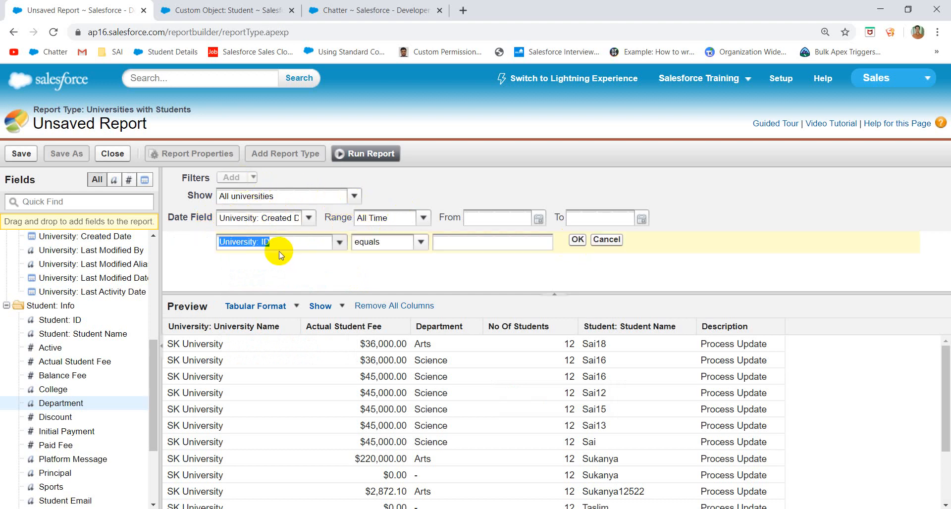
{"action": "left_click", "coordinate": [338, 242]}
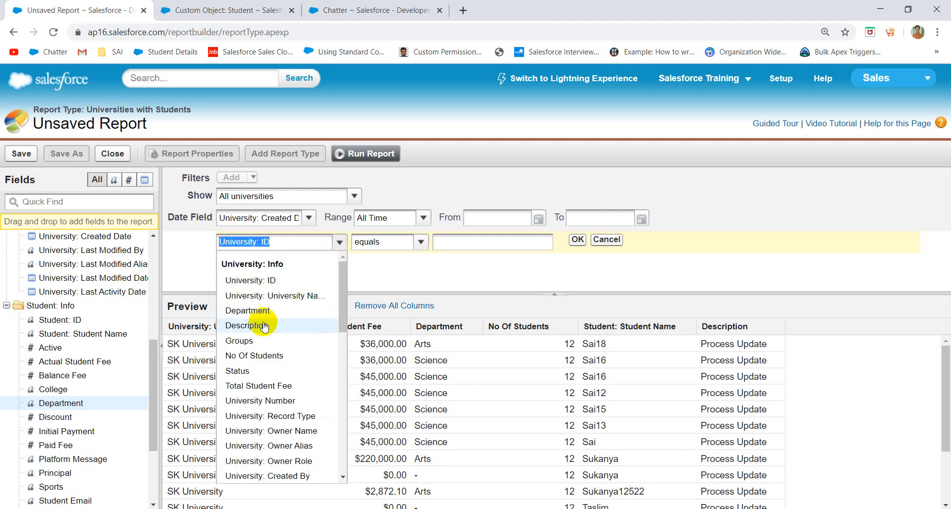
{"action": "scroll", "coordinate": [265, 327], "scroll_direction": "down", "scroll_amount": 3}
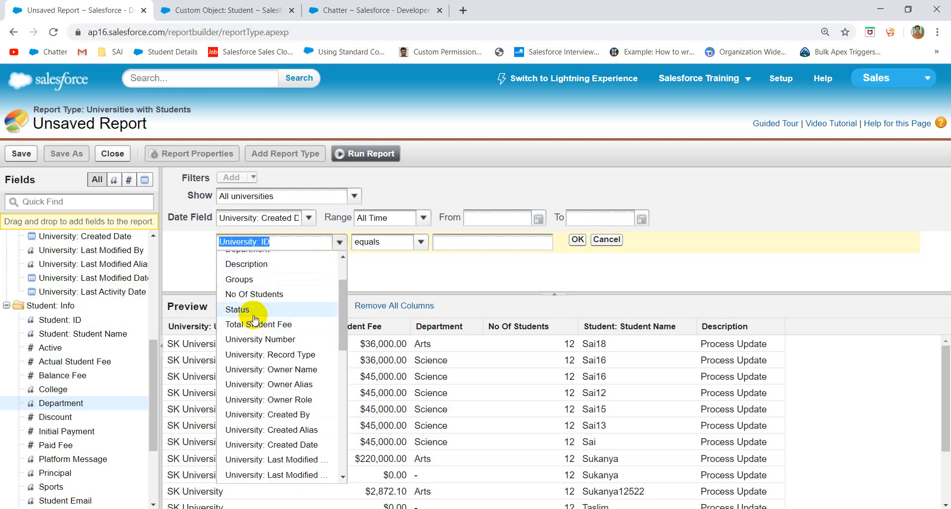
{"action": "left_click", "coordinate": [250, 311]}
{"action": "left_click", "coordinate": [556, 241]}
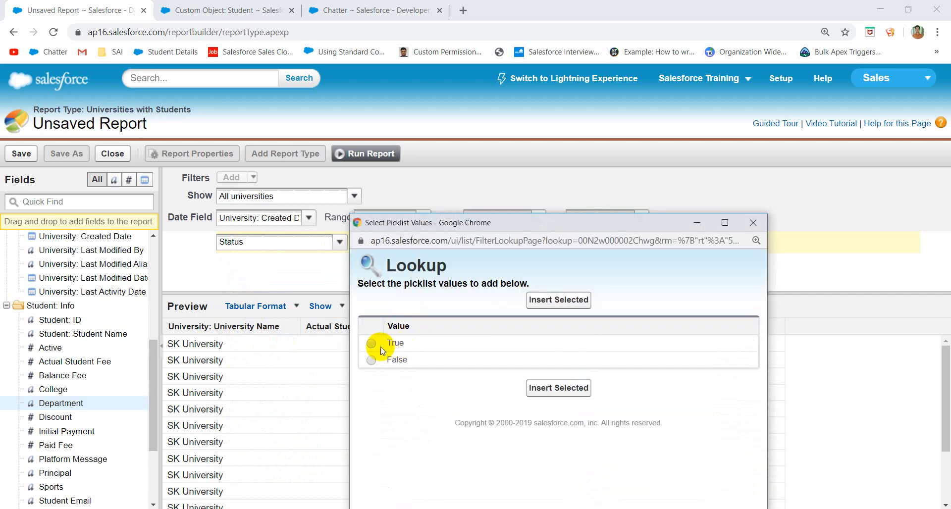
{"action": "left_click", "coordinate": [372, 343]}
{"action": "left_click", "coordinate": [558, 388]}
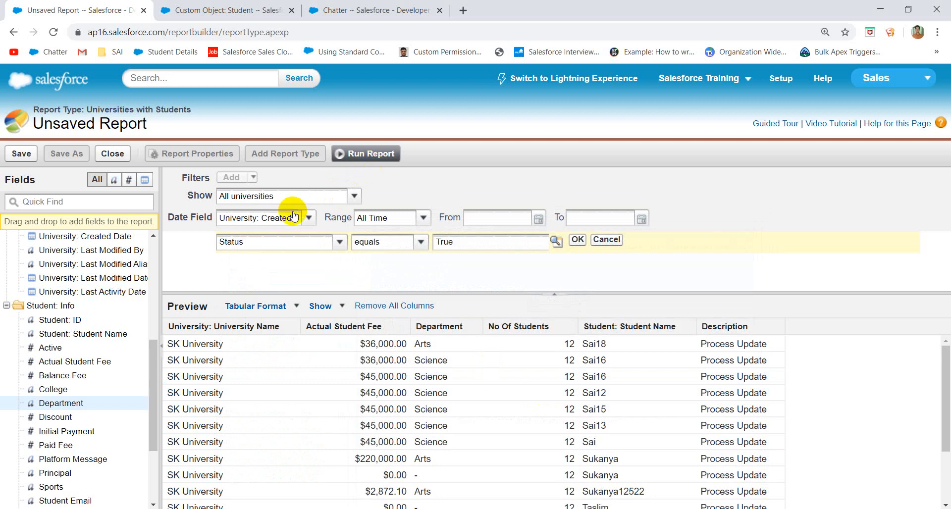
{"action": "left_click", "coordinate": [578, 241]}
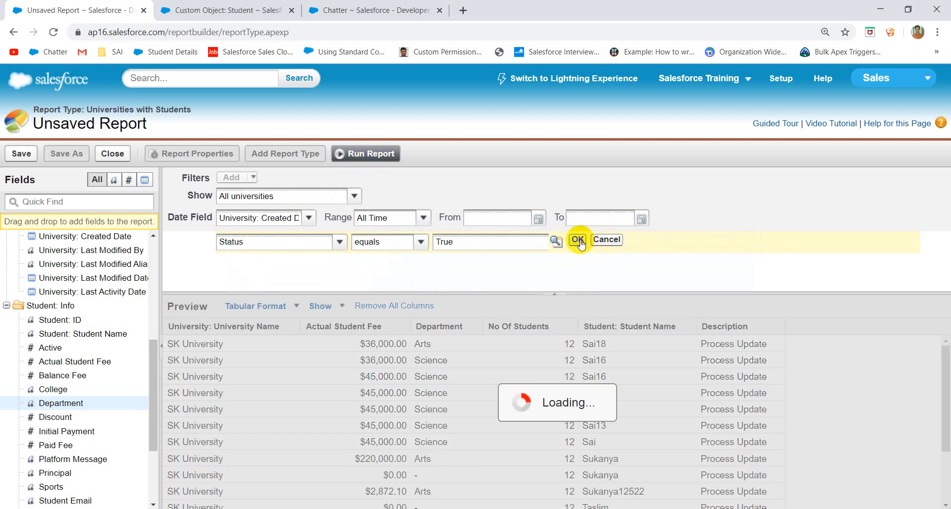
- Add Status as a column in the report preview
{"action": "scroll", "coordinate": [511, 399], "scroll_direction": "down", "scroll_amount": 3}
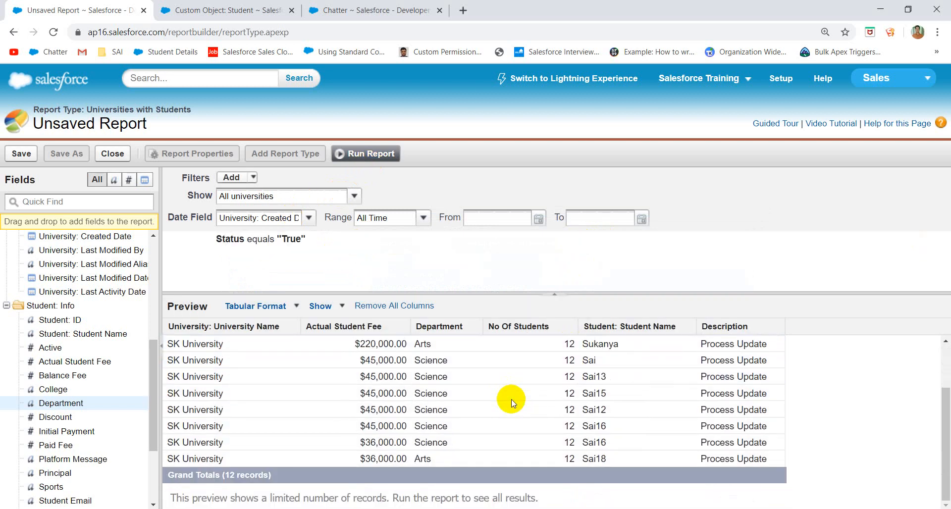
{"action": "scroll", "coordinate": [510, 398], "scroll_direction": "up", "scroll_amount": 4}
{"action": "scroll", "coordinate": [114, 347], "scroll_direction": "up", "scroll_amount": 5}
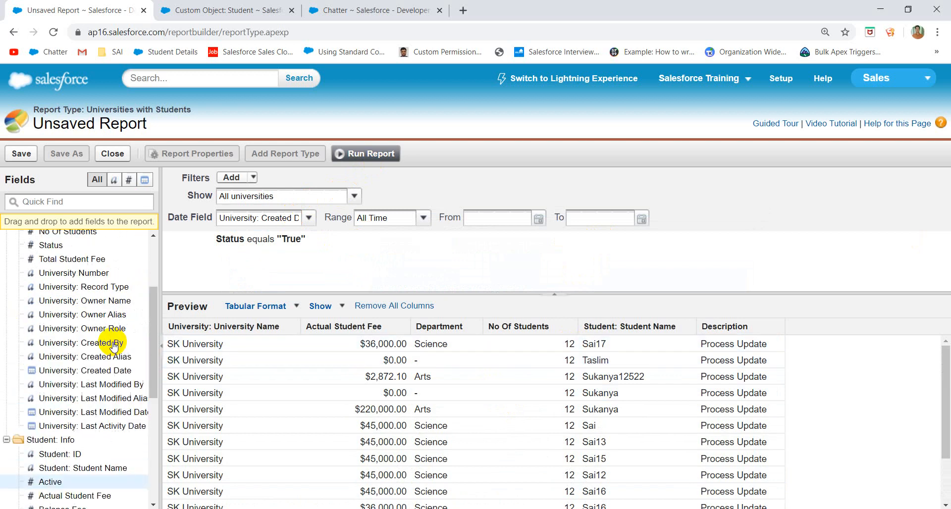
{"action": "left_click_drag", "start_coordinate": [75, 358], "coordinate": [332, 361]}
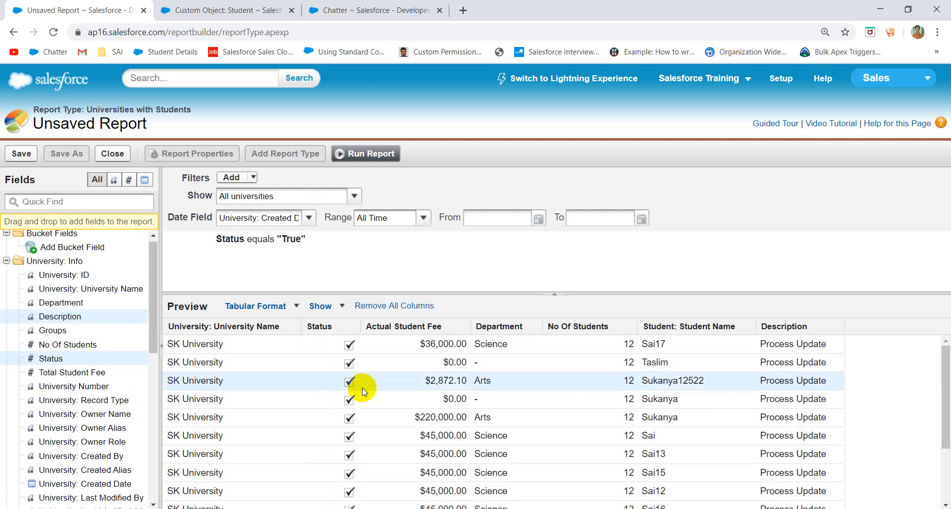
- Remove the Status filter so the report has no filters and lists 13 records
{"action": "scroll", "coordinate": [361, 388], "scroll_direction": "down", "scroll_amount": 2}
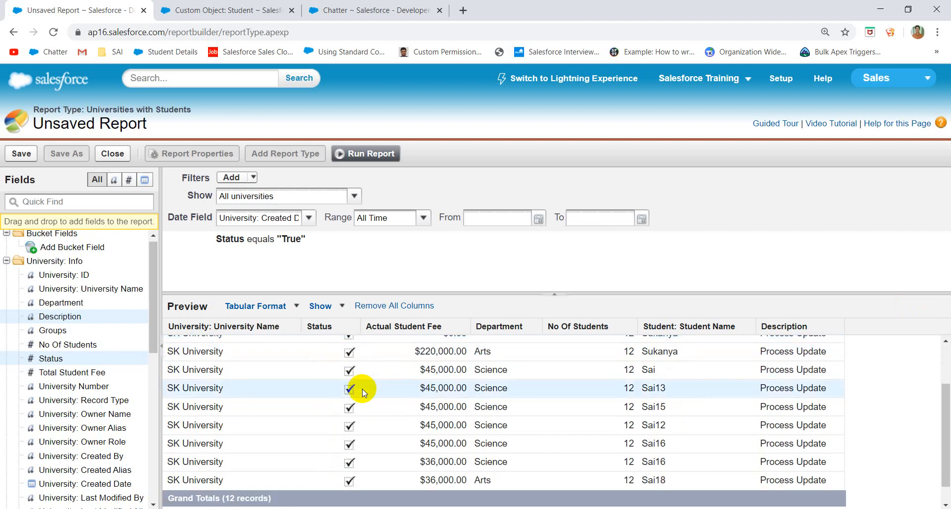
{"action": "scroll", "coordinate": [362, 389], "scroll_direction": "down", "scroll_amount": 1}
{"action": "scroll", "coordinate": [363, 407], "scroll_direction": "up", "scroll_amount": 3}
{"action": "scroll", "coordinate": [363, 406], "scroll_direction": "up", "scroll_amount": 1}
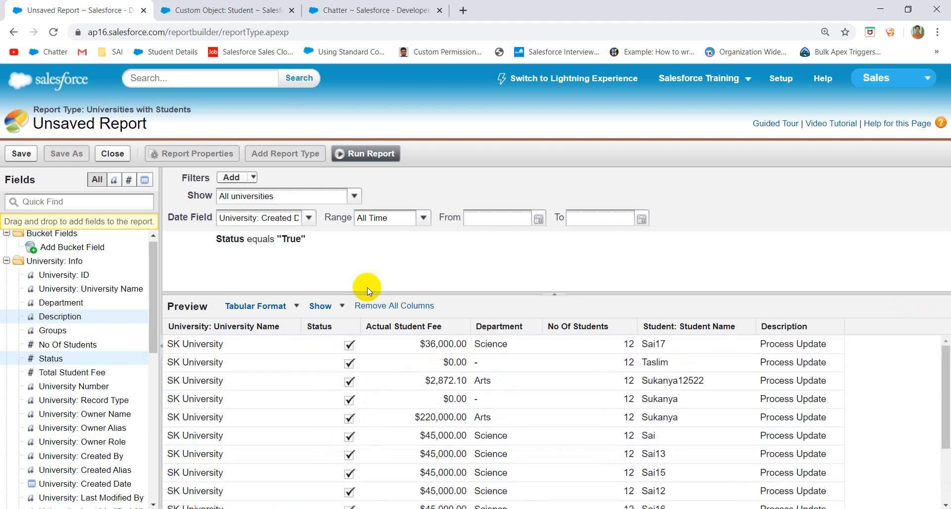
{"action": "mouse_move", "coordinate": [278, 239]}
{"action": "left_click", "coordinate": [354, 239]}
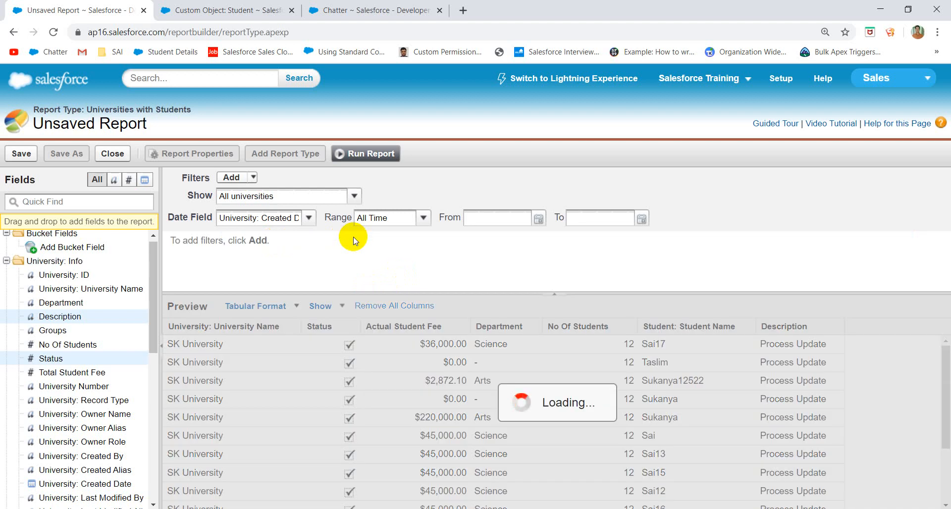
{"action": "scroll", "coordinate": [441, 387], "scroll_direction": "down", "scroll_amount": 1}
{"action": "scroll", "coordinate": [441, 387], "scroll_direction": "down", "scroll_amount": 1}
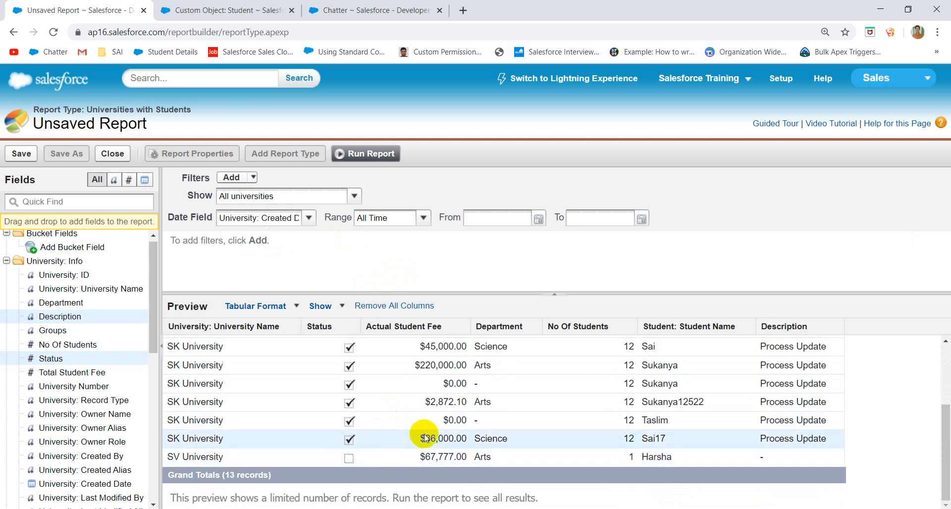
{"action": "scroll", "coordinate": [425, 437], "scroll_direction": "up", "scroll_amount": 3}
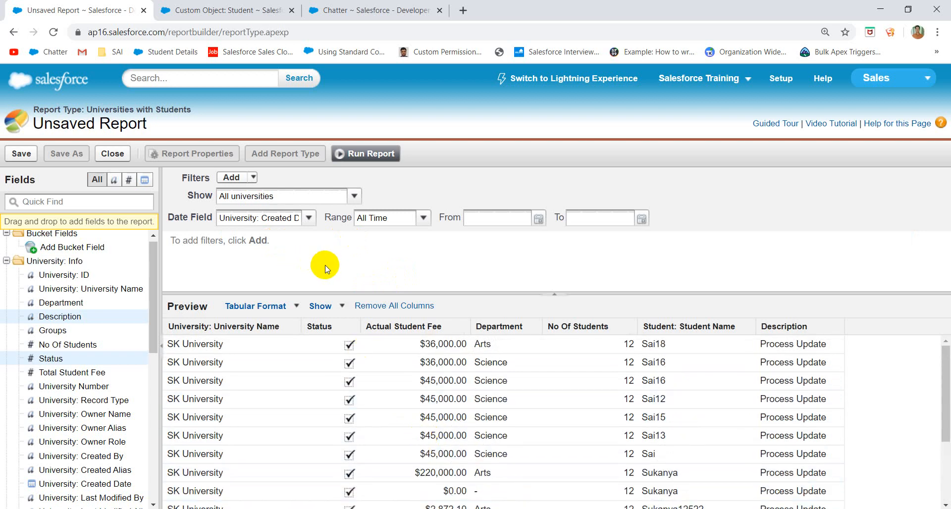
- Show the list of report formats: Tabular, Summary, Matrix and Joined
{"action": "left_click", "coordinate": [295, 308]}
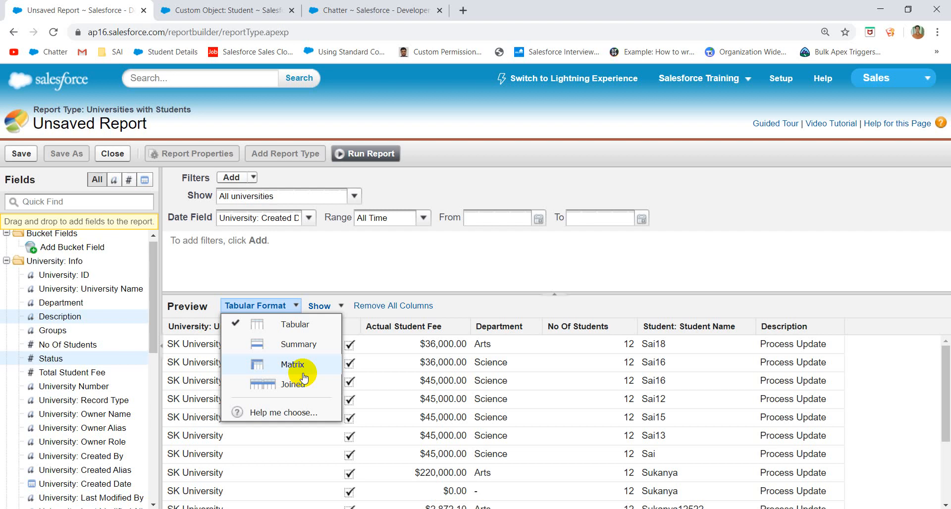
{"action": "left_click", "coordinate": [458, 283]}
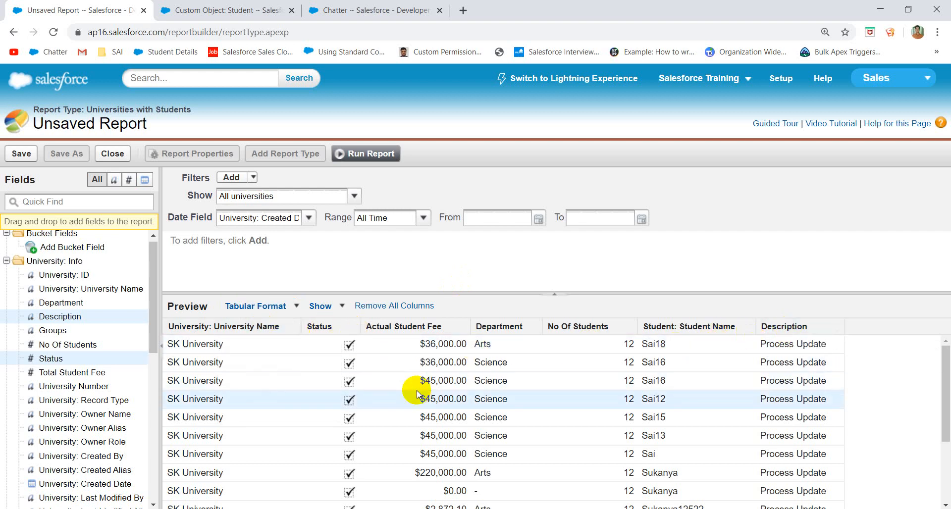
{"action": "scroll", "coordinate": [417, 393], "scroll_direction": "down", "scroll_amount": 3}
{"action": "scroll", "coordinate": [417, 393], "scroll_direction": "up", "scroll_amount": 3}
{"action": "scroll", "coordinate": [417, 394], "scroll_direction": "down", "scroll_amount": 3}
{"action": "scroll", "coordinate": [417, 392], "scroll_direction": "up", "scroll_amount": 3}
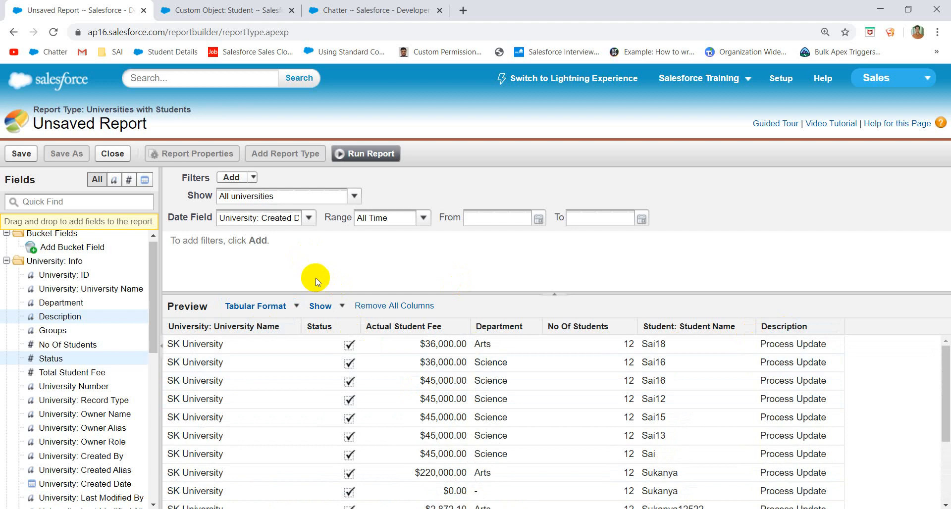
{"action": "left_click", "coordinate": [299, 311]}
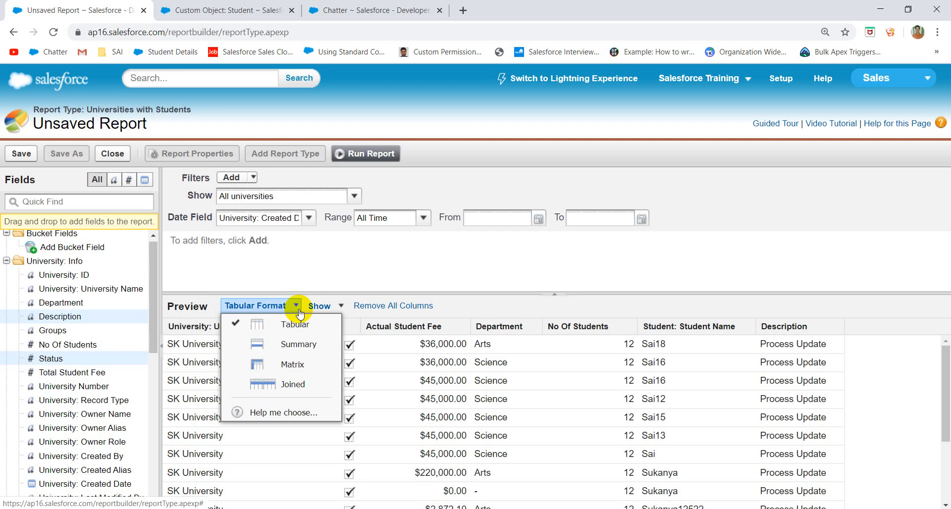
- Switch the report to Summary format, try grouping by Department, then remove that grouping
{"action": "left_click", "coordinate": [295, 347]}
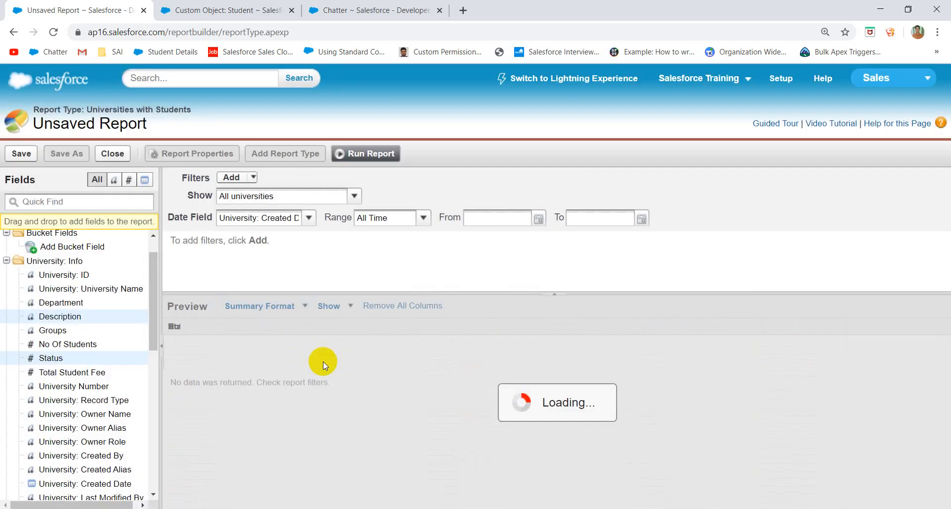
{"action": "scroll", "coordinate": [374, 388], "scroll_direction": "down", "scroll_amount": 3}
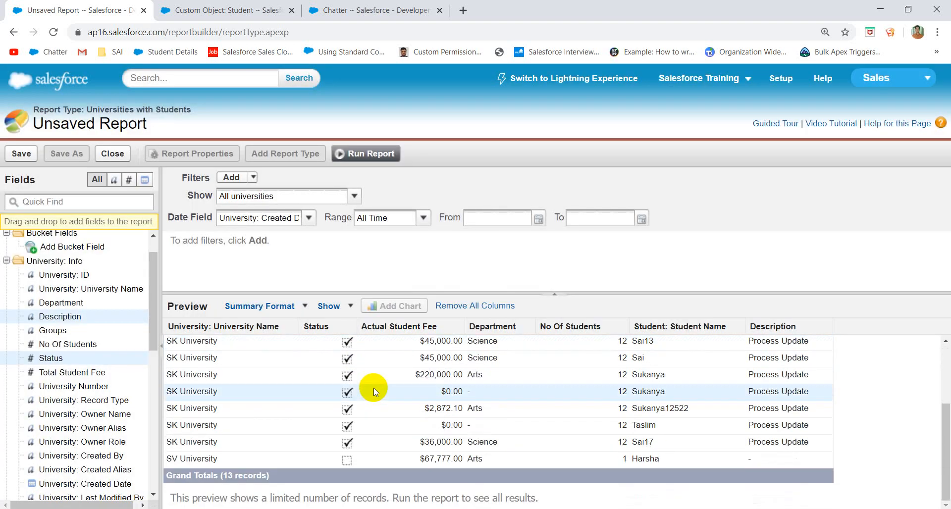
{"action": "scroll", "coordinate": [242, 371], "scroll_direction": "up", "scroll_amount": 3}
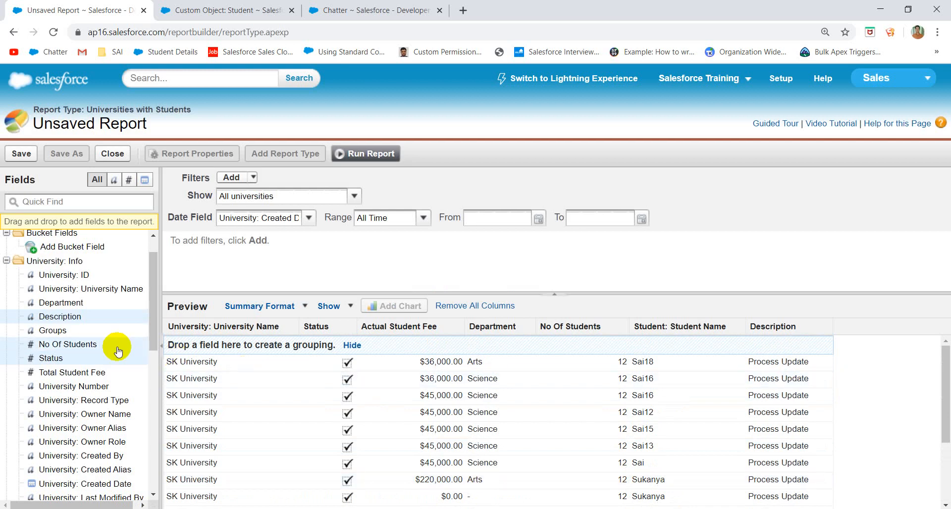
{"action": "left_click_drag", "start_coordinate": [79, 303], "coordinate": [343, 346]}
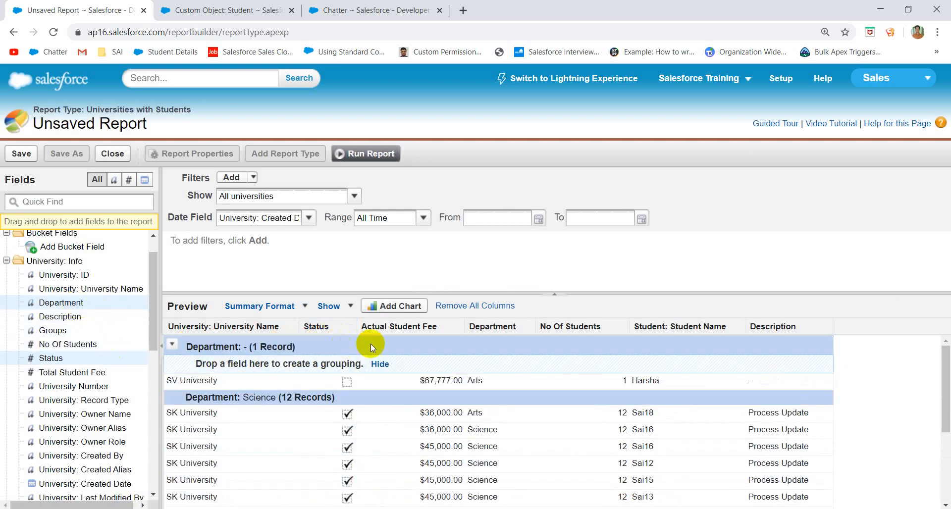
{"action": "scroll", "coordinate": [471, 345], "scroll_direction": "down", "scroll_amount": 3}
{"action": "scroll", "coordinate": [471, 346], "scroll_direction": "up", "scroll_amount": 3}
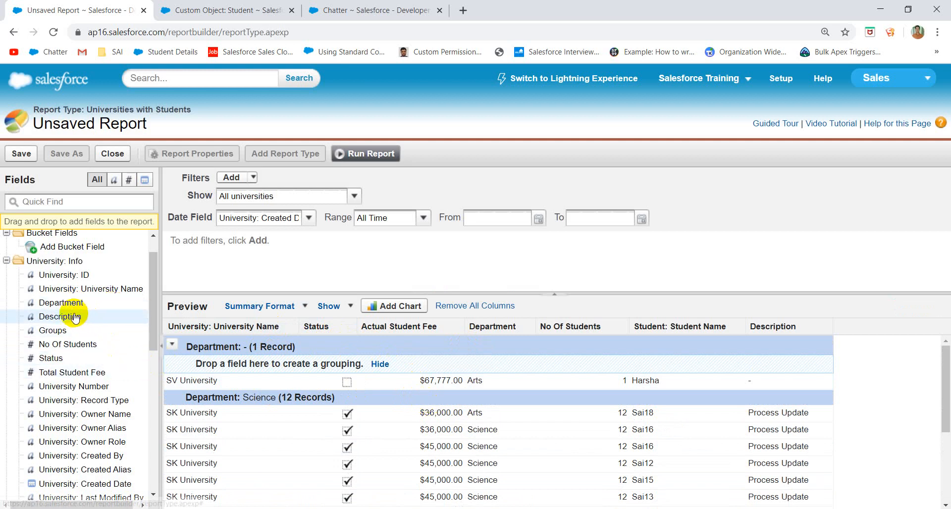
{"action": "left_click_drag", "start_coordinate": [70, 303], "coordinate": [385, 375]}
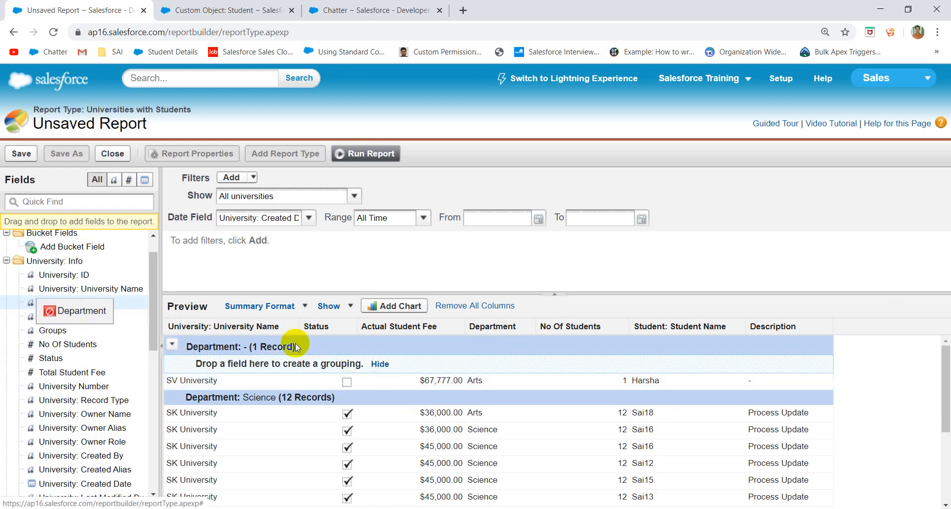
{"action": "left_click", "coordinate": [172, 344]}
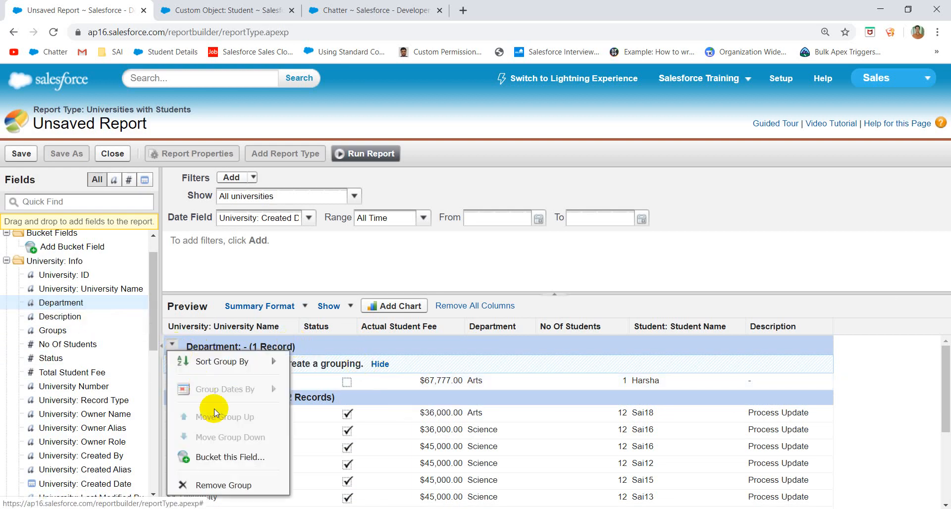
{"action": "left_click", "coordinate": [226, 485]}
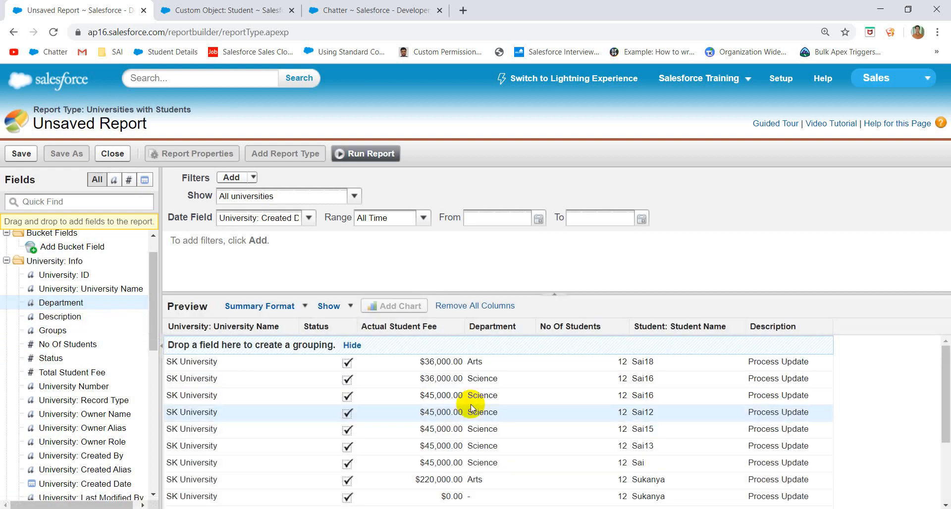
- Add Department as a column after Status and group by Department into blank (1) and Science (12)
{"action": "left_click_drag", "start_coordinate": [70, 303], "coordinate": [346, 366]}
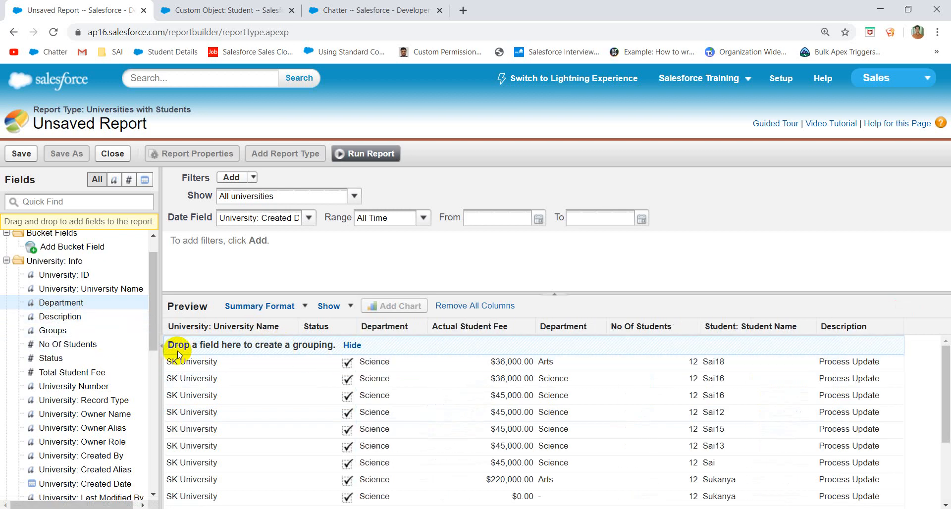
{"action": "left_click_drag", "start_coordinate": [77, 302], "coordinate": [312, 342]}
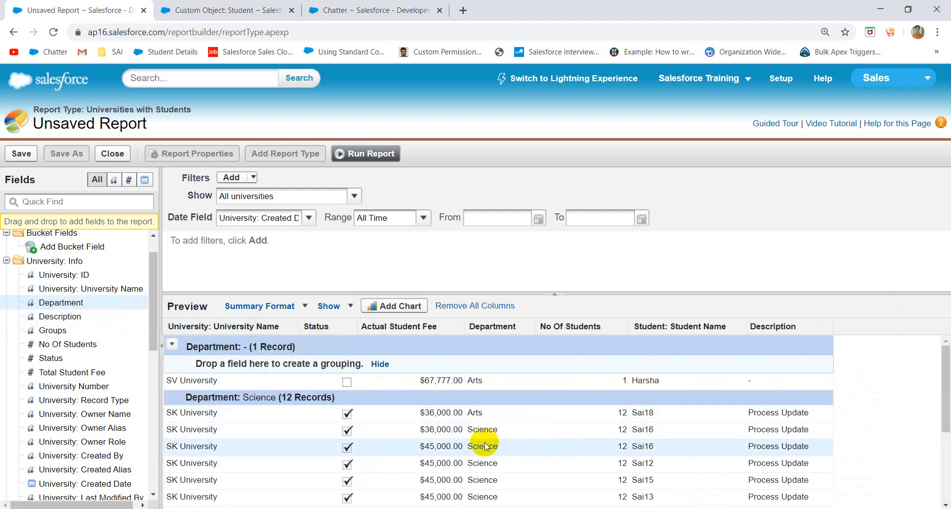
{"action": "scroll", "coordinate": [485, 446], "scroll_direction": "down", "scroll_amount": 1}
{"action": "scroll", "coordinate": [396, 436], "scroll_direction": "up", "scroll_amount": 1}
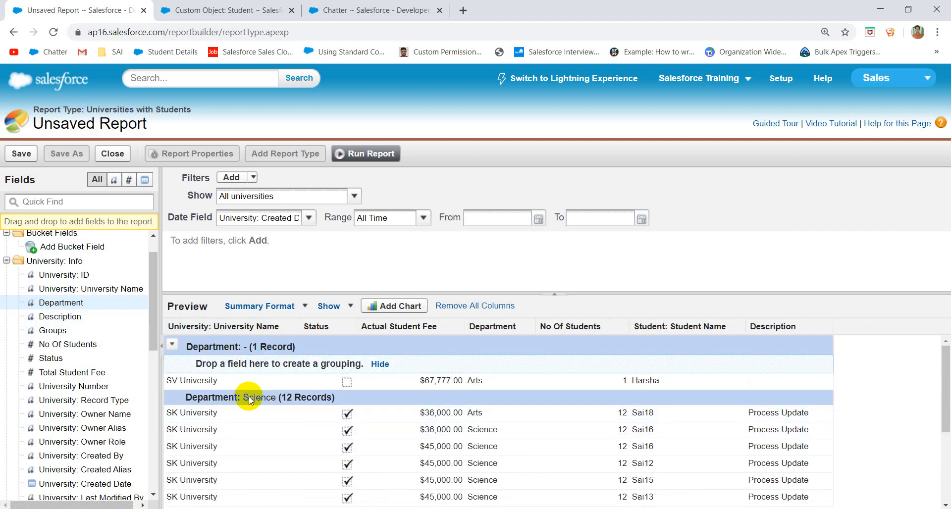
{"action": "scroll", "coordinate": [275, 424], "scroll_direction": "down", "scroll_amount": 3}
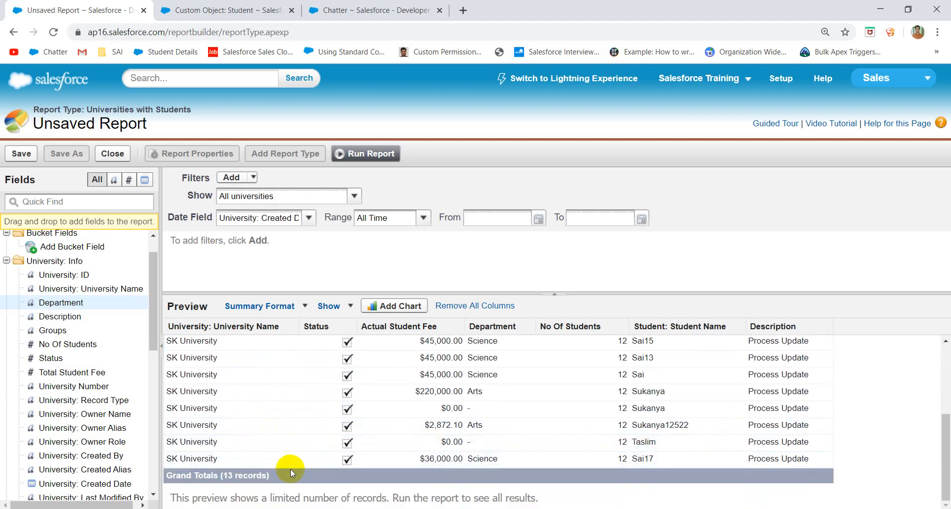
{"action": "scroll", "coordinate": [290, 468], "scroll_direction": "up", "scroll_amount": 3}
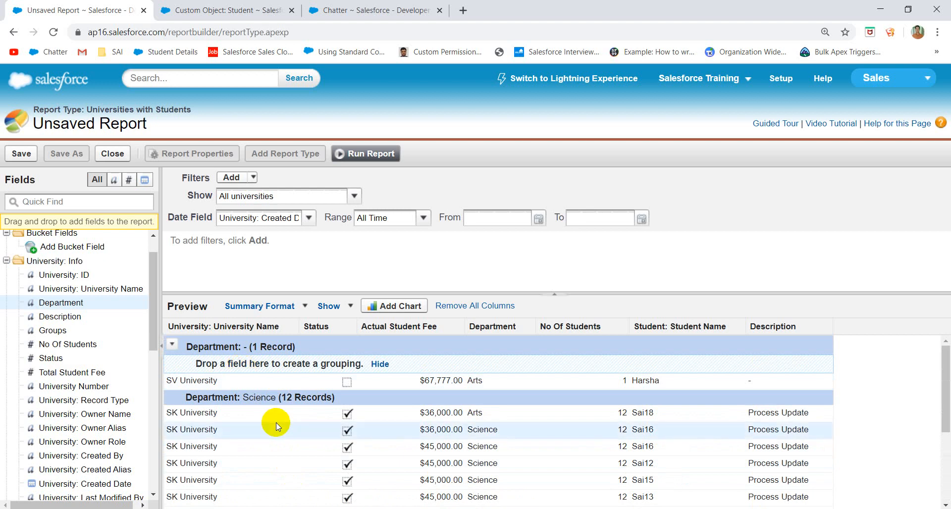
{"action": "scroll", "coordinate": [276, 426], "scroll_direction": "down", "scroll_amount": 3}
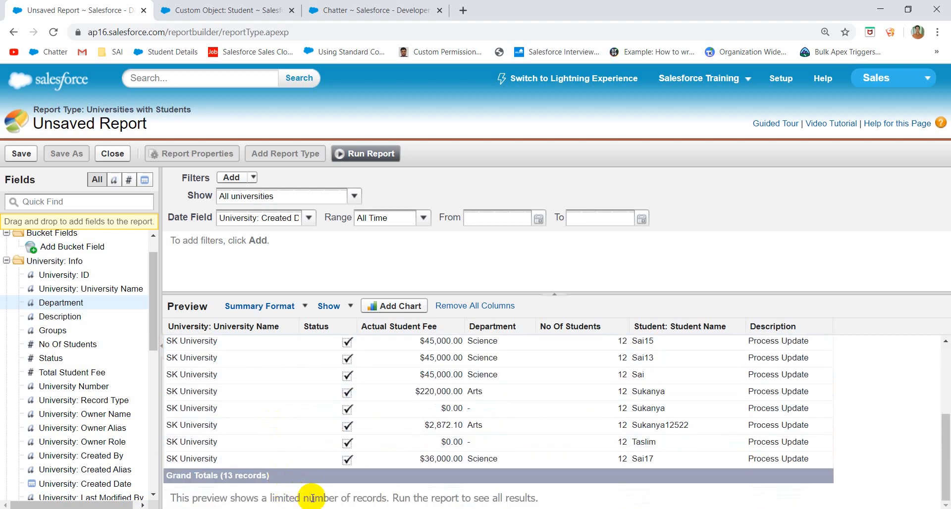
{"action": "scroll", "coordinate": [106, 360], "scroll_direction": "up", "scroll_amount": 1}
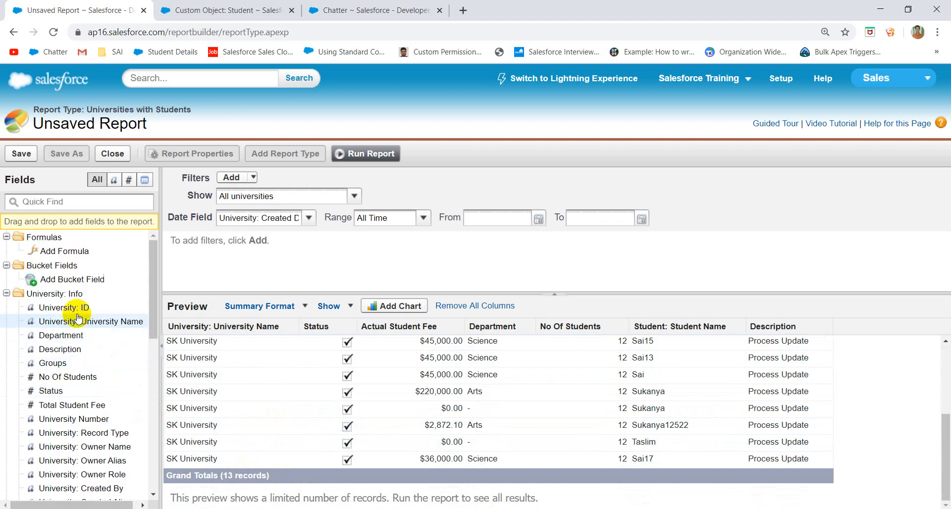
- Add University Name as the top grouping above Department, giving SK University 12 records and SV University 1
{"action": "left_click_drag", "start_coordinate": [75, 319], "coordinate": [34, 350]}
{"action": "scroll", "coordinate": [263, 404], "scroll_direction": "up", "scroll_amount": 3}
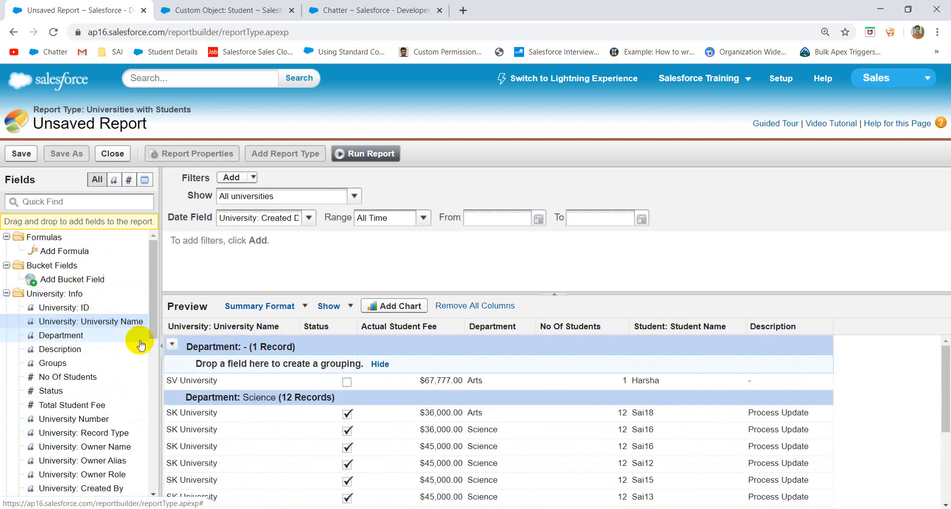
{"action": "left_click_drag", "start_coordinate": [82, 322], "coordinate": [260, 339]}
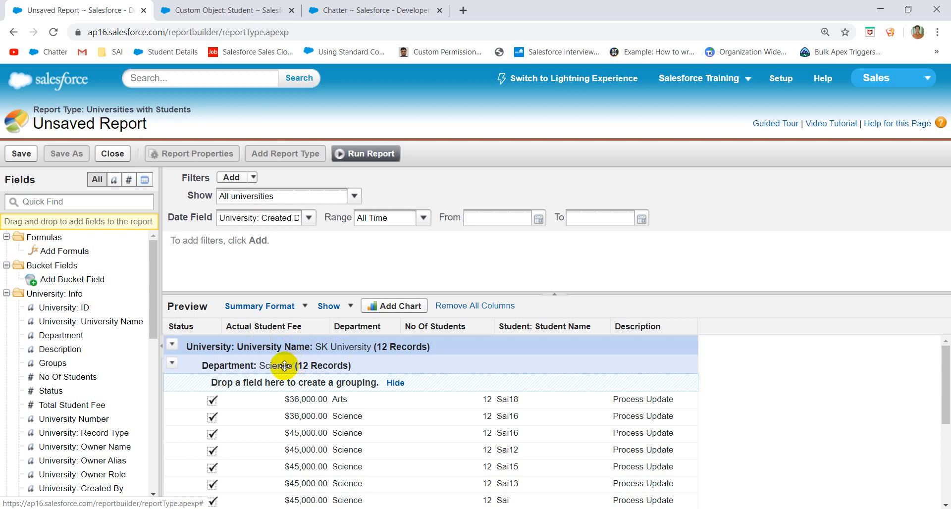
{"action": "scroll", "coordinate": [320, 432], "scroll_direction": "down", "scroll_amount": 4}
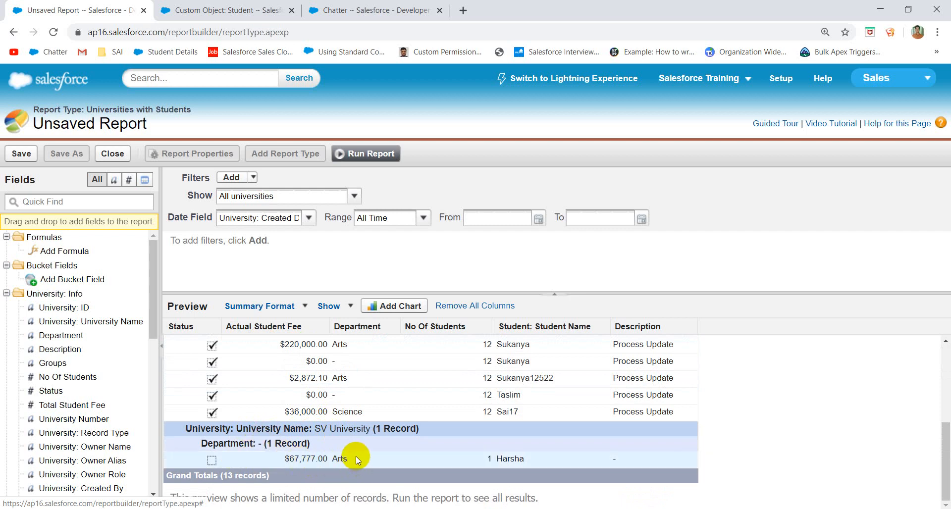
{"action": "scroll", "coordinate": [450, 388], "scroll_direction": "up", "scroll_amount": 5}
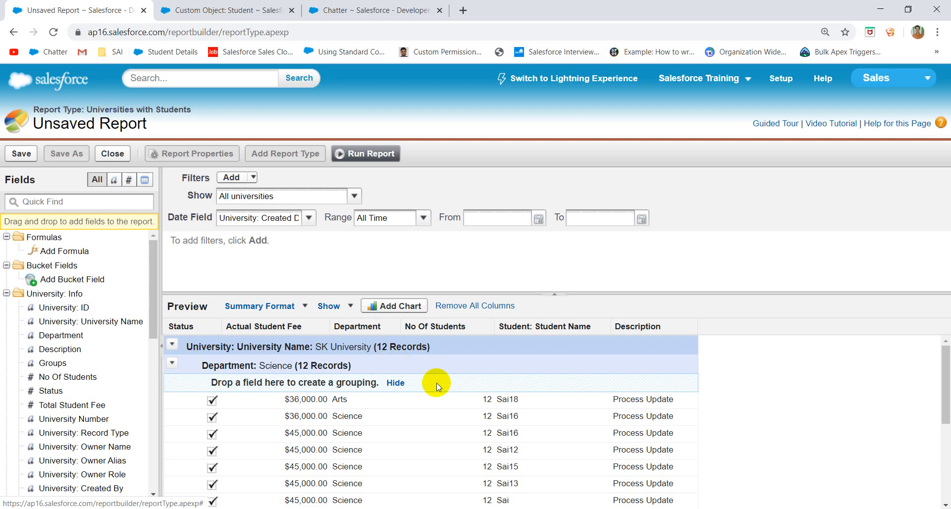
{"action": "scroll", "coordinate": [308, 414], "scroll_direction": "down", "scroll_amount": 4}
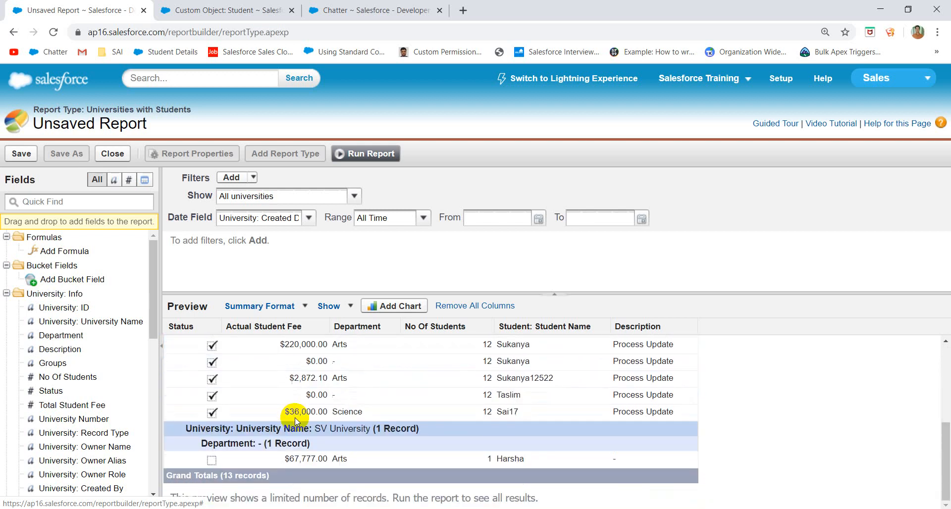
{"action": "scroll", "coordinate": [328, 420], "scroll_direction": "up", "scroll_amount": 5}
{"action": "scroll", "coordinate": [328, 420], "scroll_direction": "down", "scroll_amount": 1}
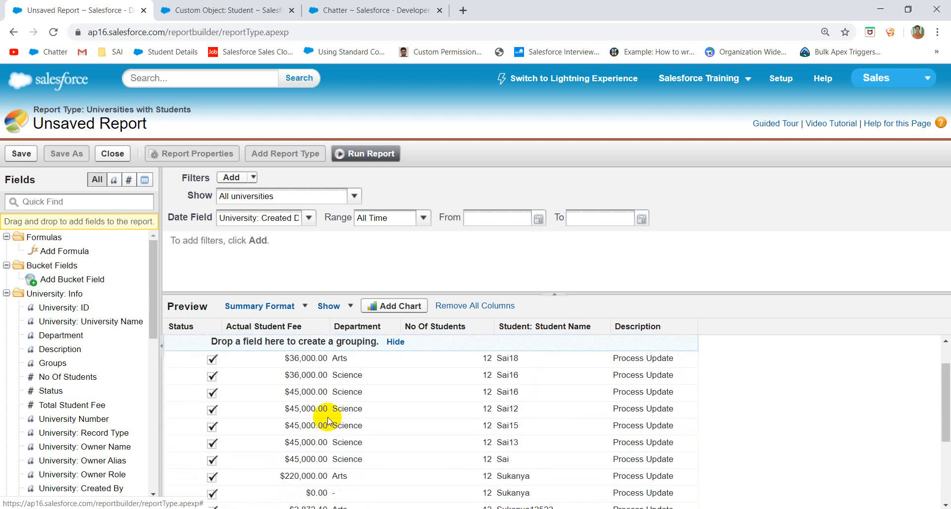
{"action": "scroll", "coordinate": [328, 421], "scroll_direction": "up", "scroll_amount": 1}
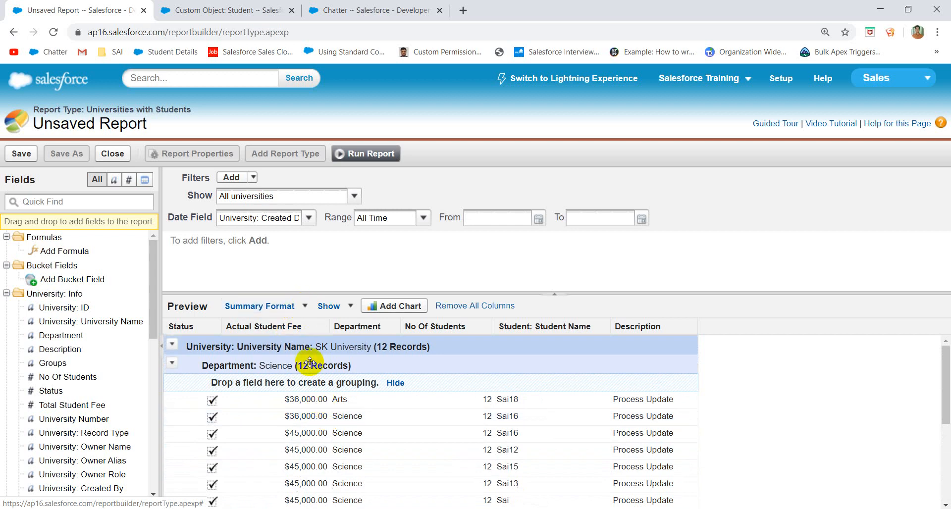
{"action": "scroll", "coordinate": [266, 399], "scroll_direction": "down", "scroll_amount": 5}
{"action": "scroll", "coordinate": [266, 397], "scroll_direction": "down", "scroll_amount": 2}
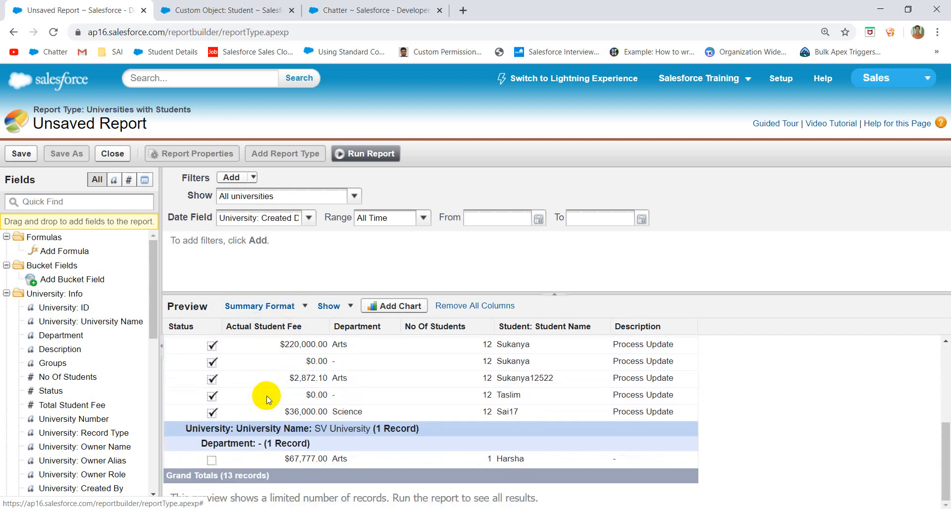
{"action": "scroll", "coordinate": [266, 397], "scroll_direction": "up", "scroll_amount": 7}
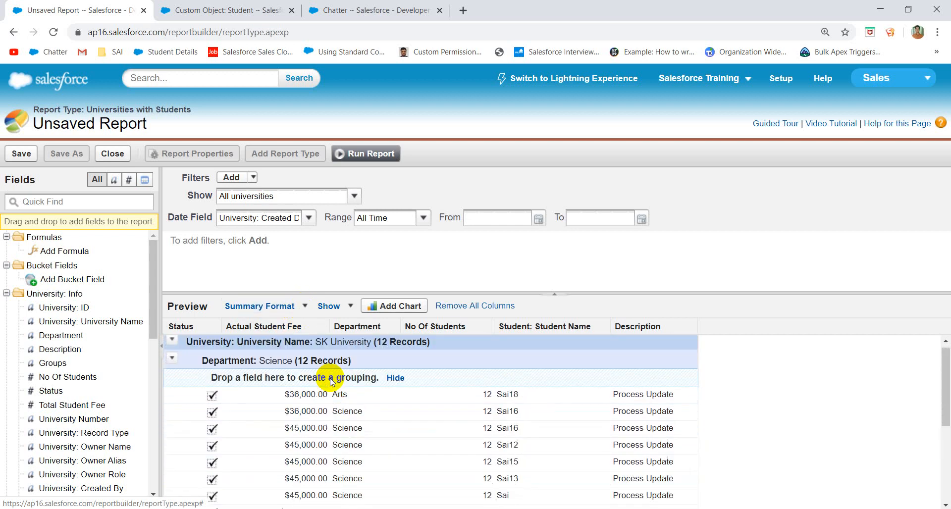
{"action": "left_click", "coordinate": [304, 306]}
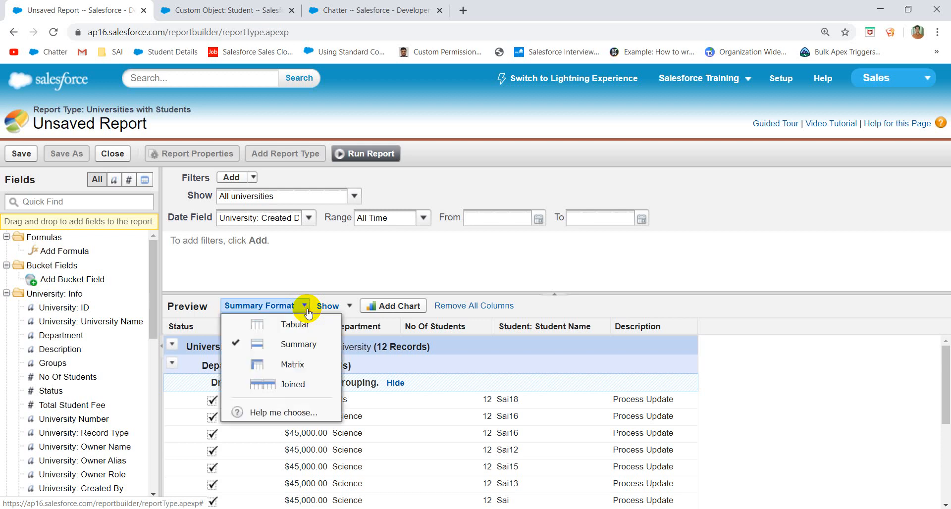
{"action": "left_click", "coordinate": [296, 366]}
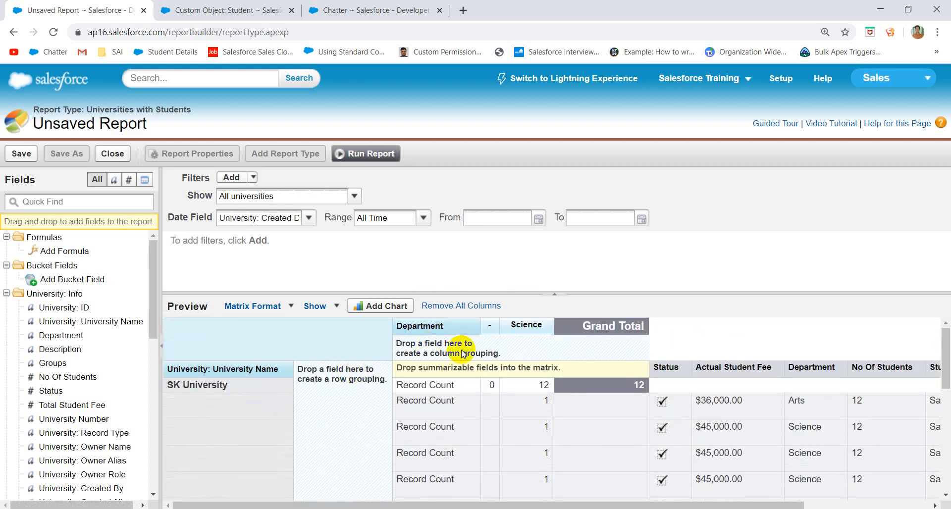
{"action": "scroll", "coordinate": [551, 467], "scroll_direction": "down", "scroll_amount": 5}
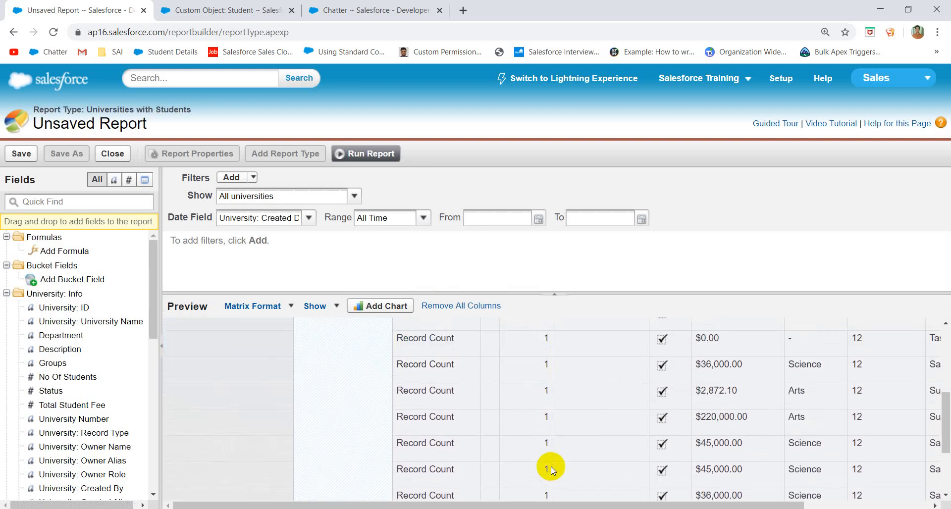
{"action": "scroll", "coordinate": [551, 467], "scroll_direction": "up", "scroll_amount": 5}
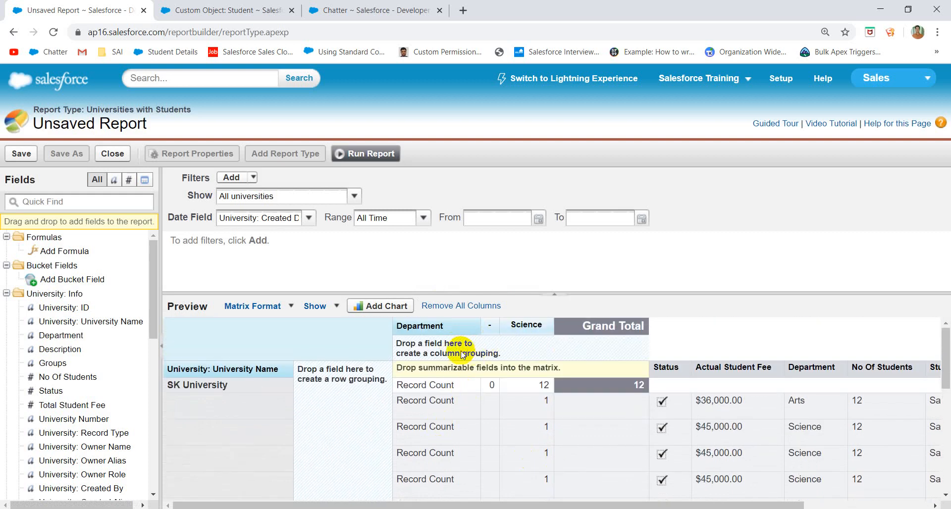
{"action": "left_click", "coordinate": [291, 307]}
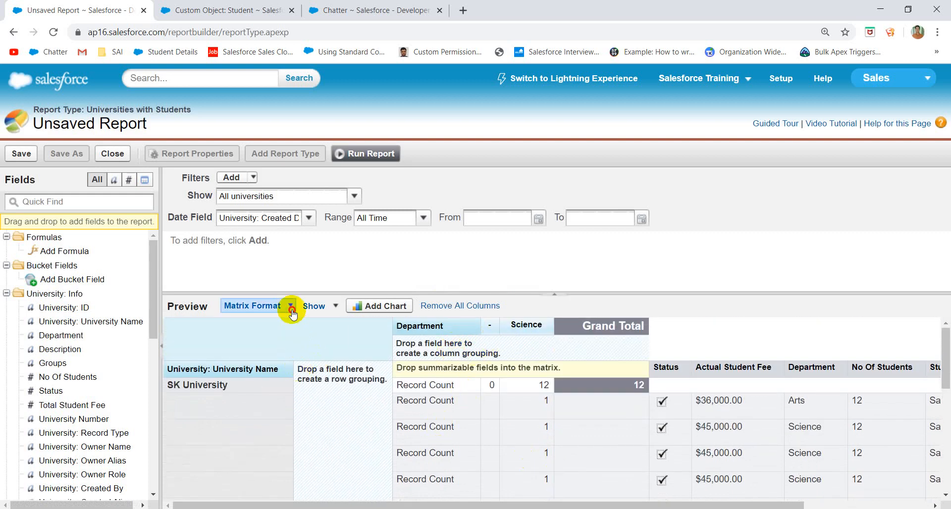
{"action": "left_click", "coordinate": [287, 345]}
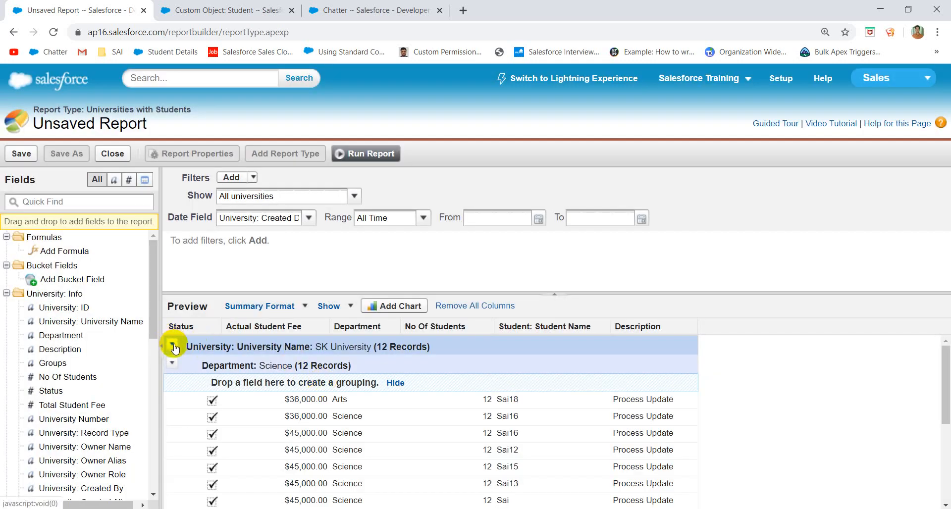
- Remove the University Name and Department groupings and switch the report format to Matrix
{"action": "left_click", "coordinate": [173, 346]}
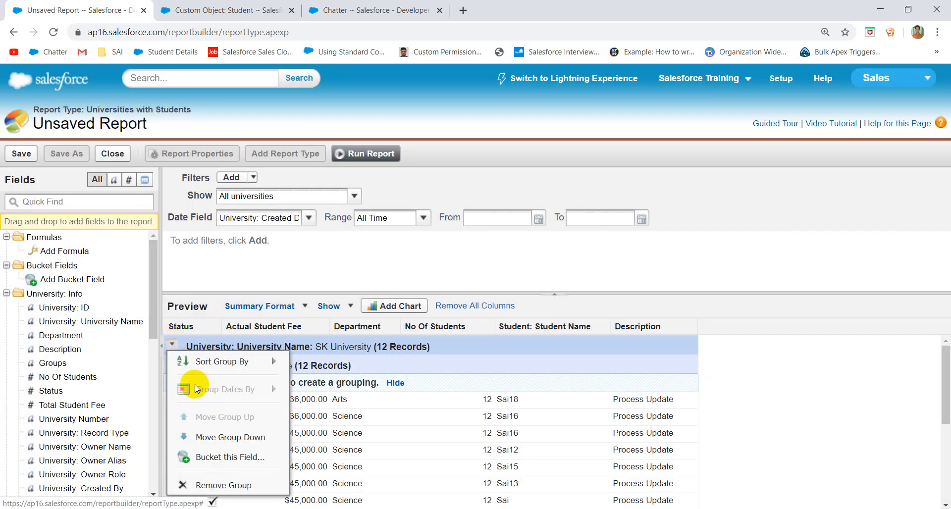
{"action": "left_click", "coordinate": [215, 485]}
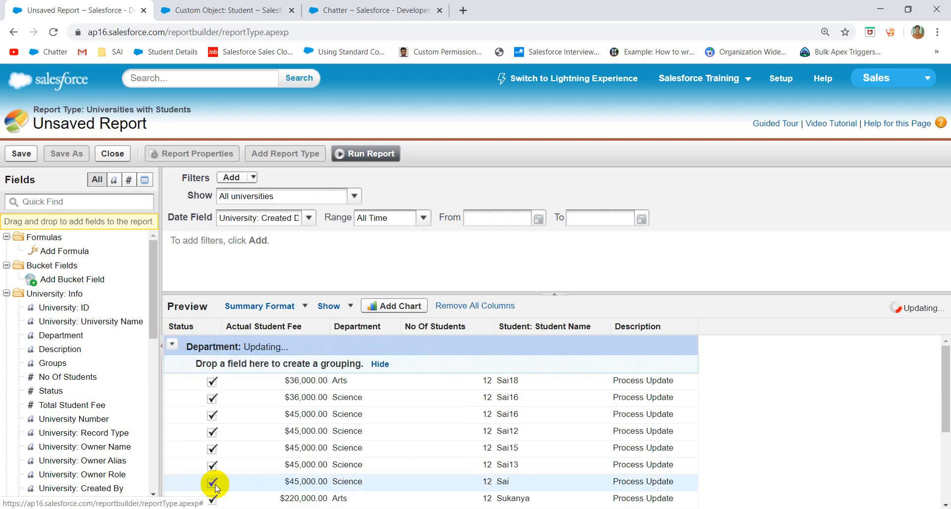
{"action": "left_click", "coordinate": [173, 345]}
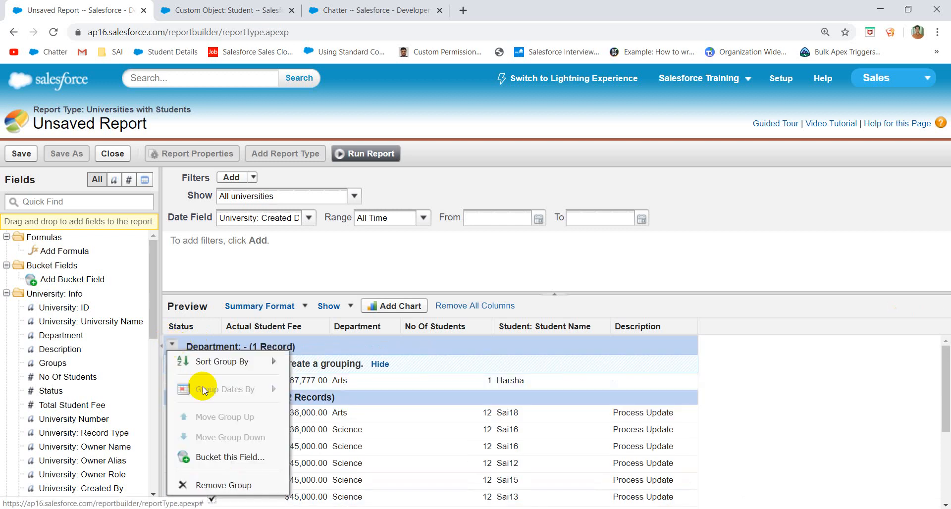
{"action": "left_click", "coordinate": [232, 485]}
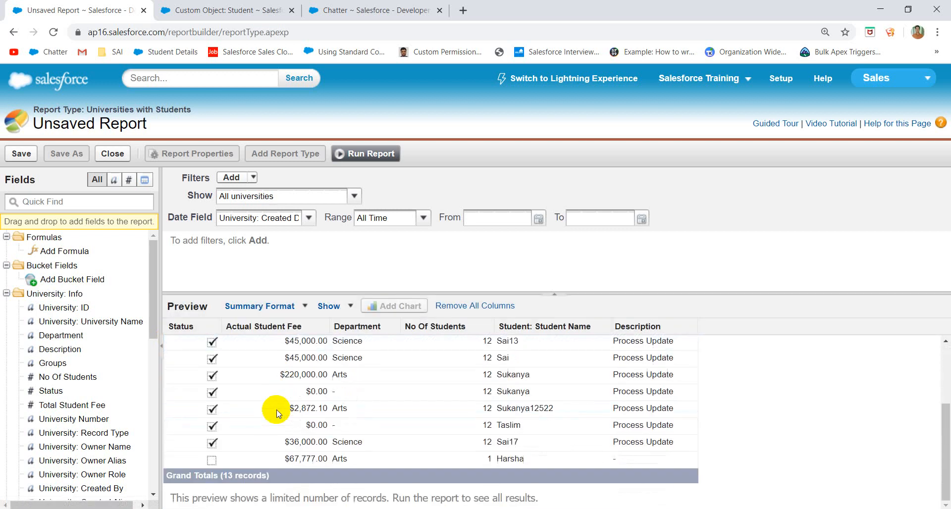
{"action": "left_click", "coordinate": [304, 306]}
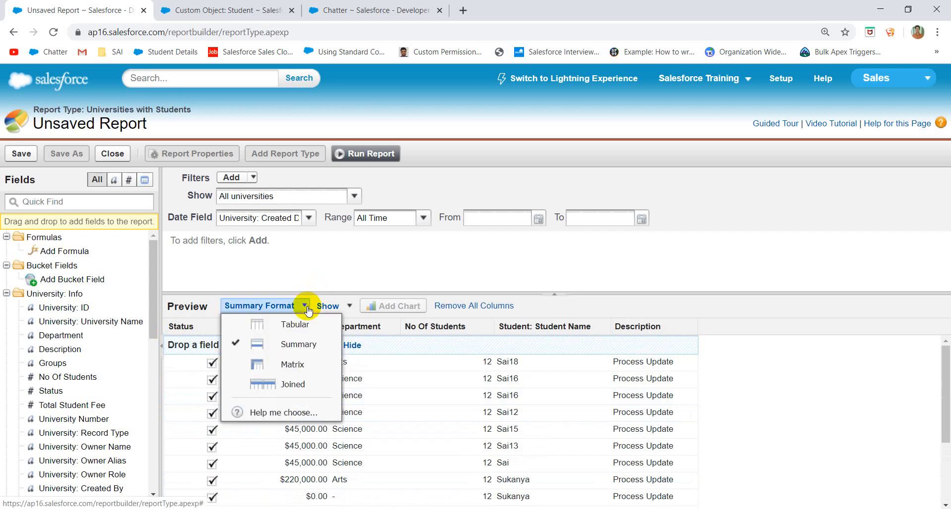
{"action": "left_click", "coordinate": [292, 363]}
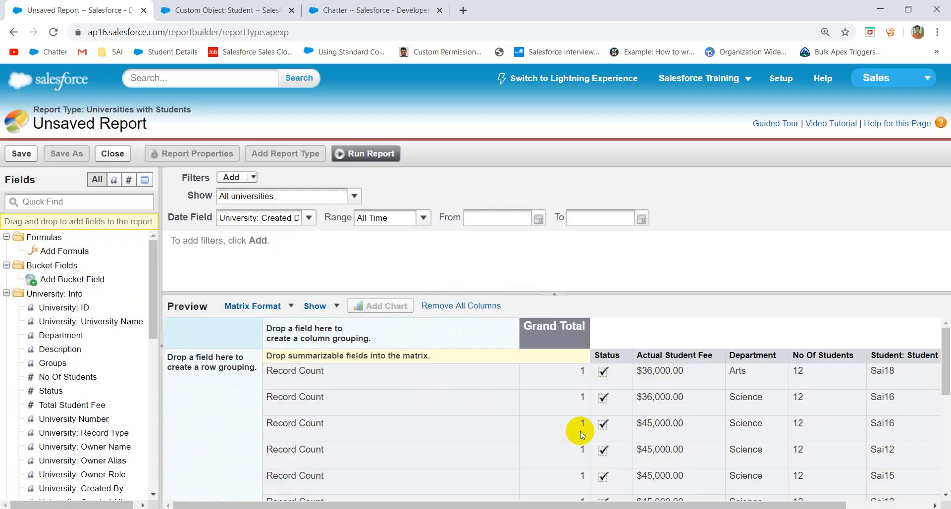
- Group the matrix rows by University Name, giving SK University 12 records and SV University 1
{"action": "scroll", "coordinate": [447, 455], "scroll_direction": "down", "scroll_amount": 5}
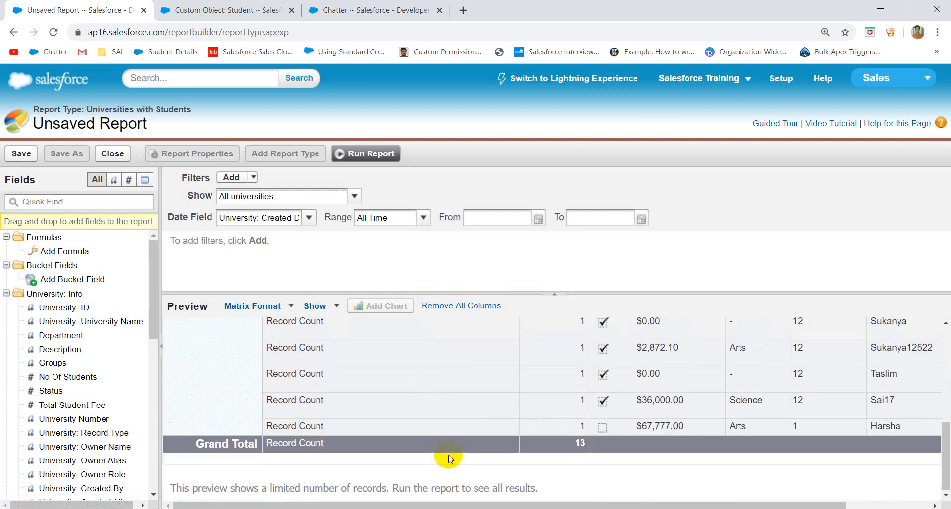
{"action": "scroll", "coordinate": [448, 454], "scroll_direction": "up", "scroll_amount": 5}
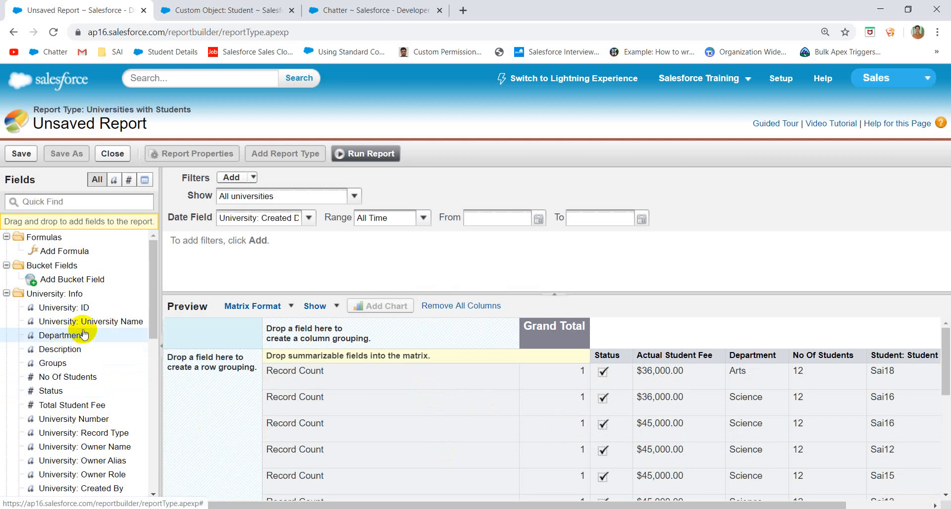
{"action": "left_click_drag", "start_coordinate": [94, 327], "coordinate": [211, 365]}
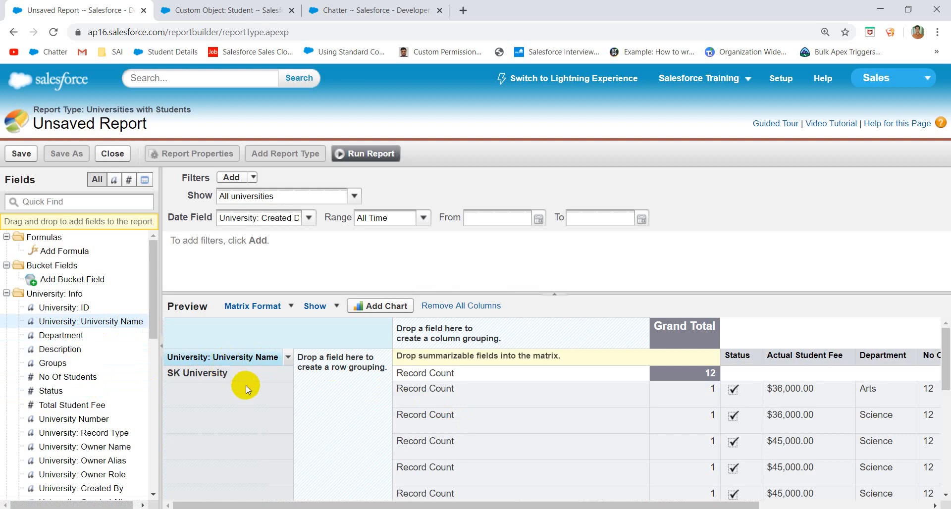
{"action": "scroll", "coordinate": [245, 386], "scroll_direction": "down", "scroll_amount": 10}
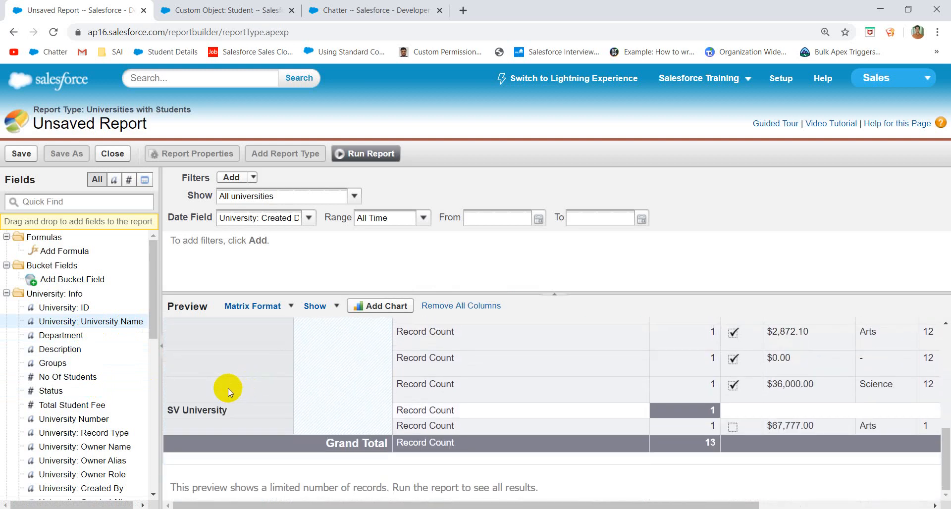
{"action": "triple_click", "coordinate": [431, 386]}
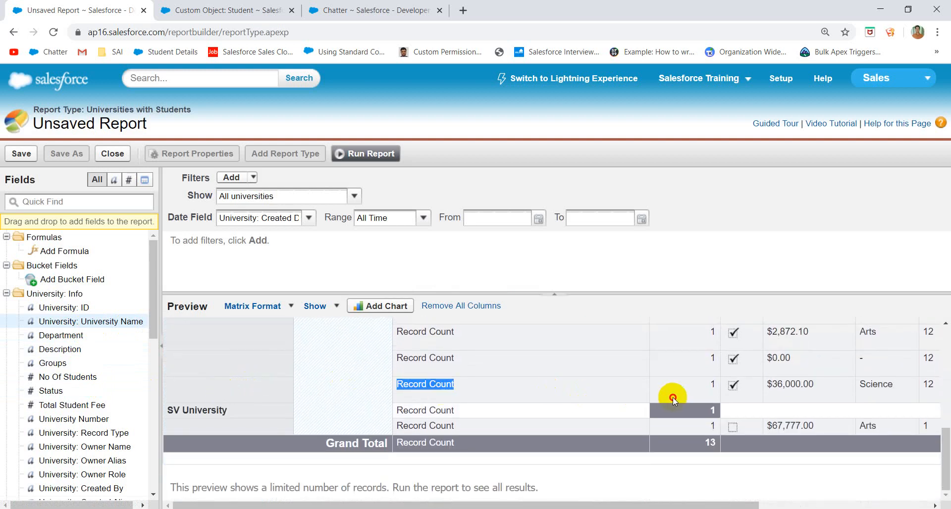
{"action": "left_click", "coordinate": [250, 418]}
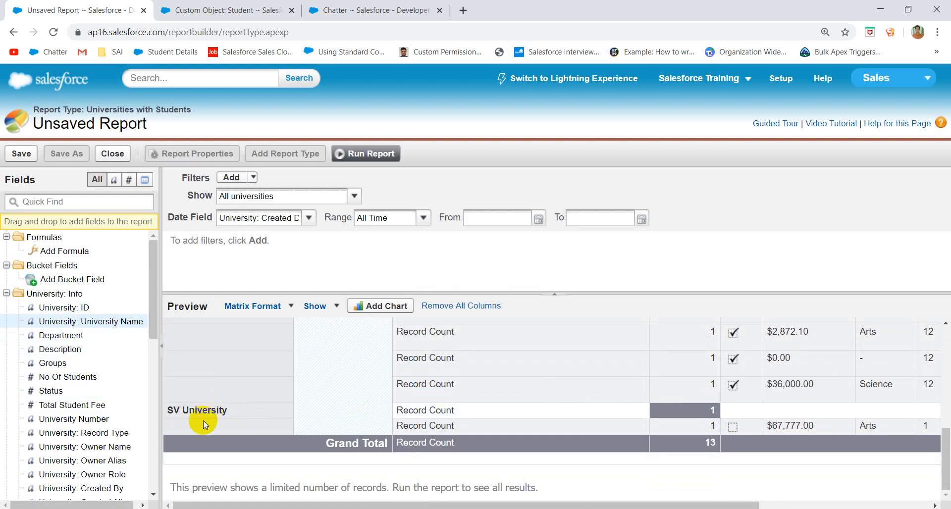
{"action": "left_click", "coordinate": [201, 428]}
{"action": "left_click_drag", "start_coordinate": [200, 427], "coordinate": [802, 402]}
{"action": "scroll", "coordinate": [567, 355], "scroll_direction": "up", "scroll_amount": 5}
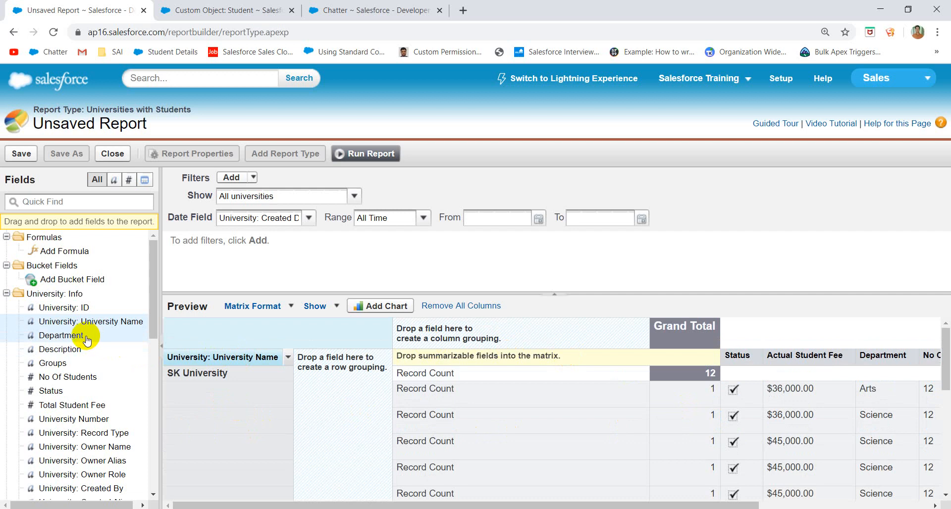
- Group the matrix columns by Department, giving a blank column of 1 and Science of 12
{"action": "left_click_drag", "start_coordinate": [87, 340], "coordinate": [478, 323]}
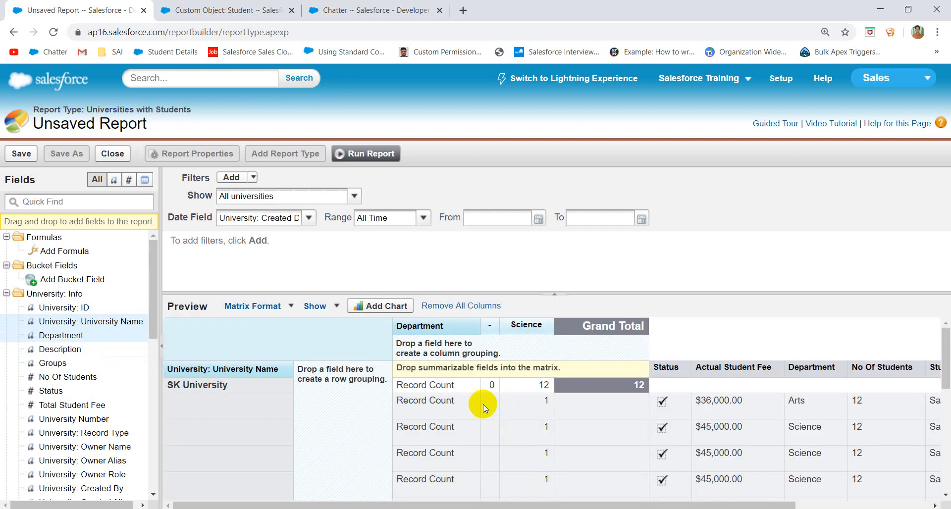
{"action": "scroll", "coordinate": [488, 449], "scroll_direction": "down", "scroll_amount": 10}
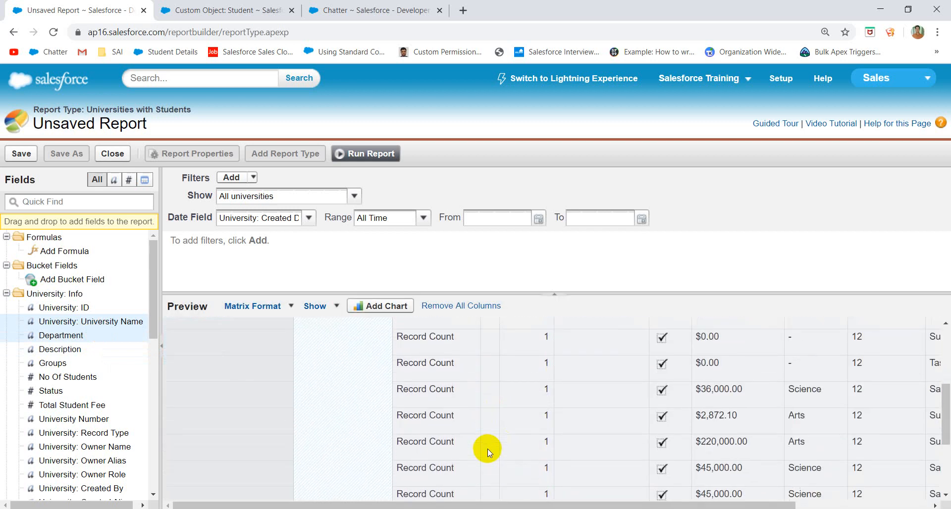
{"action": "scroll", "coordinate": [488, 449], "scroll_direction": "up", "scroll_amount": 10}
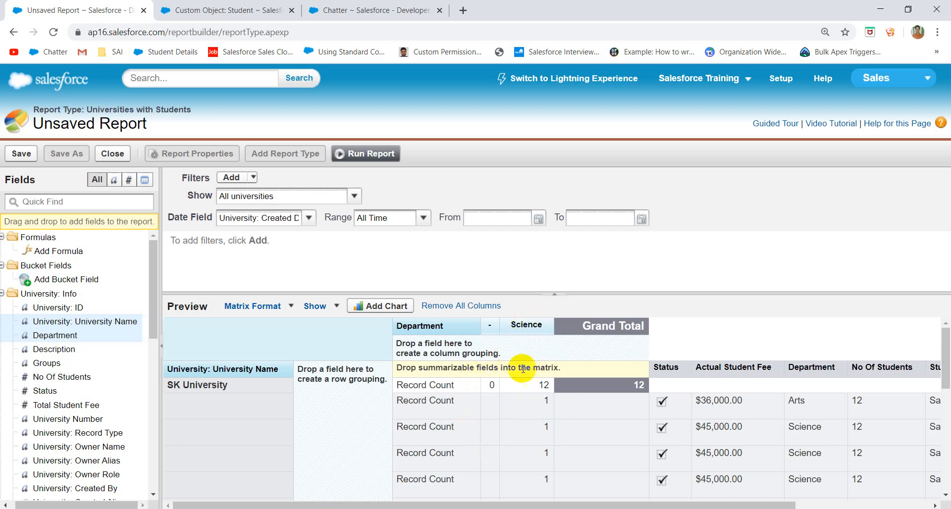
{"action": "scroll", "coordinate": [521, 412], "scroll_direction": "down", "scroll_amount": 5}
{"action": "scroll", "coordinate": [521, 412], "scroll_direction": "up", "scroll_amount": 5}
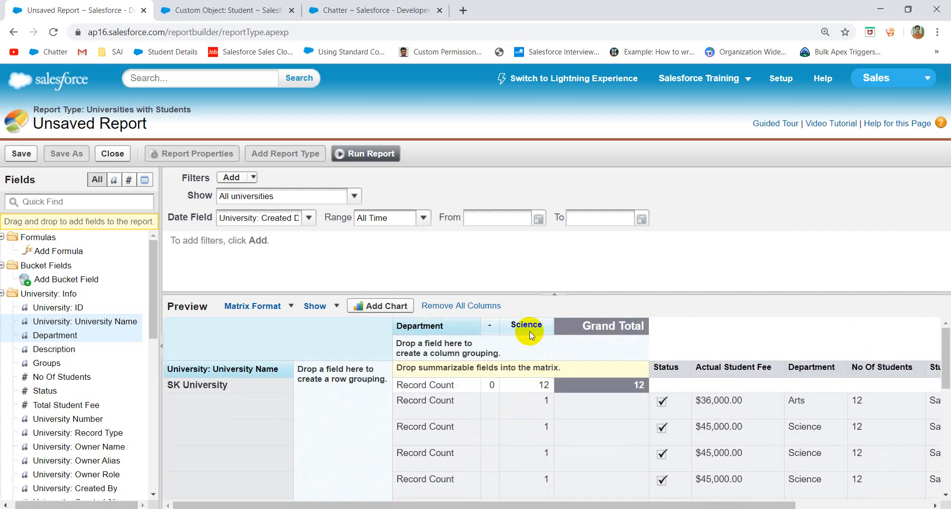
{"action": "left_click_drag", "start_coordinate": [535, 384], "coordinate": [519, 371]}
{"action": "left_click", "coordinate": [531, 411]}
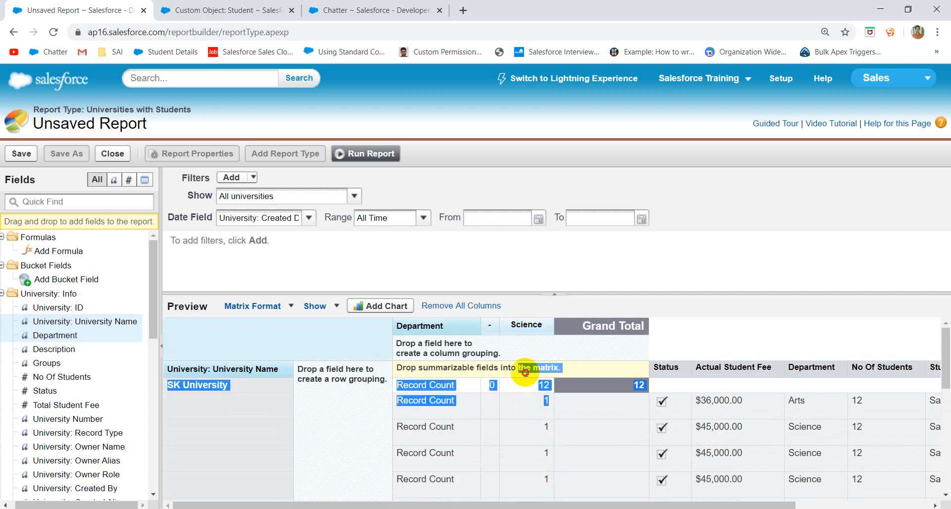
{"action": "left_click", "coordinate": [525, 403]}
{"action": "scroll", "coordinate": [542, 435], "scroll_direction": "down", "scroll_amount": 5}
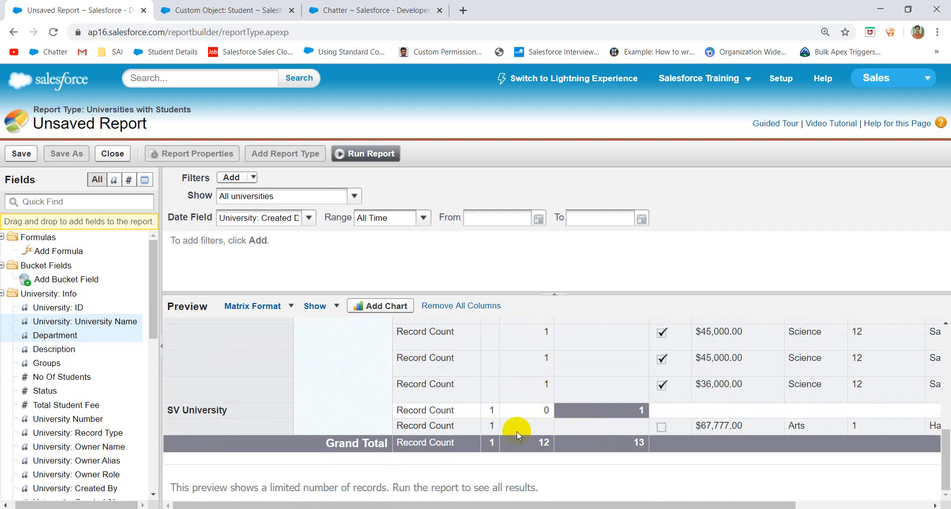
{"action": "scroll", "coordinate": [572, 428], "scroll_direction": "up", "scroll_amount": 5}
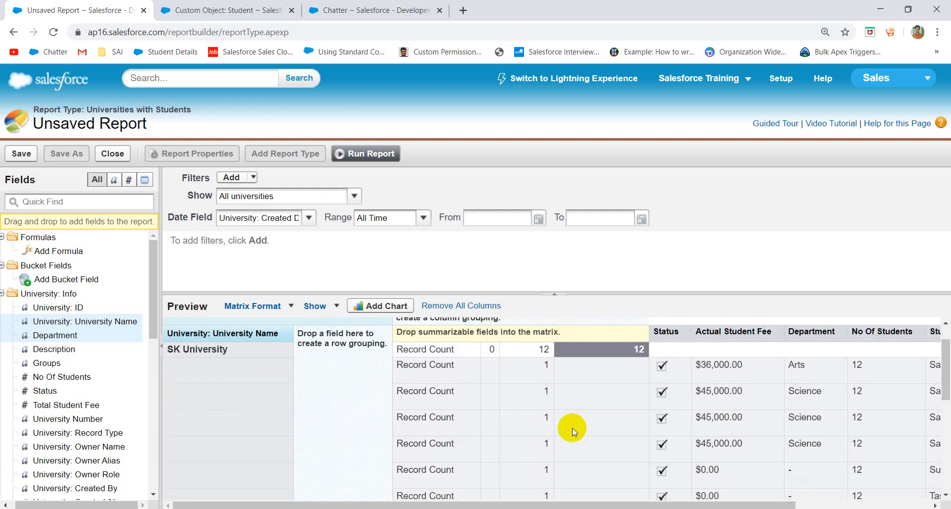
{"action": "scroll", "coordinate": [572, 428], "scroll_direction": "up", "scroll_amount": 1}
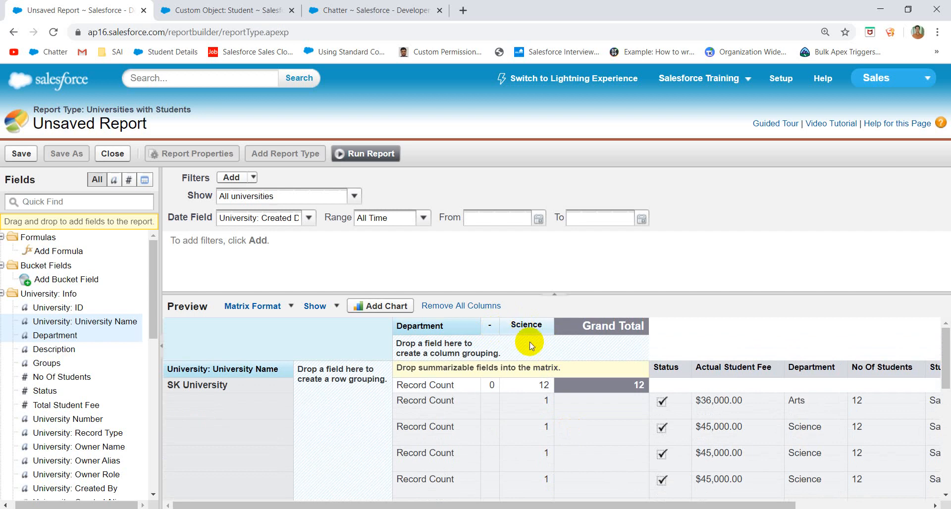
- Review the date field choices for filtering and close them unchanged
{"action": "left_click", "coordinate": [308, 219]}
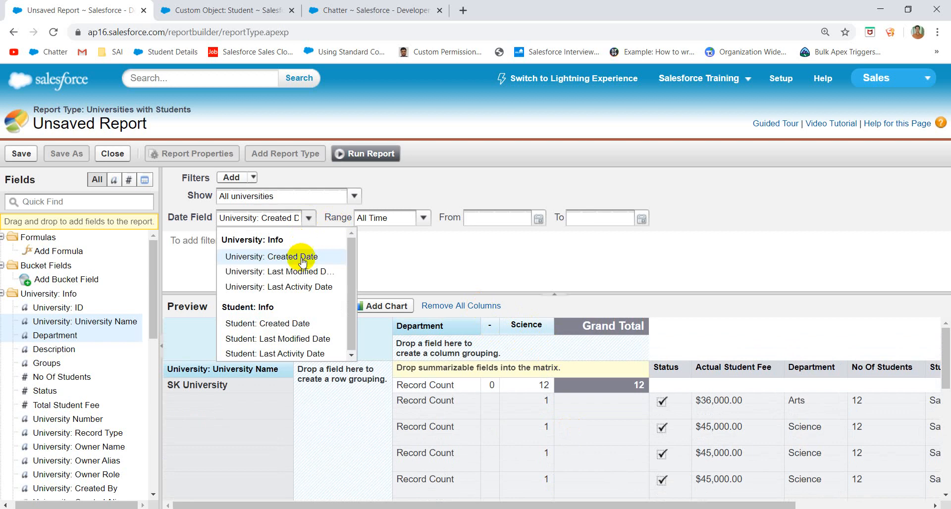
{"action": "left_click", "coordinate": [415, 248]}
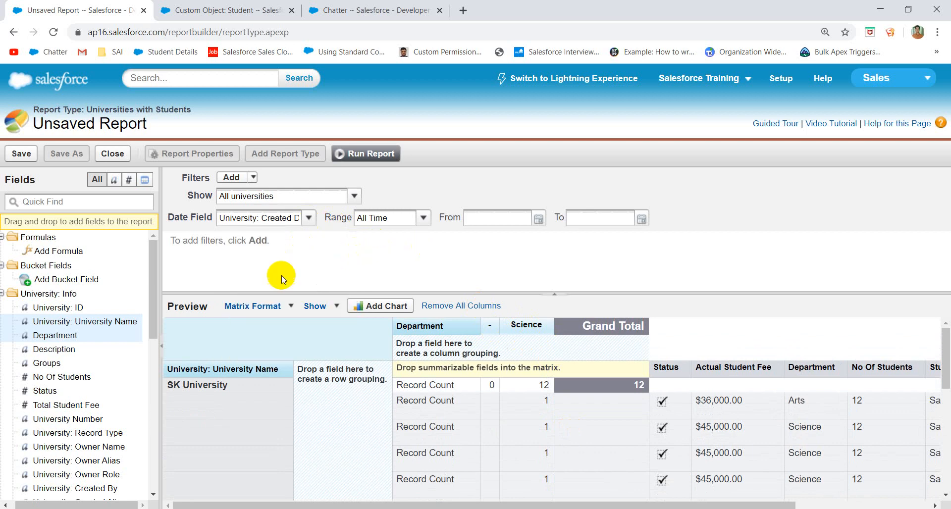
{"action": "scroll", "coordinate": [453, 406], "scroll_direction": "down", "scroll_amount": 5}
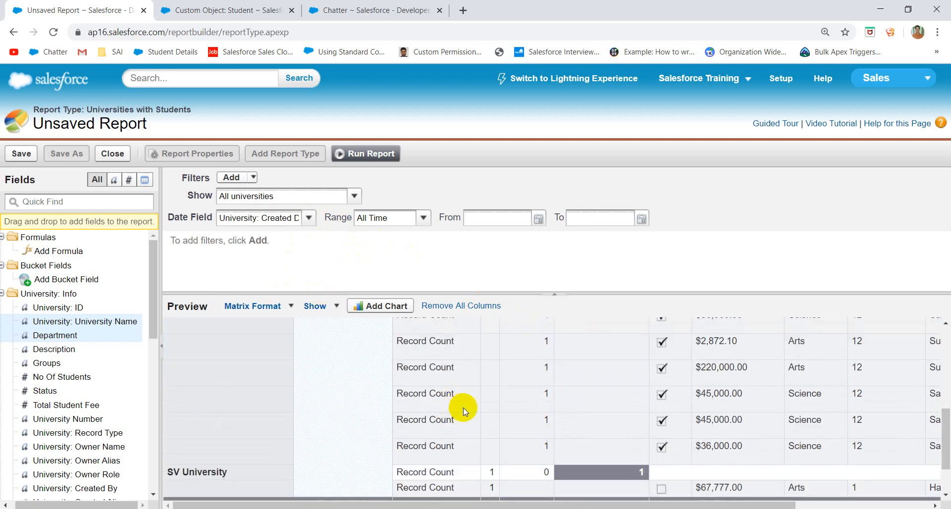
{"action": "scroll", "coordinate": [537, 423], "scroll_direction": "up", "scroll_amount": 4}
{"action": "scroll", "coordinate": [656, 428], "scroll_direction": "up", "scroll_amount": 1}
{"action": "scroll", "coordinate": [655, 428], "scroll_direction": "down", "scroll_amount": 5}
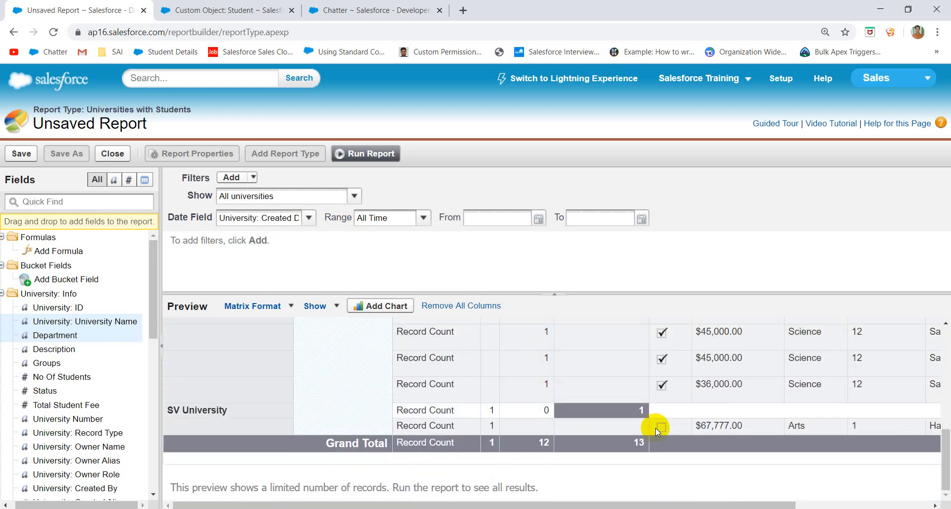
{"action": "scroll", "coordinate": [581, 397], "scroll_direction": "up", "scroll_amount": 5}
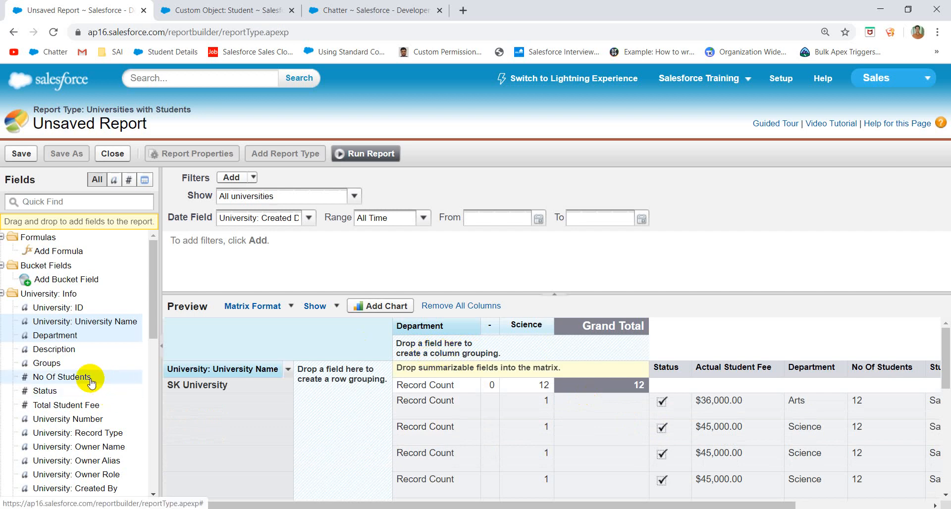
- Add Status as a second column grouping beneath Department
{"action": "left_click_drag", "start_coordinate": [57, 391], "coordinate": [447, 346]}
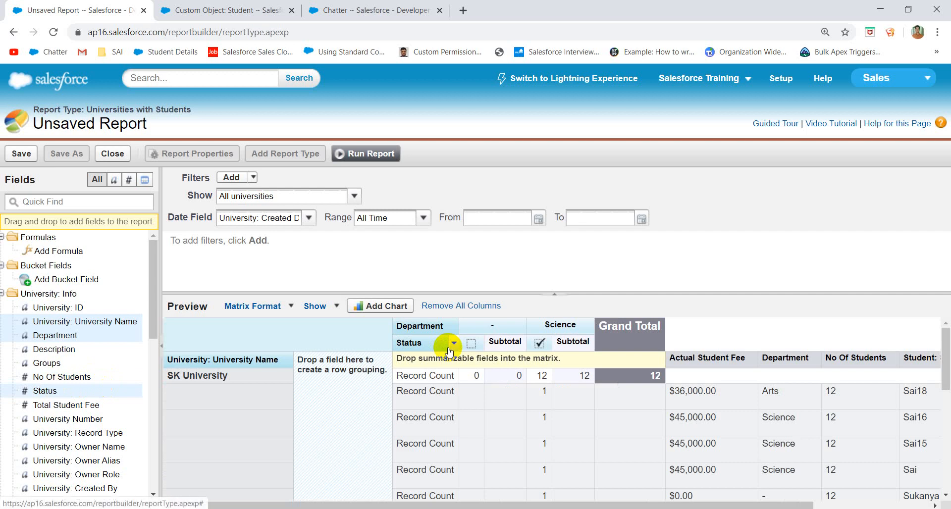
{"action": "scroll", "coordinate": [533, 413], "scroll_direction": "down", "scroll_amount": 5}
{"action": "scroll", "coordinate": [533, 415], "scroll_direction": "up", "scroll_amount": 5}
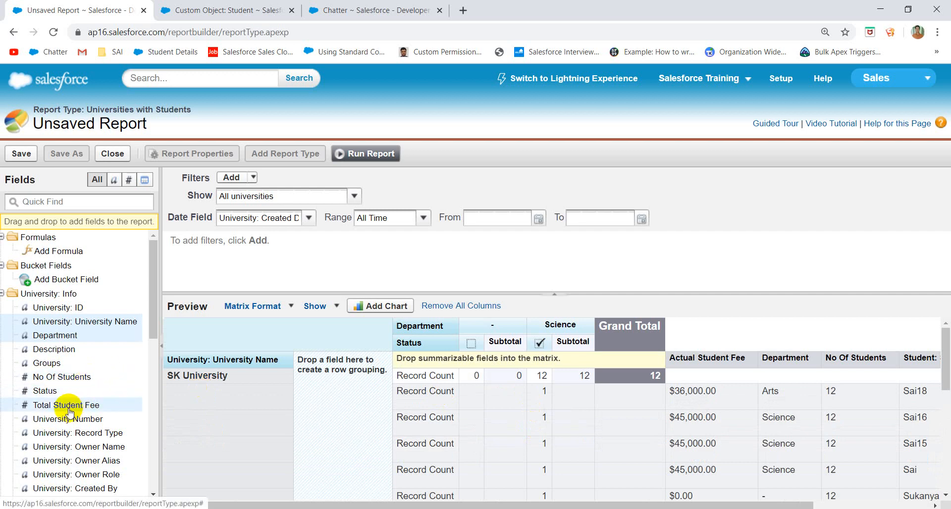
- Add Total Student Fee as a second row grouping under University Name
{"action": "left_click_drag", "start_coordinate": [69, 412], "coordinate": [316, 382]}
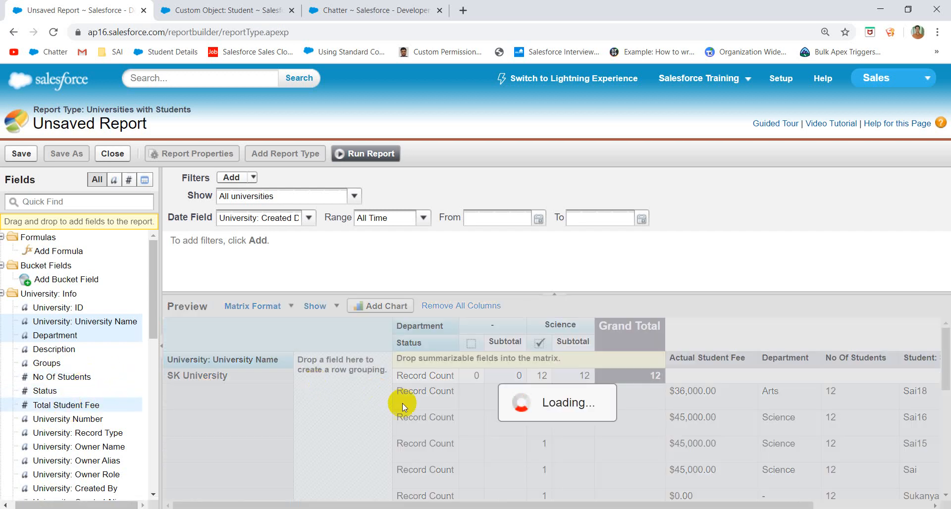
{"action": "scroll", "coordinate": [496, 435], "scroll_direction": "down", "scroll_amount": 5}
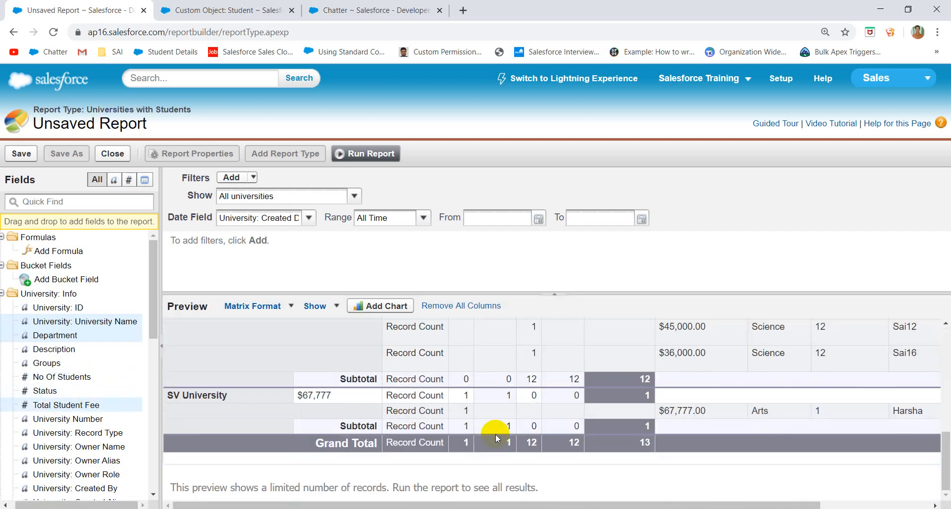
{"action": "scroll", "coordinate": [496, 434], "scroll_direction": "up", "scroll_amount": 5}
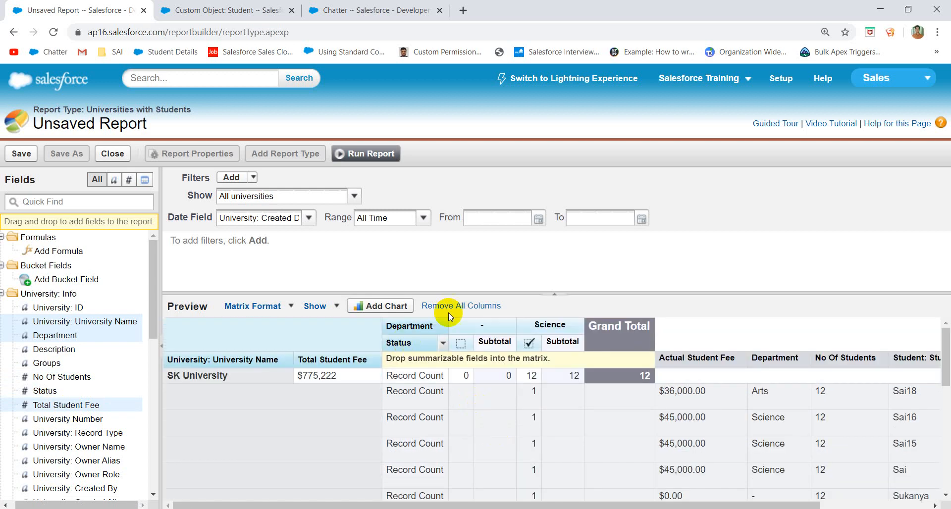
{"action": "left_click", "coordinate": [292, 307]}
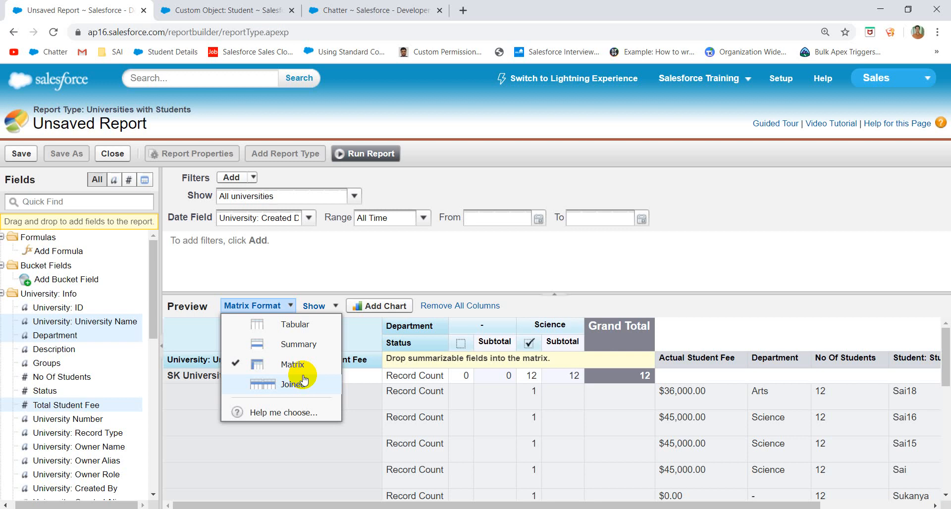
- Close the format choices without changing Matrix format and clear the stray text selection
{"action": "left_click", "coordinate": [465, 254]}
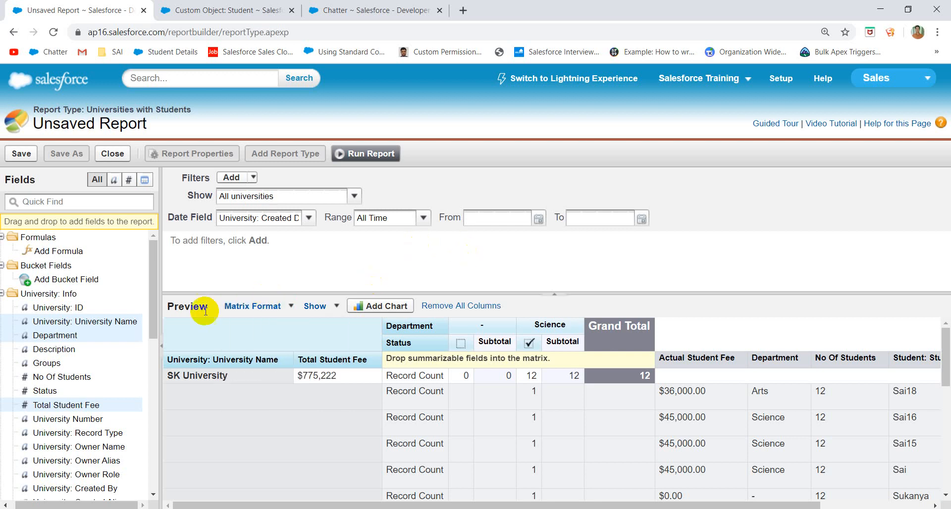
{"action": "left_click_drag", "start_coordinate": [231, 404], "coordinate": [219, 274]}
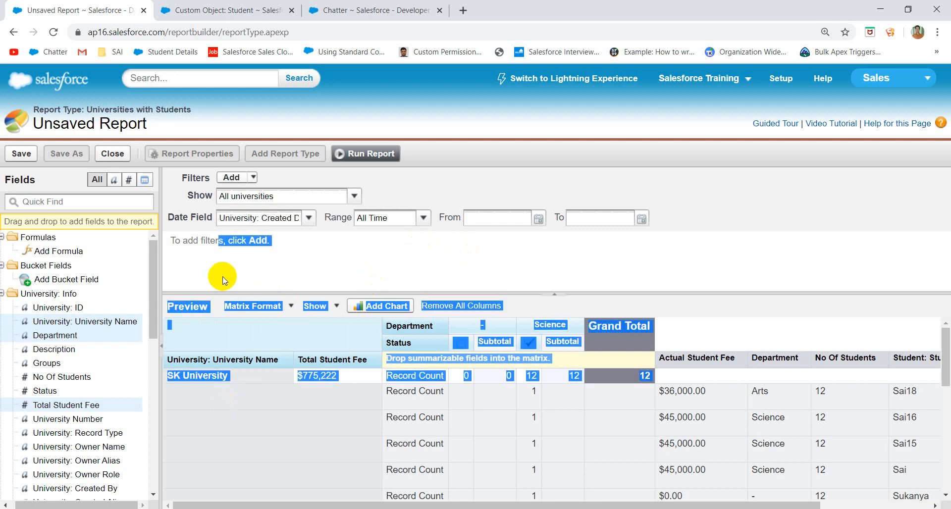
{"action": "left_click", "coordinate": [263, 274]}
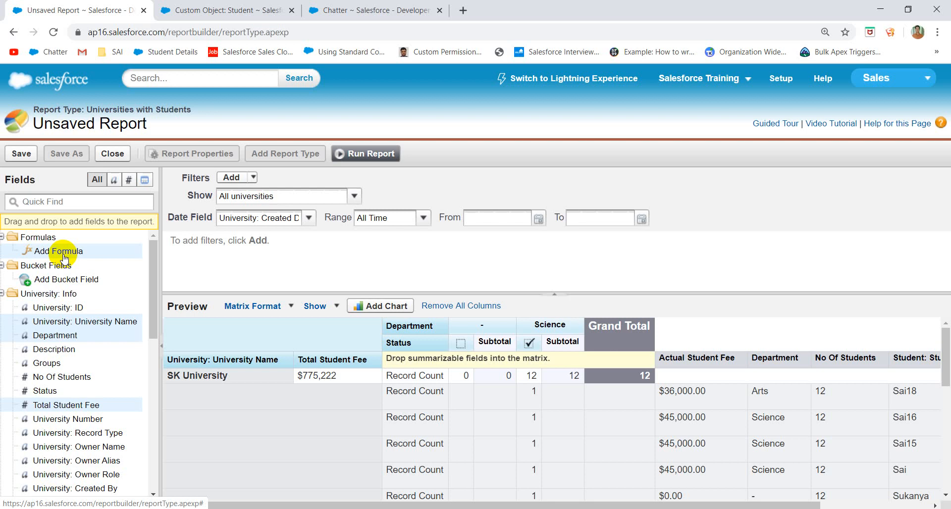
- Start a new custom summary formula and insert the Sum of the Discount field
{"action": "left_click_drag", "start_coordinate": [69, 256], "coordinate": [751, 360]}
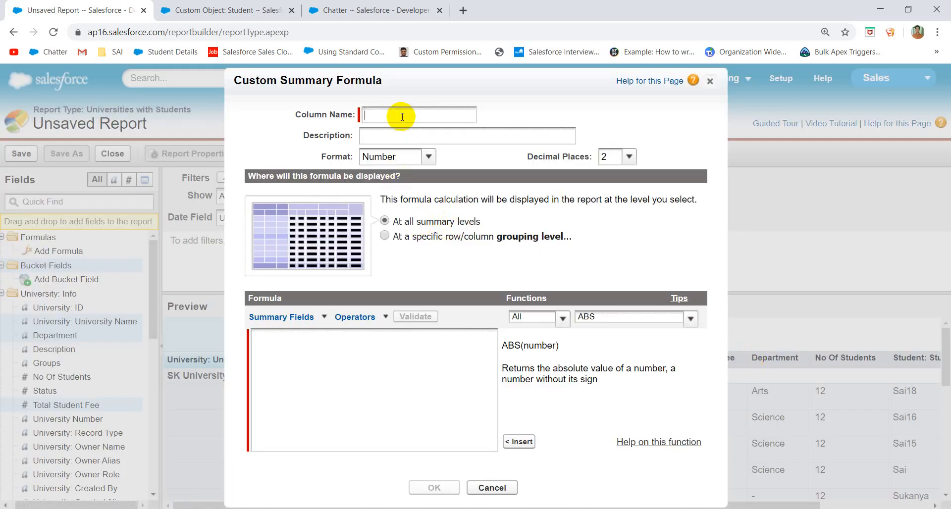
{"action": "left_click", "coordinate": [322, 317]}
{"action": "mouse_move", "coordinate": [314, 260]}
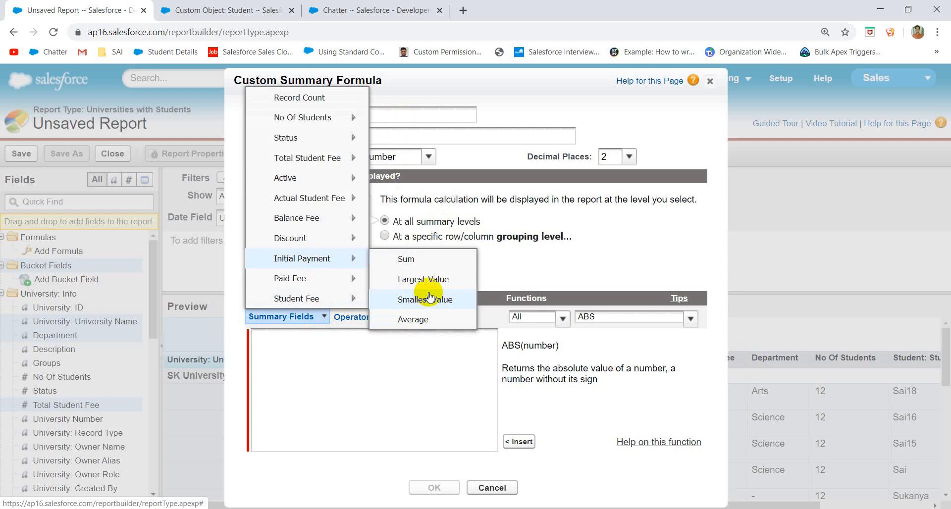
{"action": "mouse_move", "coordinate": [320, 119]}
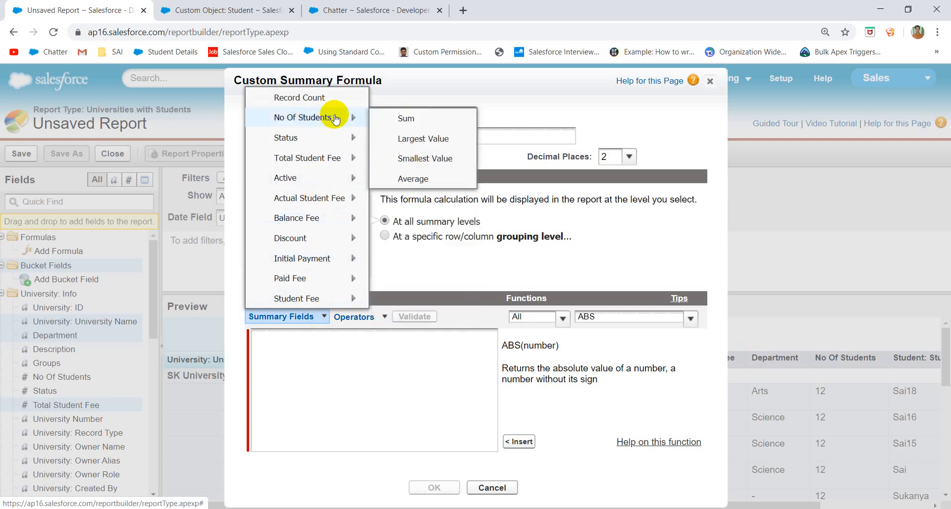
{"action": "mouse_move", "coordinate": [323, 135]}
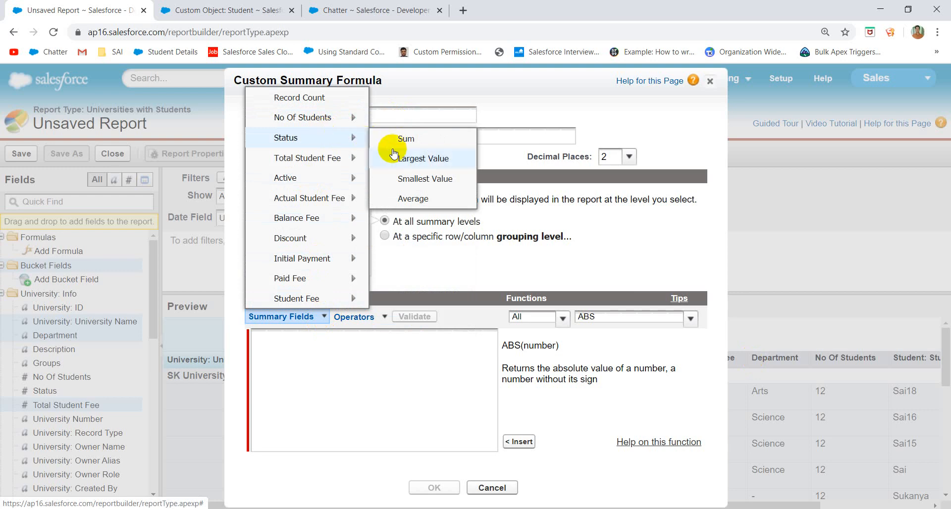
{"action": "mouse_move", "coordinate": [347, 159]}
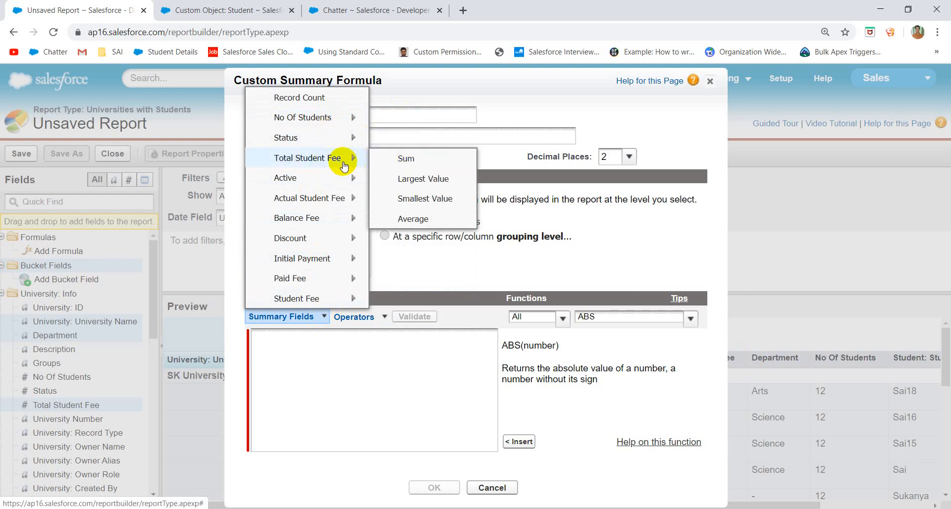
{"action": "mouse_move", "coordinate": [317, 178]}
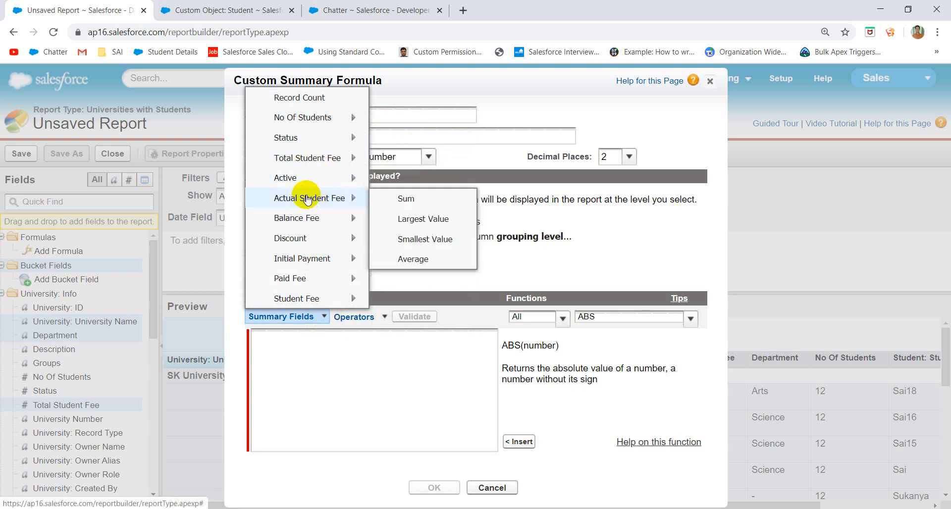
{"action": "mouse_move", "coordinate": [303, 217]}
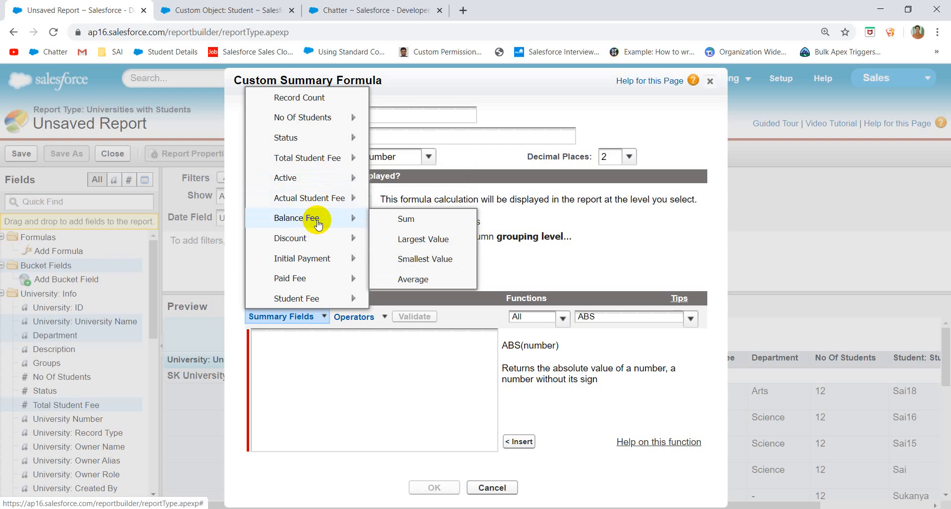
{"action": "mouse_move", "coordinate": [319, 237]}
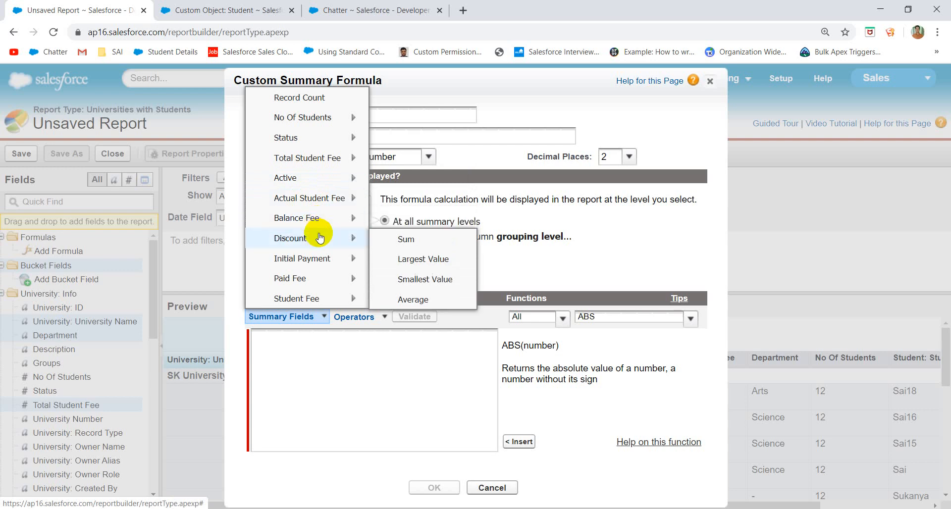
{"action": "left_click", "coordinate": [399, 238]}
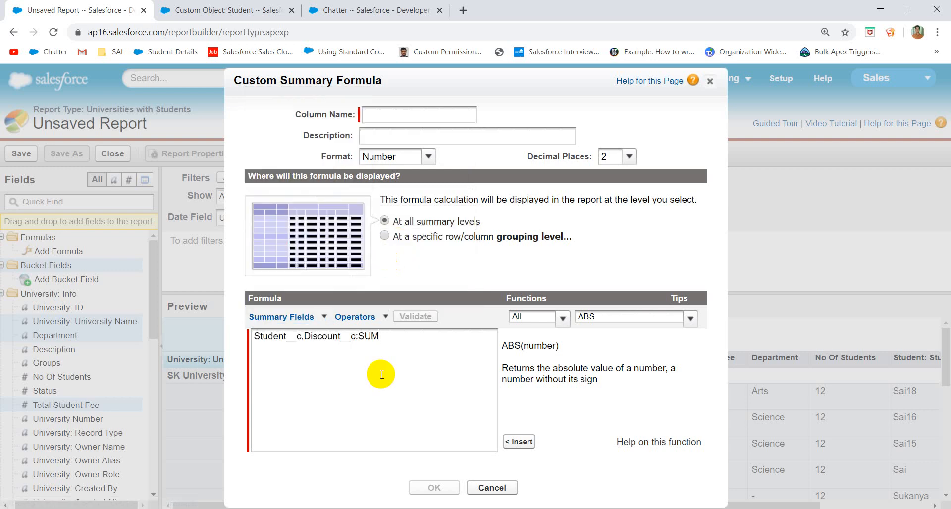
- Name the formula column 'Total discount', keep Number format, and save it
{"action": "left_click", "coordinate": [391, 113]}
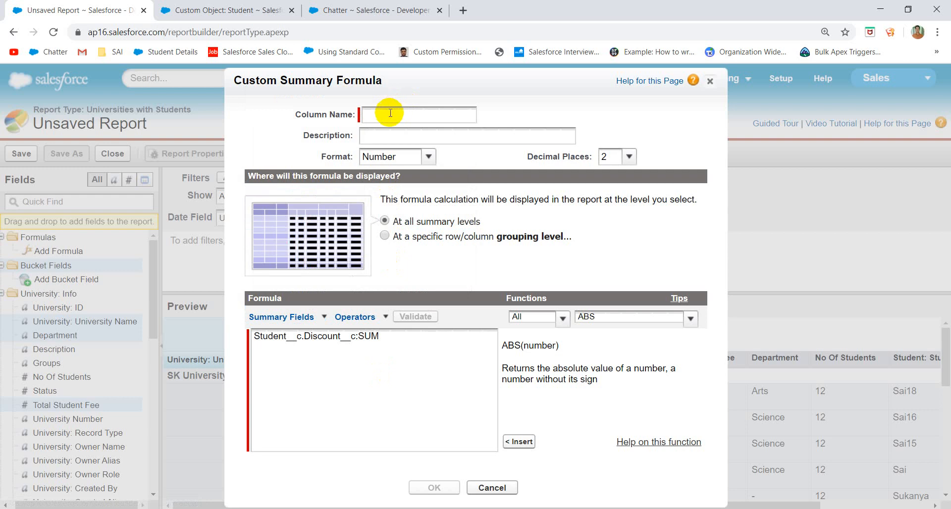
{"action": "type", "text": "Total"}
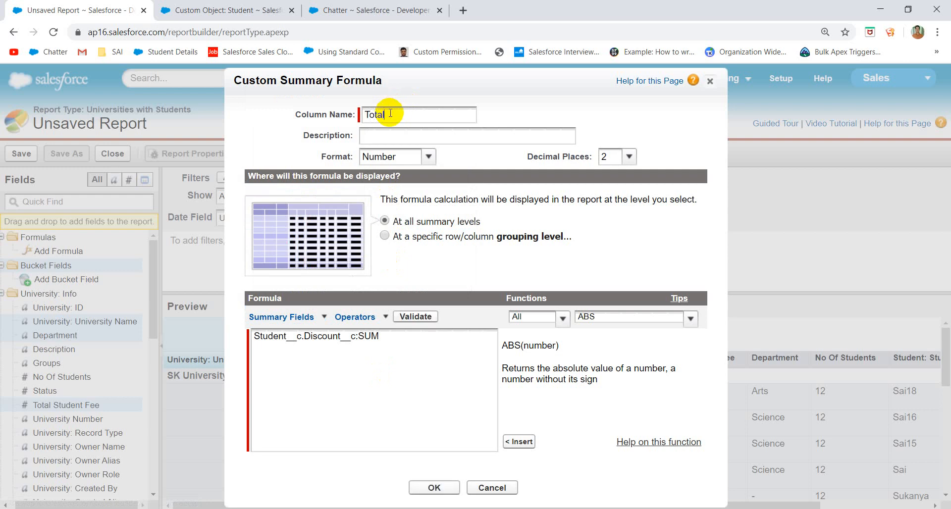
{"action": "type", "text": " discount"}
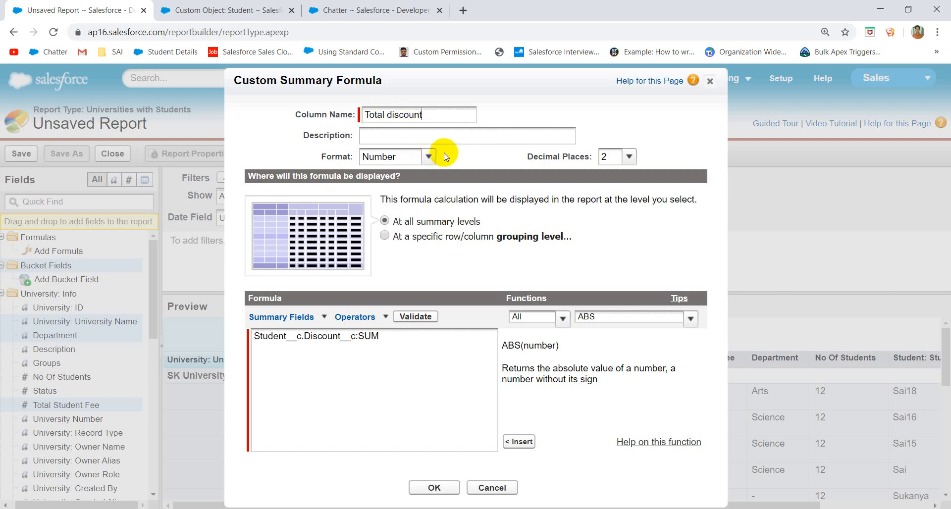
{"action": "left_click", "coordinate": [429, 158]}
{"action": "left_click", "coordinate": [470, 161]}
{"action": "left_click", "coordinate": [438, 488]}
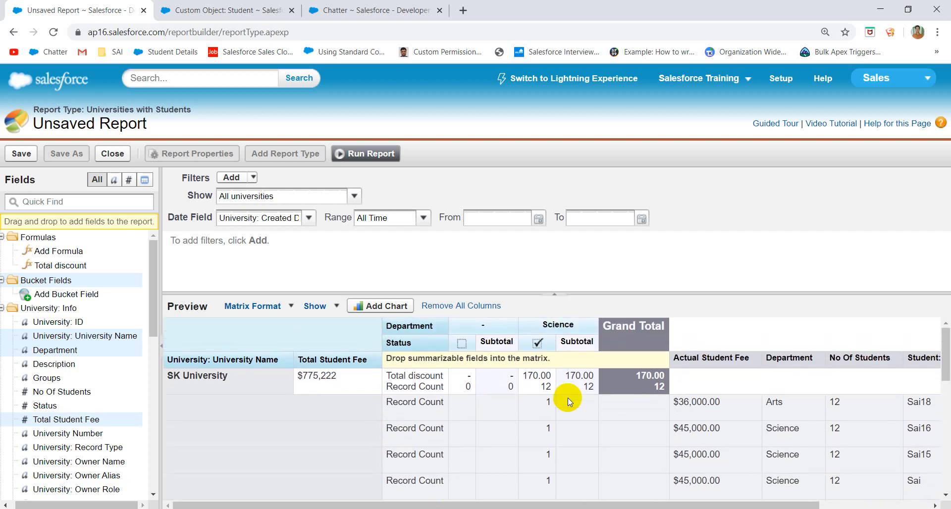
- Bring up the options menu for the Total discount formula row in the matrix
{"action": "left_click", "coordinate": [540, 506]}
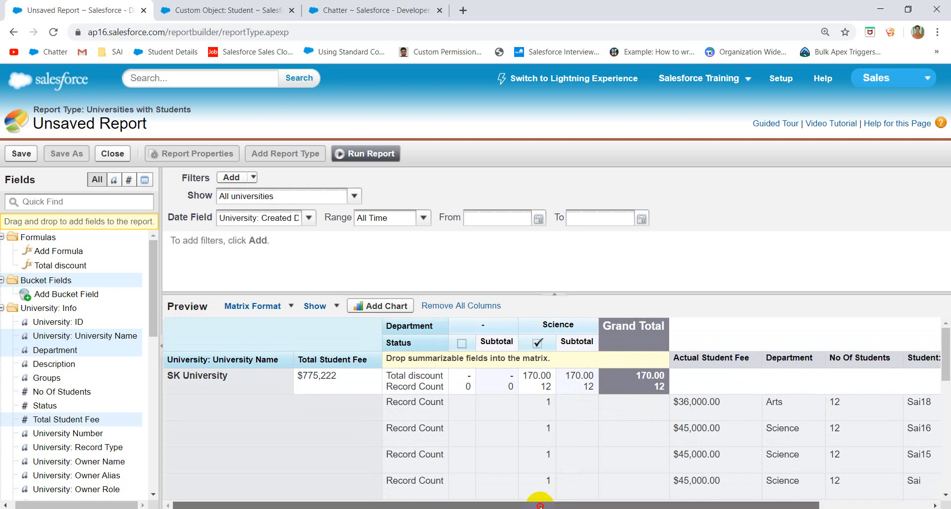
{"action": "left_click", "coordinate": [537, 505]}
{"action": "mouse_move", "coordinate": [537, 505]}
{"action": "left_mouse_down"}
{"action": "mouse_move", "coordinate": [648, 505]}
{"action": "mouse_move", "coordinate": [542, 505]}
{"action": "left_mouse_up"}
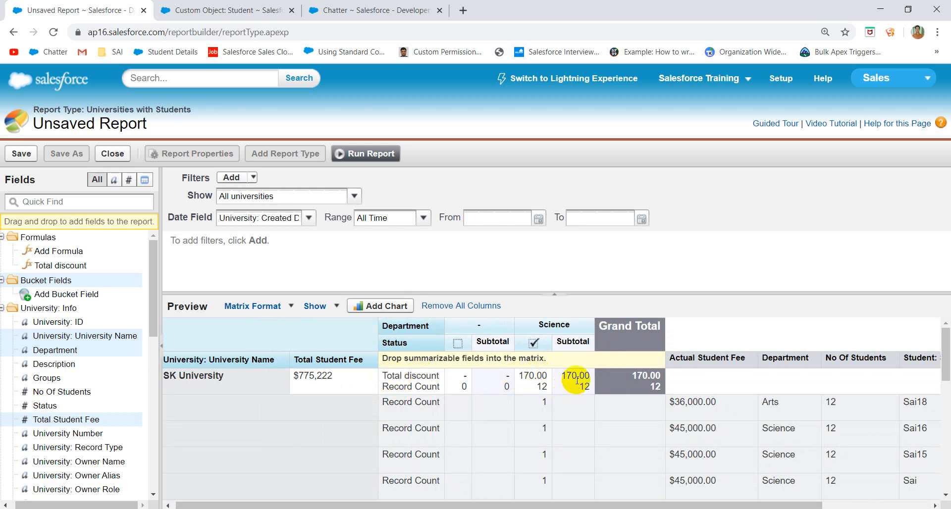
{"action": "left_click_drag", "start_coordinate": [576, 377], "coordinate": [492, 381]}
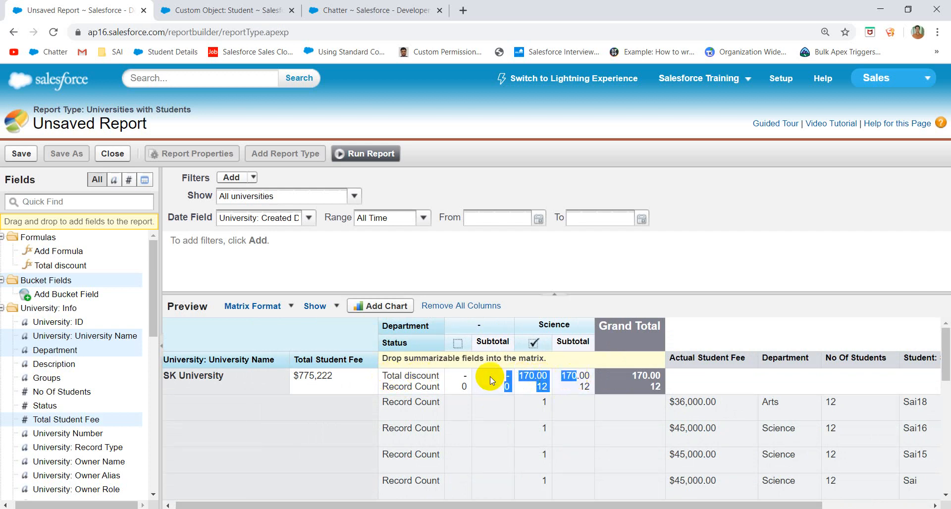
{"action": "left_click", "coordinate": [433, 377]}
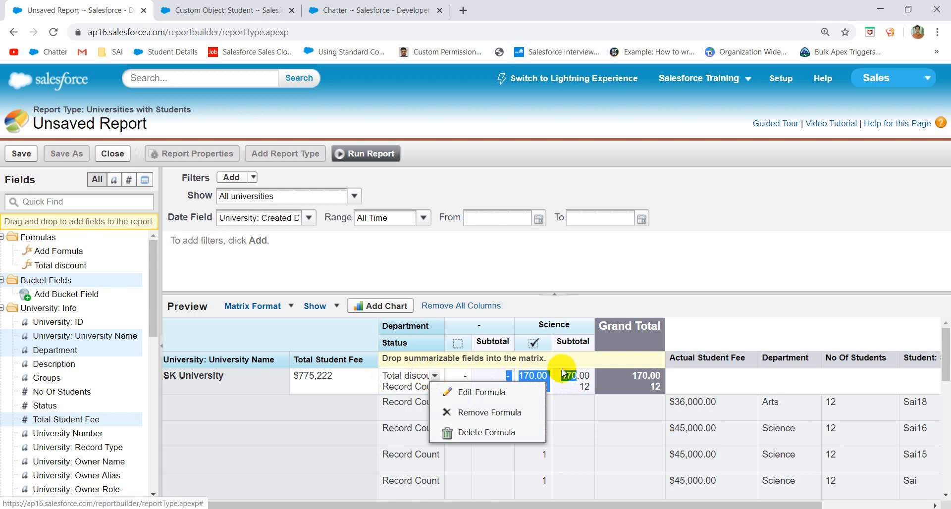
- Open the Total discount formula for editing and clear its contents completely
{"action": "left_click", "coordinate": [487, 392]}
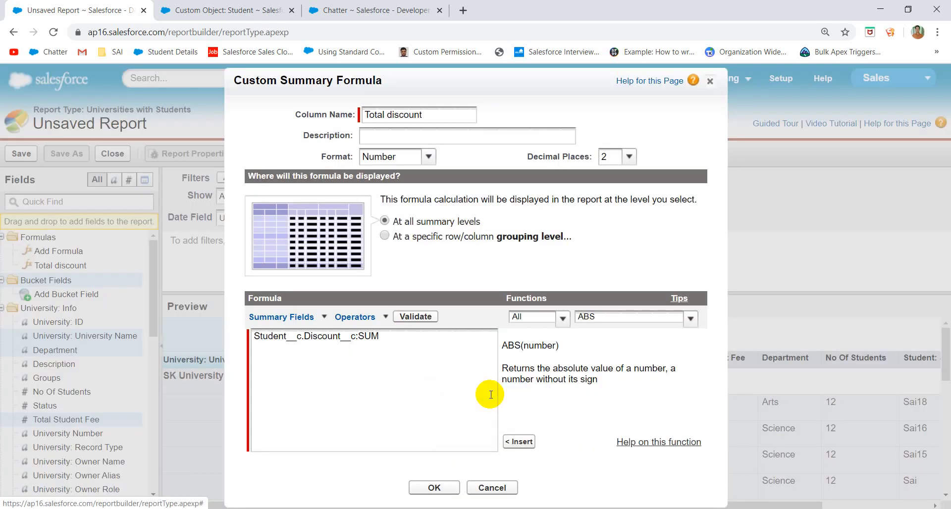
{"action": "left_click", "coordinate": [324, 317]}
{"action": "mouse_move", "coordinate": [336, 222]}
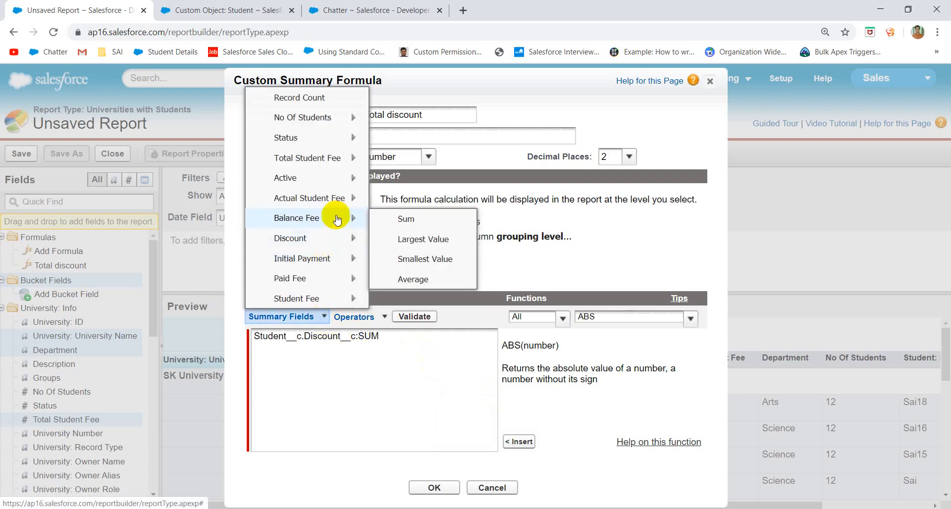
{"action": "mouse_move", "coordinate": [329, 238]}
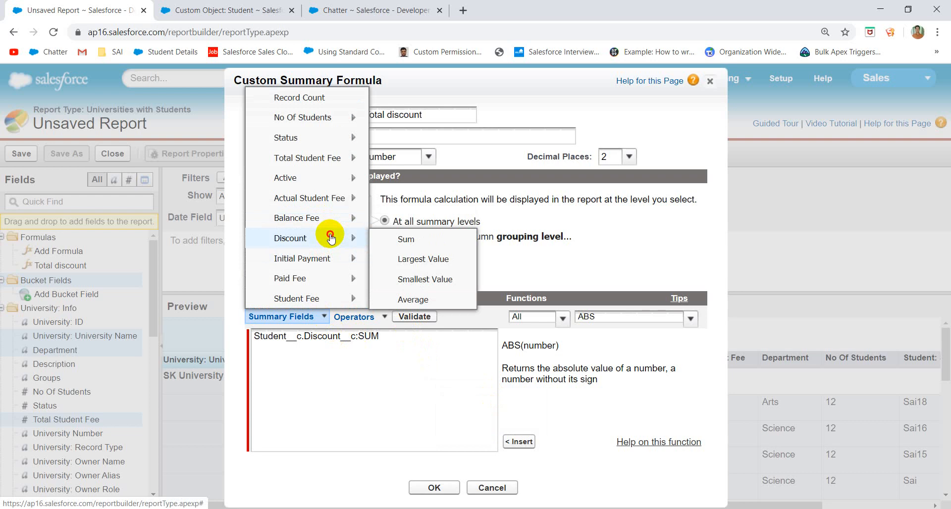
{"action": "left_click", "coordinate": [414, 278]}
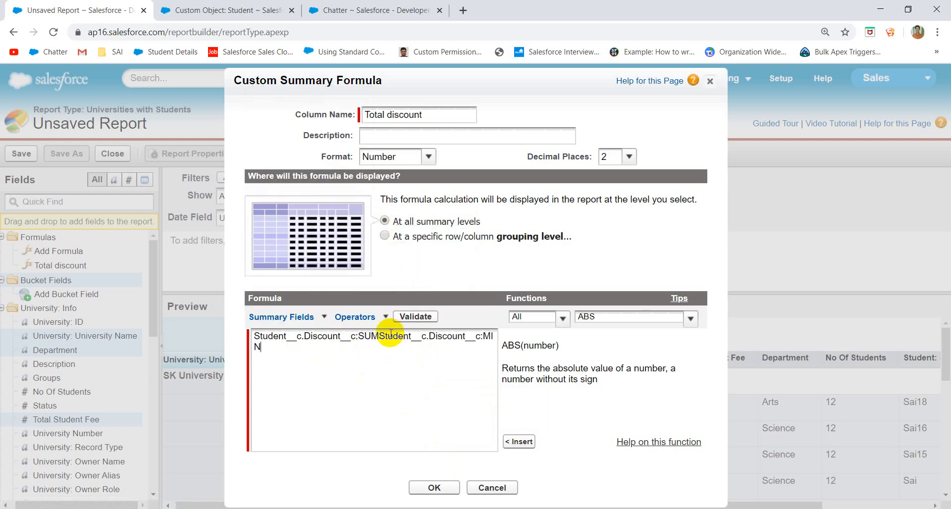
{"action": "left_click_drag", "start_coordinate": [380, 337], "coordinate": [114, 350]}
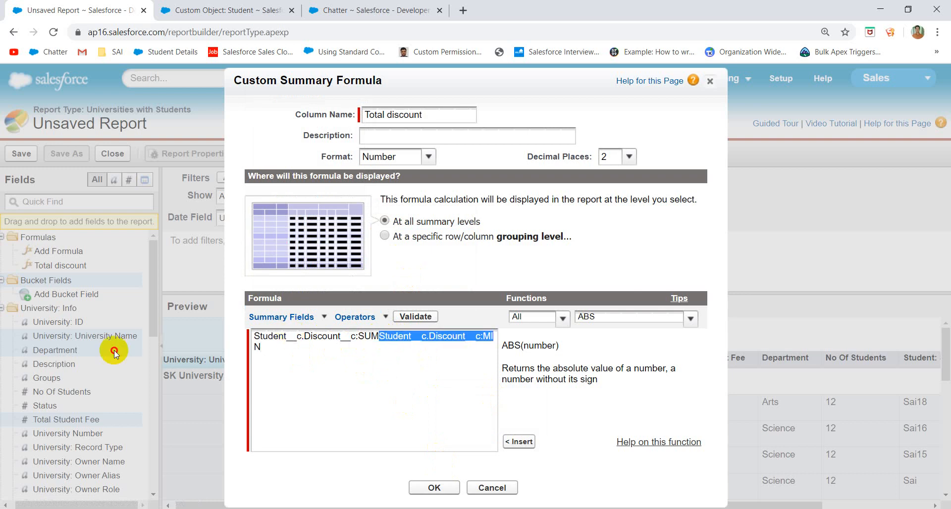
{"action": "left_click", "coordinate": [299, 375]}
{"action": "left_click_drag", "start_coordinate": [300, 375], "coordinate": [216, 324]}
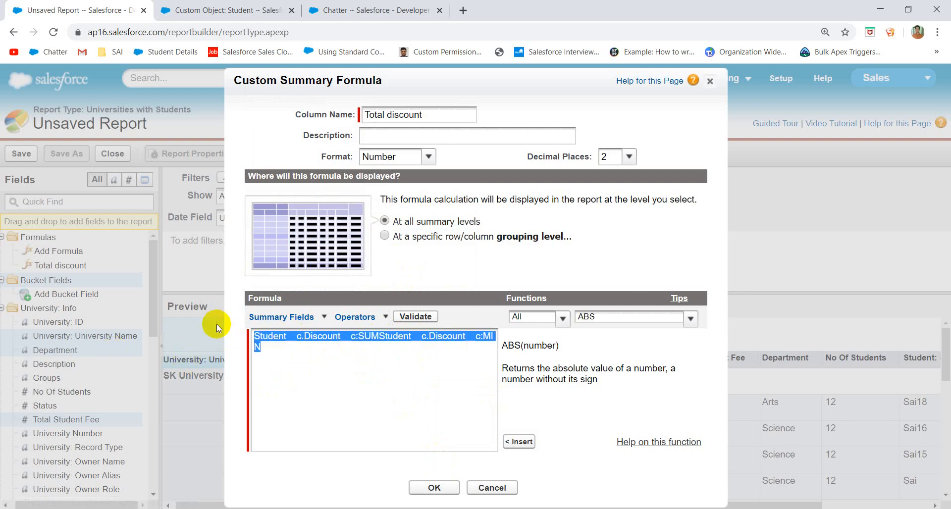
{"action": "key", "text": "BackSpace"}
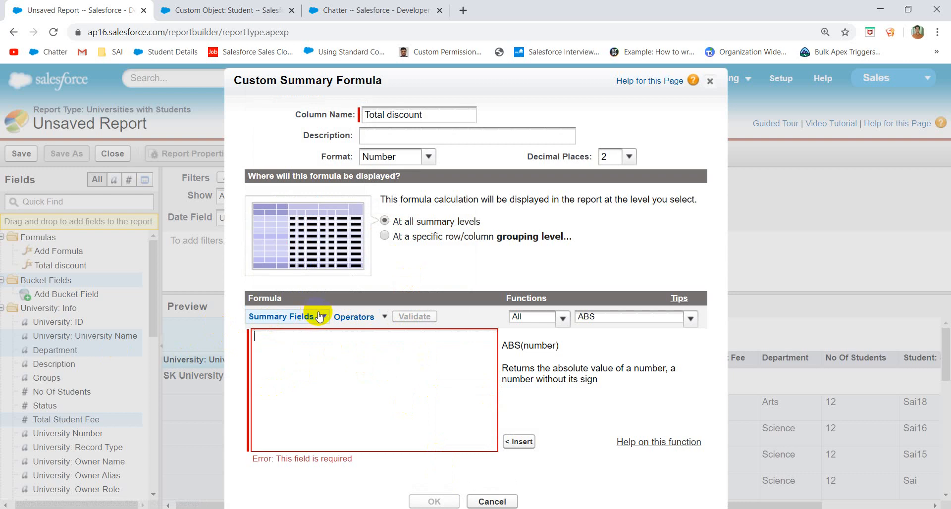
- Insert the Smallest Value of Discount as the formula and save it
{"action": "left_click", "coordinate": [311, 319]}
{"action": "mouse_move", "coordinate": [337, 240]}
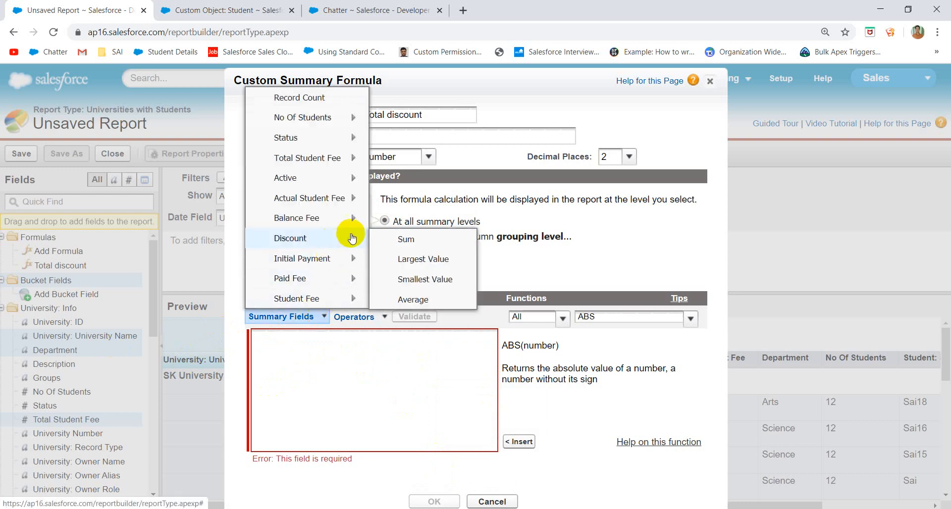
{"action": "left_click", "coordinate": [412, 299]}
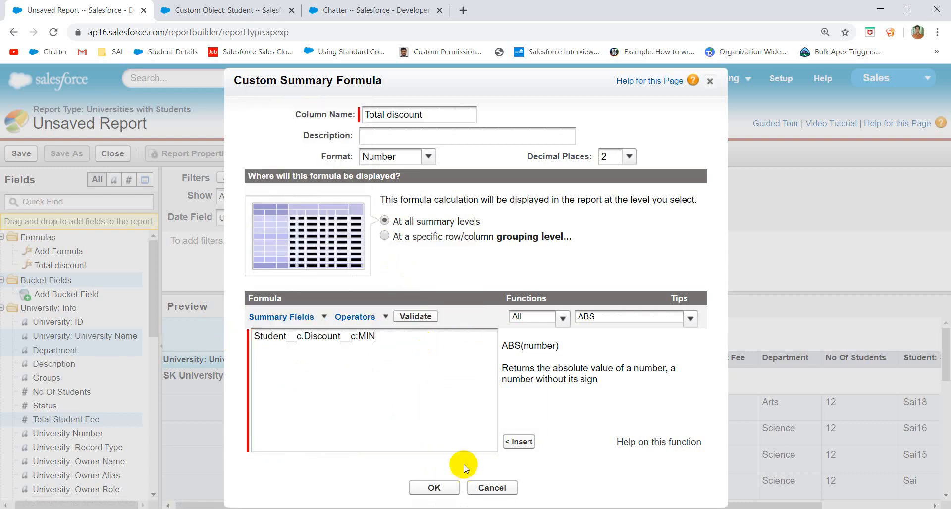
{"action": "left_click", "coordinate": [439, 486]}
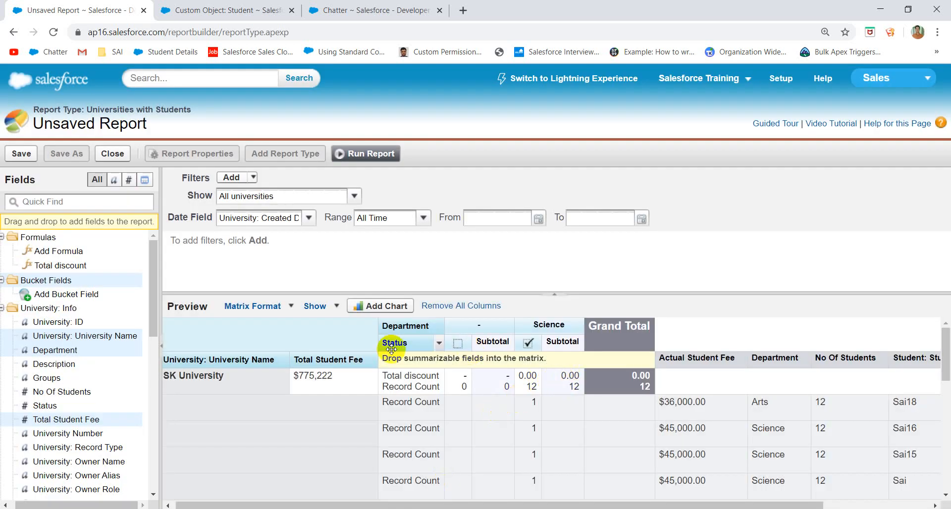
- Reopen the Total discount formula and look over the operators without inserting any
{"action": "mouse_move", "coordinate": [442, 381]}
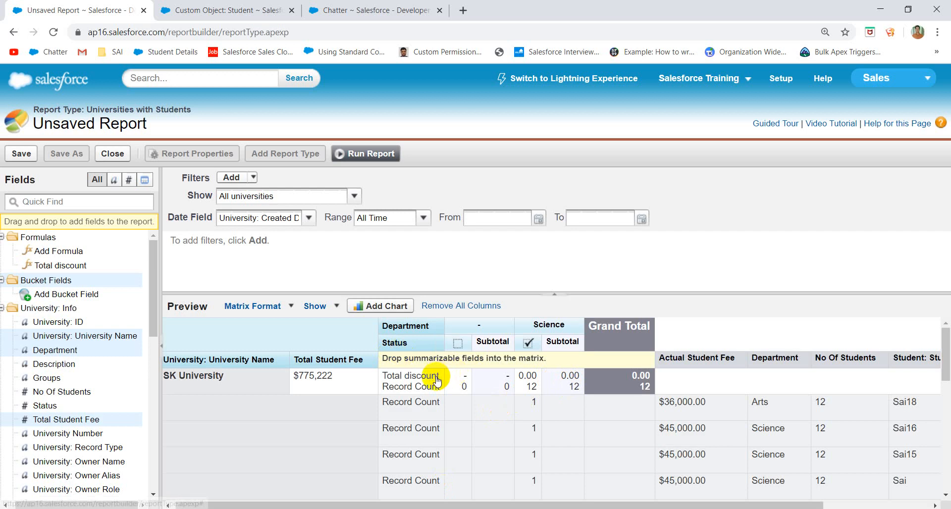
{"action": "left_click", "coordinate": [435, 378]}
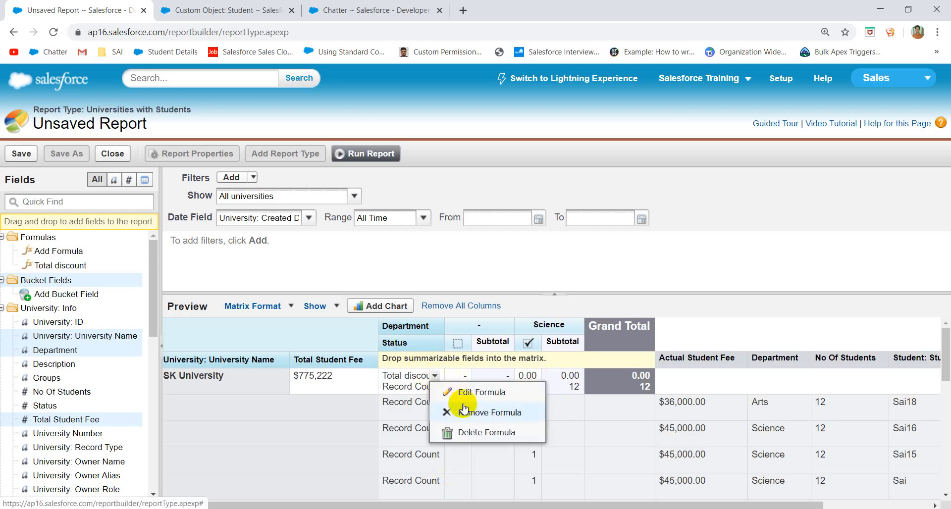
{"action": "left_click", "coordinate": [489, 394]}
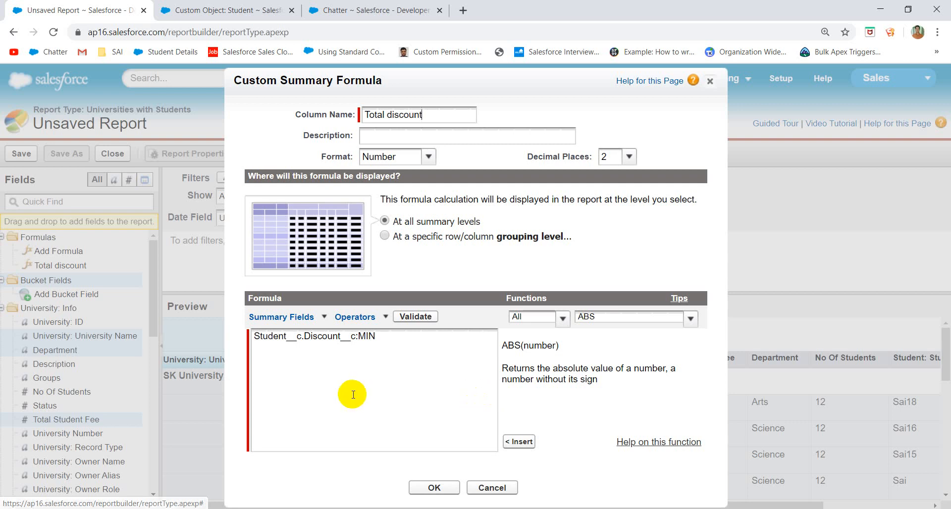
{"action": "left_click", "coordinate": [384, 317]}
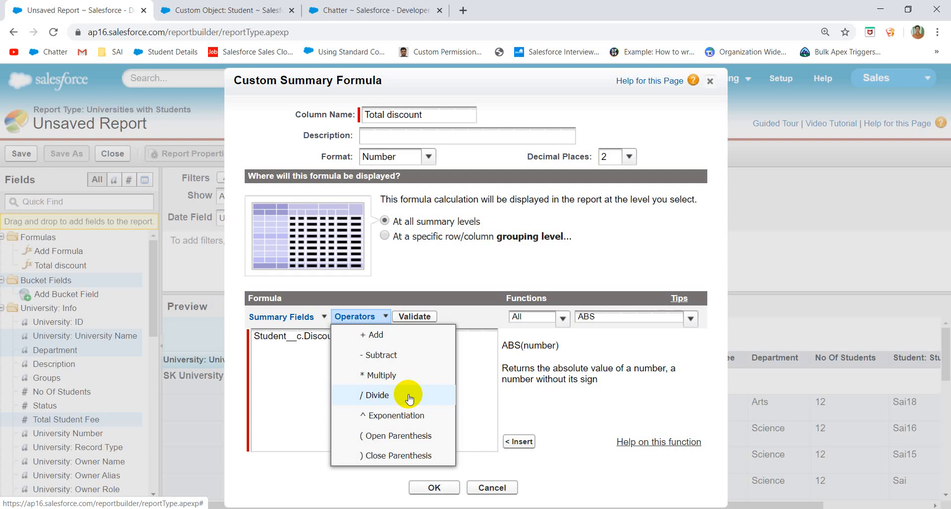
{"action": "left_click", "coordinate": [472, 387]}
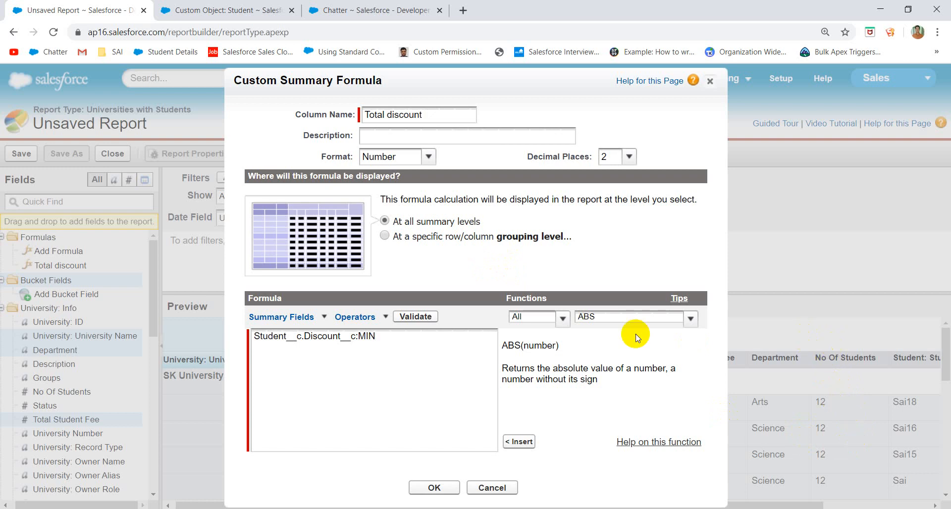
- Browse the Functions list, then cancel the formula editor without saving
{"action": "left_click", "coordinate": [621, 321]}
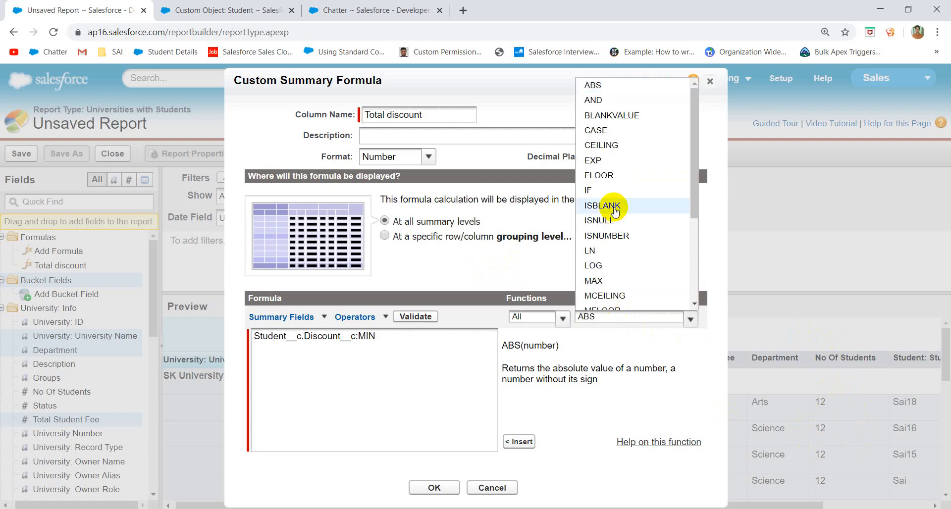
{"action": "scroll", "coordinate": [615, 208], "scroll_direction": "down", "scroll_amount": 3}
{"action": "scroll", "coordinate": [615, 211], "scroll_direction": "up", "scroll_amount": 3}
{"action": "scroll", "coordinate": [615, 206], "scroll_direction": "down", "scroll_amount": 3}
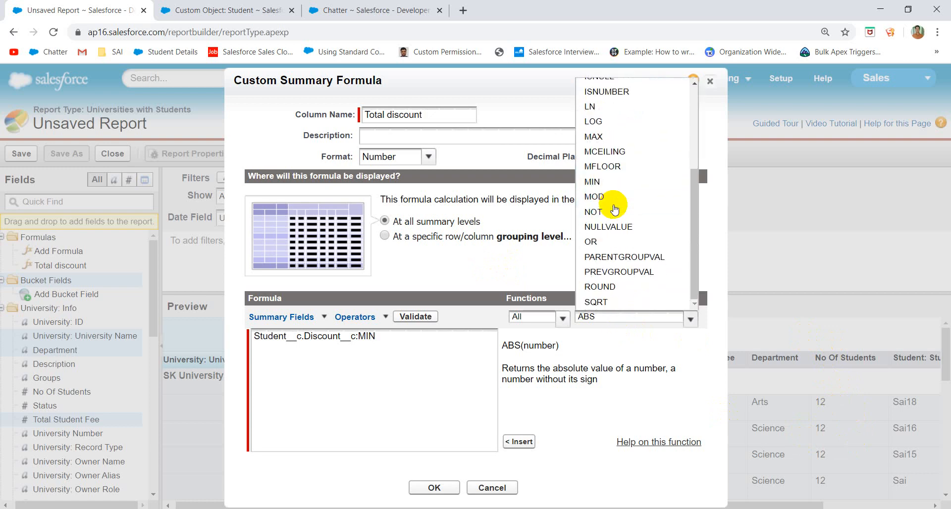
{"action": "left_click", "coordinate": [576, 429]}
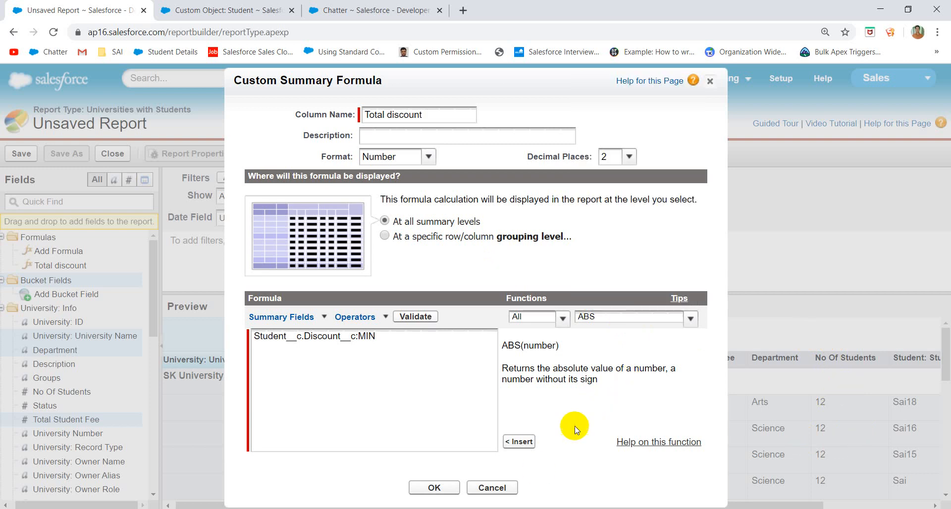
{"action": "left_click", "coordinate": [505, 486]}
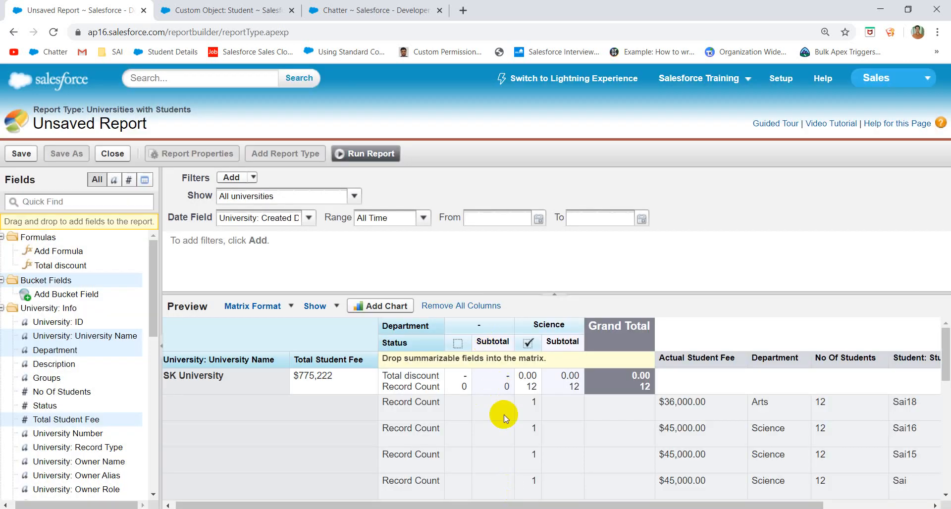
{"action": "scroll", "coordinate": [505, 416], "scroll_direction": "down", "scroll_amount": 5}
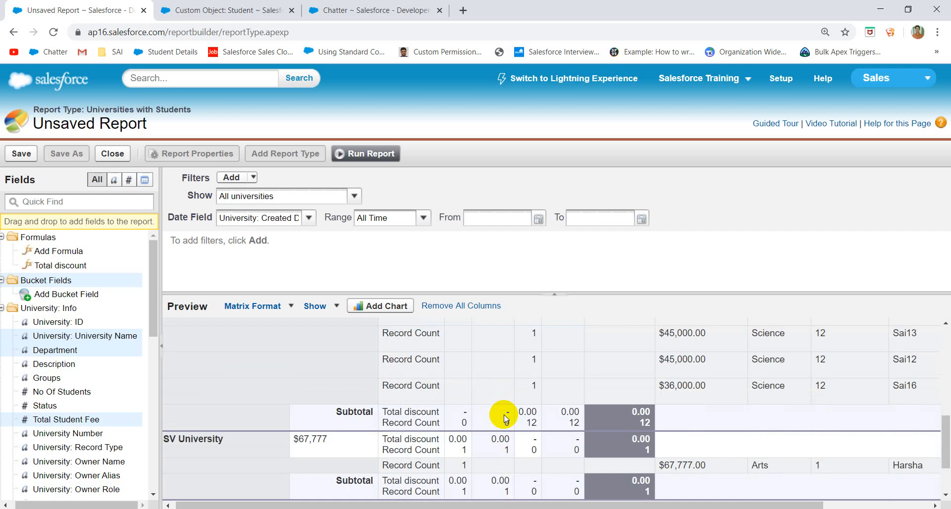
{"action": "scroll", "coordinate": [504, 417], "scroll_direction": "up", "scroll_amount": 5}
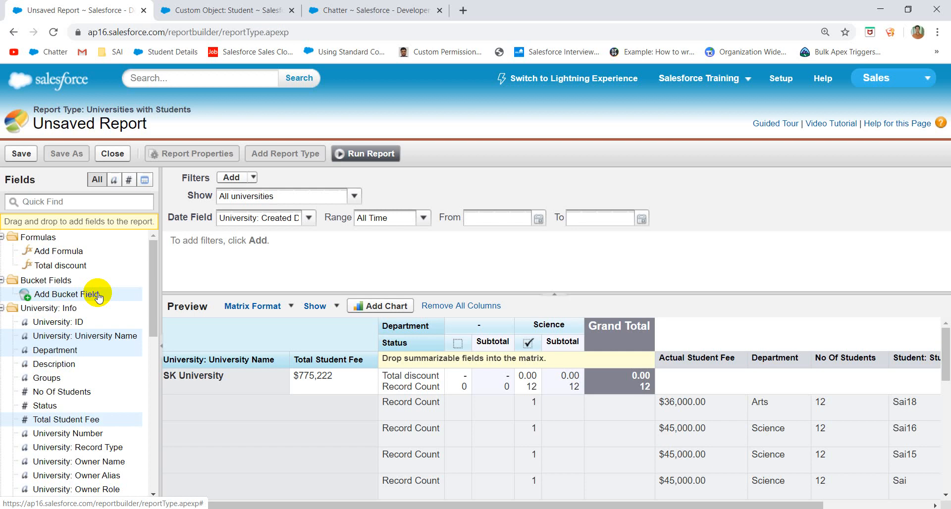
- Create a bucket field 'Grade' on Student Fee with a first range up to 1000 named A
{"action": "left_click_drag", "start_coordinate": [88, 293], "coordinate": [674, 363]}
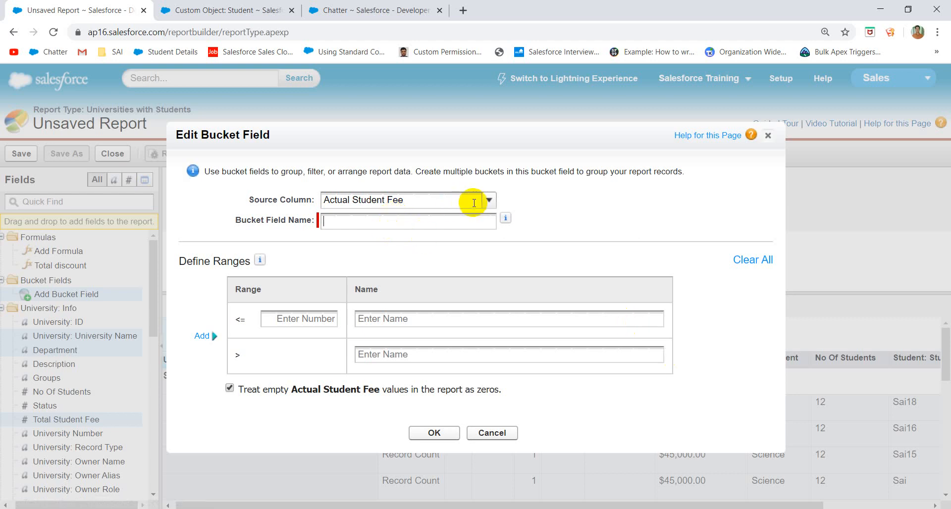
{"action": "left_click", "coordinate": [491, 201]}
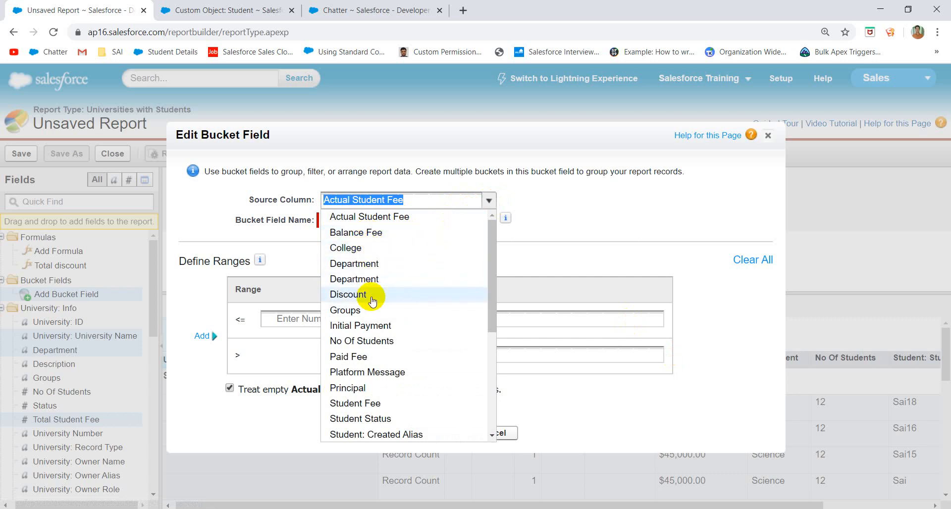
{"action": "scroll", "coordinate": [373, 300], "scroll_direction": "down", "scroll_amount": 1}
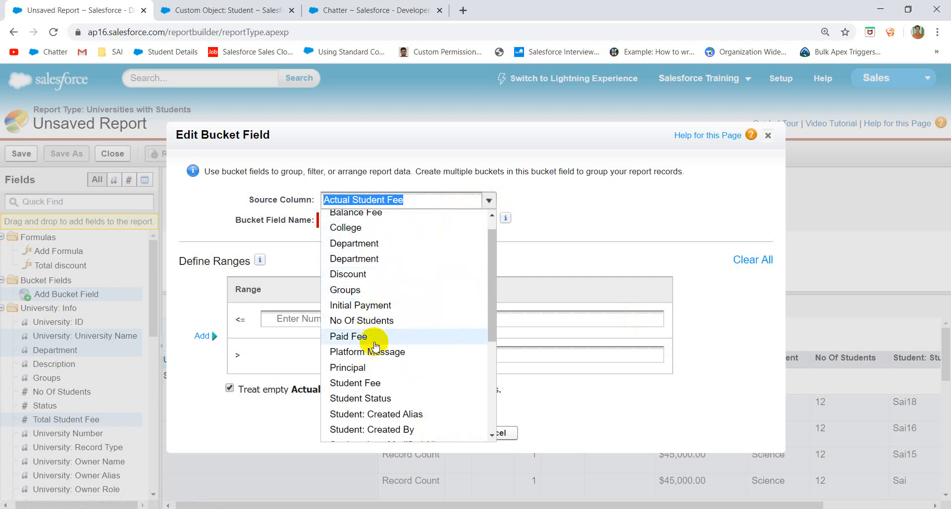
{"action": "left_click", "coordinate": [367, 383]}
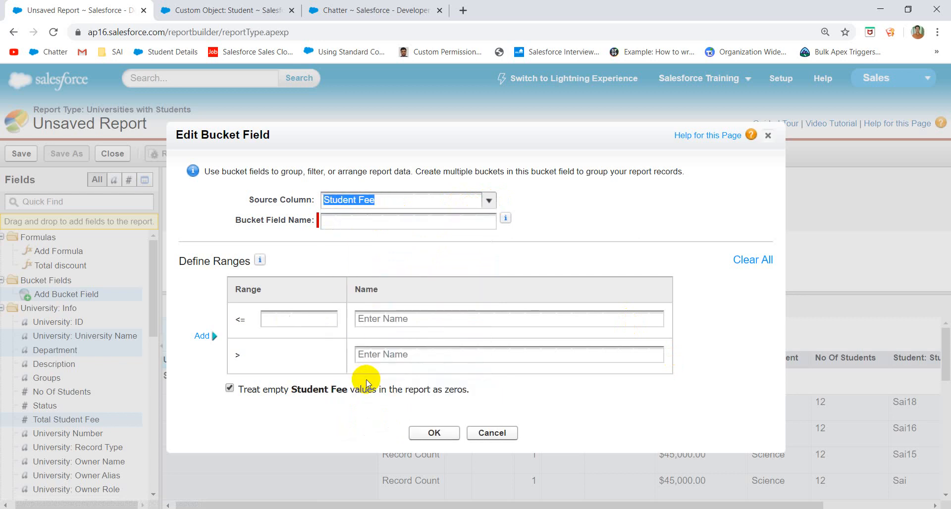
{"action": "left_click", "coordinate": [286, 322]}
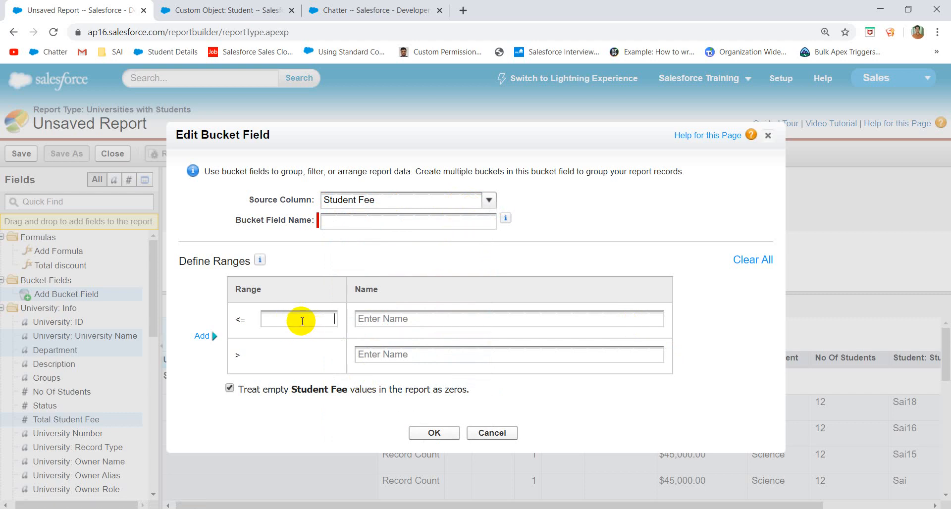
{"action": "type", "text": "1000"}
{"action": "left_click", "coordinate": [402, 321]}
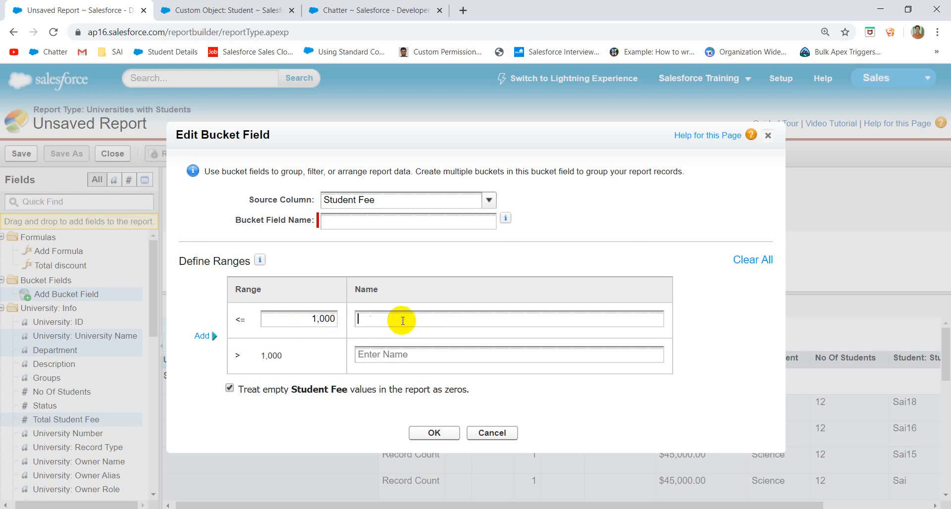
{"action": "type", "text": "A"}
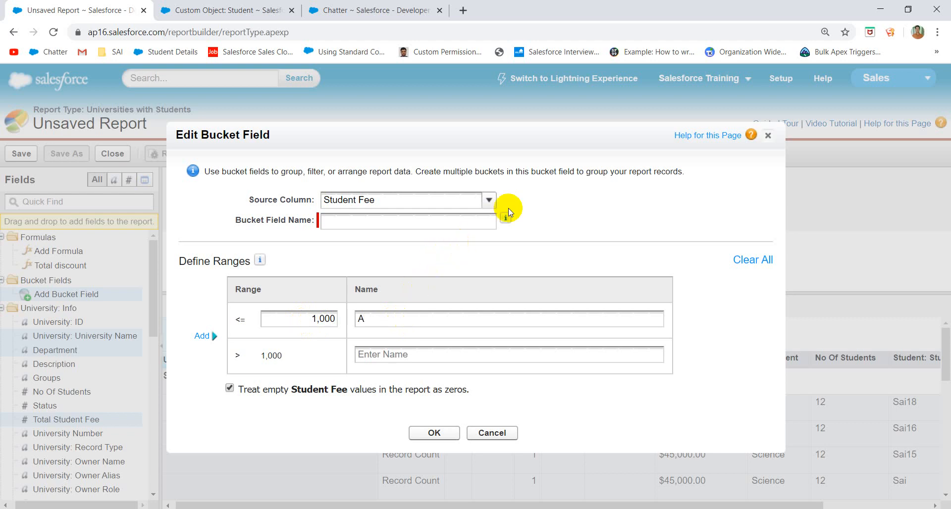
{"action": "left_click", "coordinate": [473, 223]}
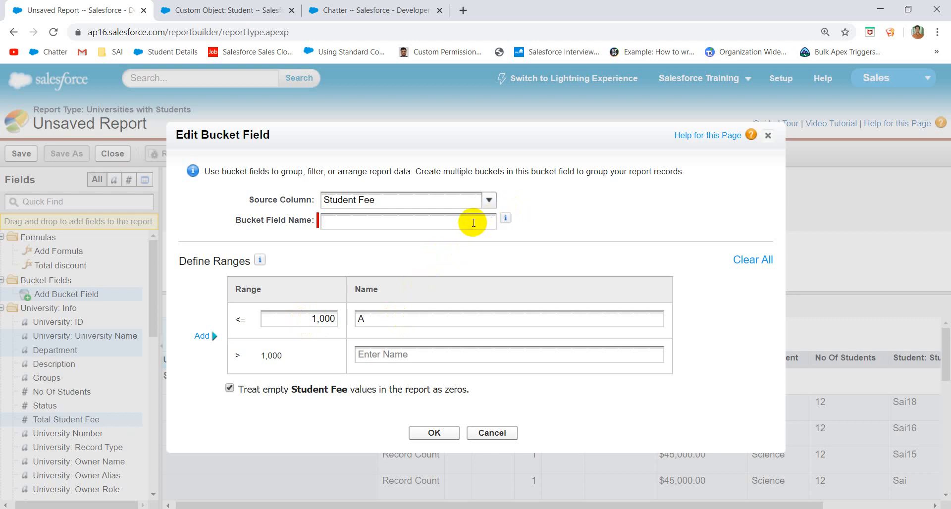
{"action": "type", "text": "Grade"}
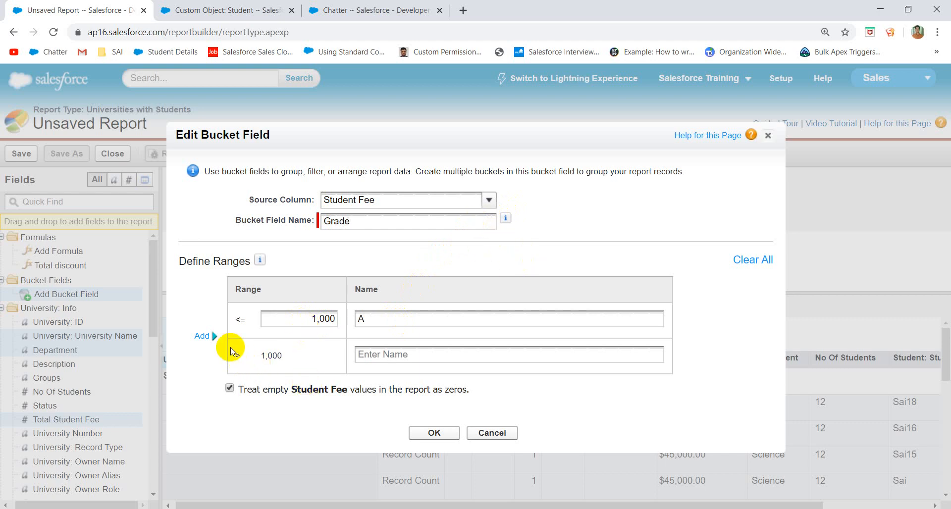
- Add ranges up to 2000 named B and up to 5000
{"action": "left_click", "coordinate": [203, 336]}
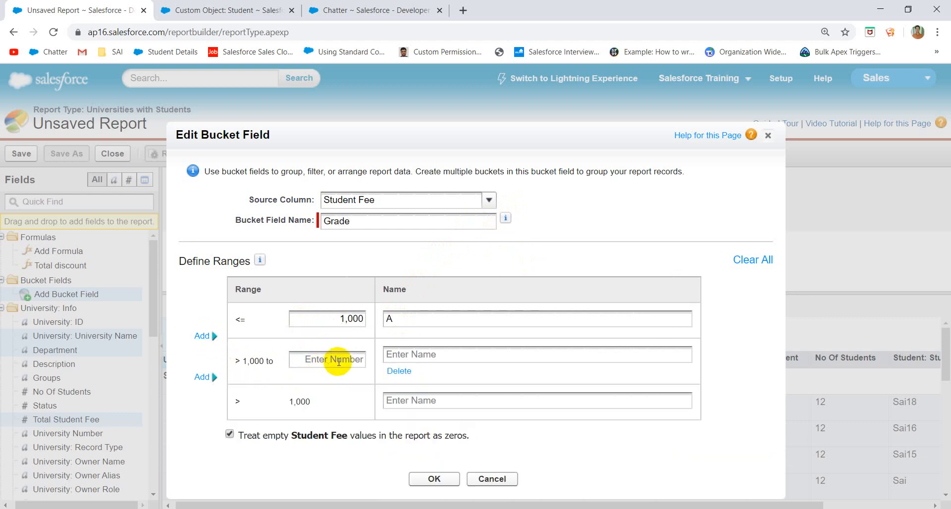
{"action": "left_click", "coordinate": [339, 362]}
{"action": "type", "text": "2000"}
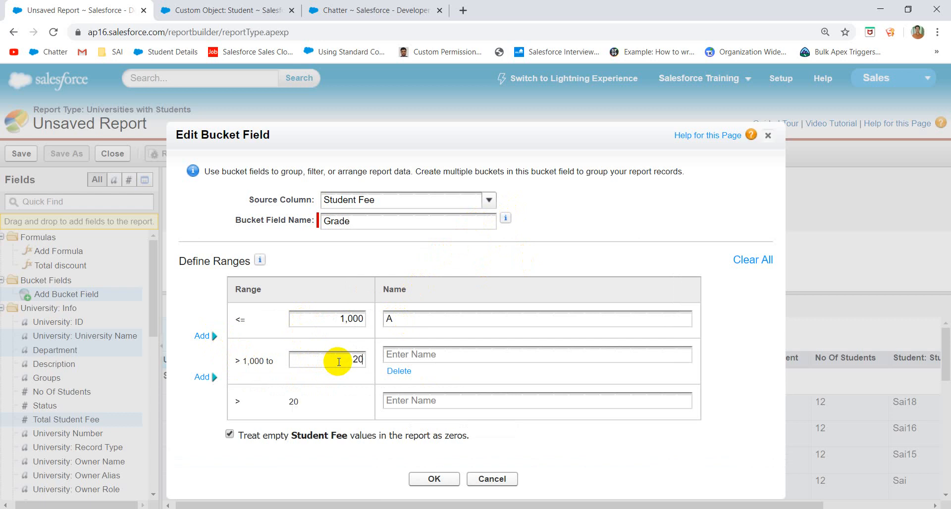
{"action": "left_click", "coordinate": [396, 360]}
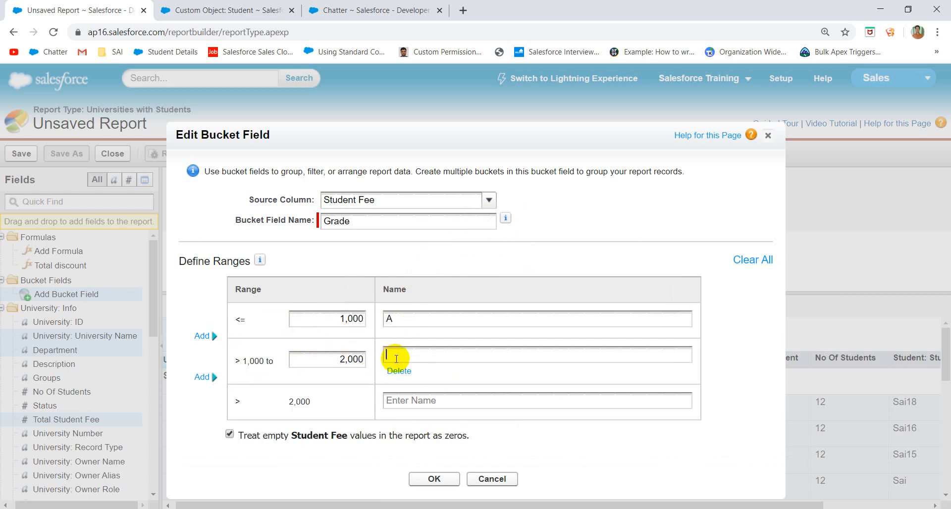
{"action": "type", "text": "B"}
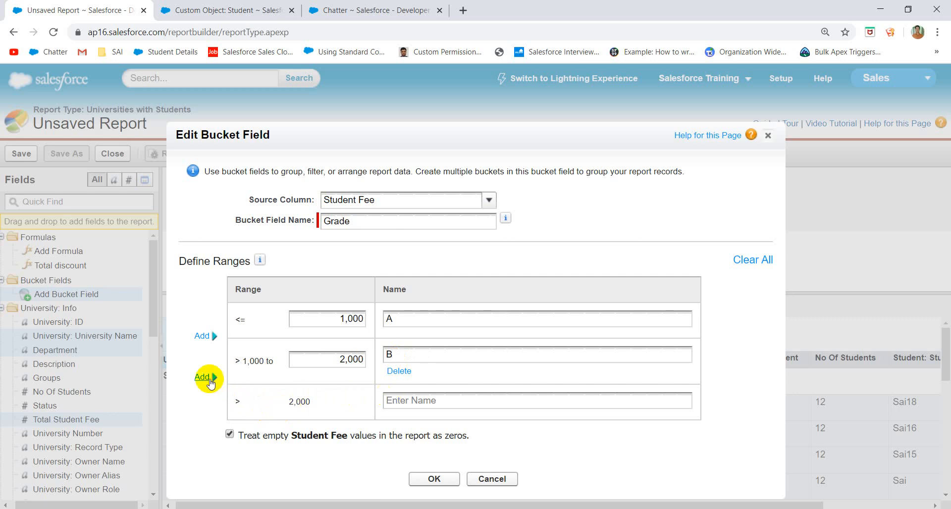
{"action": "left_click", "coordinate": [205, 377]}
{"action": "left_click", "coordinate": [339, 406]}
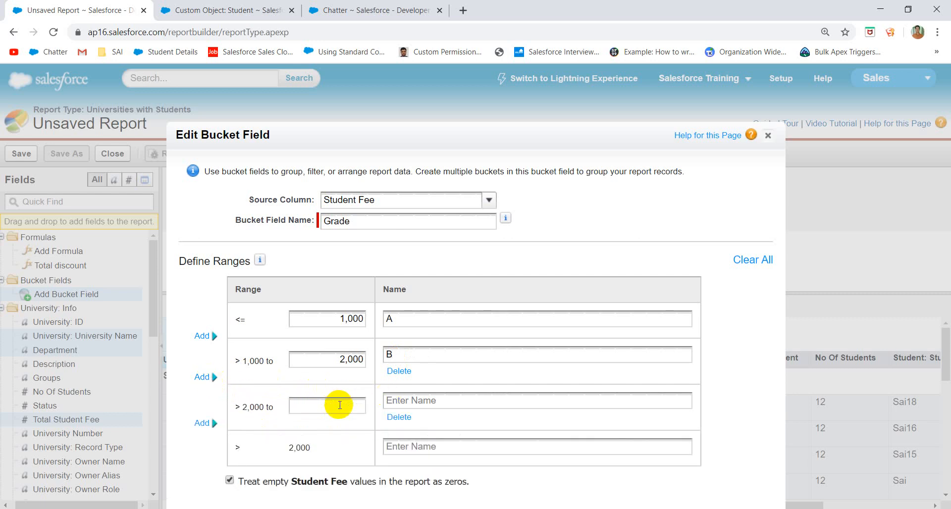
{"action": "type", "text": "5"}
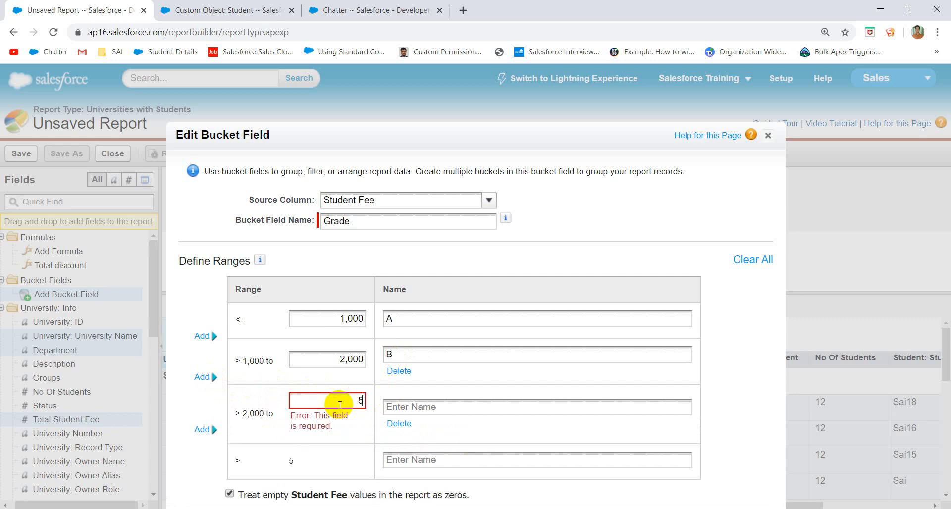
{"action": "type", "text": "000"}
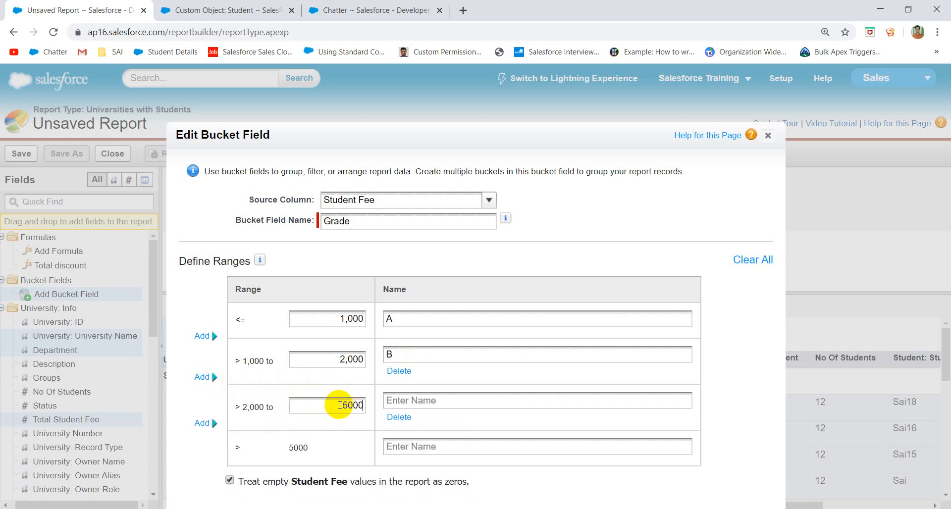
{"action": "left_click", "coordinate": [444, 401]}
{"action": "type", "text": "B"}
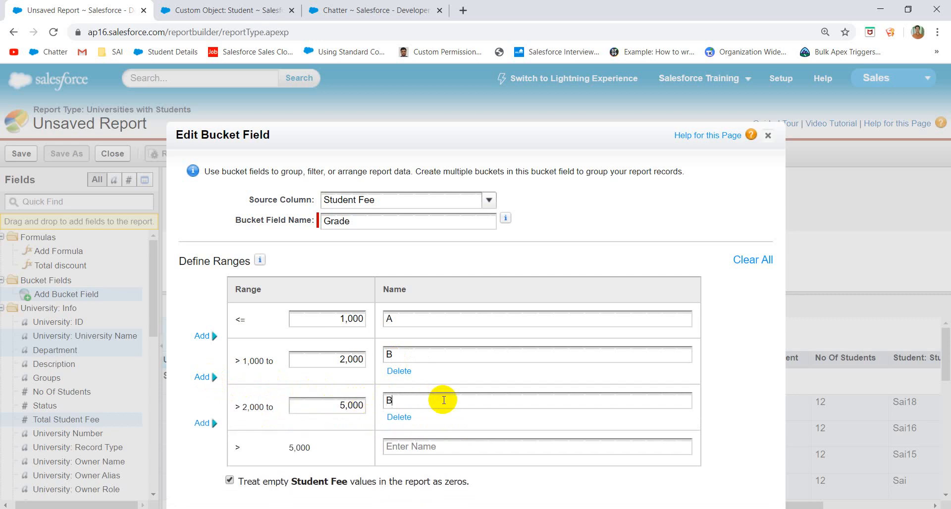
- Name the 2000–5000 range C and the range above 5000 D, then review the dialog
{"action": "left_click", "coordinate": [419, 447]}
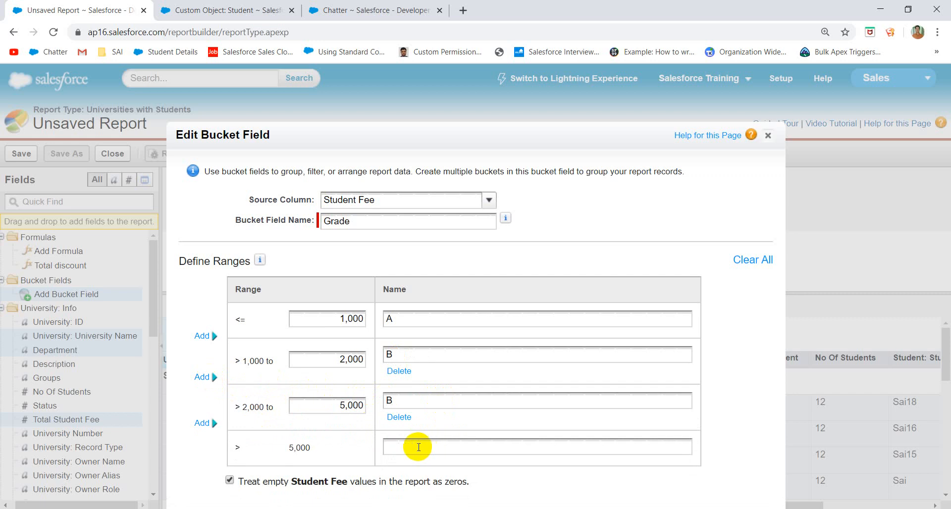
{"action": "key", "text": "BackSpace"}
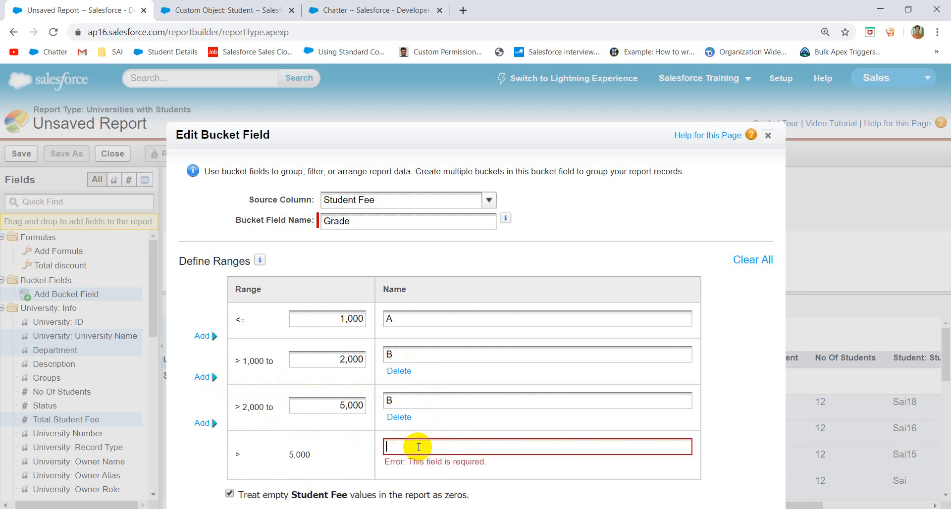
{"action": "left_click", "coordinate": [436, 403]}
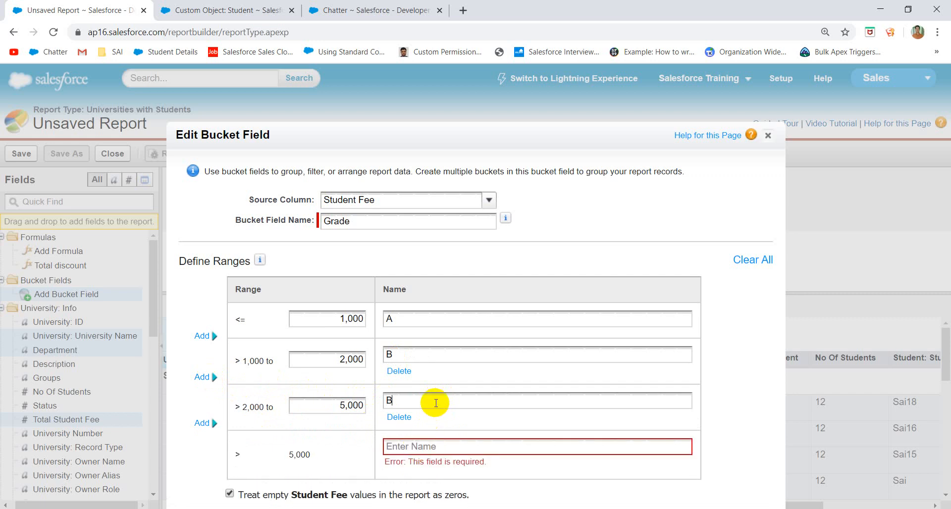
{"action": "key", "text": "BackSpace"}
{"action": "type", "text": "C"}
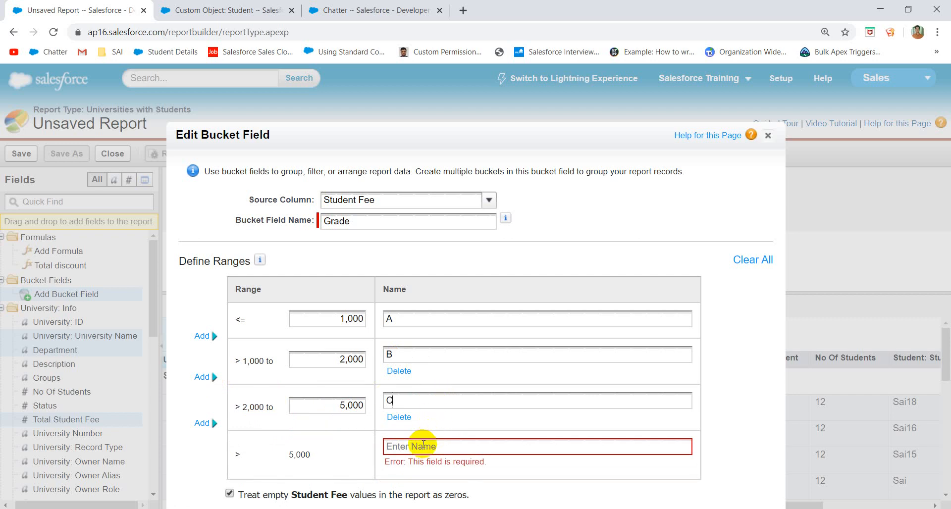
{"action": "left_click", "coordinate": [423, 445]}
{"action": "type", "text": "D"}
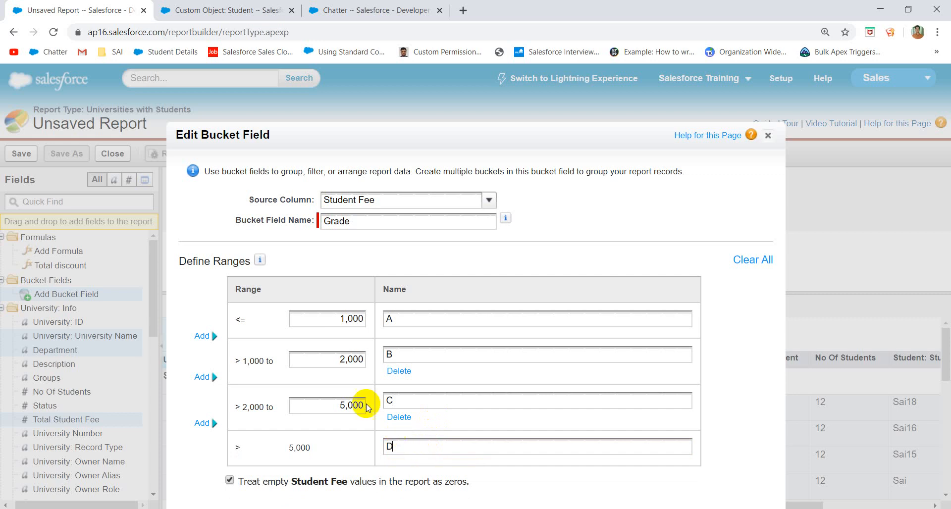
{"action": "left_click", "coordinate": [327, 323]}
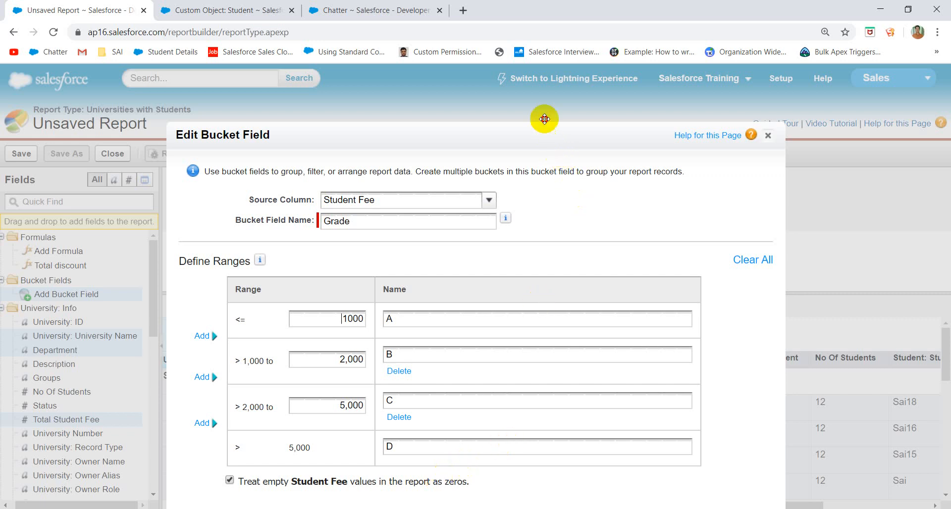
{"action": "left_click_drag", "start_coordinate": [549, 129], "coordinate": [538, 70]}
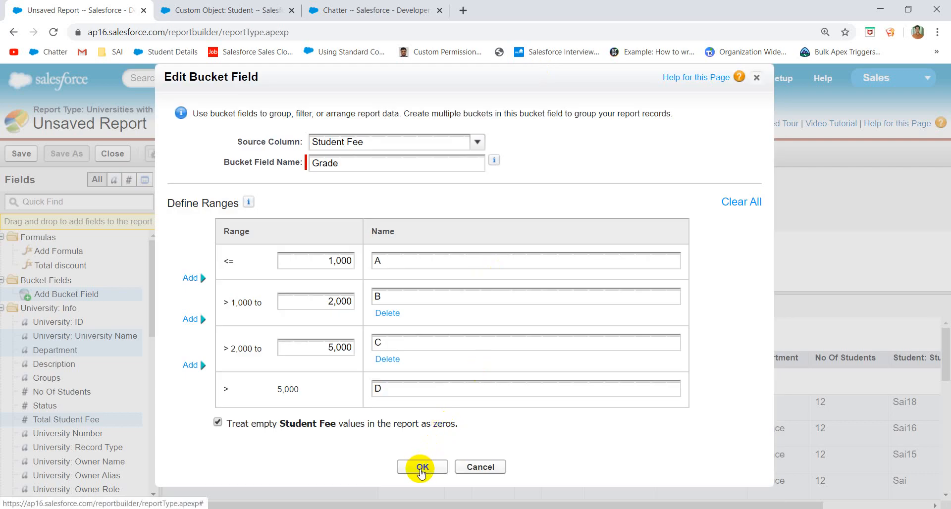
{"action": "left_click", "coordinate": [420, 468]}
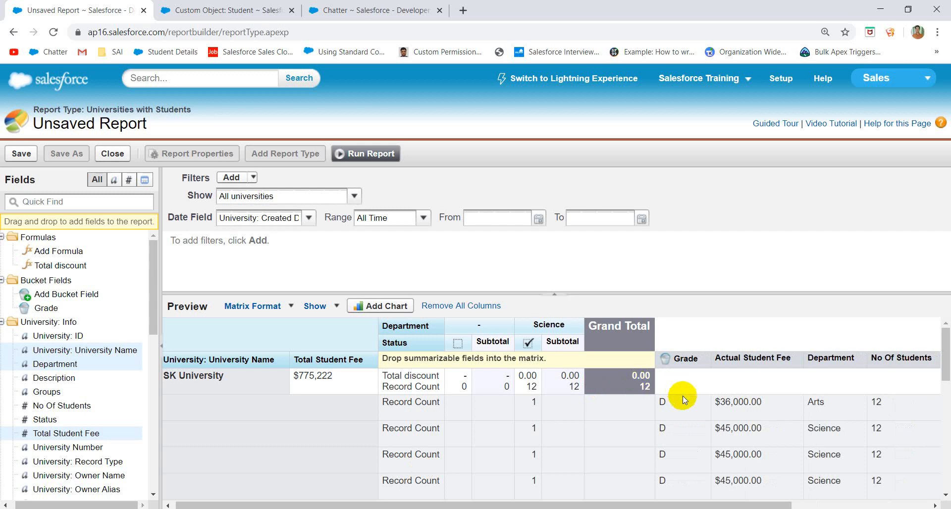
{"action": "scroll", "coordinate": [743, 390], "scroll_direction": "down", "scroll_amount": 1}
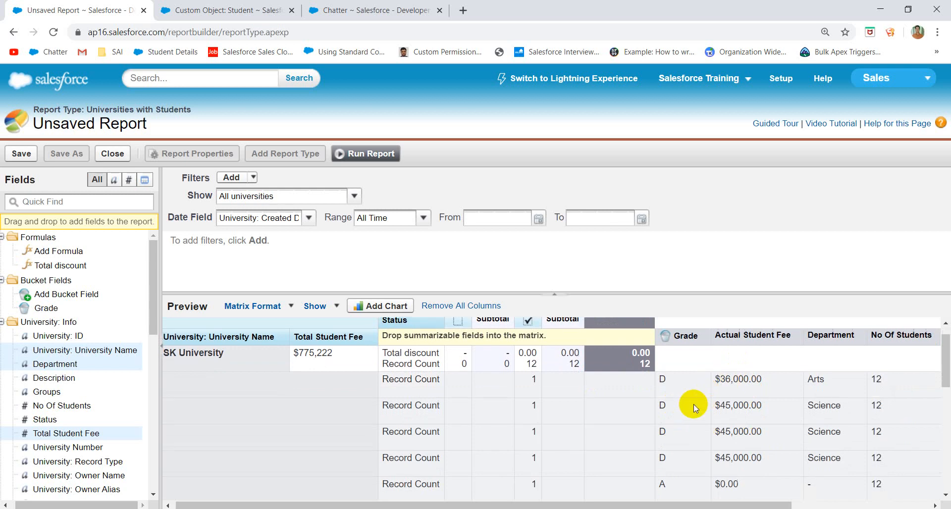
{"action": "scroll", "coordinate": [694, 404], "scroll_direction": "down", "scroll_amount": 3}
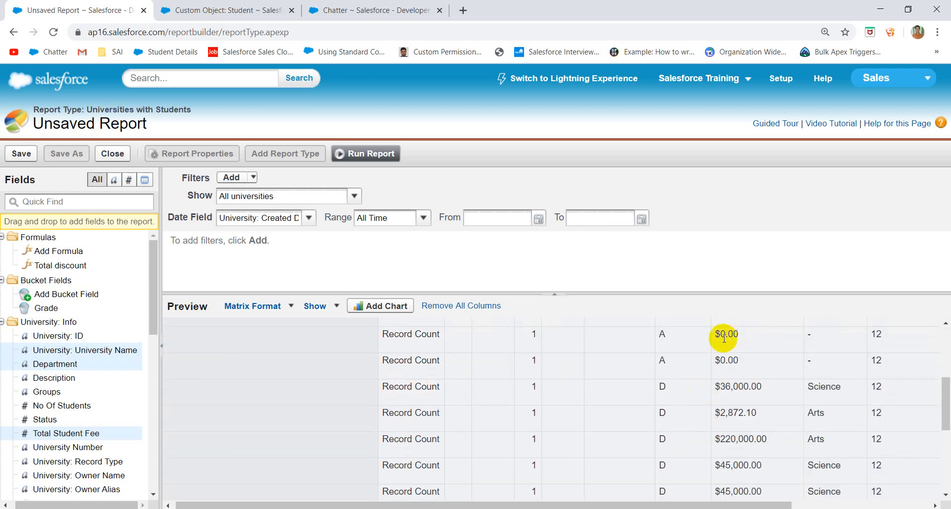
{"action": "left_click", "coordinate": [699, 340]}
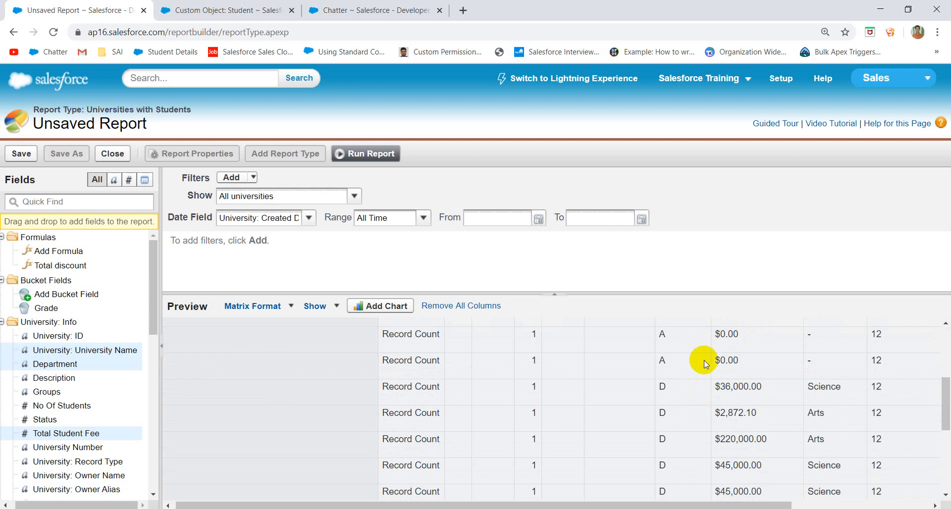
{"action": "scroll", "coordinate": [704, 360], "scroll_direction": "down", "scroll_amount": 5}
{"action": "scroll", "coordinate": [704, 361], "scroll_direction": "up", "scroll_amount": 8}
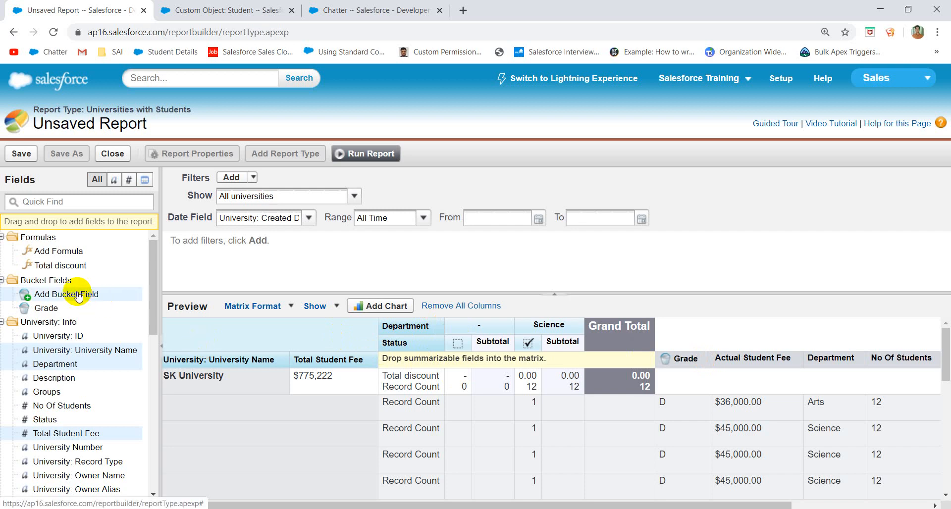
- Start a second bucket field and pick Department as its source column
{"action": "left_click_drag", "start_coordinate": [77, 295], "coordinate": [709, 374]}
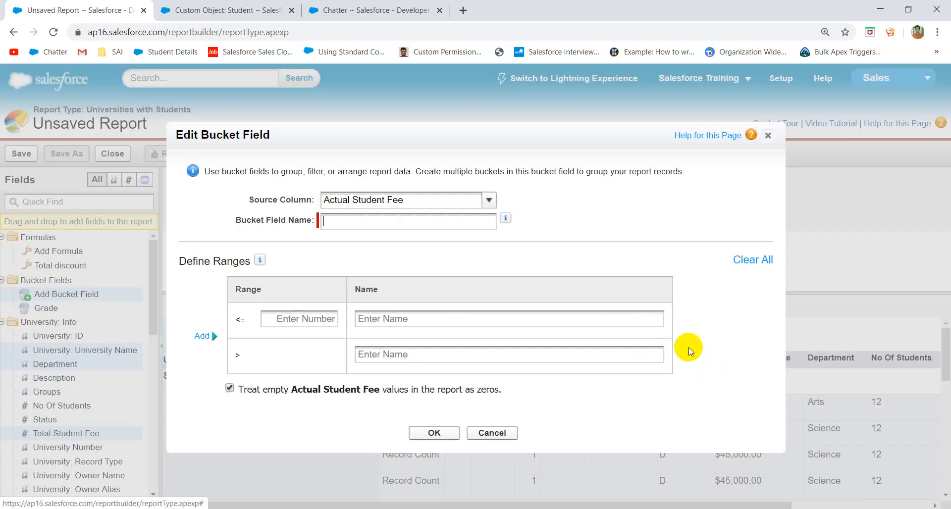
{"action": "left_click", "coordinate": [487, 202]}
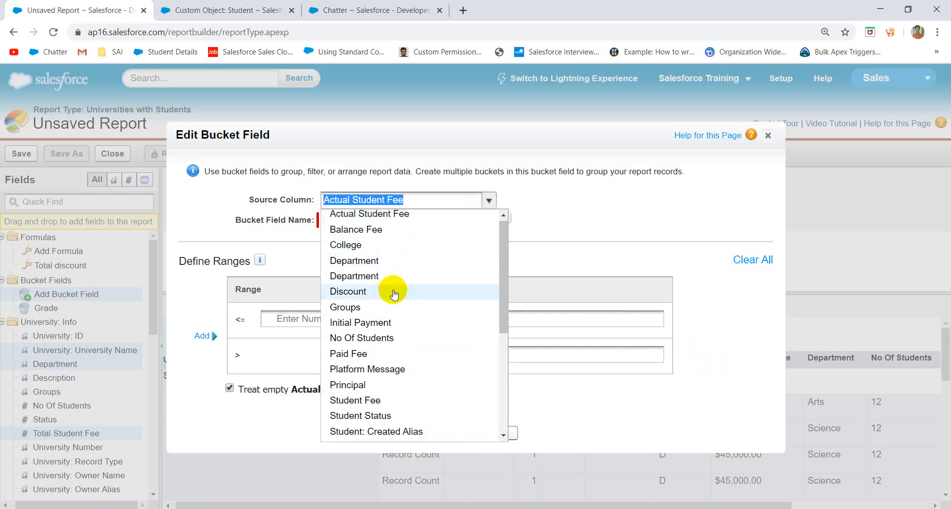
{"action": "scroll", "coordinate": [390, 292], "scroll_direction": "down", "scroll_amount": 1}
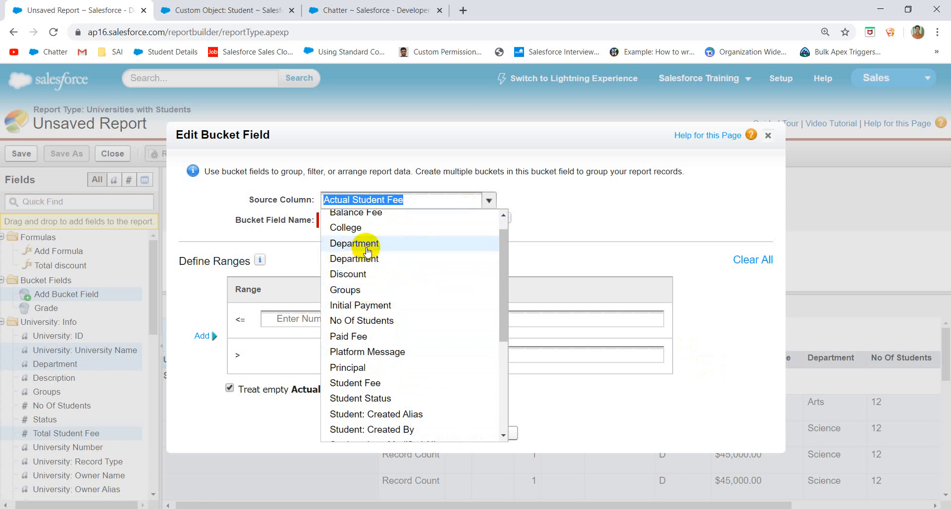
{"action": "left_click", "coordinate": [366, 248]}
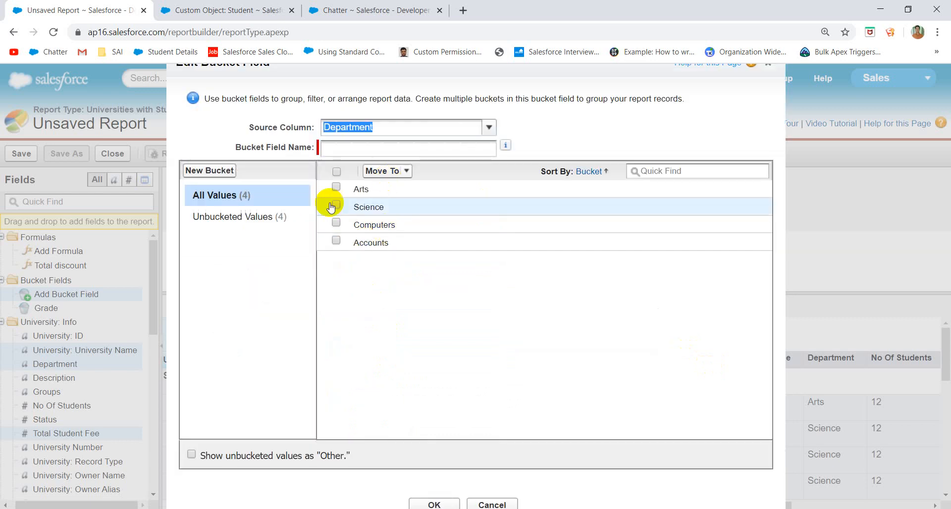
- Create two new buckets named X and Y for the Department values
{"action": "left_click", "coordinate": [336, 190]}
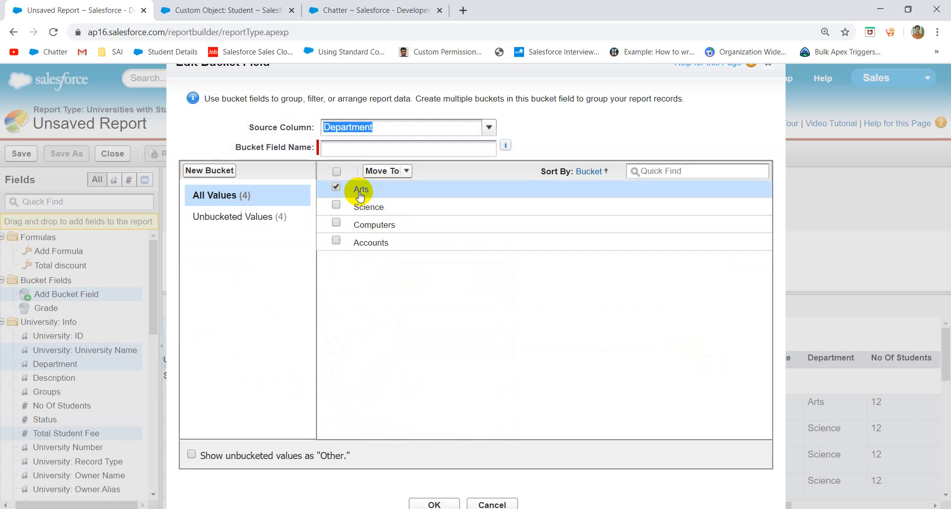
{"action": "left_click", "coordinate": [217, 170]}
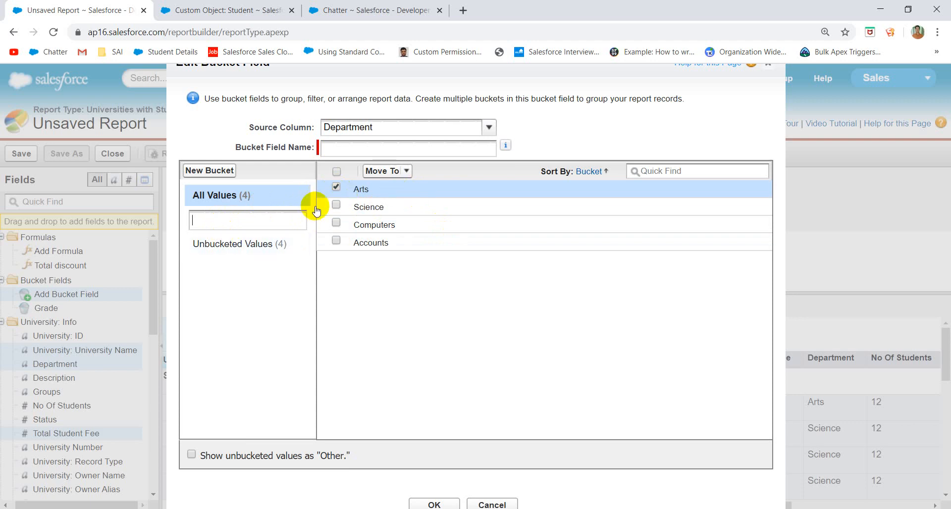
{"action": "left_click", "coordinate": [336, 205]}
{"action": "left_click", "coordinate": [390, 174]}
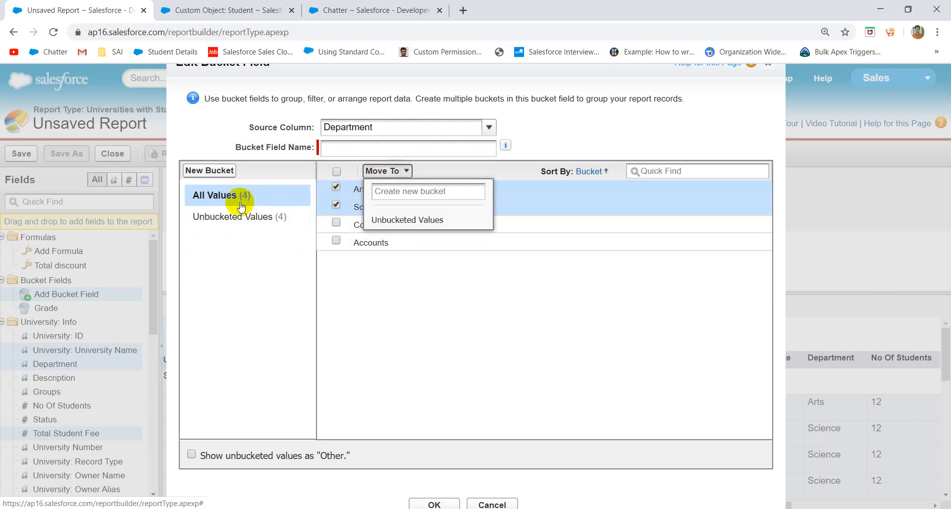
{"action": "left_click", "coordinate": [240, 221]}
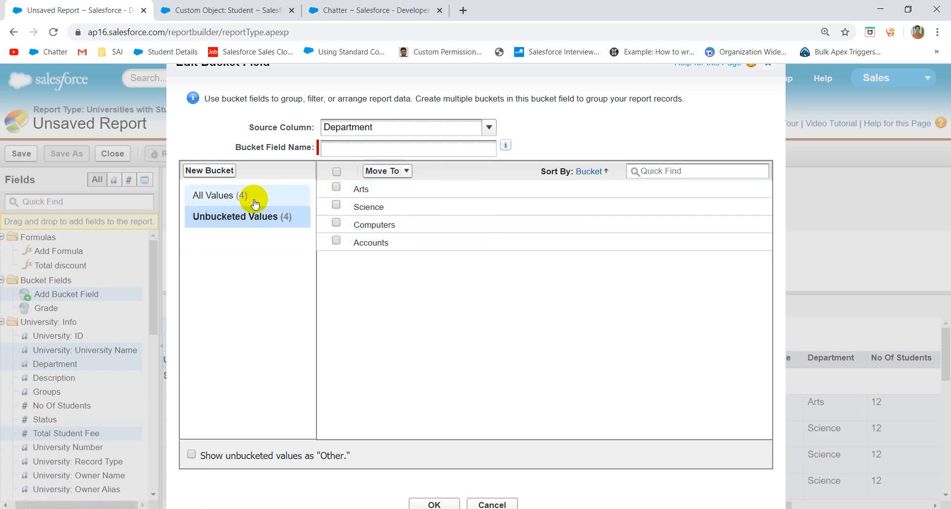
{"action": "left_click", "coordinate": [240, 195]}
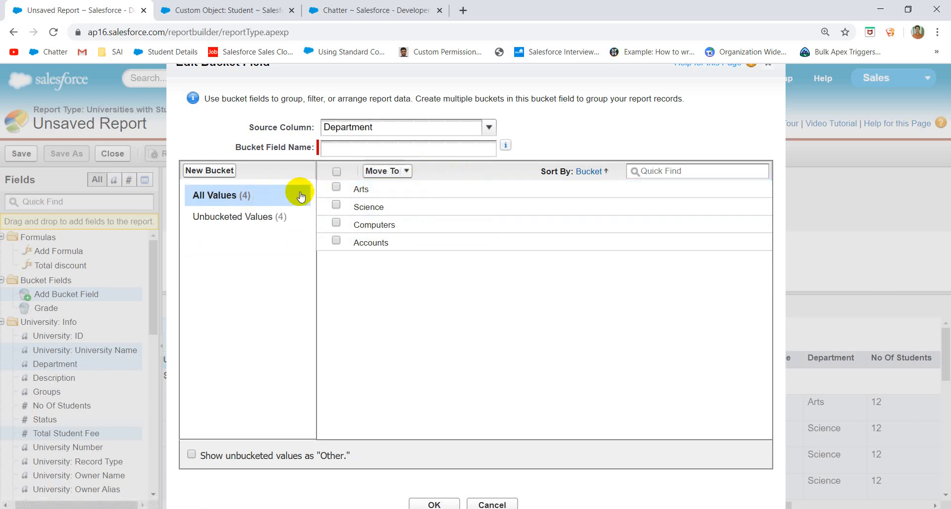
{"action": "left_click", "coordinate": [209, 171]}
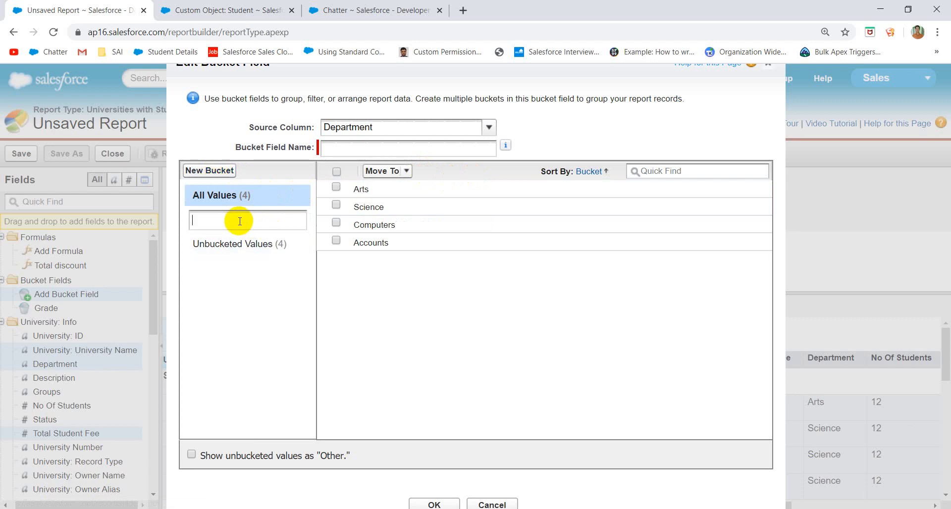
{"action": "type", "text": "X"}
{"action": "left_click", "coordinate": [232, 293]}
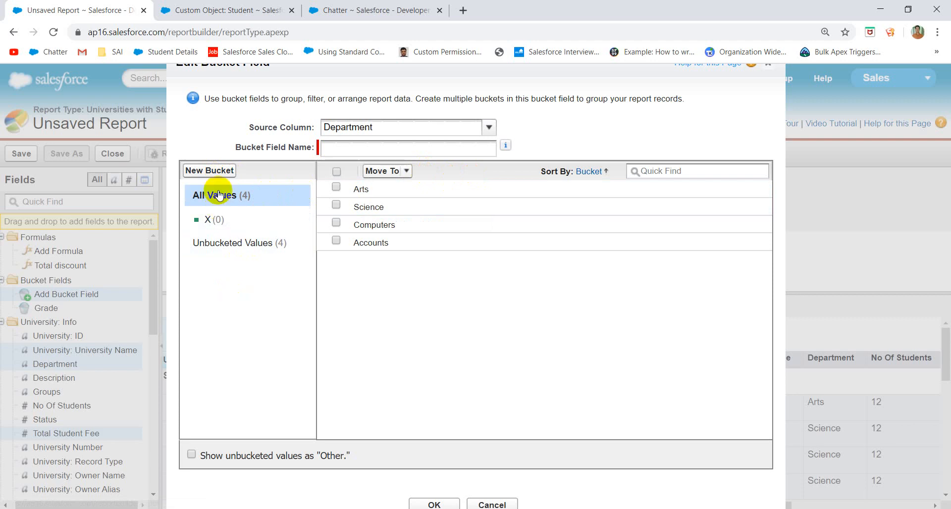
{"action": "left_click", "coordinate": [213, 170]}
{"action": "type", "text": "Y"}
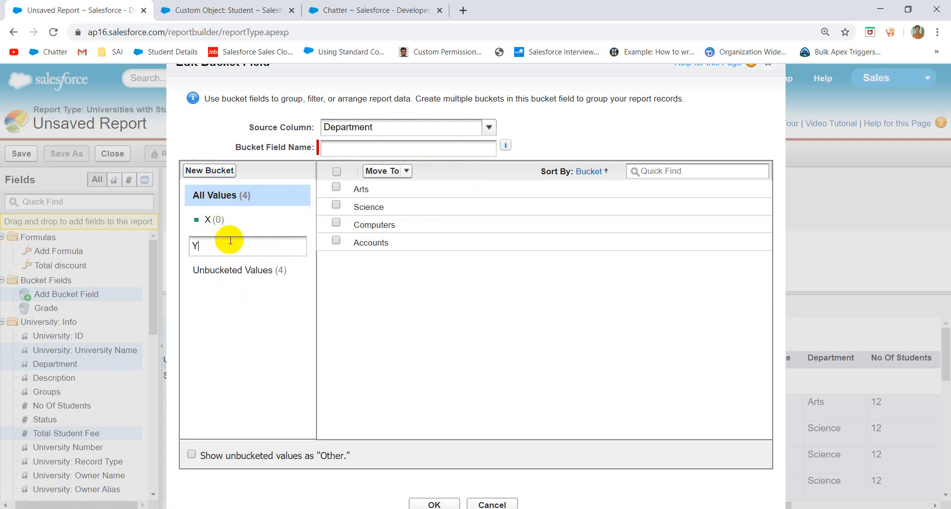
{"action": "left_click", "coordinate": [227, 294]}
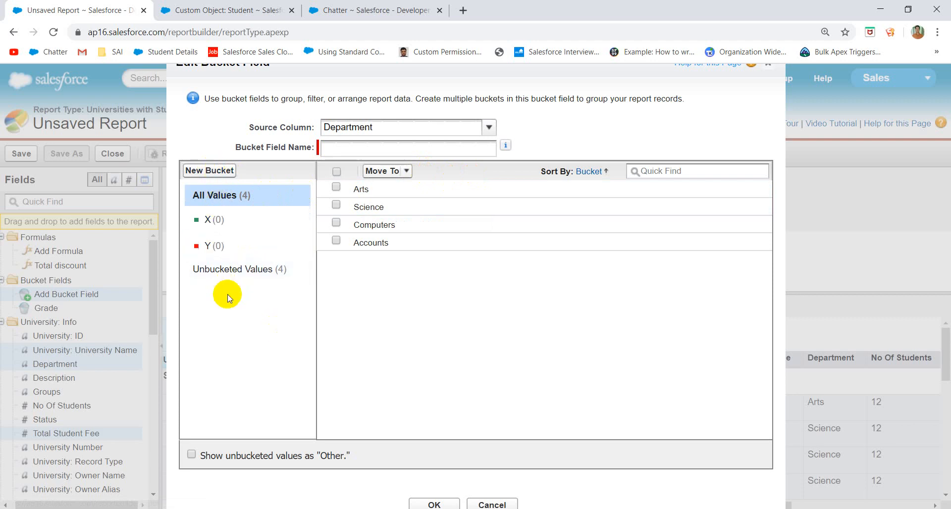
- Move Arts and Science into bucket X, and Computers and Accounts into bucket Y
{"action": "left_click", "coordinate": [336, 187]}
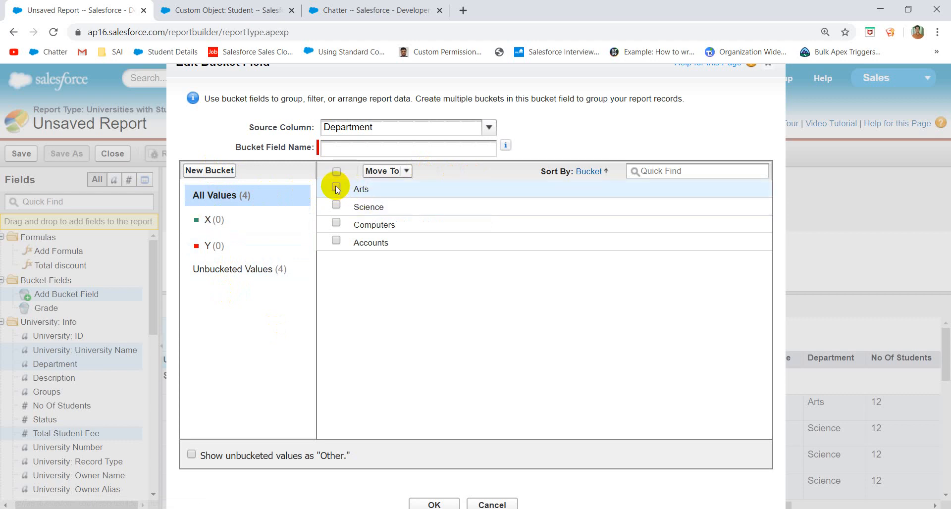
{"action": "left_click", "coordinate": [336, 204]}
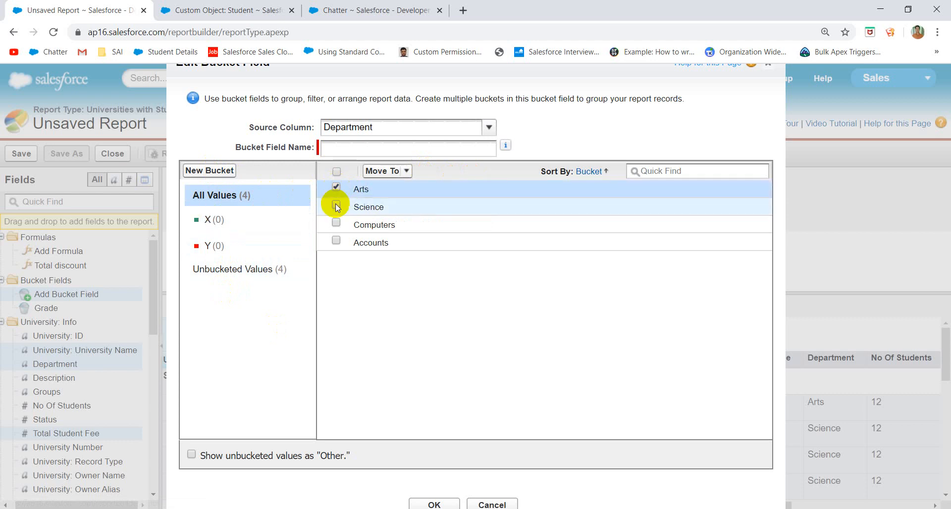
{"action": "left_click", "coordinate": [407, 172]}
{"action": "left_click", "coordinate": [377, 219]}
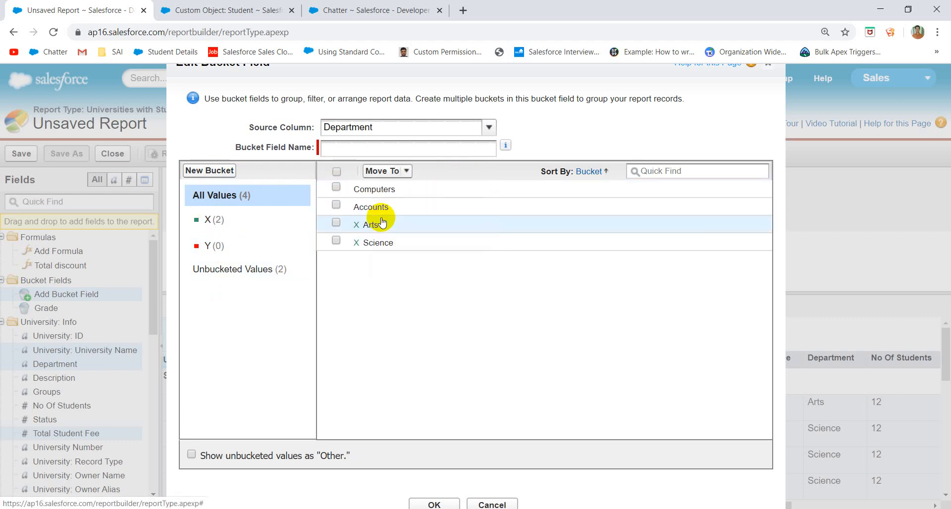
{"action": "left_click", "coordinate": [336, 188]}
{"action": "left_click", "coordinate": [336, 205]}
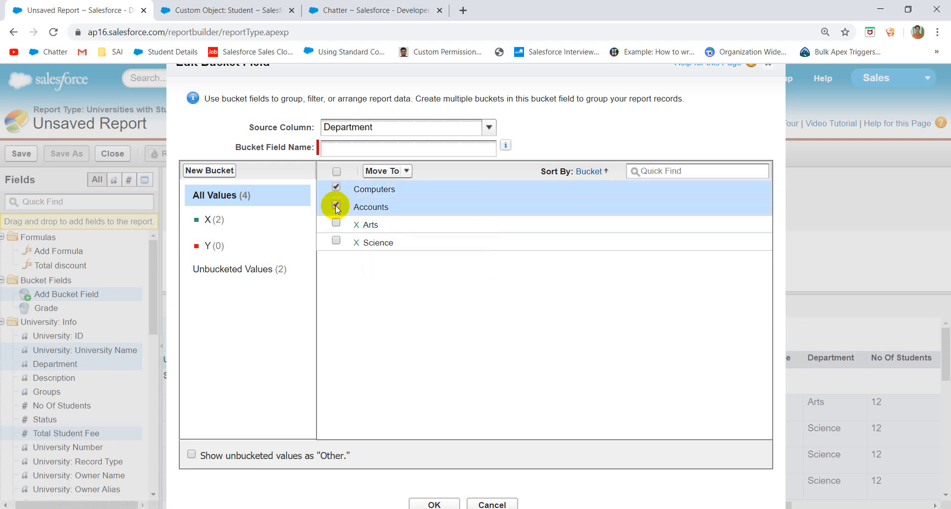
{"action": "left_click", "coordinate": [402, 172]}
{"action": "left_click", "coordinate": [377, 240]}
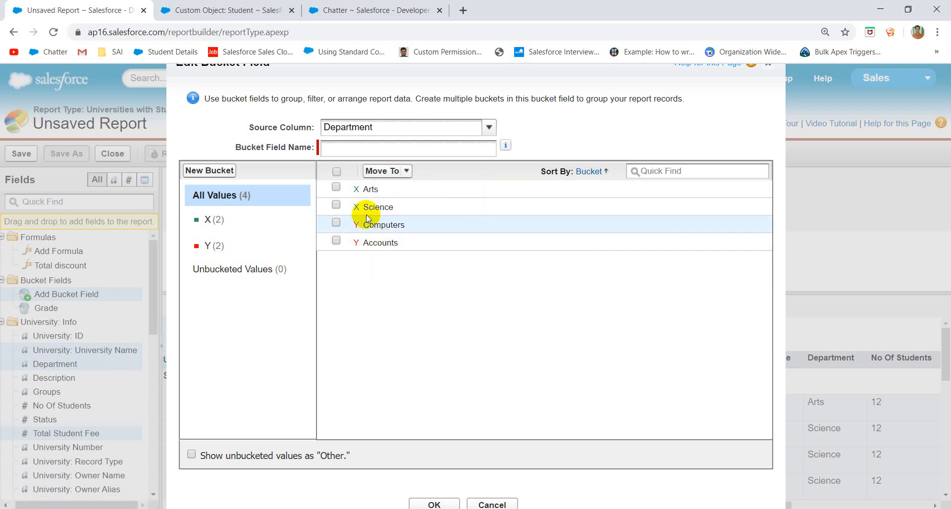
- Name the bucket field 'Pick Bucket Field' and save it to the report
{"action": "left_click", "coordinate": [331, 149]}
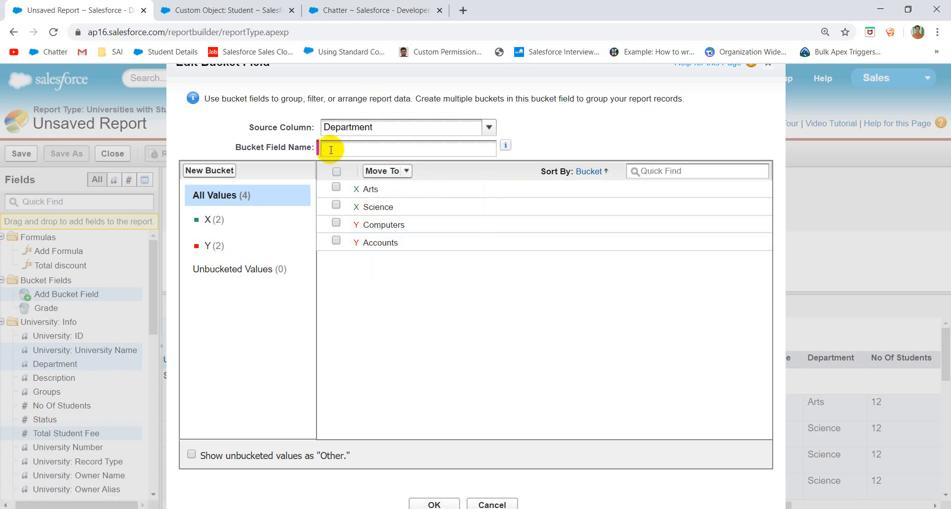
{"action": "type", "text": "Pick Bucket Field"}
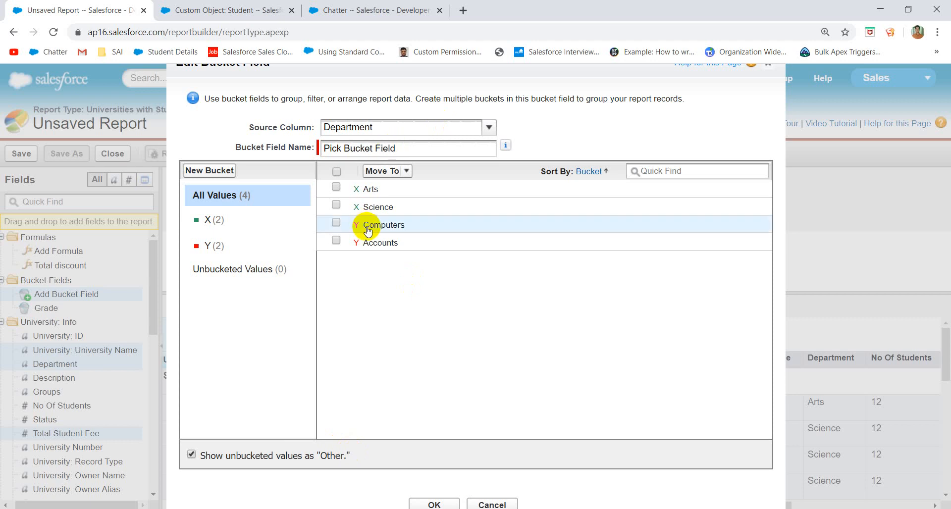
{"action": "left_click", "coordinate": [436, 505]}
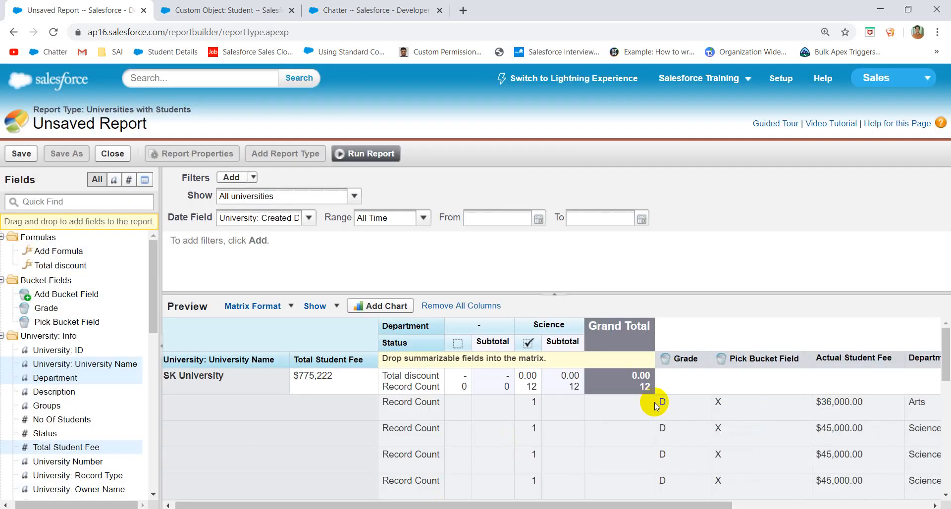
- Scroll through the preview to check each student row's Pick Bucket Field value
{"action": "scroll", "coordinate": [751, 429], "scroll_direction": "down", "scroll_amount": 3}
{"action": "scroll", "coordinate": [742, 375], "scroll_direction": "up", "scroll_amount": 3}
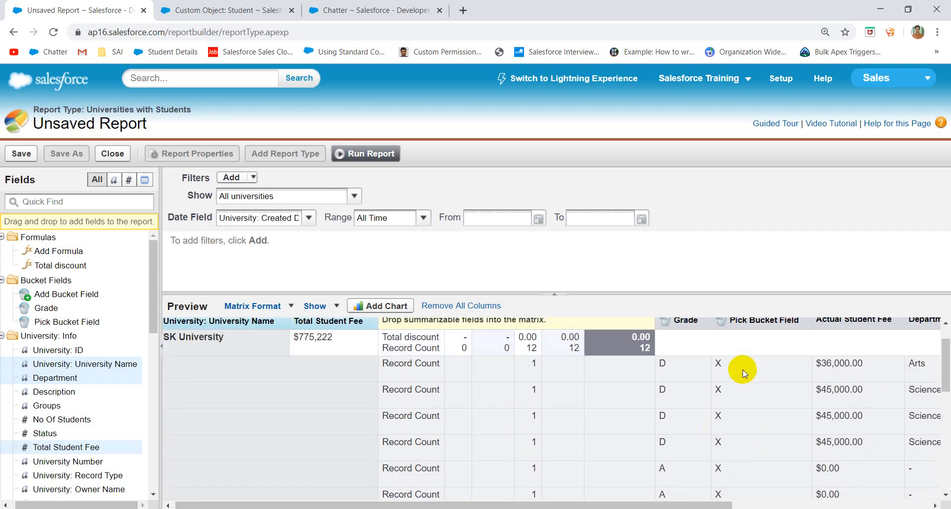
{"action": "scroll", "coordinate": [736, 402], "scroll_direction": "down", "scroll_amount": 3}
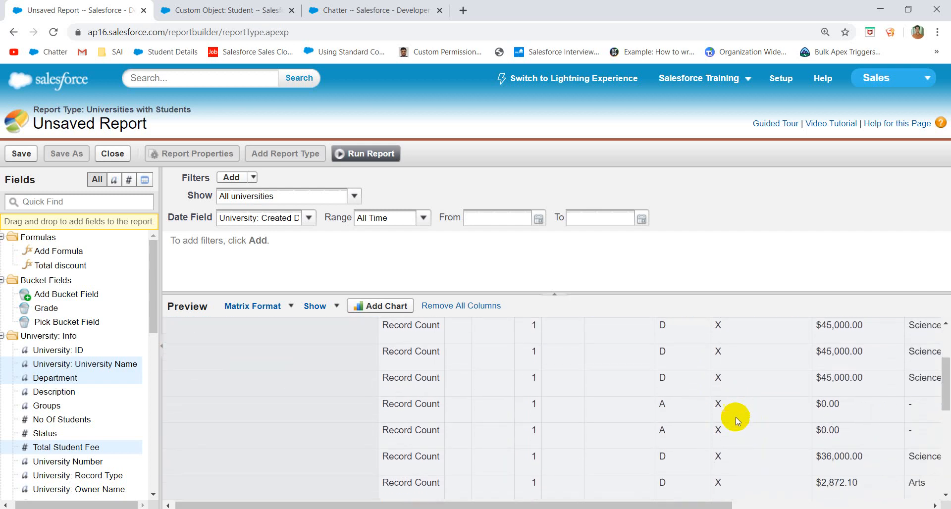
{"action": "scroll", "coordinate": [735, 424], "scroll_direction": "down", "scroll_amount": 5}
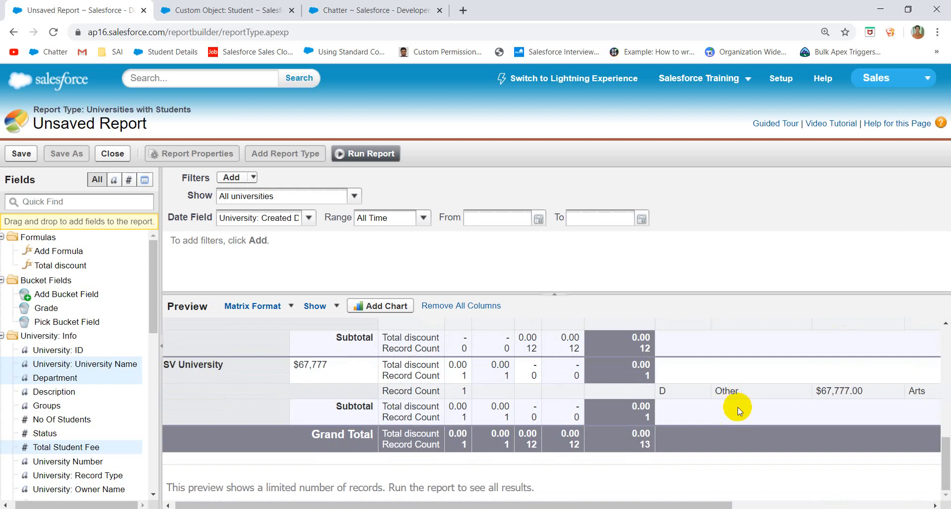
{"action": "scroll", "coordinate": [738, 408], "scroll_direction": "up", "scroll_amount": 8}
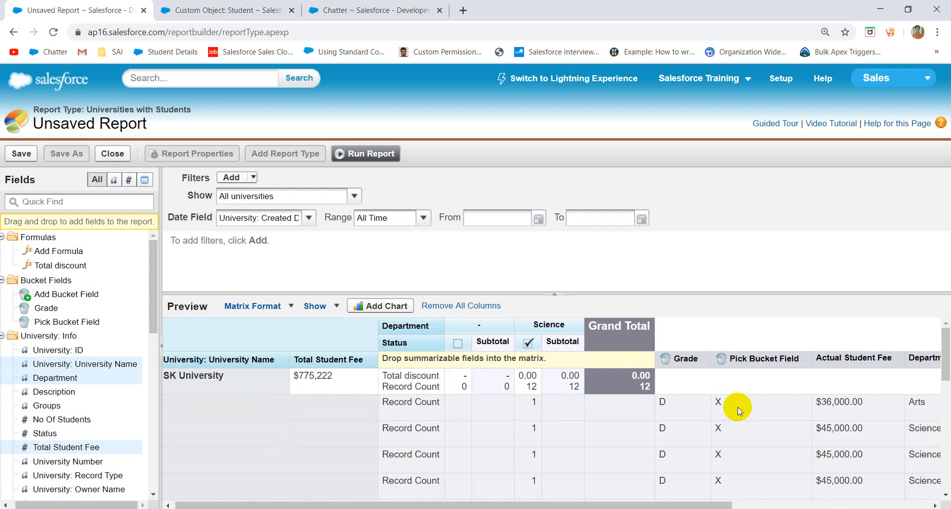
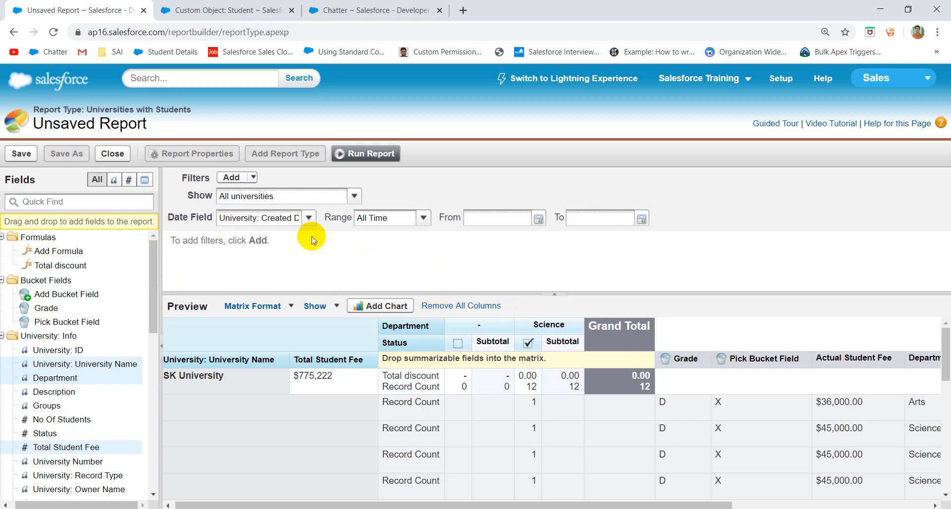
- Run the report and save it as 'Test Report' in My Personal Custom Reports
{"action": "left_click", "coordinate": [367, 154]}
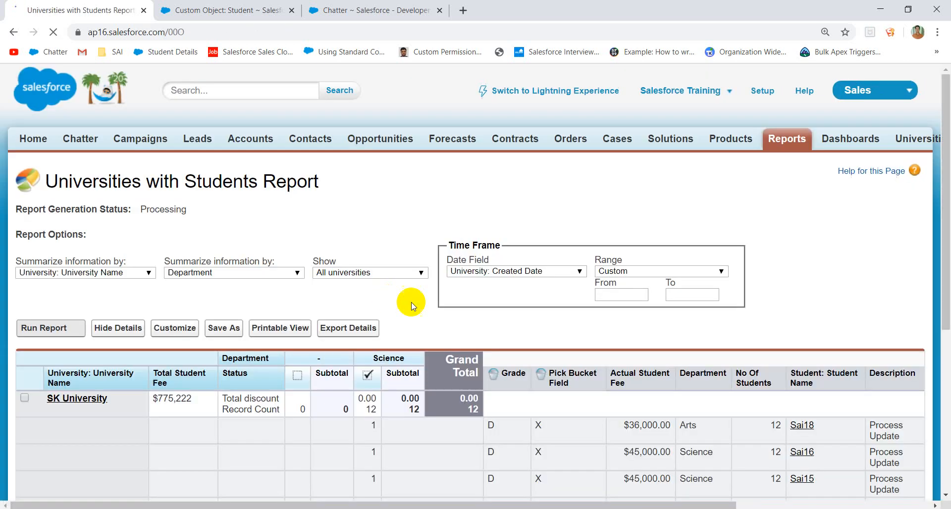
{"action": "scroll", "coordinate": [449, 322], "scroll_direction": "down", "scroll_amount": 1}
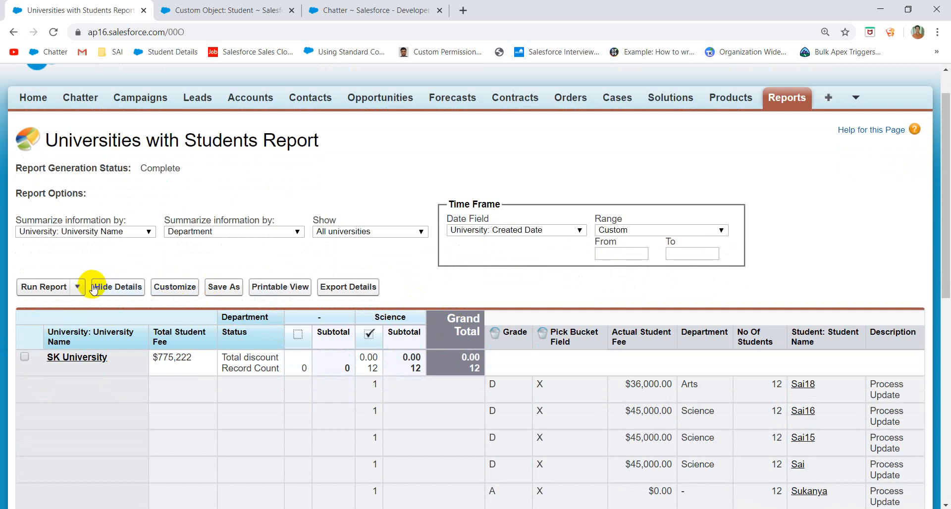
{"action": "left_click", "coordinate": [223, 288]}
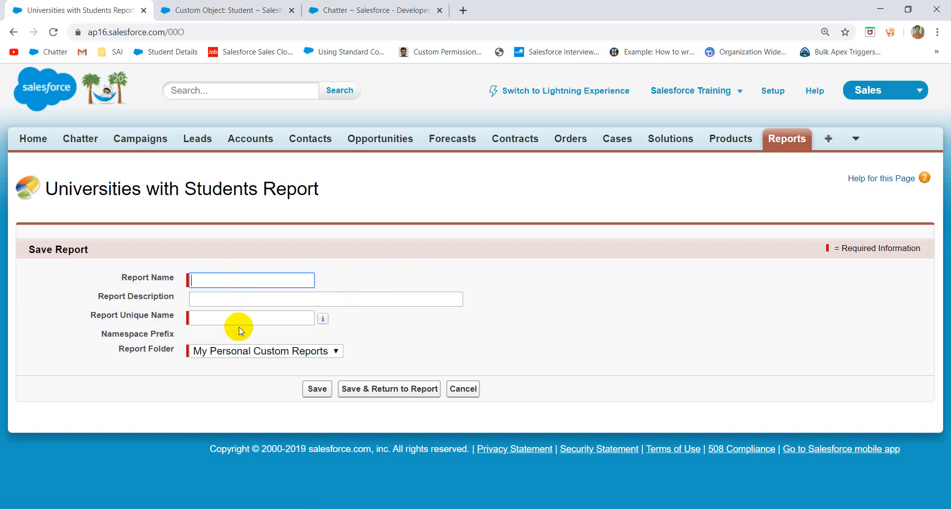
{"action": "left_click", "coordinate": [264, 352]}
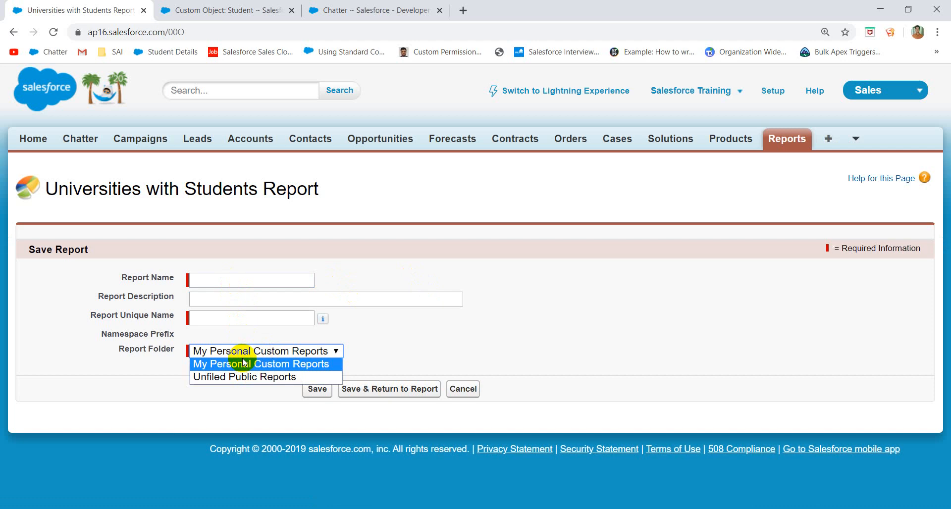
{"action": "left_click", "coordinate": [221, 284]}
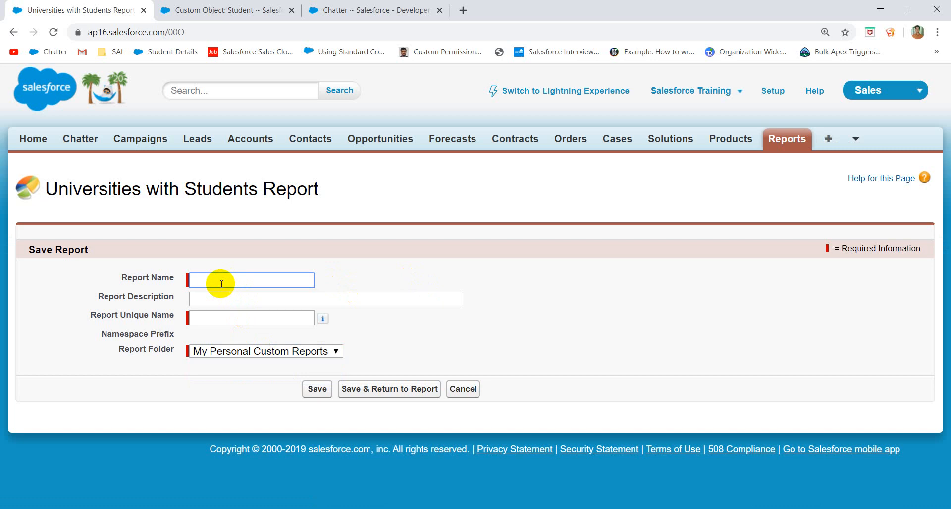
{"action": "type", "text": "Test Report"}
{"action": "left_click", "coordinate": [246, 331]}
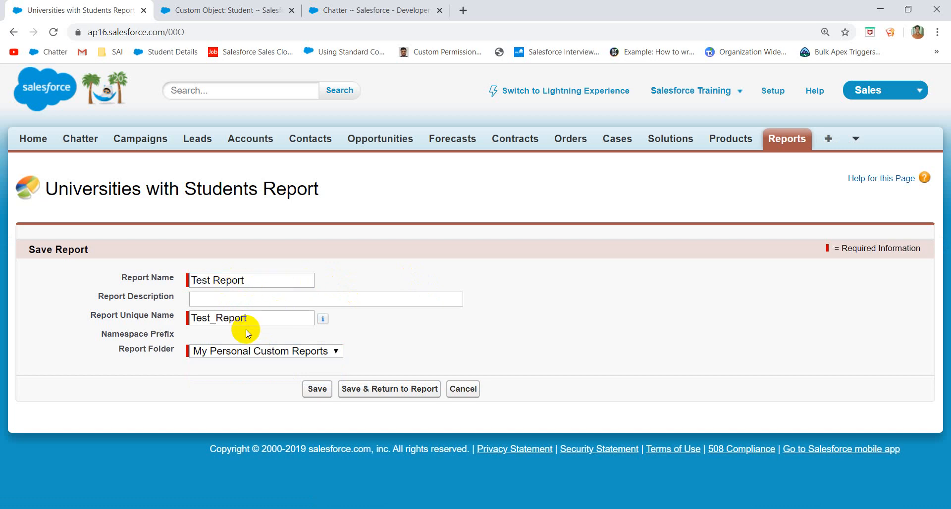
{"action": "left_click", "coordinate": [317, 388]}
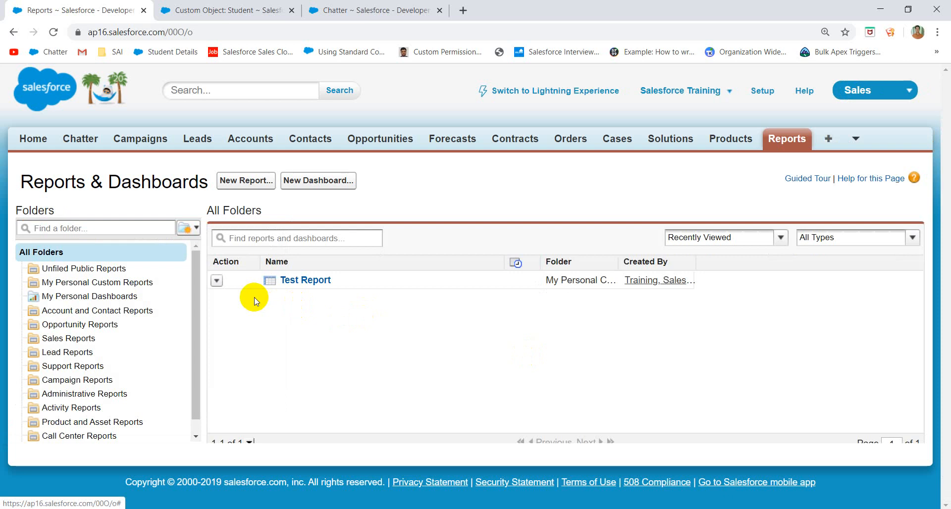
- Create a new report folder labelled 'My Reports Folder' and save it
{"action": "left_click", "coordinate": [216, 283]}
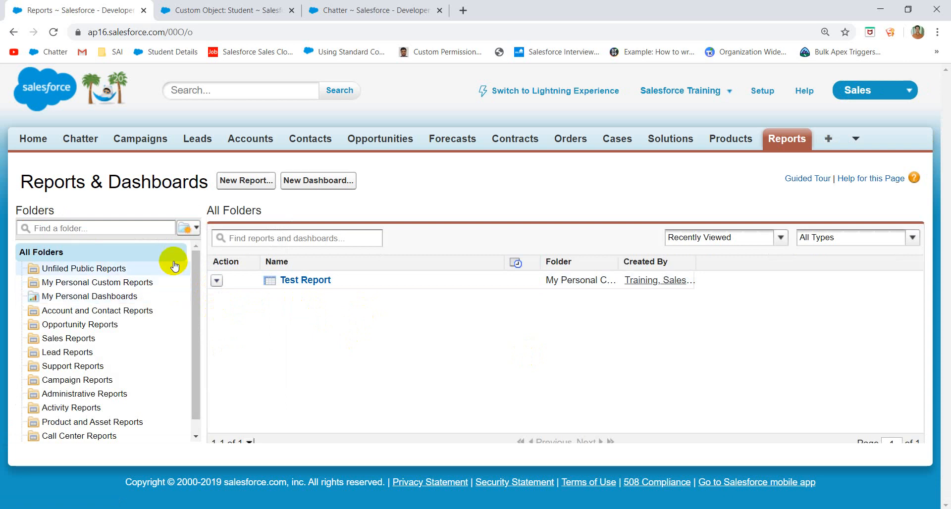
{"action": "left_click", "coordinate": [197, 231]}
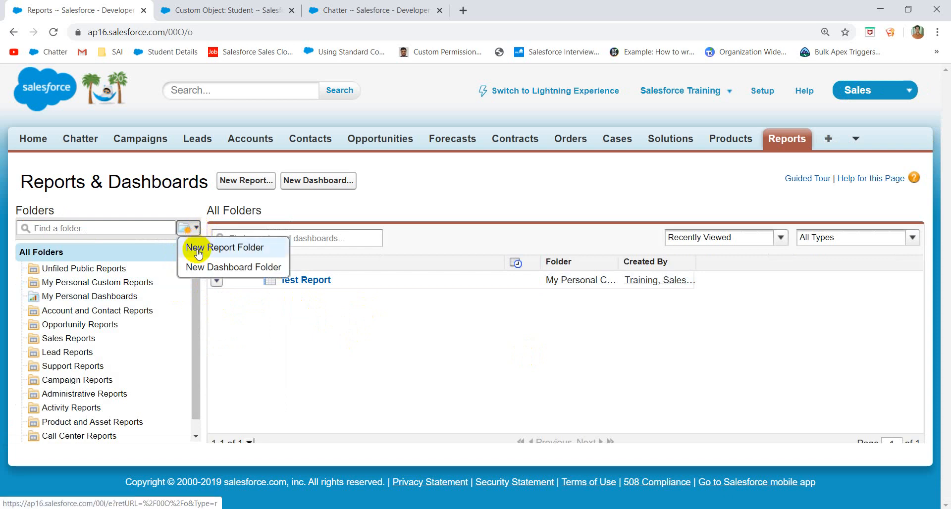
{"action": "left_click", "coordinate": [198, 250]}
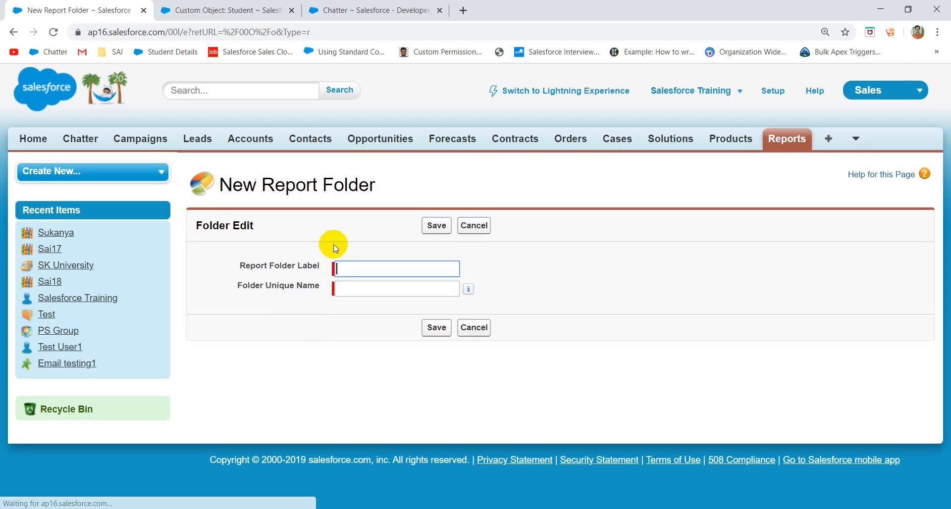
{"action": "type", "text": "My F"}
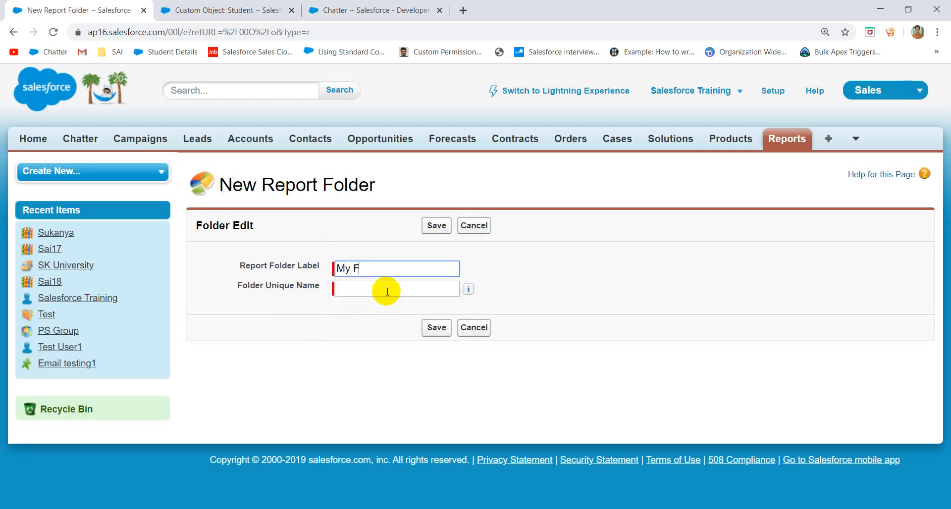
{"action": "type", "text": "older"}
{"action": "left_click", "coordinate": [355, 268]}
{"action": "type", "text": "Reportds"}
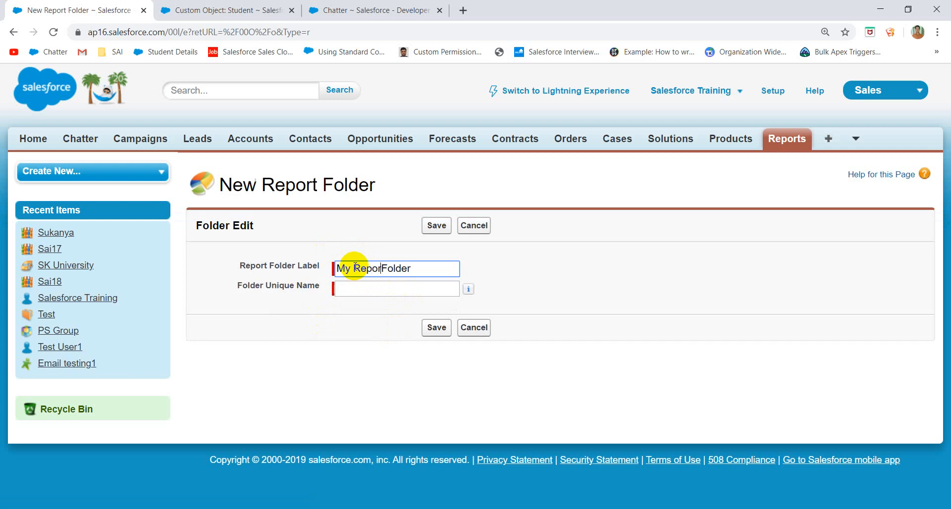
{"action": "key", "text": "BackSpace"}
{"action": "key", "text": "BackSpace"}
{"action": "key", "text": "BackSpace"}
{"action": "type", "text": "s"}
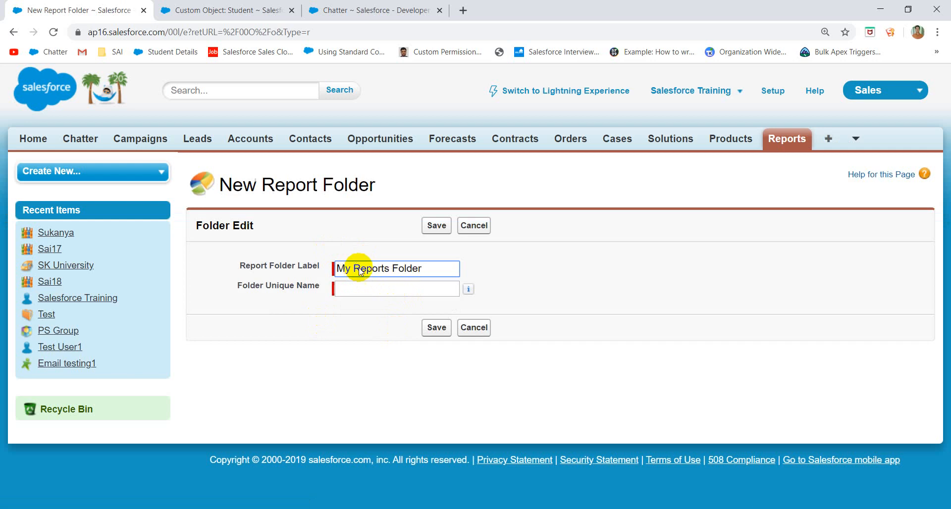
{"action": "left_click", "coordinate": [406, 309]}
{"action": "left_click", "coordinate": [429, 328]}
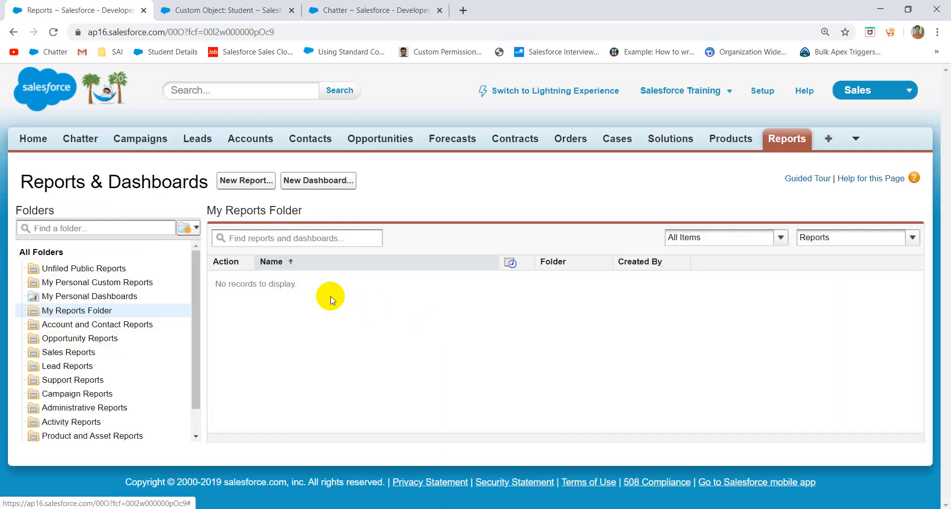
- Search report types for 'student' and create a report from Universities with Students
{"action": "left_click", "coordinate": [257, 183]}
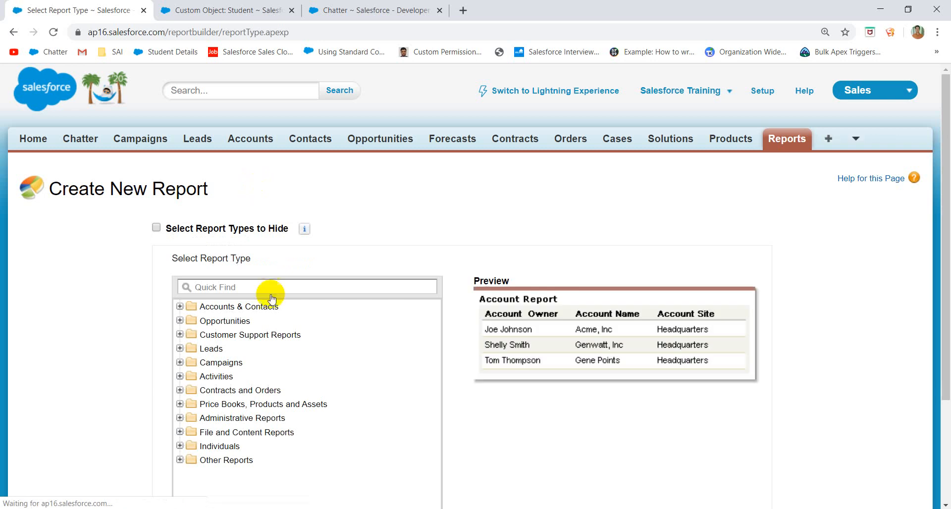
{"action": "left_click", "coordinate": [217, 282]}
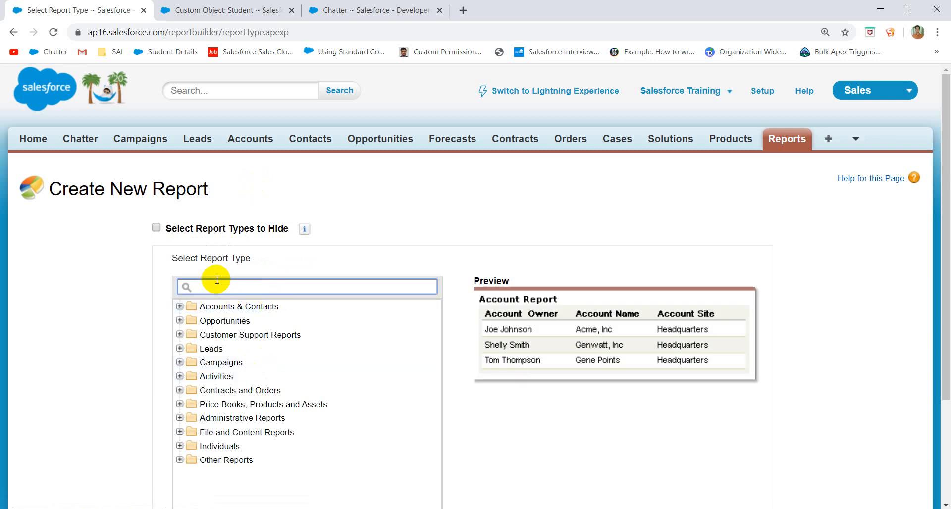
{"action": "type", "text": "Uni"}
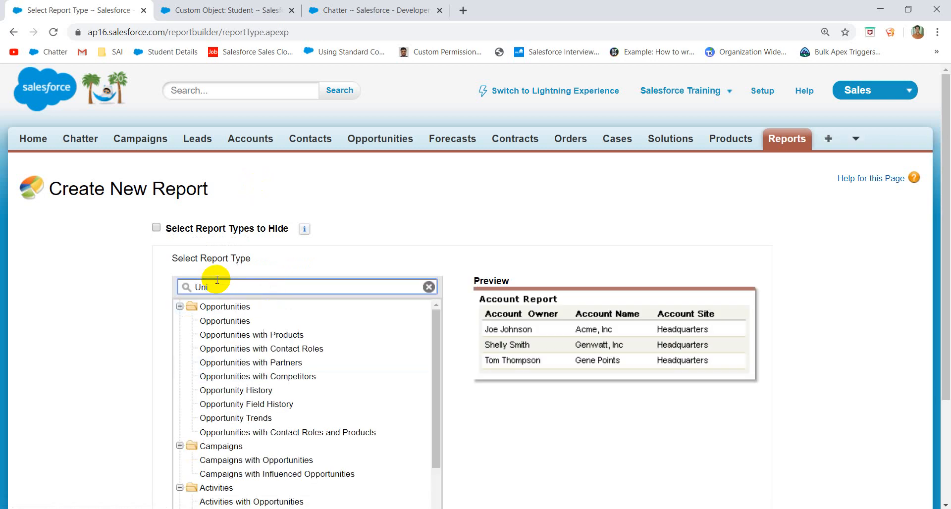
{"action": "type", "text": "vers"}
{"action": "key", "text": "BackSpace"}
{"action": "key", "text": "BackSpace"}
{"action": "key", "text": "BackSpace"}
{"action": "key", "text": "BackSpace"}
{"action": "key", "text": "BackSpace"}
{"action": "key", "text": "BackSpace"}
{"action": "key", "text": "BackSpace"}
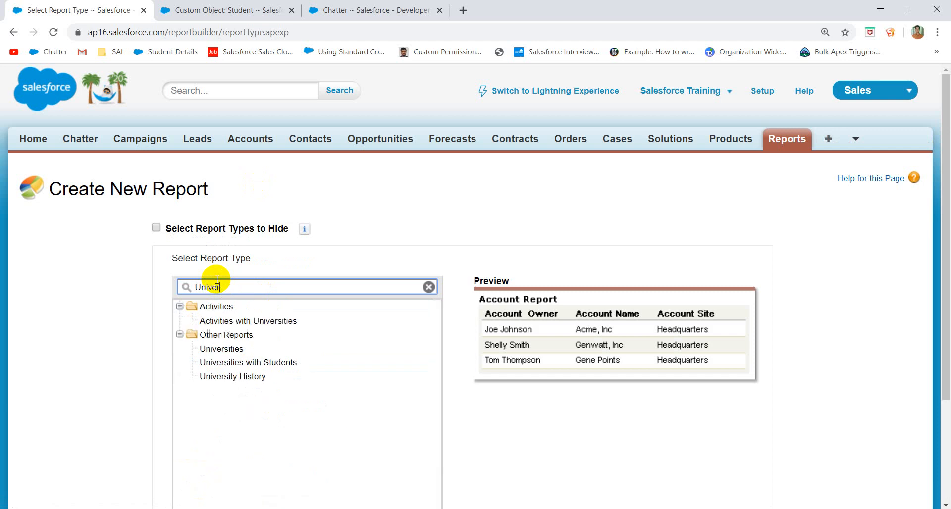
{"action": "type", "text": "student"}
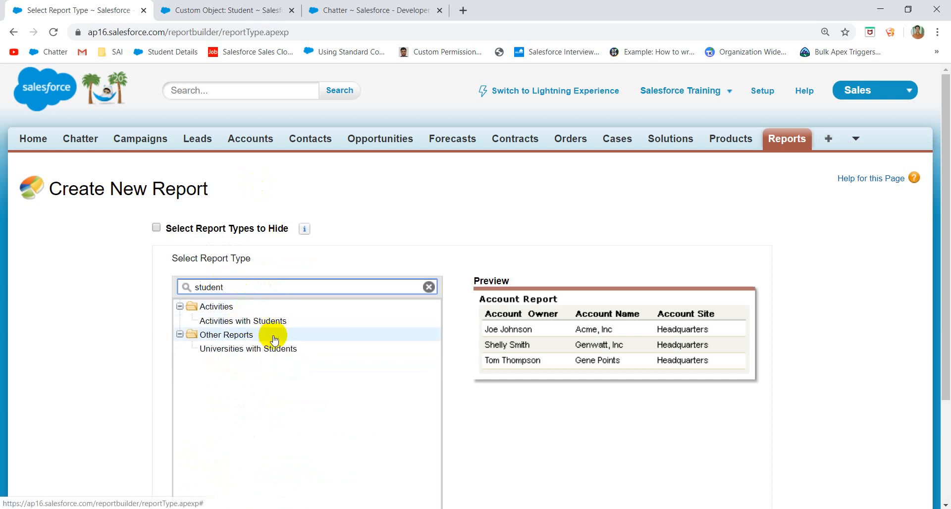
{"action": "left_click", "coordinate": [249, 347]}
{"action": "scroll", "coordinate": [549, 353], "scroll_direction": "down", "scroll_amount": 3}
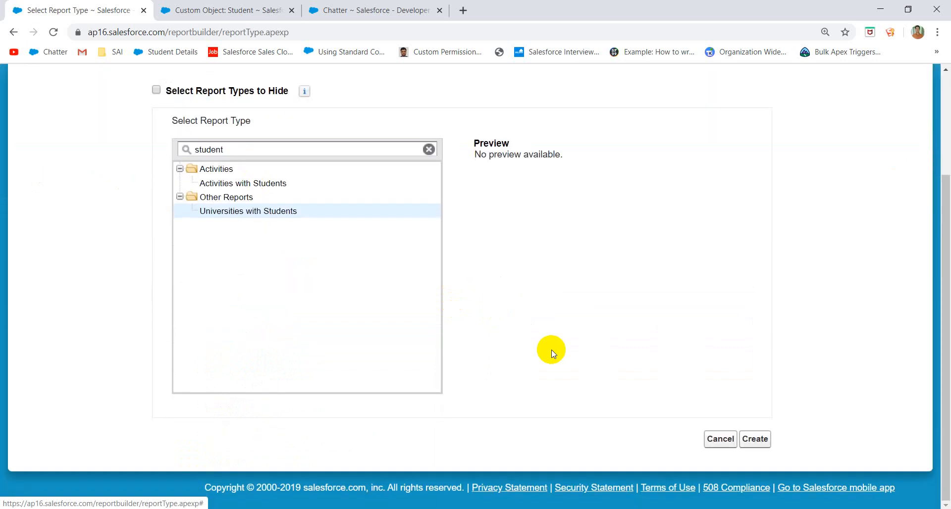
{"action": "left_click", "coordinate": [755, 438]}
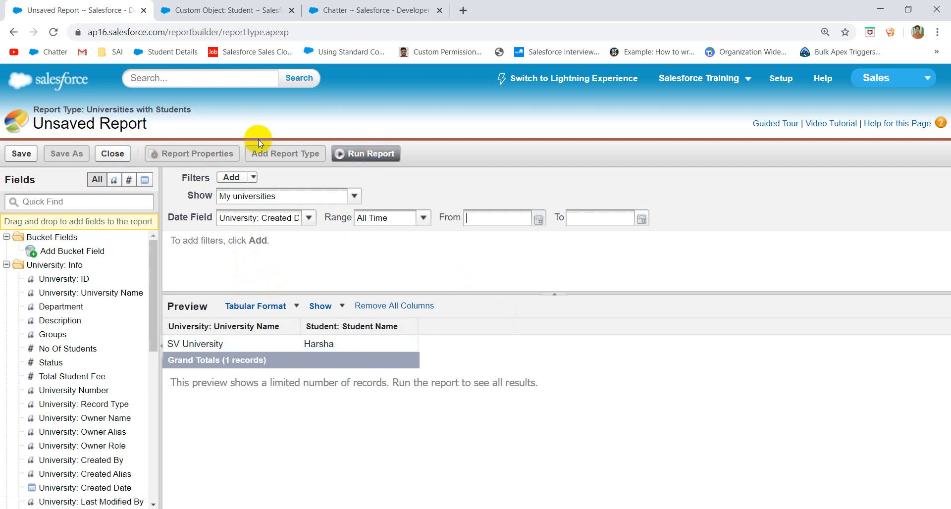
- Save the report as 'St Report' in My Reports Folder, then Save & Close the builder
{"action": "left_click", "coordinate": [15, 155]}
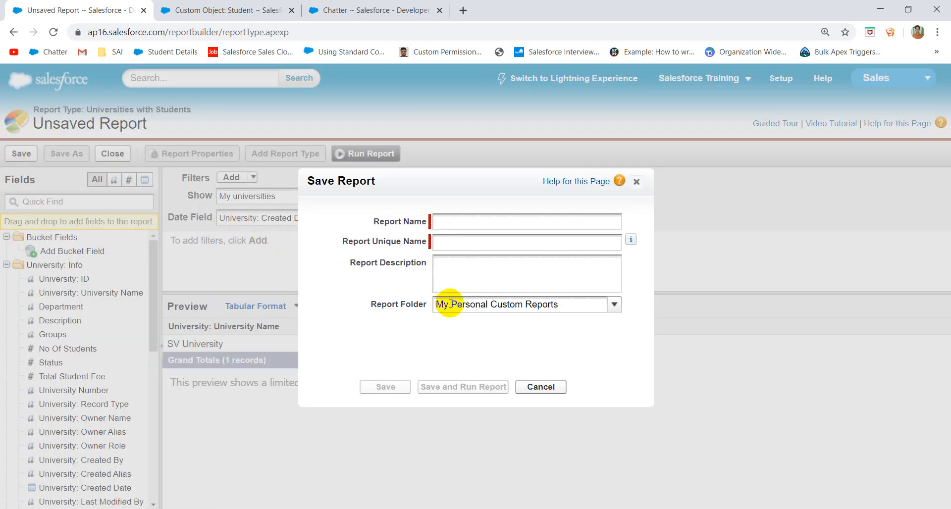
{"action": "left_click", "coordinate": [617, 305]}
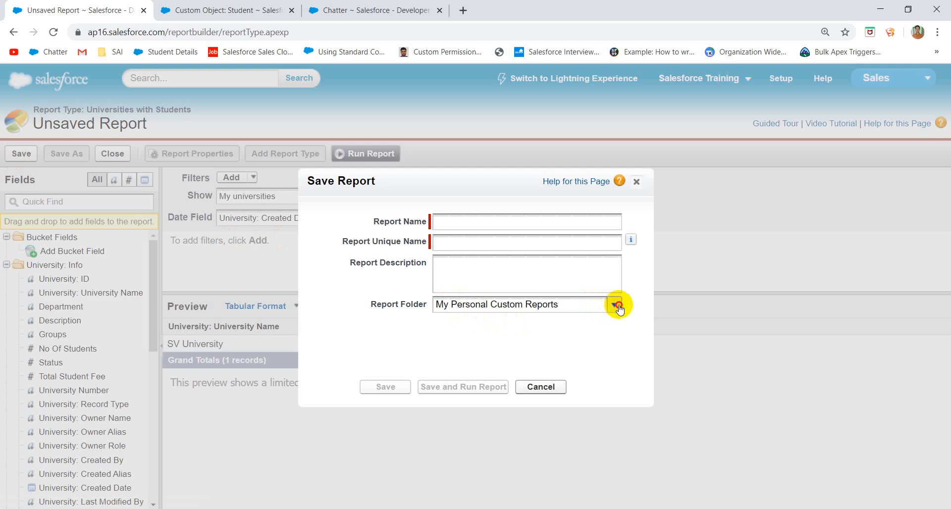
{"action": "left_click", "coordinate": [500, 353]}
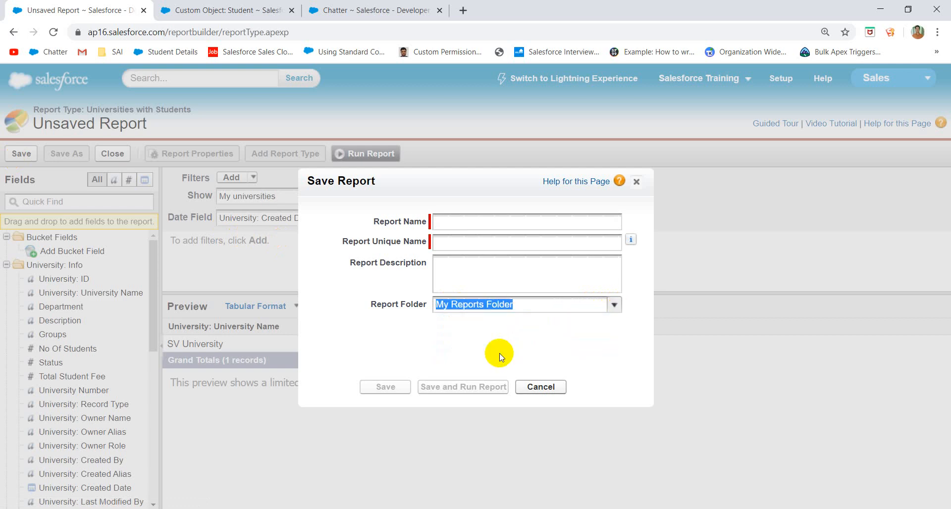
{"action": "left_click", "coordinate": [470, 214]}
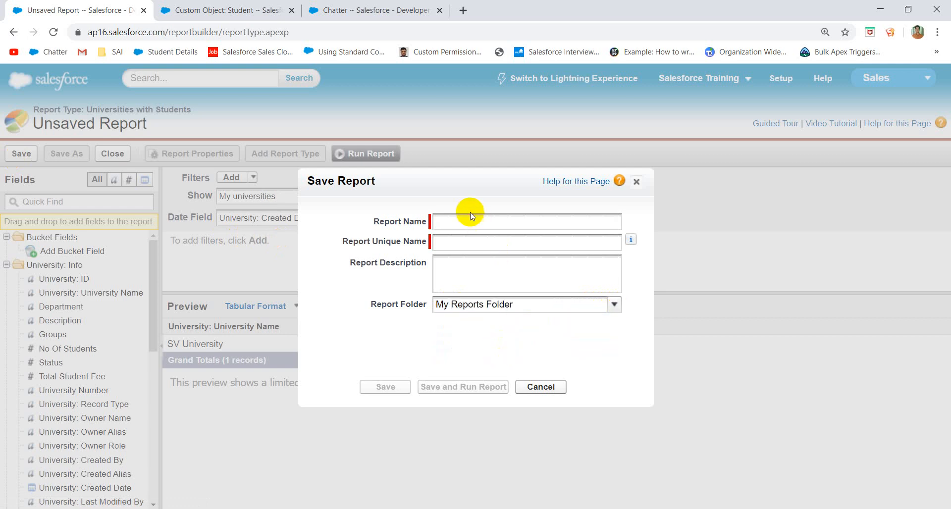
{"action": "type", "text": "St Report"}
{"action": "left_click", "coordinate": [453, 242]}
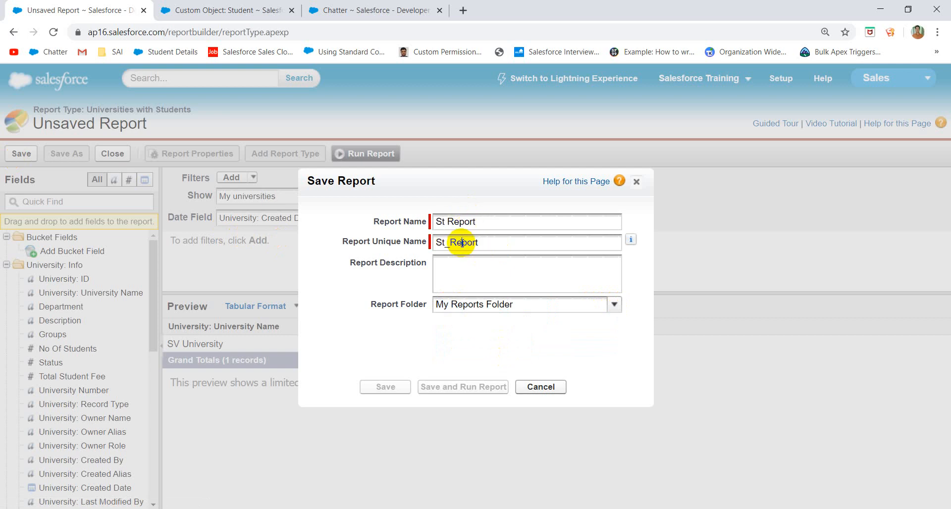
{"action": "left_click", "coordinate": [400, 390]}
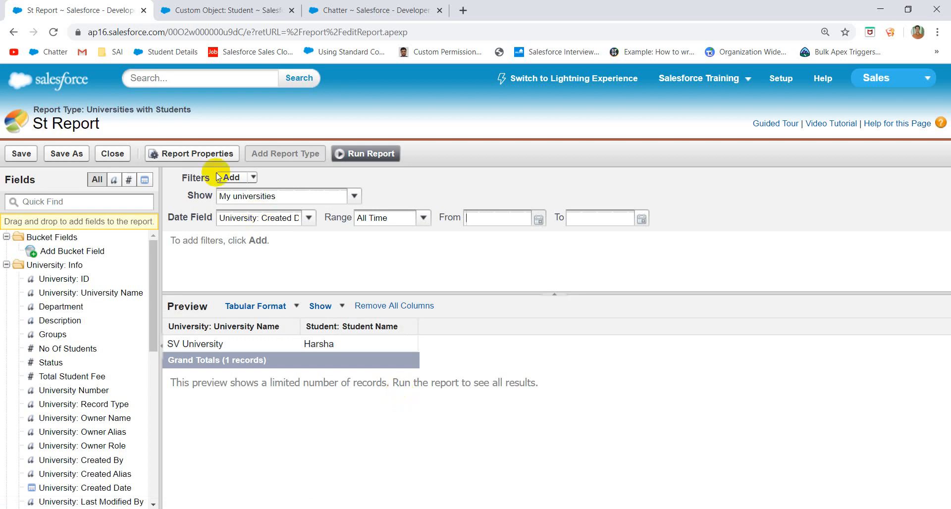
{"action": "left_click", "coordinate": [118, 154]}
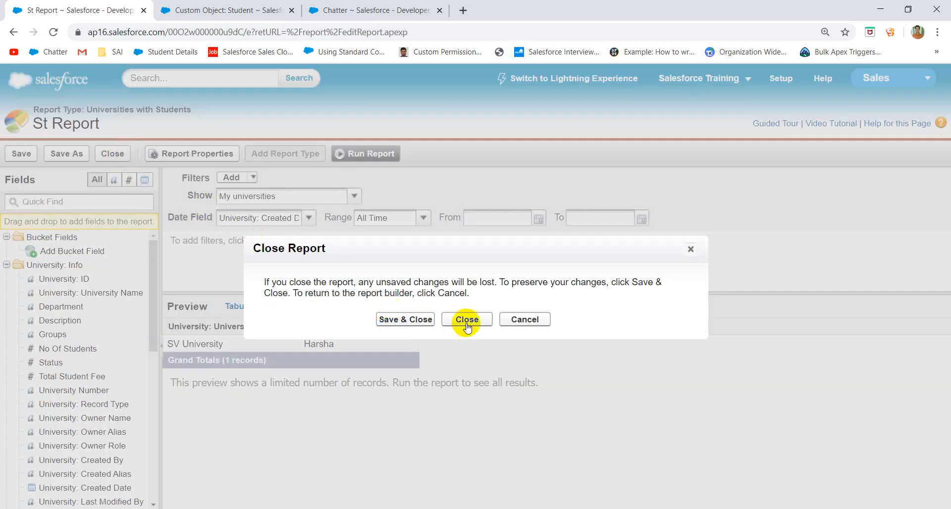
{"action": "left_click", "coordinate": [428, 322]}
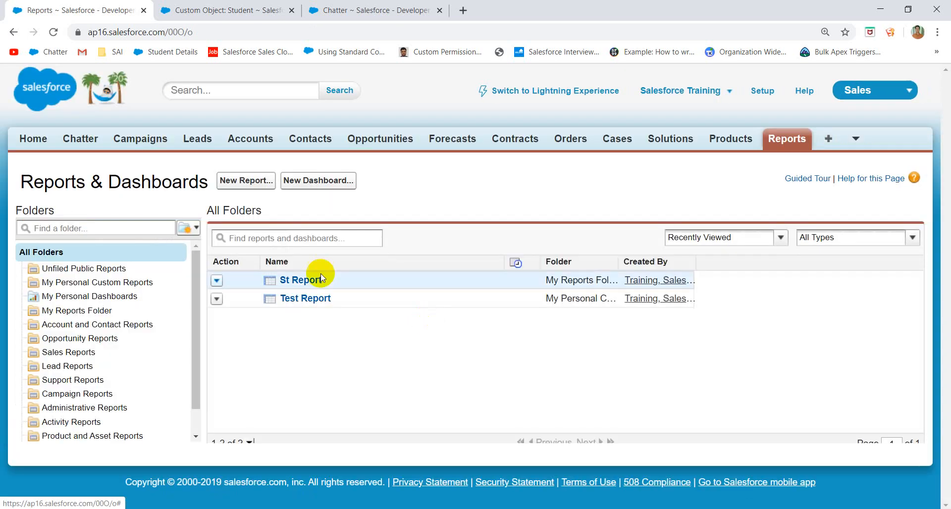
- Filter the folder list by 'my' and open the Share dialog for My Reports Folder
{"action": "left_click", "coordinate": [217, 281]}
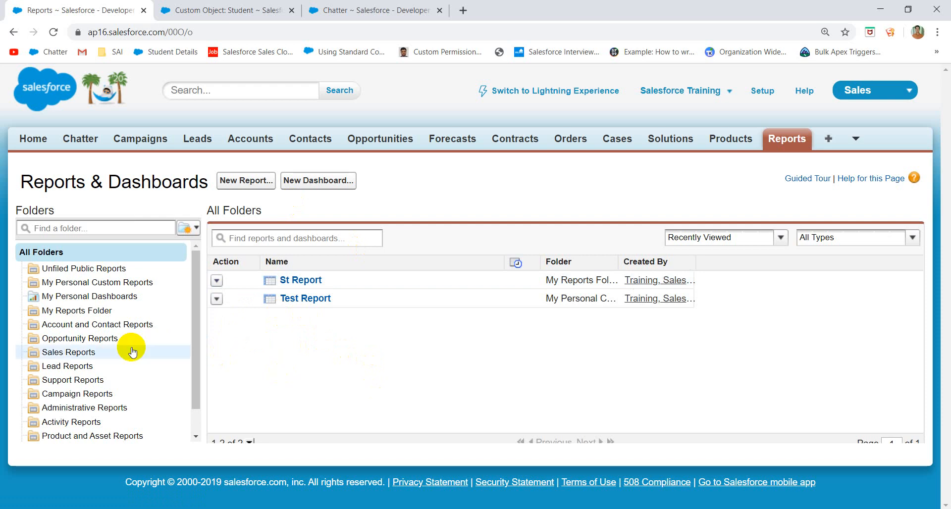
{"action": "scroll", "coordinate": [171, 319], "scroll_direction": "down", "scroll_amount": 1}
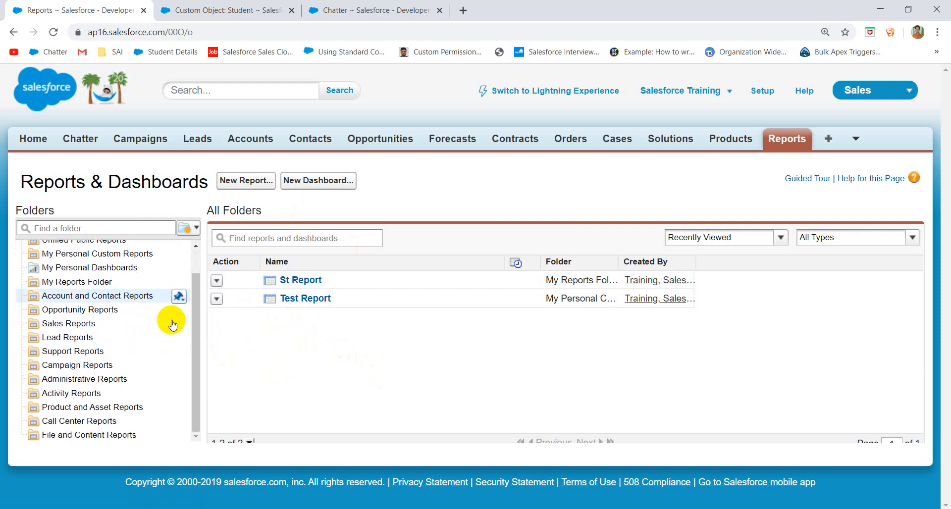
{"action": "scroll", "coordinate": [170, 319], "scroll_direction": "up", "scroll_amount": 1}
{"action": "left_click", "coordinate": [99, 227]}
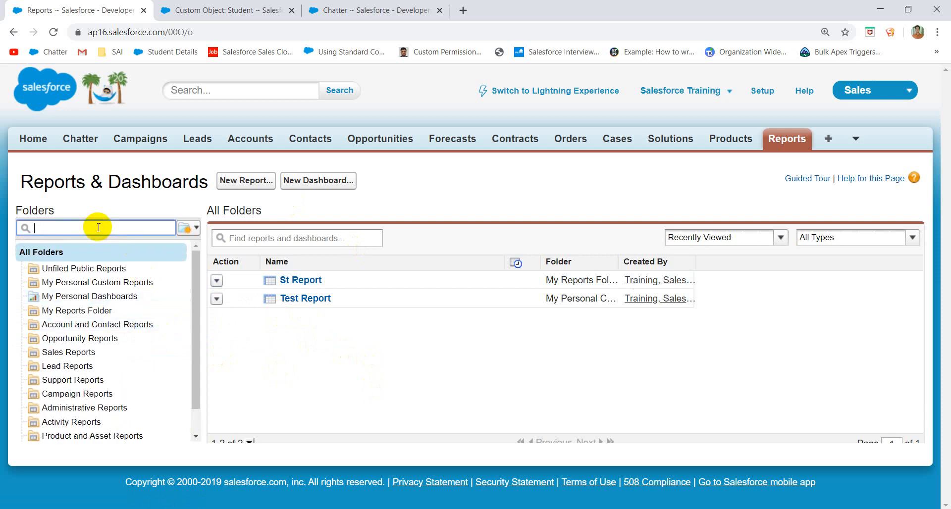
{"action": "type", "text": "my"}
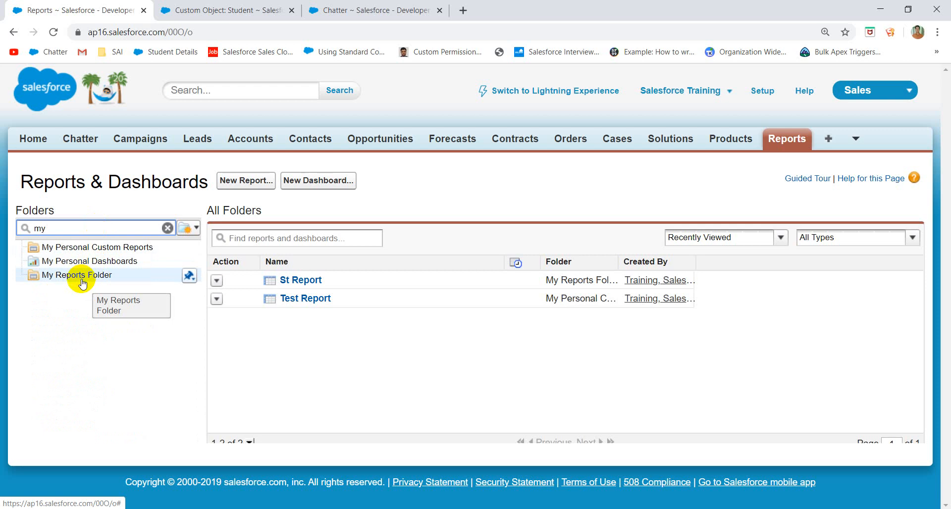
{"action": "left_click", "coordinate": [190, 276]}
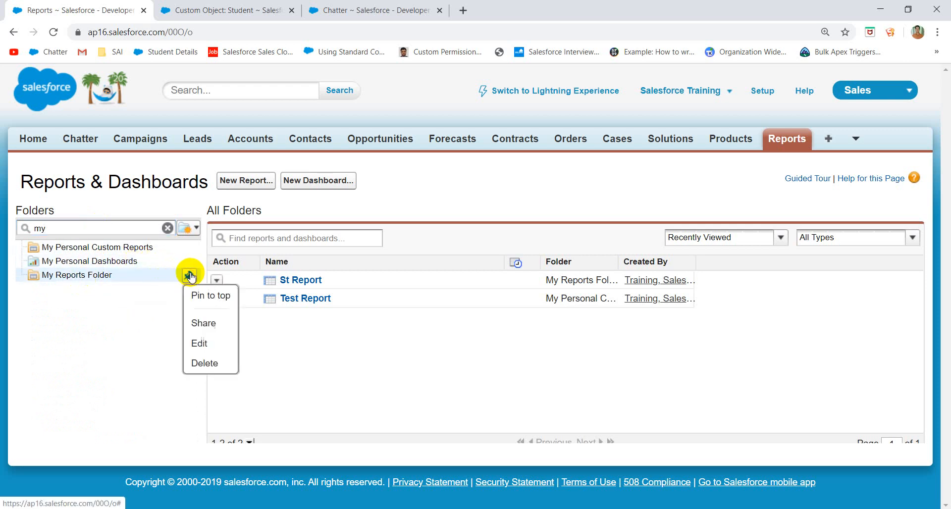
{"action": "left_click", "coordinate": [204, 325]}
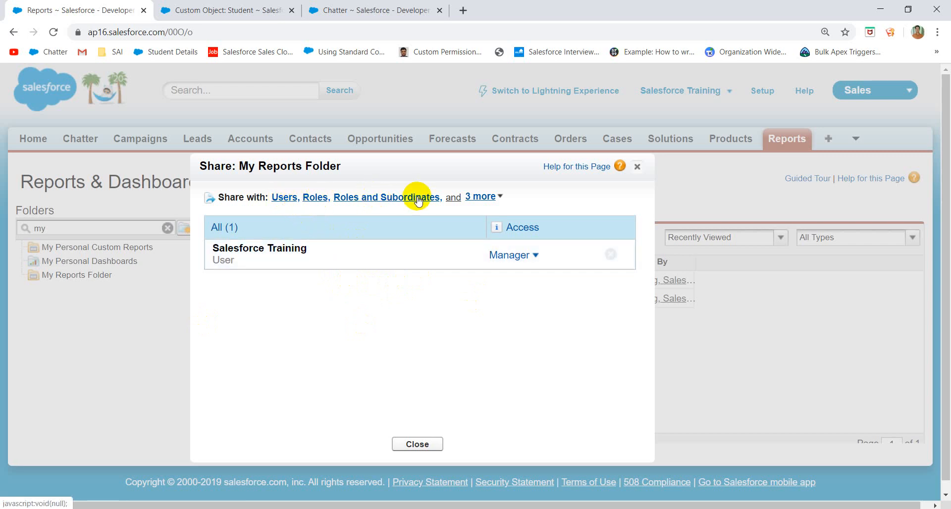
- Share My Reports Folder with public group My Group1 at Editor access, then close
{"action": "left_click", "coordinate": [489, 197]}
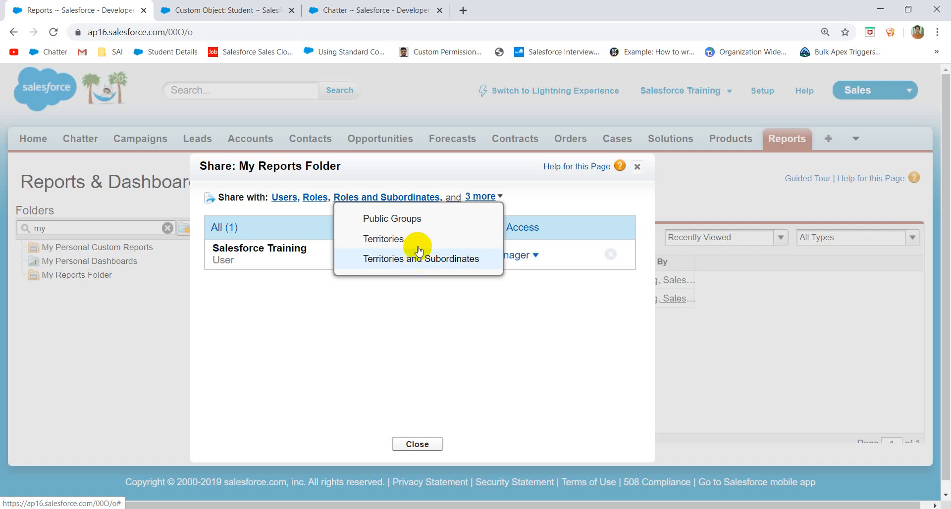
{"action": "left_click", "coordinate": [409, 218]}
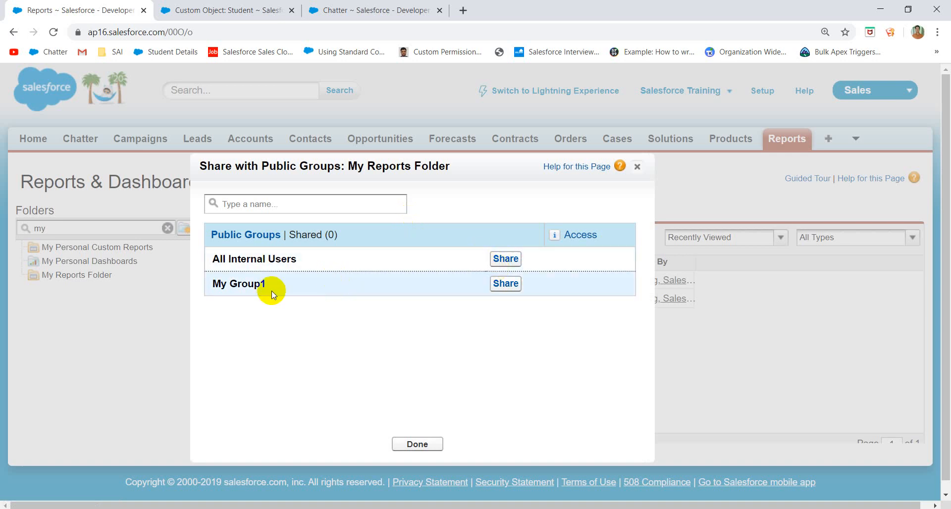
{"action": "left_click", "coordinate": [508, 283]}
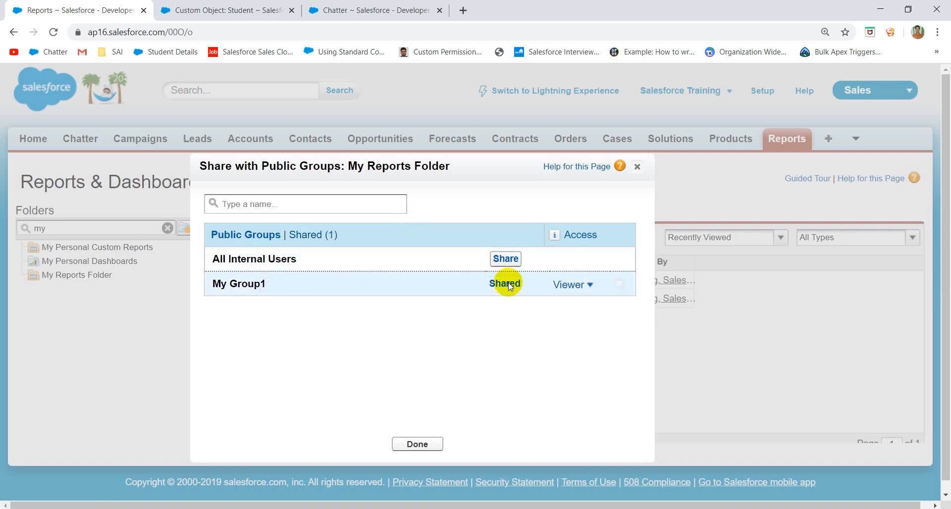
{"action": "left_click", "coordinate": [590, 286]}
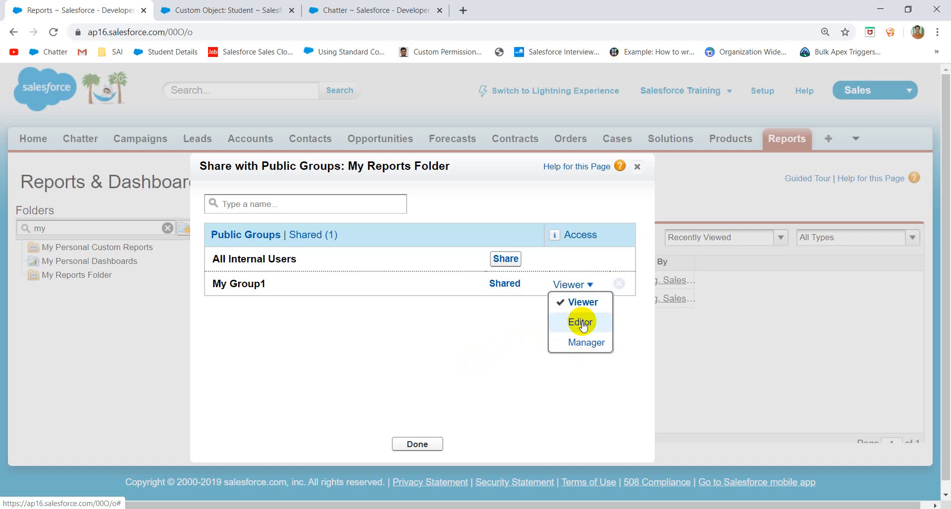
{"action": "left_click", "coordinate": [581, 322]}
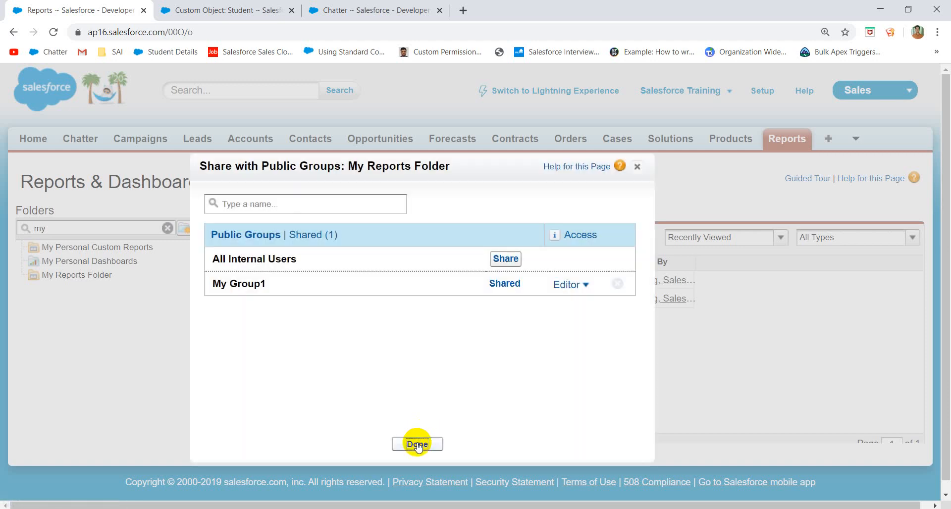
{"action": "left_click", "coordinate": [417, 444]}
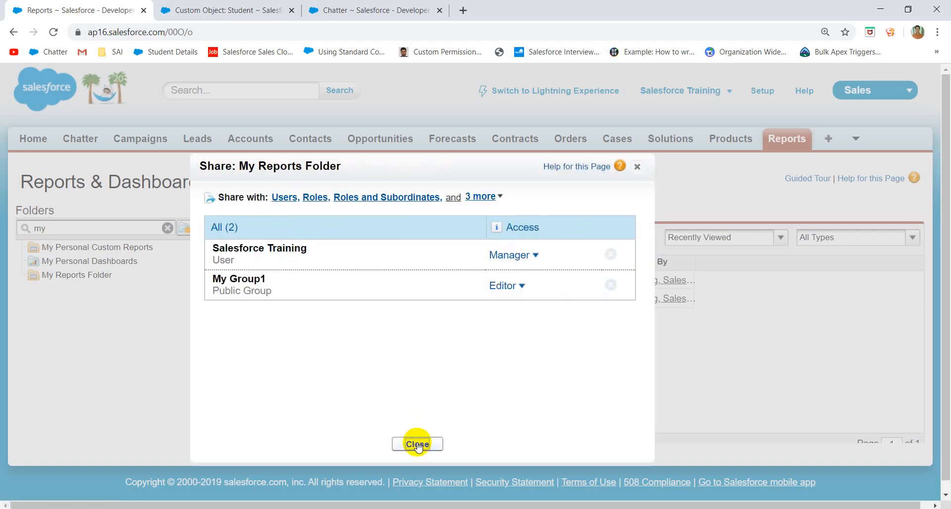
{"action": "left_click", "coordinate": [417, 444]}
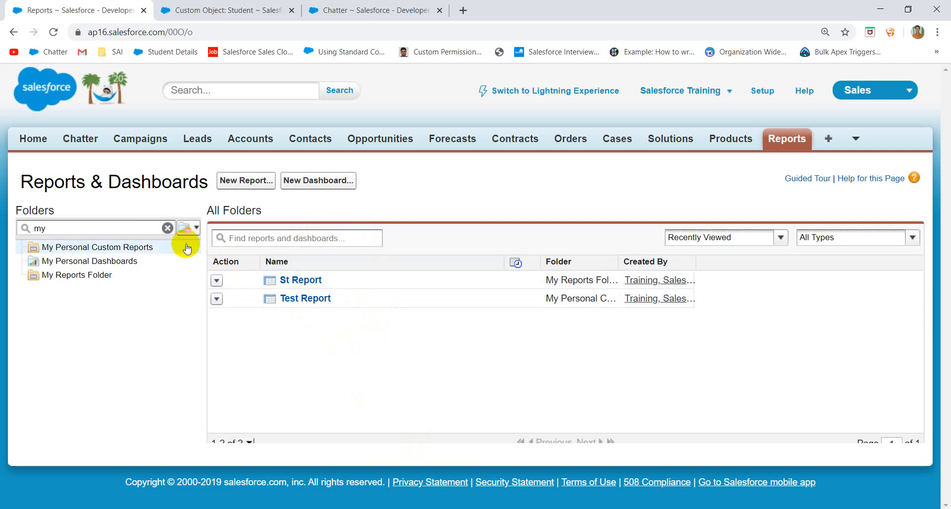
- Clear the folder search and open the Select Report Type page for a new report
{"action": "left_click", "coordinate": [168, 229]}
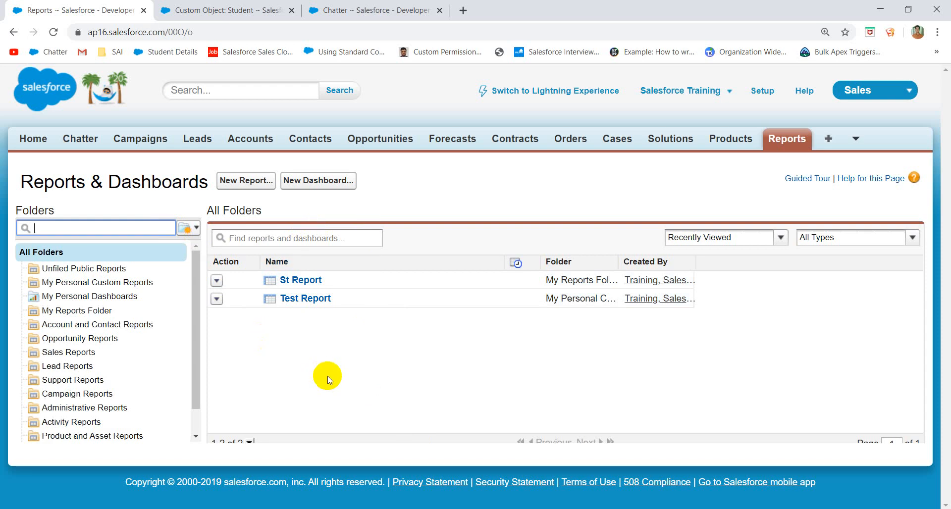
{"action": "left_click", "coordinate": [249, 183]}
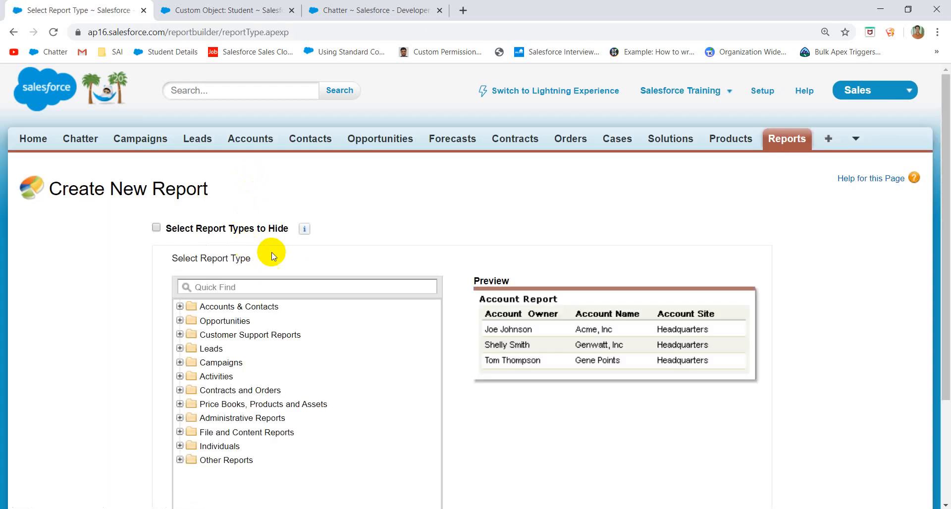
{"action": "scroll", "coordinate": [250, 382], "scroll_direction": "down", "scroll_amount": 3}
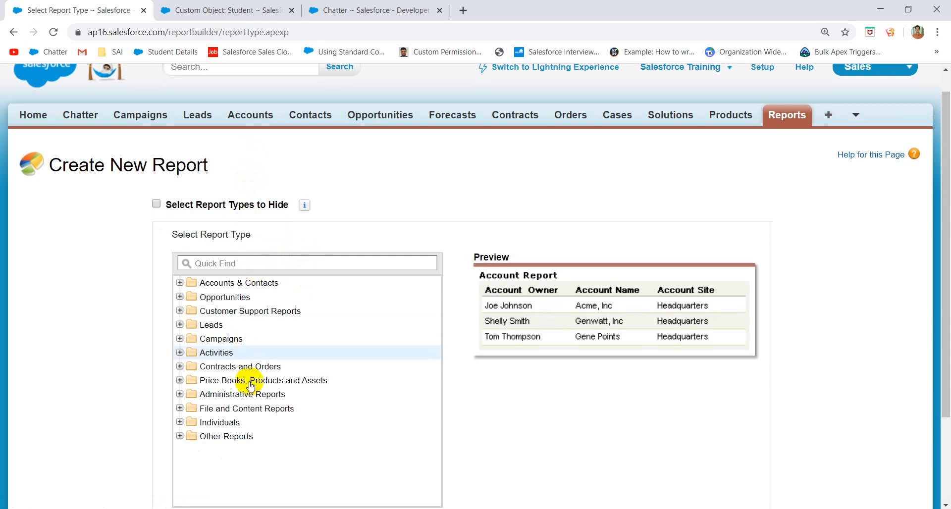
{"action": "scroll", "coordinate": [250, 386], "scroll_direction": "up", "scroll_amount": 3}
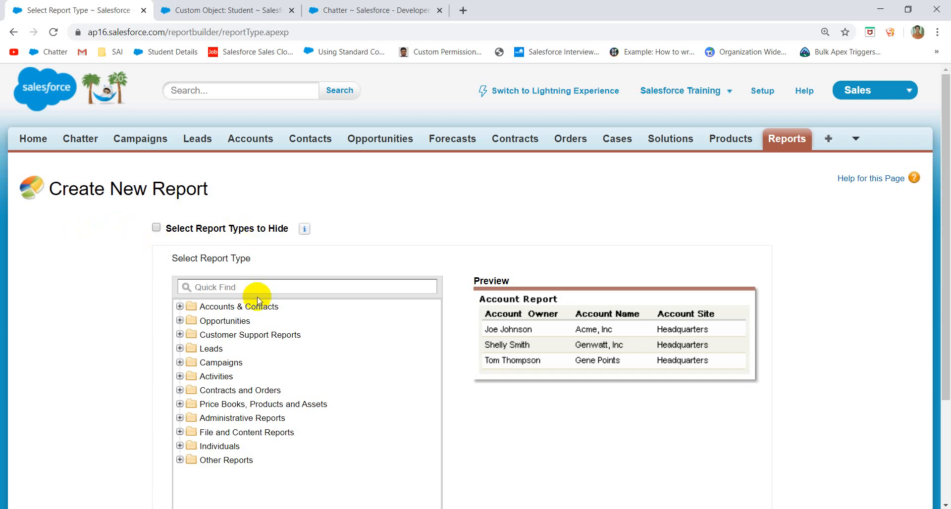
{"action": "left_click", "coordinate": [766, 96]}
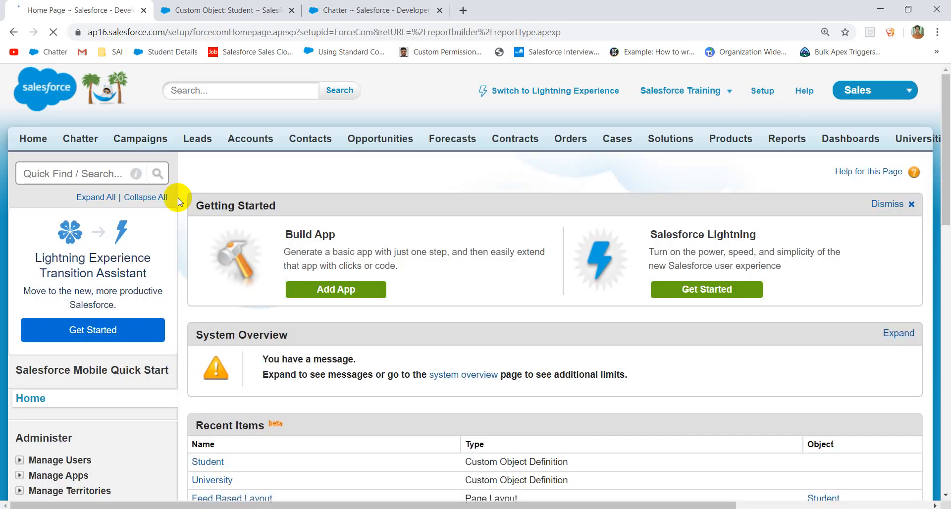
- Find Report Types via Quick Find 'Report Ty' and continue past the custom report type introduction
{"action": "left_click", "coordinate": [63, 176]}
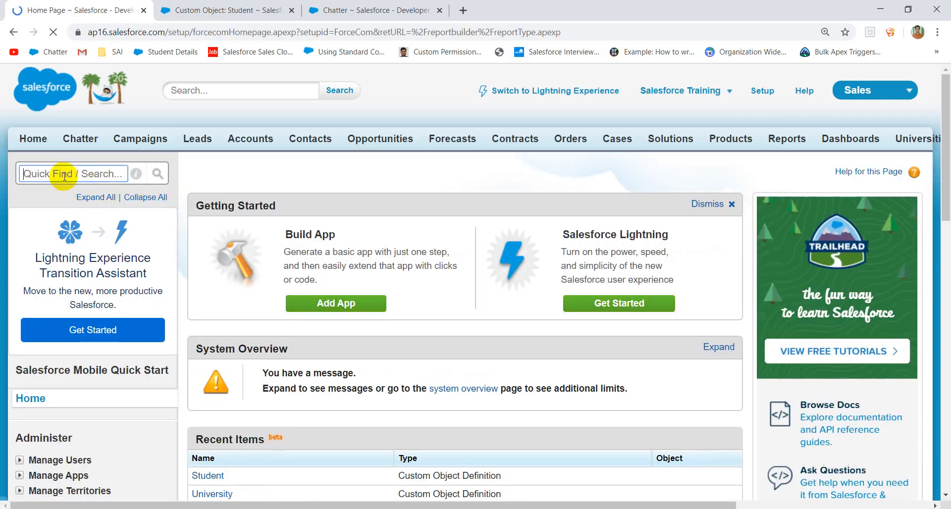
{"action": "type", "text": "Repor"}
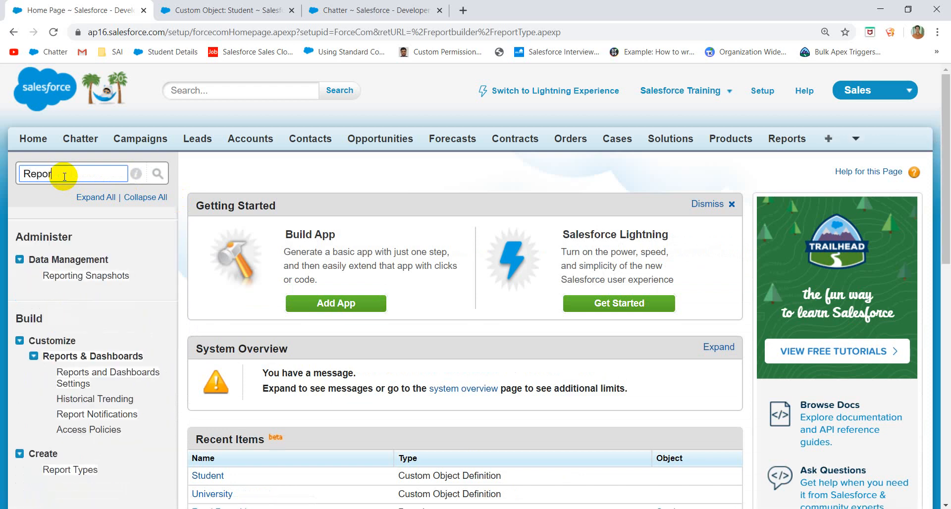
{"action": "type", "text": "t Ty"}
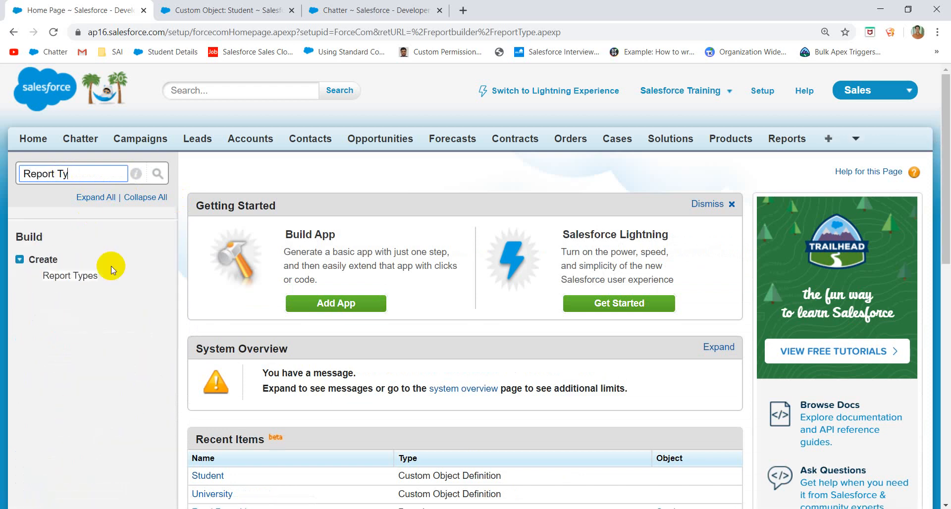
{"action": "left_click", "coordinate": [91, 276]}
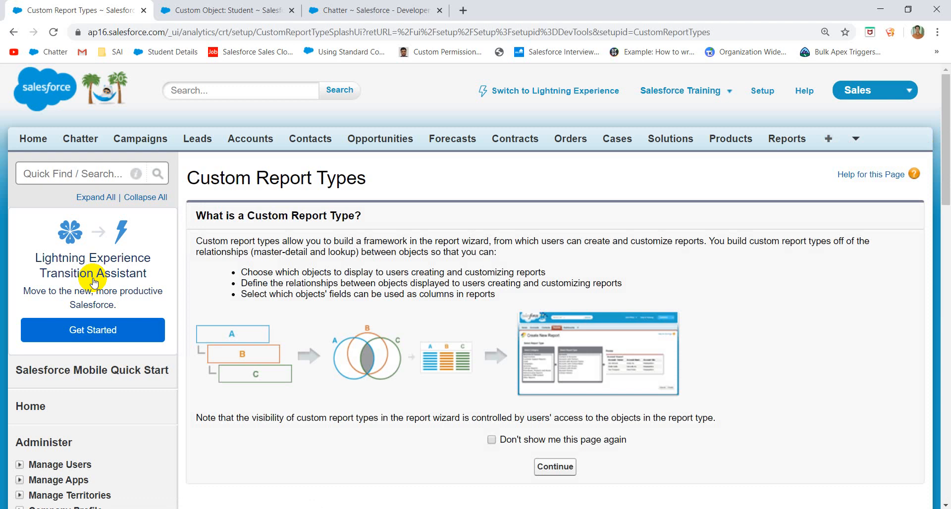
{"action": "left_click", "coordinate": [549, 467]}
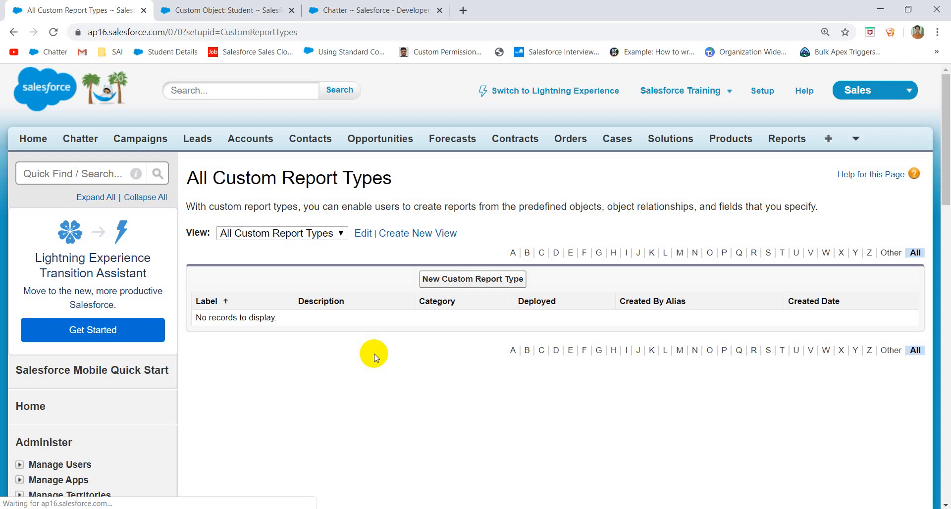
- Start a new custom report type with Universities as the primary object
{"action": "left_click", "coordinate": [452, 279]}
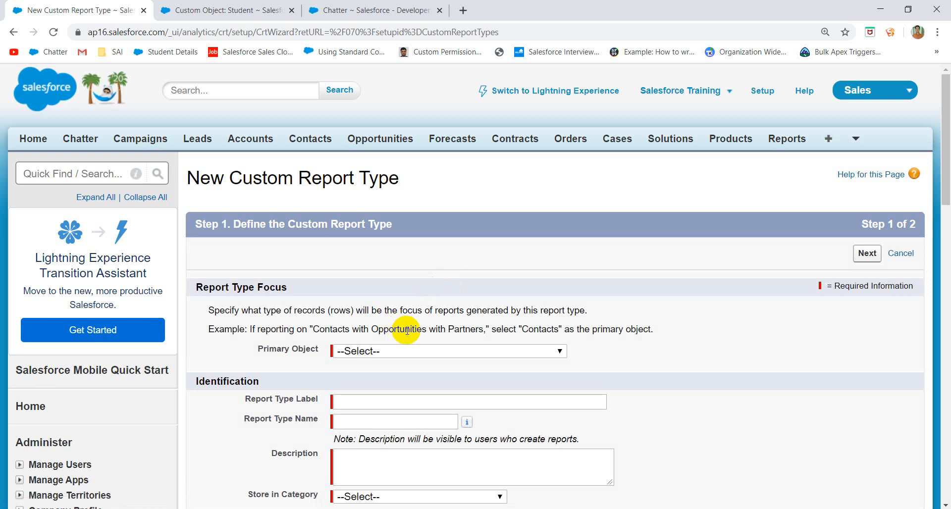
{"action": "scroll", "coordinate": [406, 331], "scroll_direction": "down", "scroll_amount": 4}
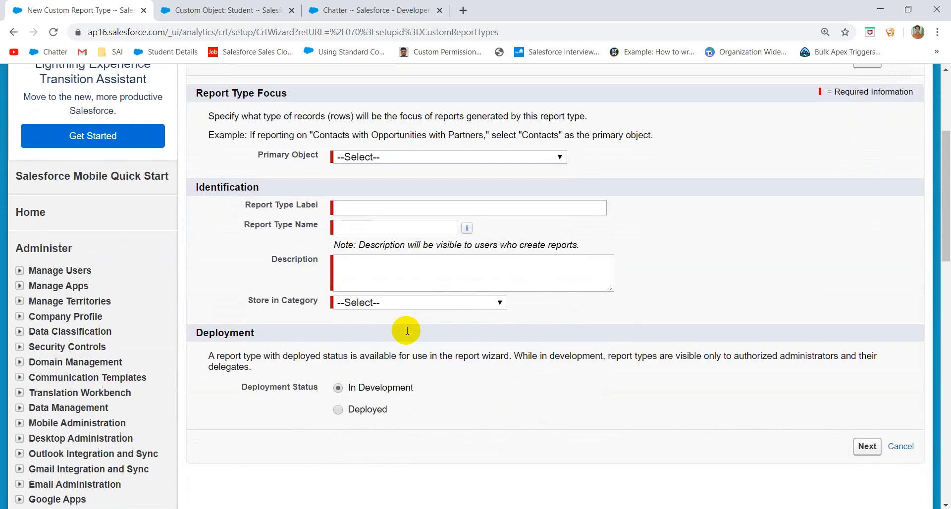
{"action": "left_click", "coordinate": [400, 157]}
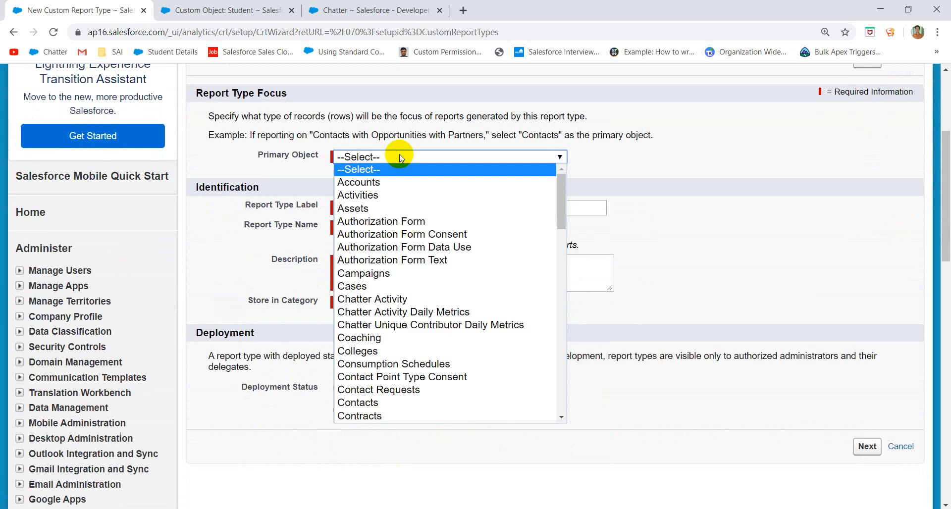
{"action": "scroll", "coordinate": [414, 237], "scroll_direction": "down", "scroll_amount": 15}
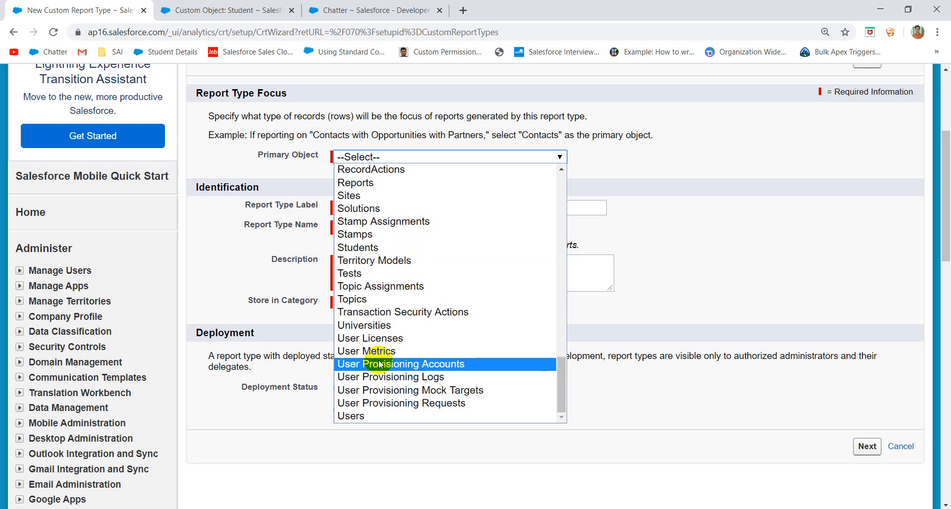
{"action": "left_click", "coordinate": [380, 325]}
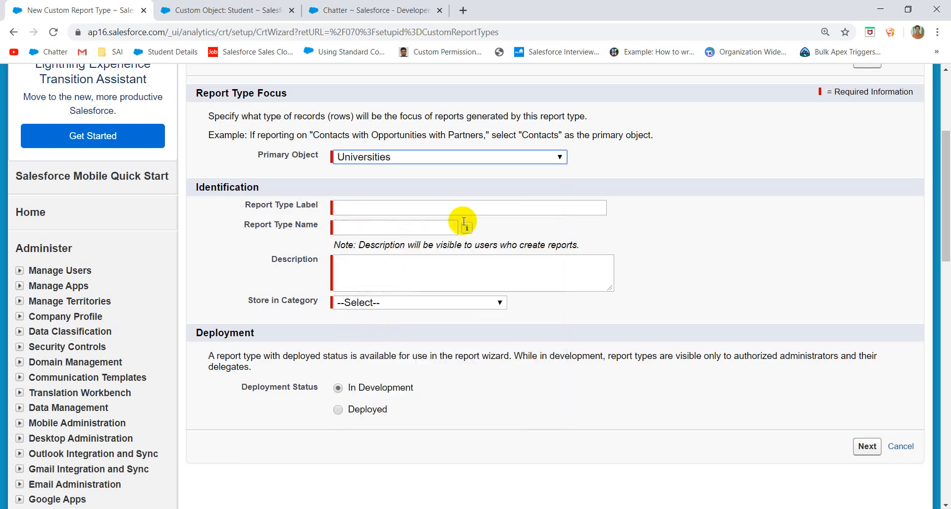
{"action": "left_click", "coordinate": [522, 189]}
- Label it 'Universities with Students and Payments', description 'Test', category Other Reports, status Deployed
{"action": "left_click", "coordinate": [395, 211]}
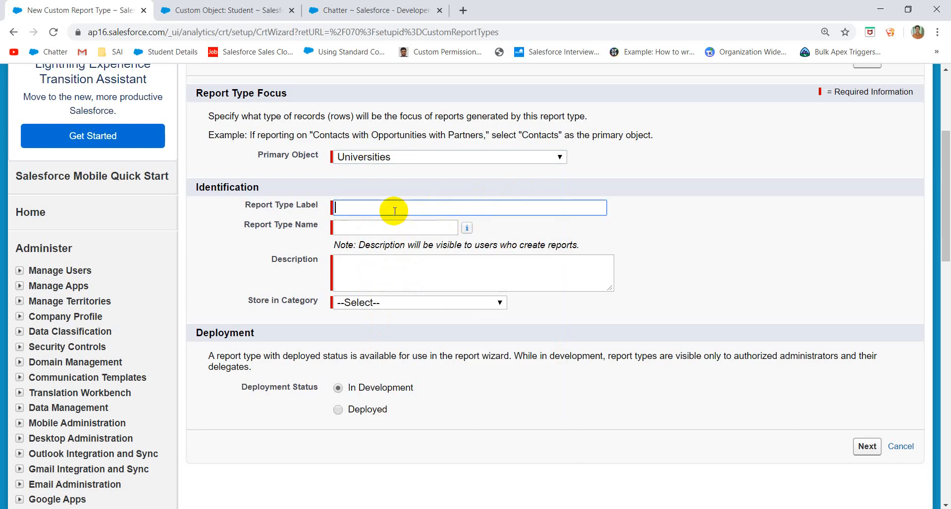
{"action": "type", "text": "Universities with Stu"}
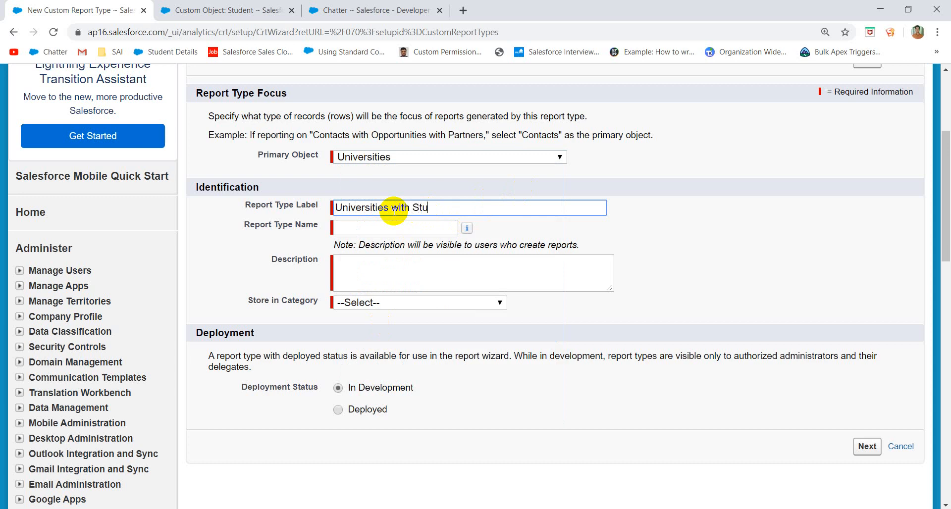
{"action": "type", "text": "dents and Payments"}
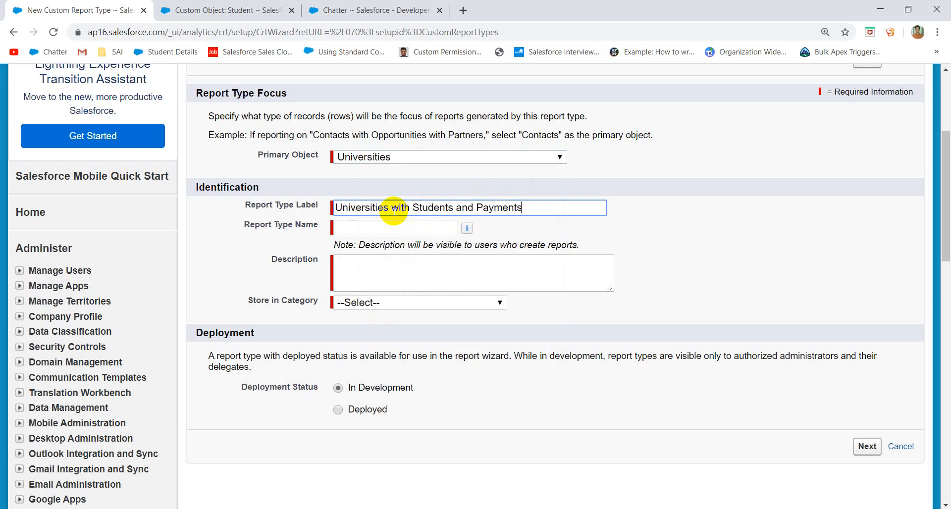
{"action": "left_click", "coordinate": [400, 240]}
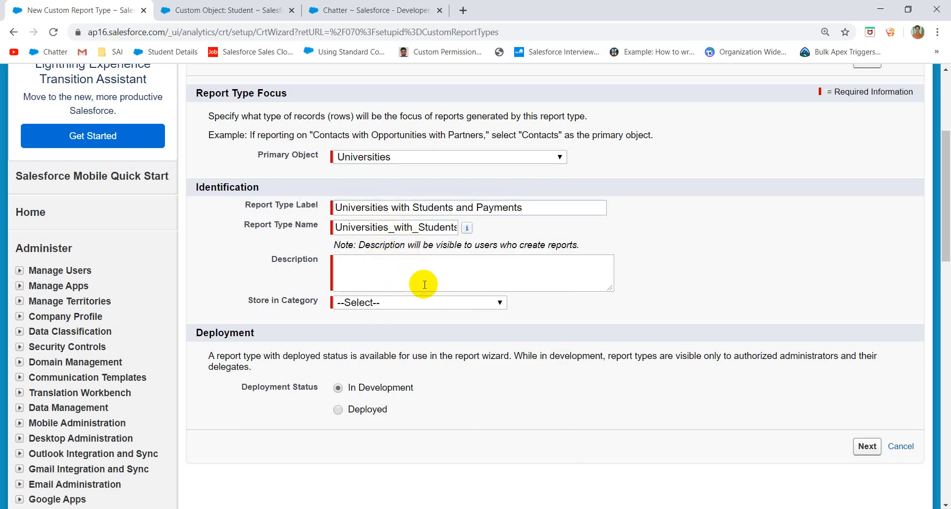
{"action": "left_click", "coordinate": [372, 278]}
{"action": "type", "text": "Test"}
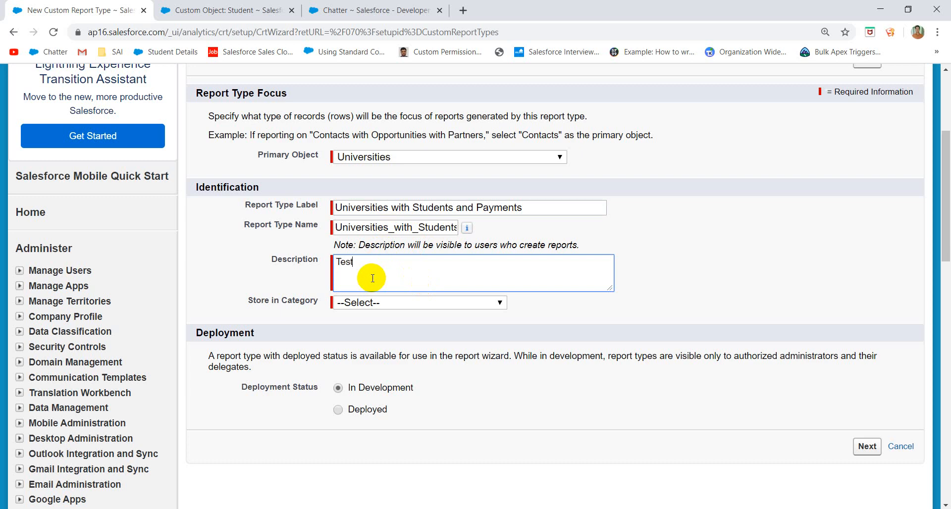
{"action": "left_click", "coordinate": [376, 304]}
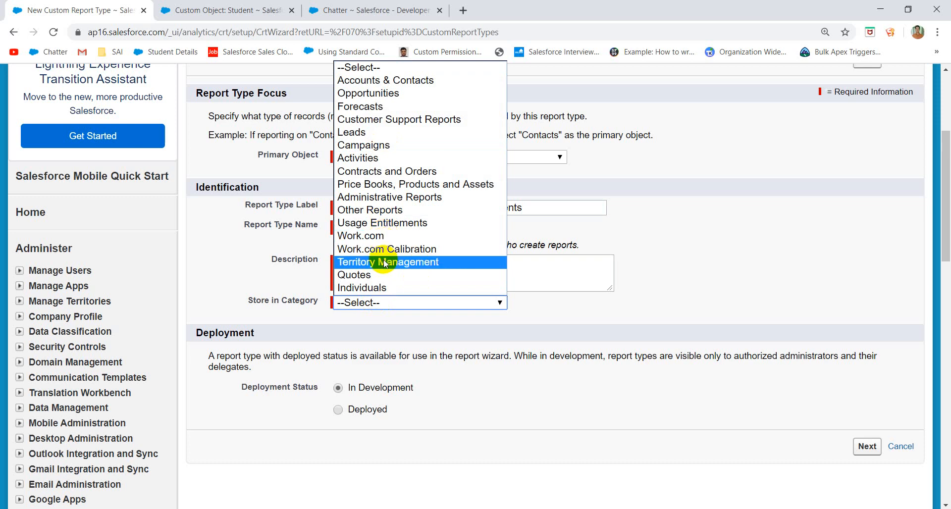
{"action": "left_click", "coordinate": [389, 213]}
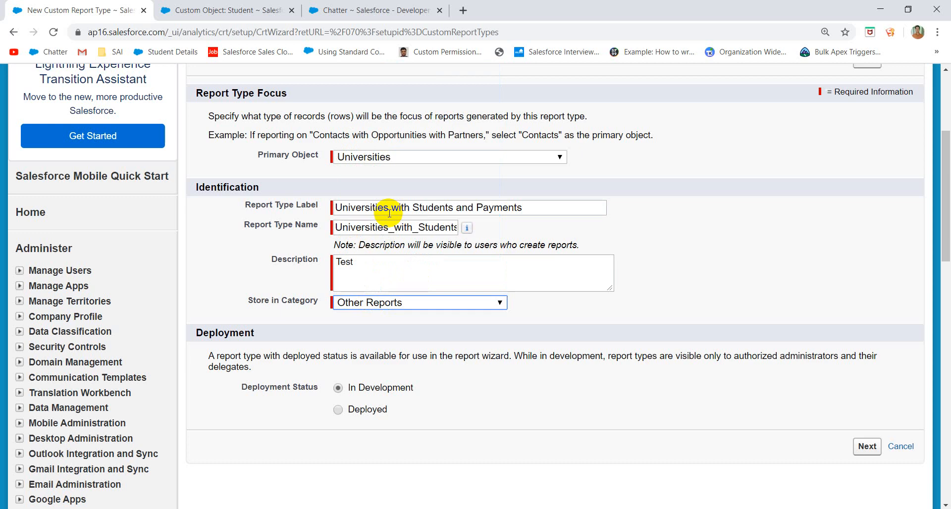
{"action": "left_click", "coordinate": [372, 412]}
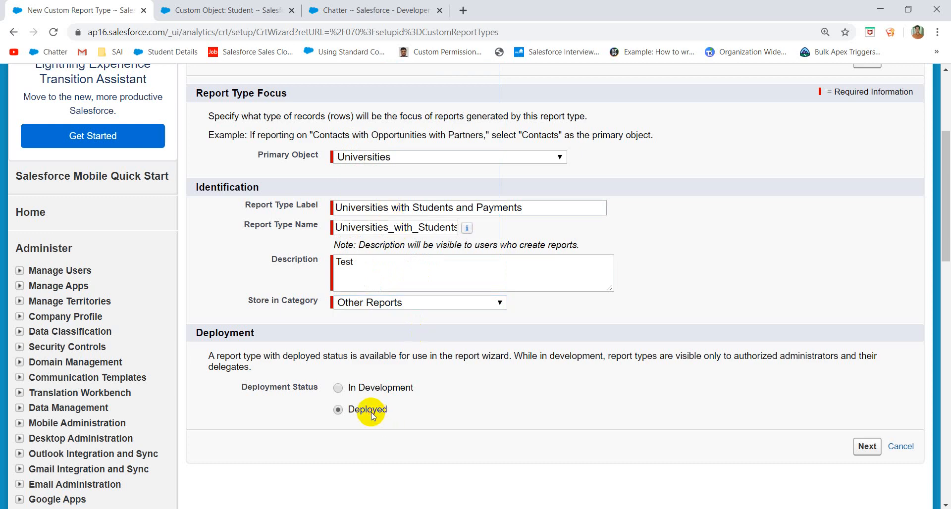
- Relate Students to Universities as object B, and Payments to Students as object C
{"action": "left_click", "coordinate": [867, 447]}
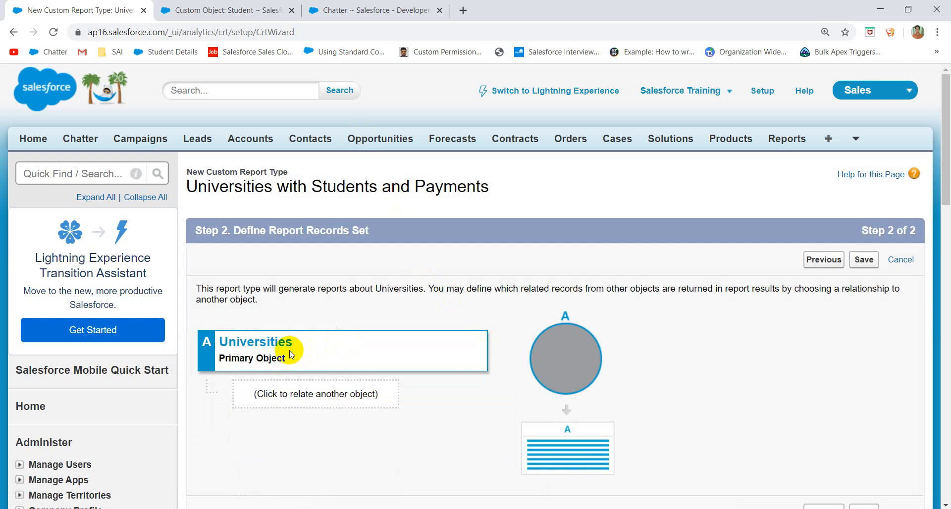
{"action": "scroll", "coordinate": [287, 357], "scroll_direction": "down", "scroll_amount": 3}
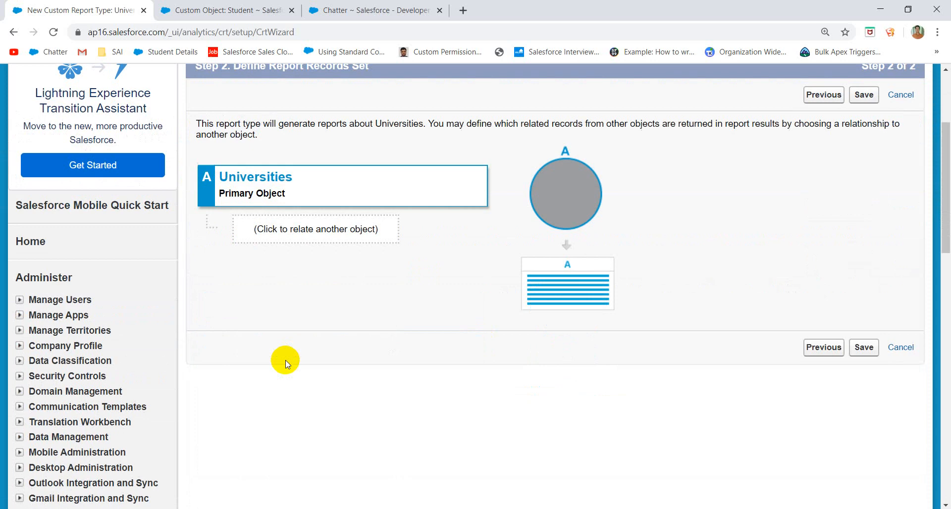
{"action": "left_click", "coordinate": [309, 231]}
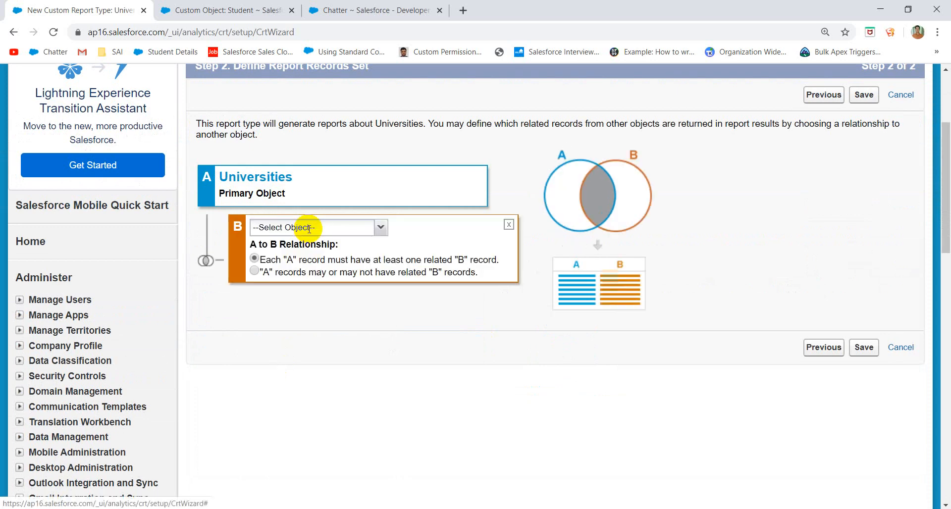
{"action": "left_click", "coordinate": [380, 229]}
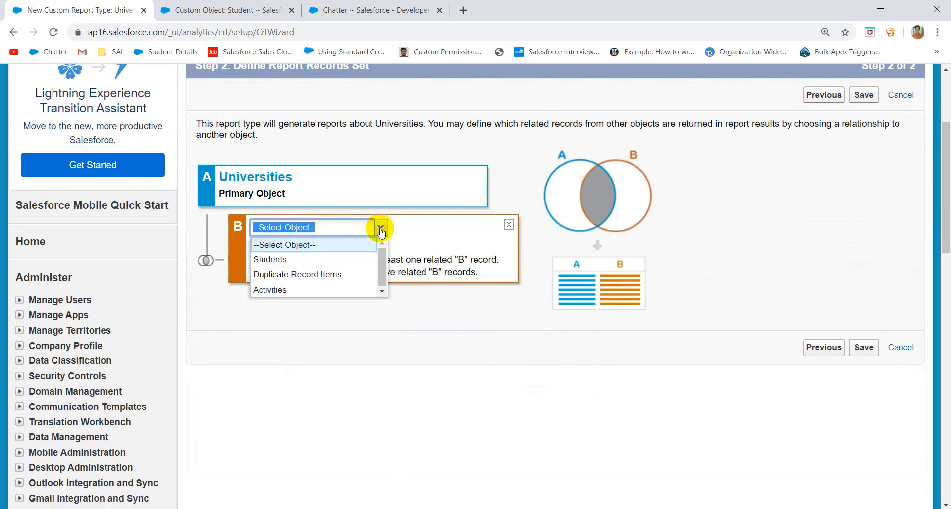
{"action": "left_click", "coordinate": [306, 266]}
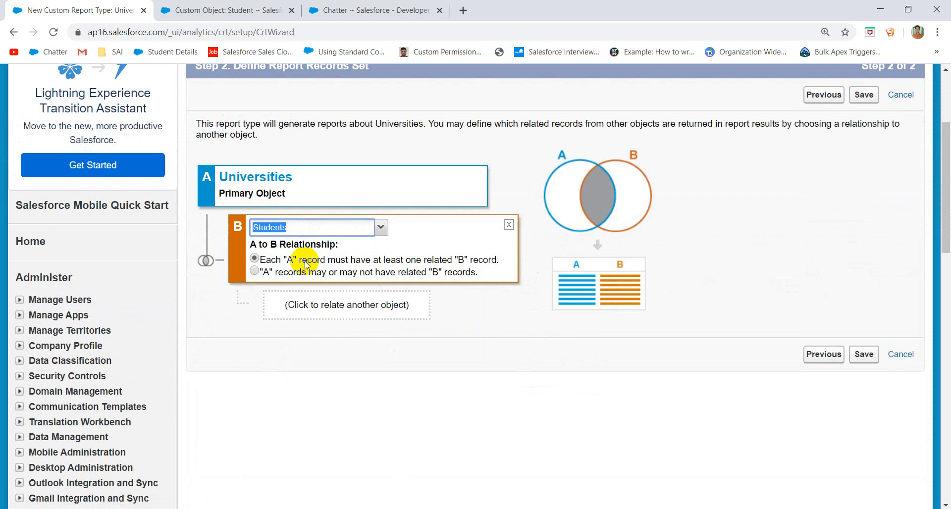
{"action": "left_click", "coordinate": [327, 306]}
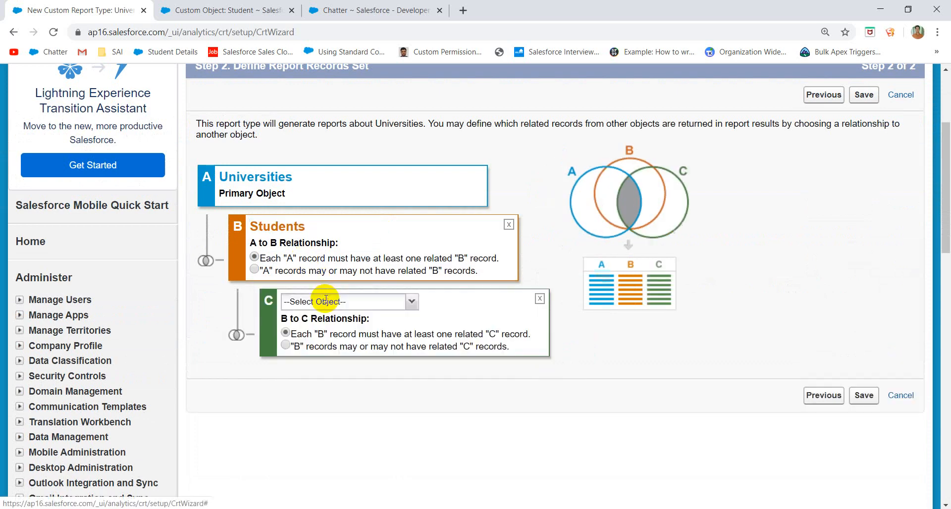
{"action": "left_click", "coordinate": [411, 302]}
{"action": "left_click", "coordinate": [342, 347]}
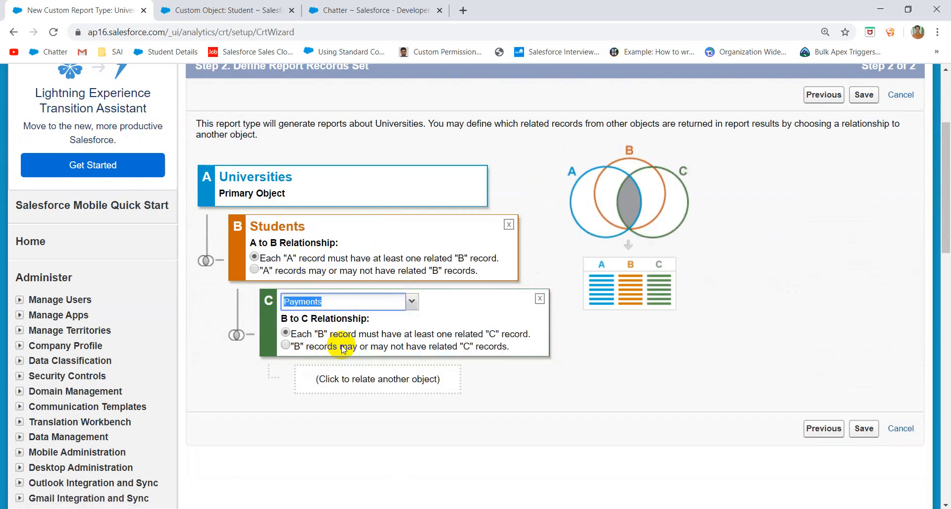
- Remove the extra fourth related object and save the custom report type
{"action": "left_click", "coordinate": [351, 378]}
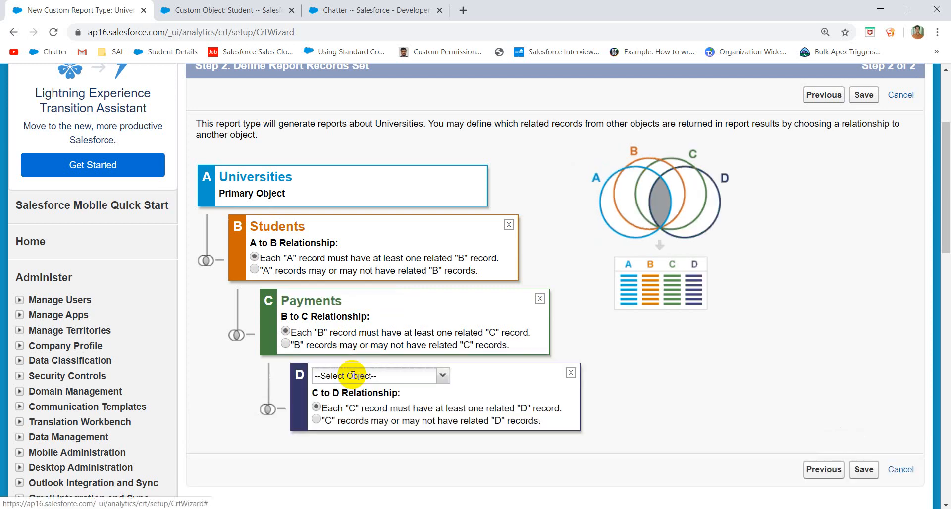
{"action": "left_click", "coordinate": [437, 378]}
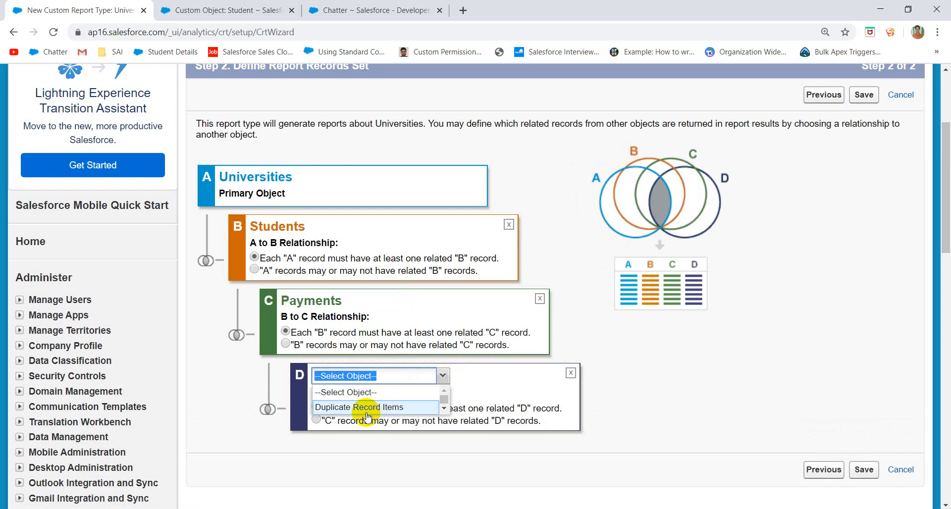
{"action": "left_click", "coordinate": [572, 373]}
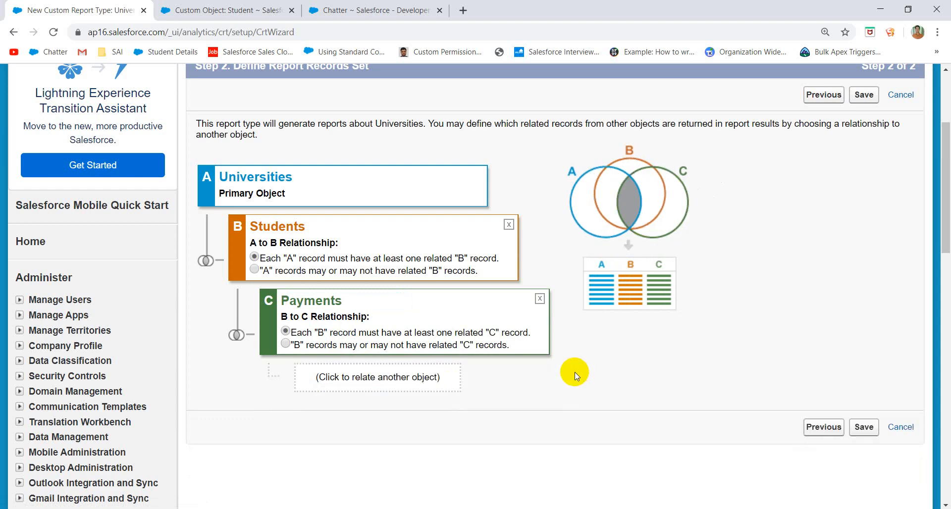
{"action": "left_click_drag", "start_coordinate": [538, 354], "coordinate": [476, 197]}
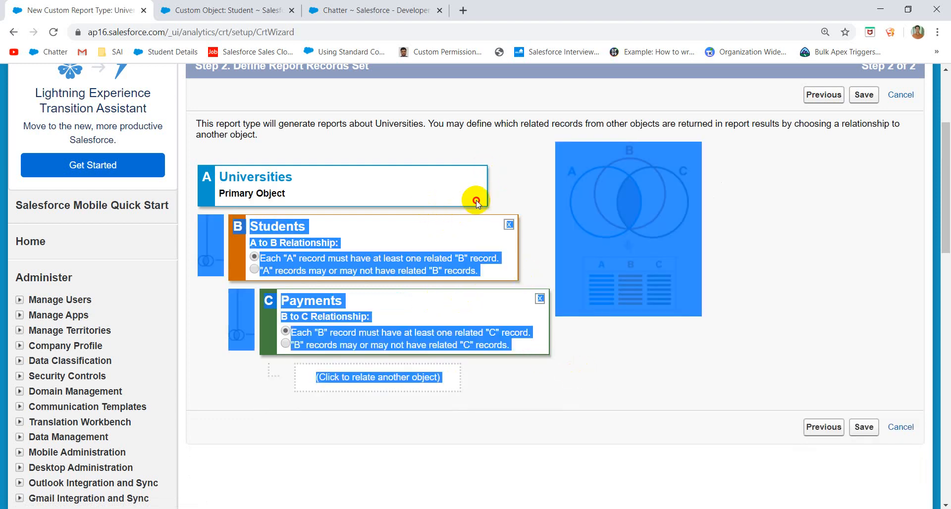
{"action": "left_click", "coordinate": [671, 380]}
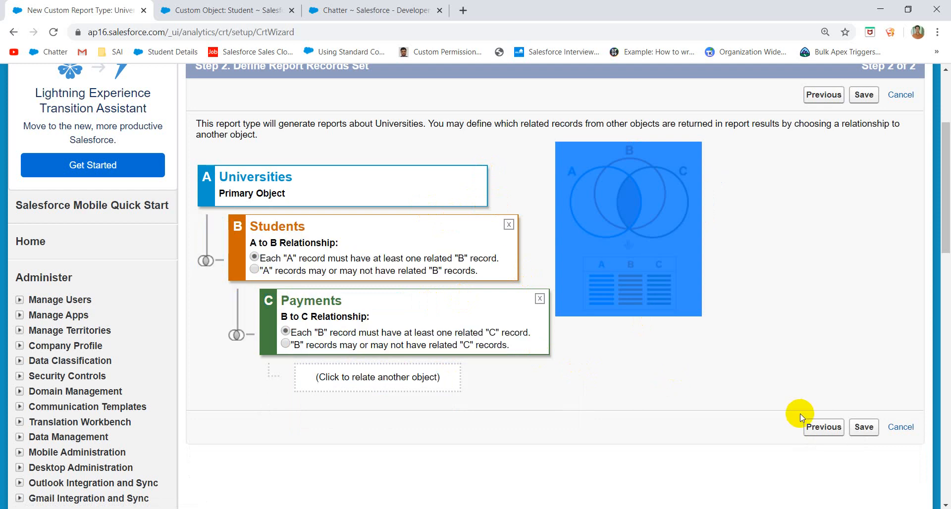
{"action": "left_click", "coordinate": [863, 427]}
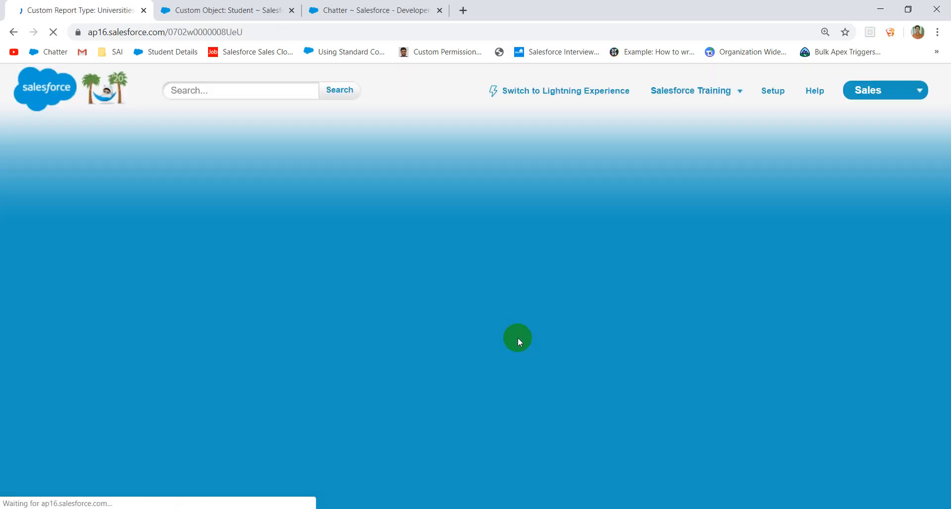
{"action": "scroll", "coordinate": [357, 393], "scroll_direction": "down", "scroll_amount": 8}
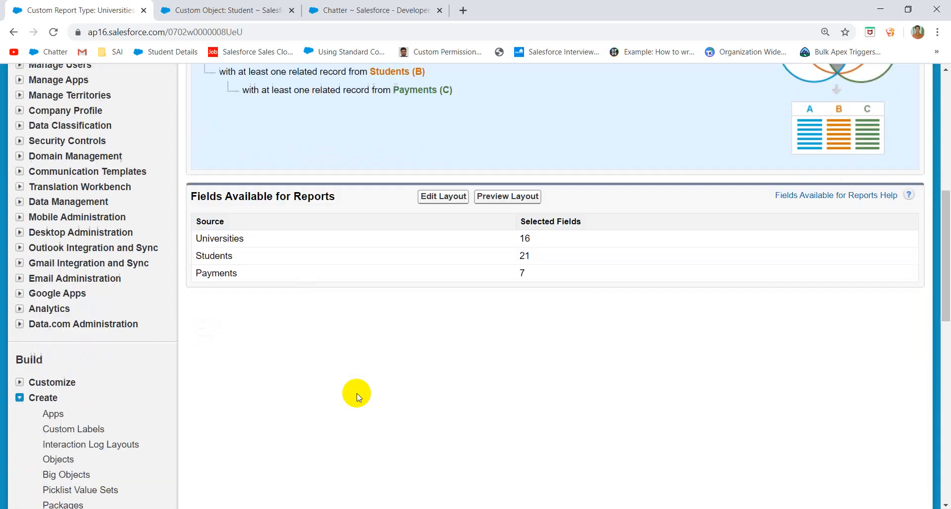
- Remove Last Activity, Last Modified and Owner from the Universities section of the report type's field layout
{"action": "left_click", "coordinate": [450, 196]}
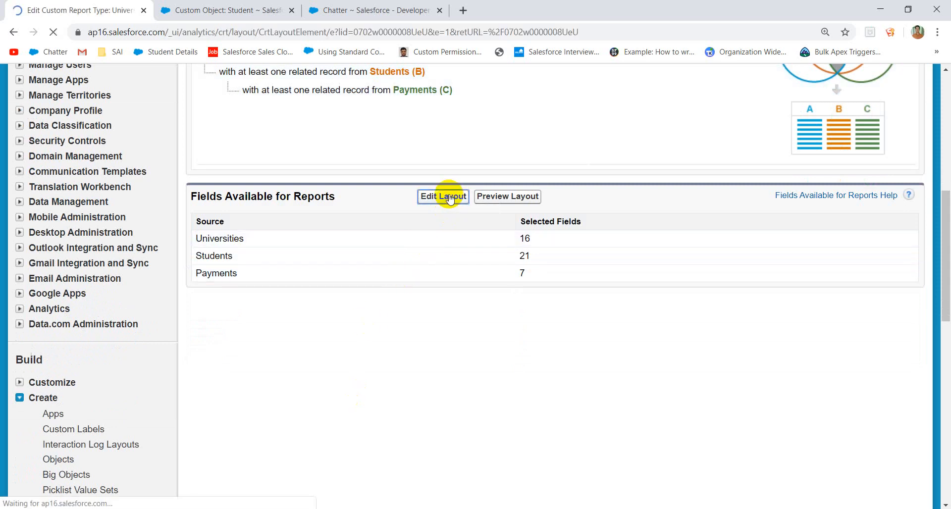
{"action": "scroll", "coordinate": [377, 269], "scroll_direction": "down", "scroll_amount": 9}
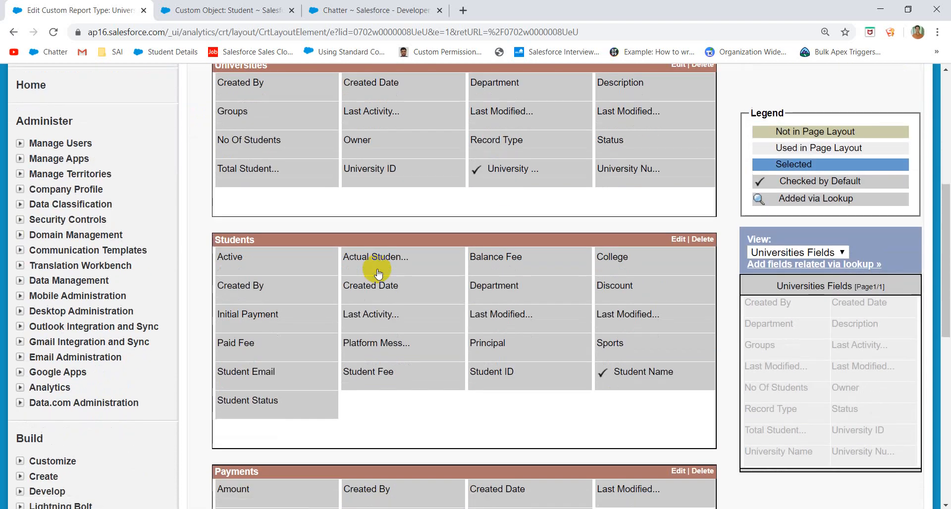
{"action": "mouse_move", "coordinate": [379, 273]}
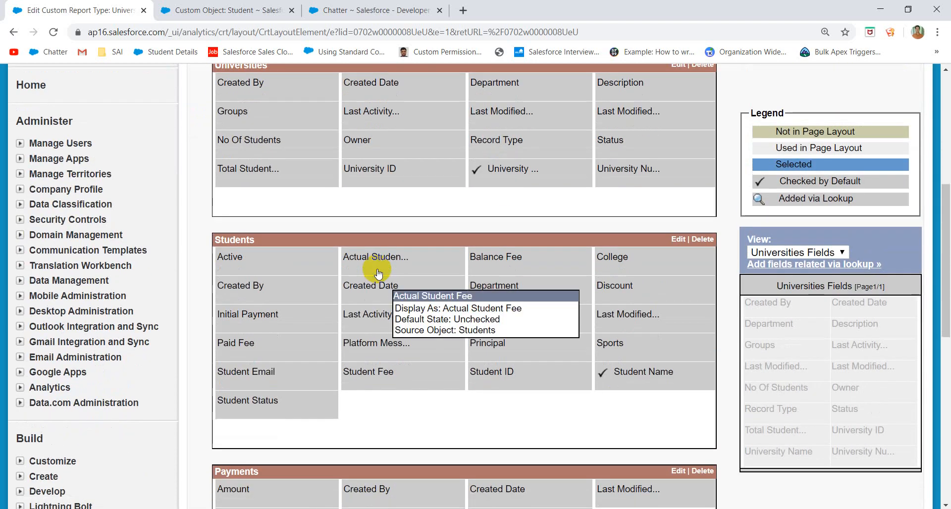
{"action": "scroll", "coordinate": [458, 256], "scroll_direction": "up", "scroll_amount": 3}
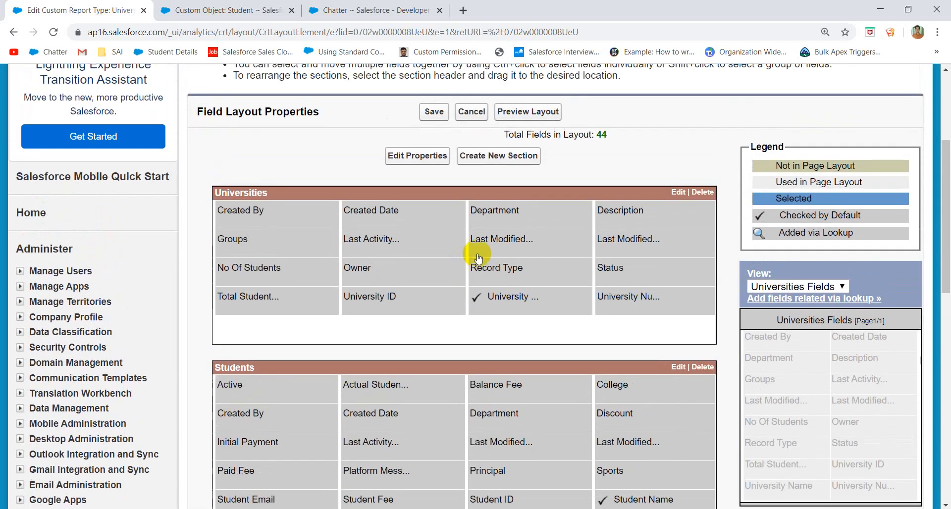
{"action": "mouse_move", "coordinate": [506, 246]}
{"action": "left_click_drag", "start_coordinate": [403, 240], "coordinate": [836, 398]}
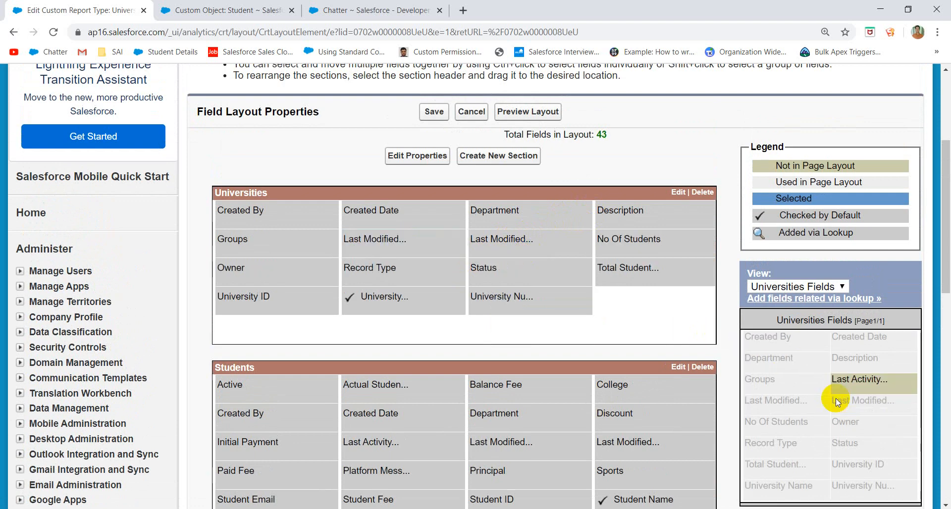
{"action": "left_click_drag", "start_coordinate": [525, 238], "coordinate": [850, 465]}
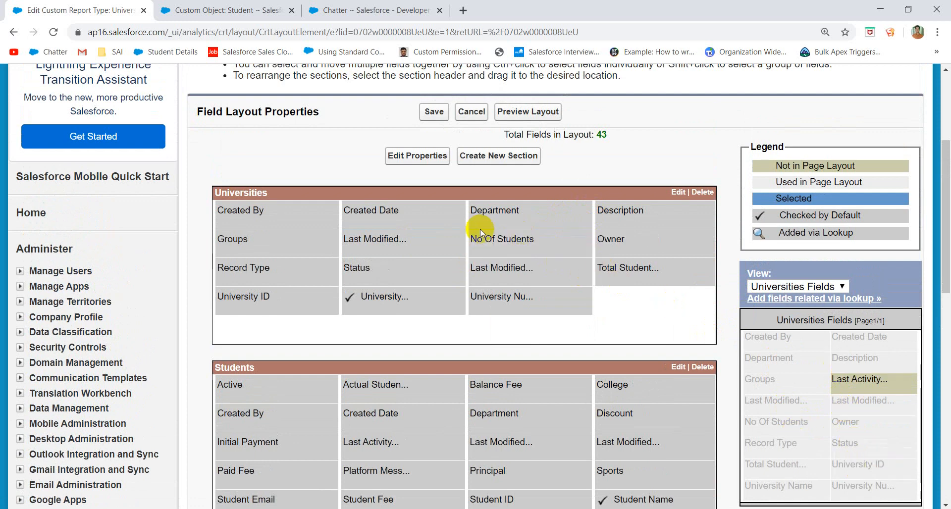
{"action": "left_click_drag", "start_coordinate": [410, 240], "coordinate": [779, 417]}
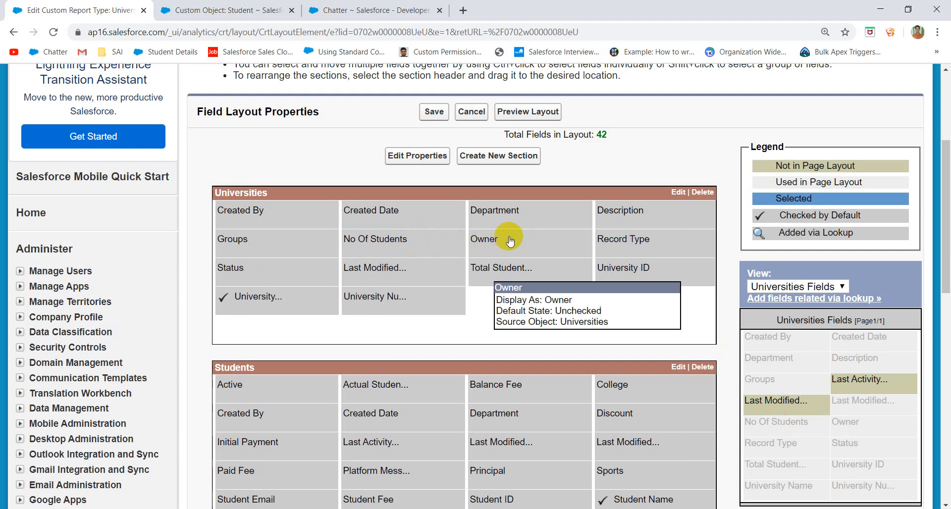
{"action": "left_click_drag", "start_coordinate": [507, 238], "coordinate": [768, 468]}
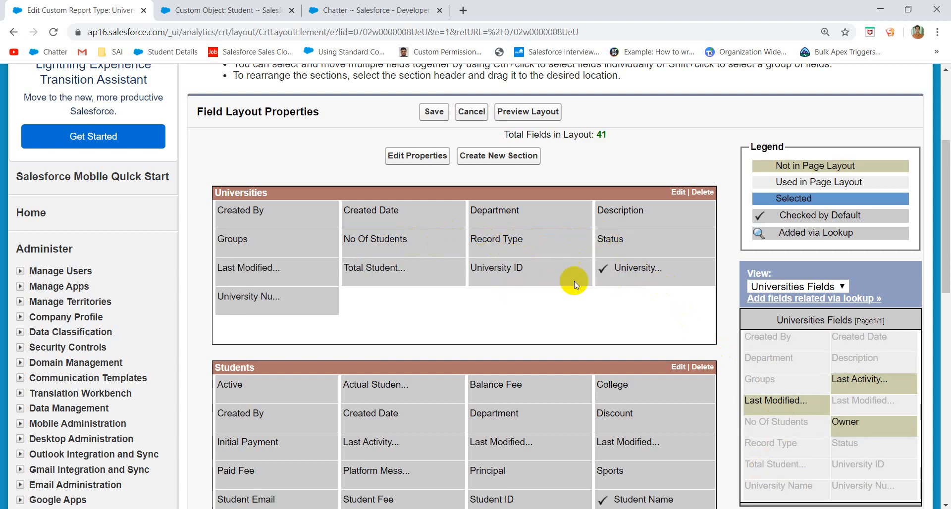
{"action": "left_click_drag", "start_coordinate": [251, 270], "coordinate": [865, 295]}
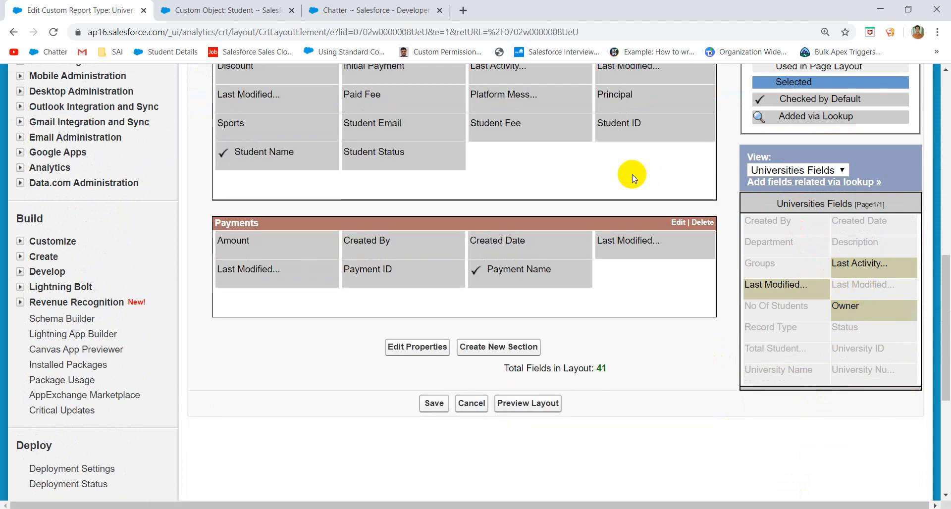
- Move Student Email to the end of the Students section
{"action": "scroll", "coordinate": [633, 175], "scroll_direction": "up", "scroll_amount": 8}
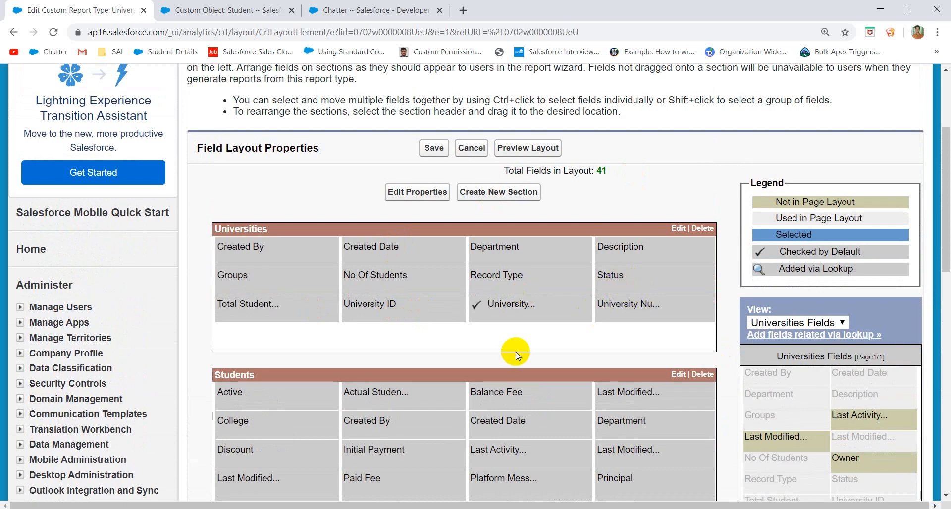
{"action": "scroll", "coordinate": [515, 356], "scroll_direction": "down", "scroll_amount": 5}
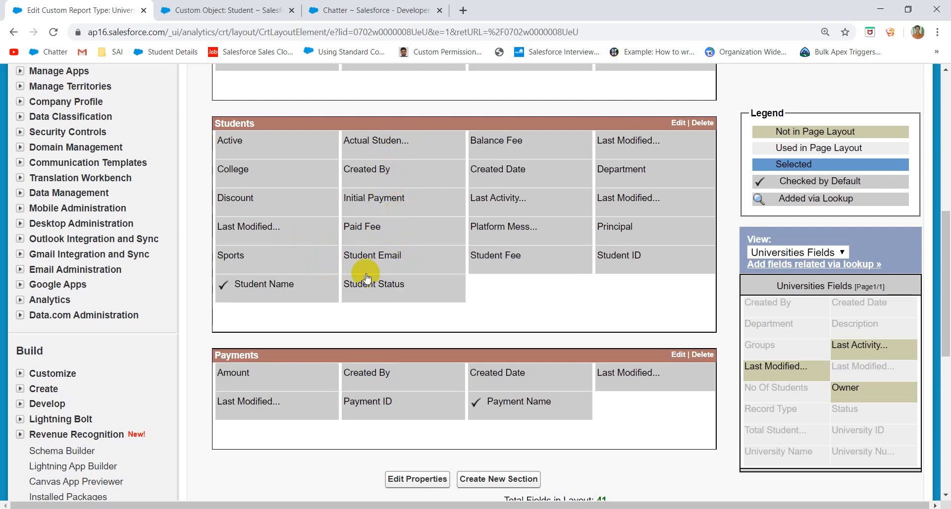
{"action": "left_click_drag", "start_coordinate": [362, 255], "coordinate": [813, 365]}
- List Students fields in the palette and add University to the Students section
{"action": "left_click", "coordinate": [842, 253]}
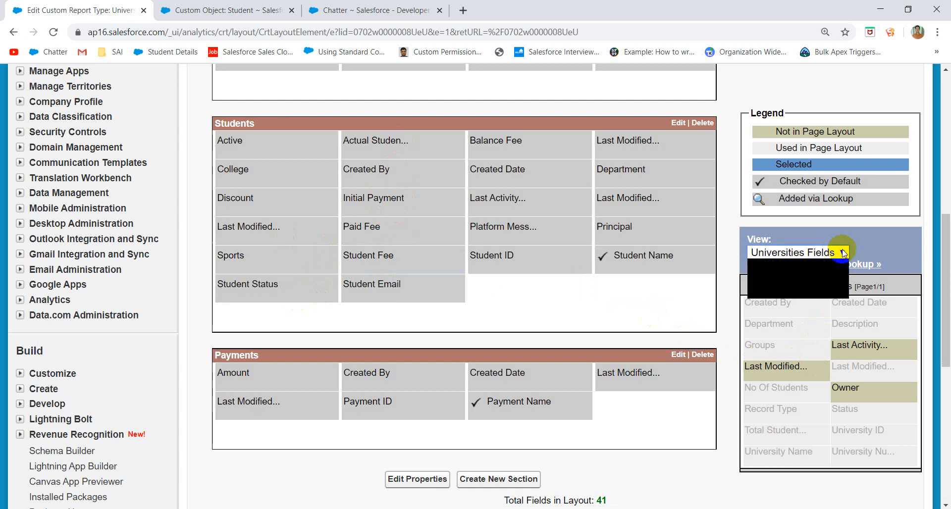
{"action": "left_click", "coordinate": [801, 275]}
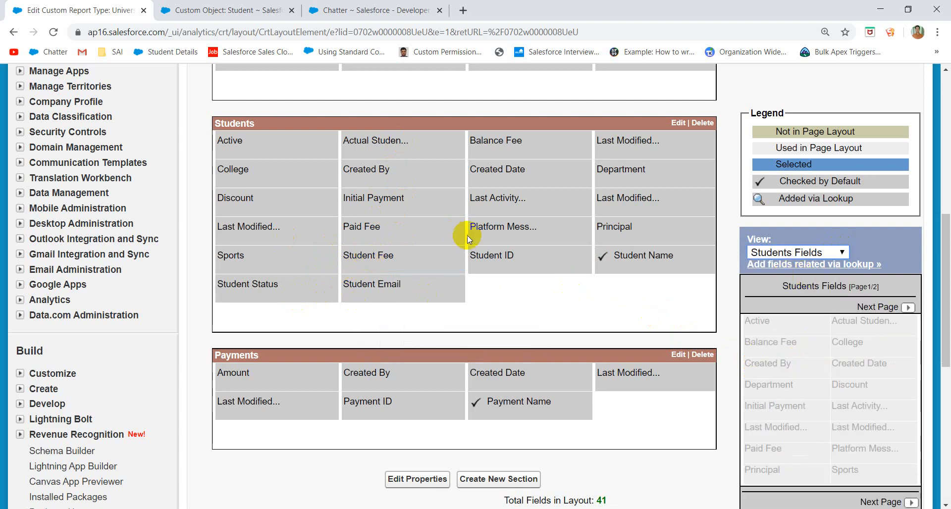
{"action": "left_click_drag", "start_coordinate": [379, 289], "coordinate": [907, 321]}
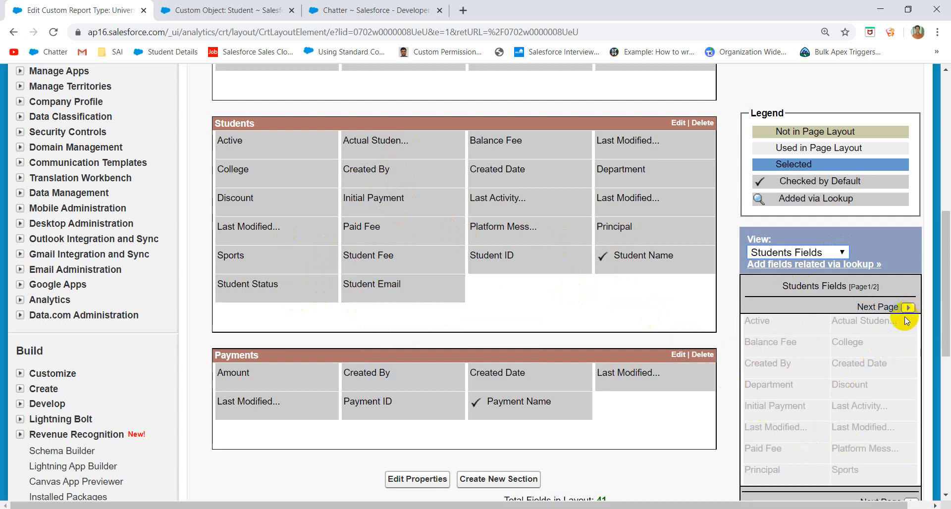
{"action": "left_click_drag", "start_coordinate": [416, 287], "coordinate": [863, 421]}
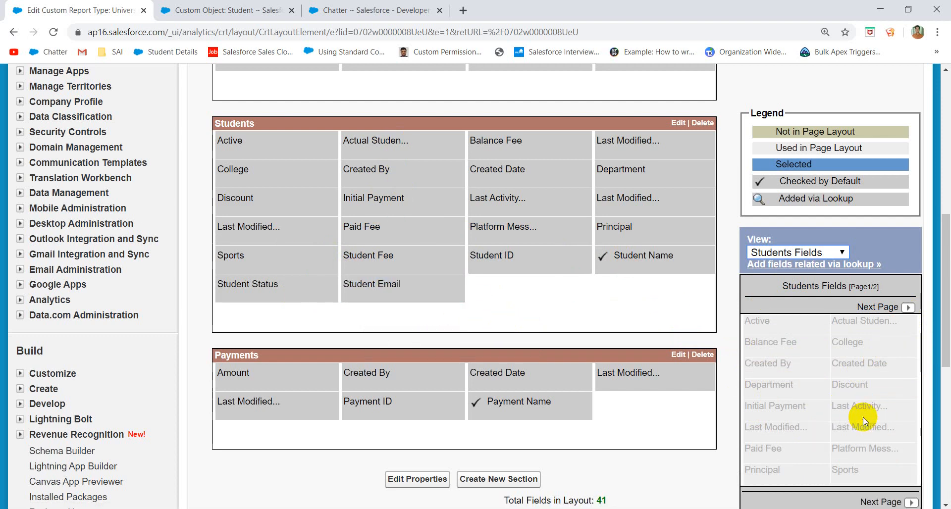
{"action": "left_click", "coordinate": [910, 308]}
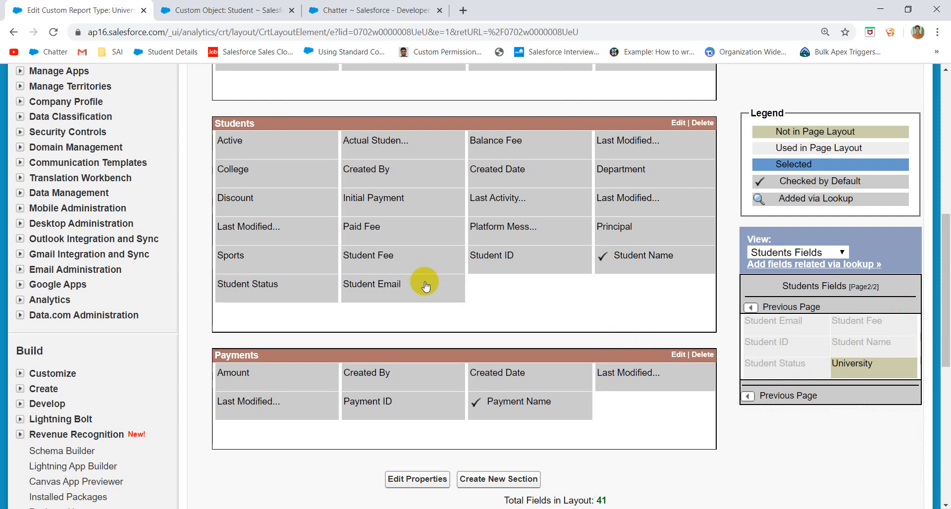
{"action": "left_click_drag", "start_coordinate": [386, 288], "coordinate": [435, 299]}
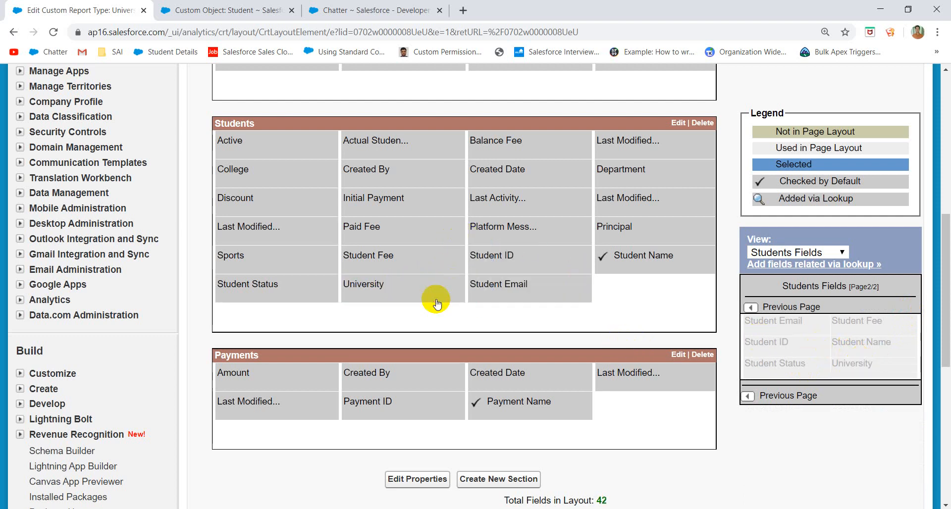
- Reposition Last Activity and Last Modified By within the Students section
{"action": "left_click", "coordinate": [505, 287]}
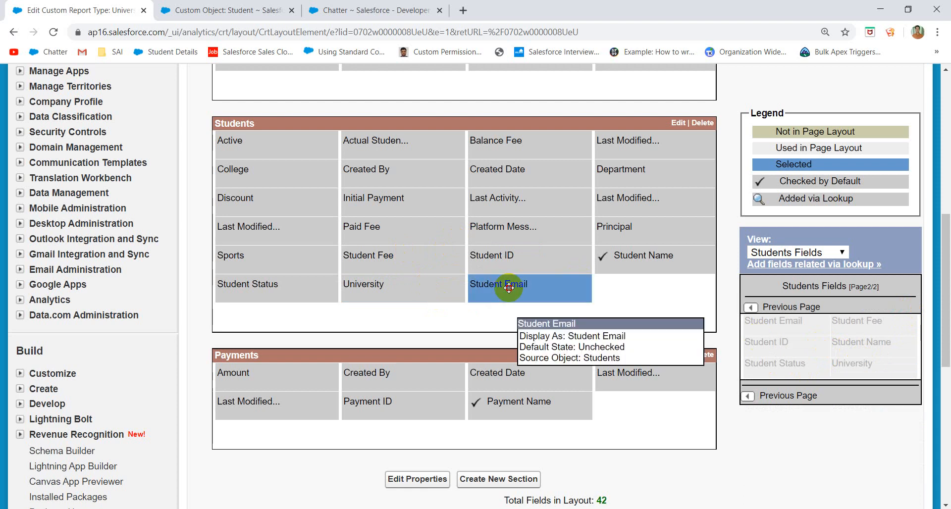
{"action": "left_click_drag", "start_coordinate": [503, 289], "coordinate": [813, 286]}
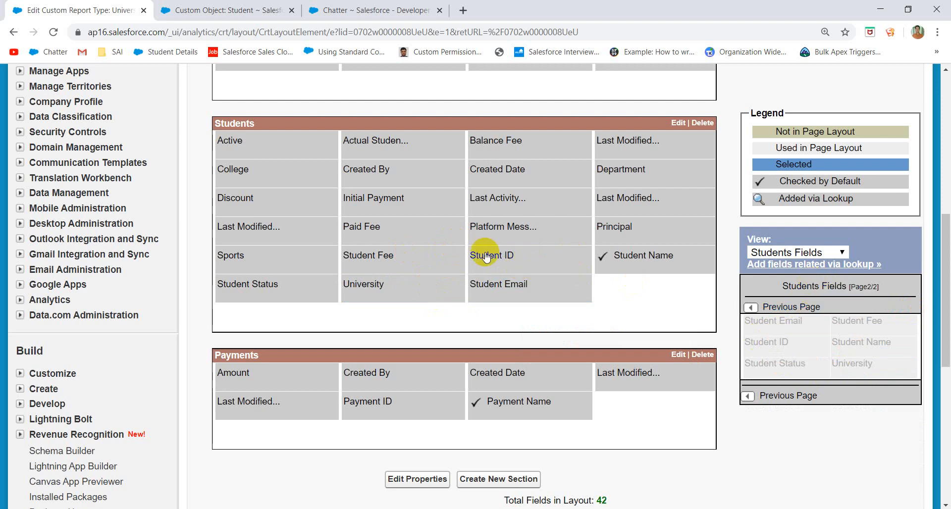
{"action": "left_click_drag", "start_coordinate": [518, 197], "coordinate": [824, 333]}
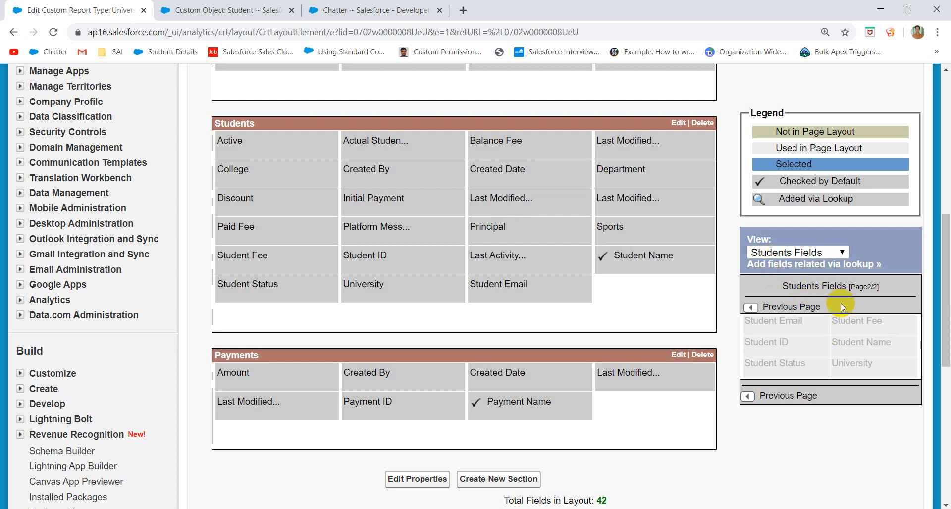
{"action": "left_click", "coordinate": [752, 307]}
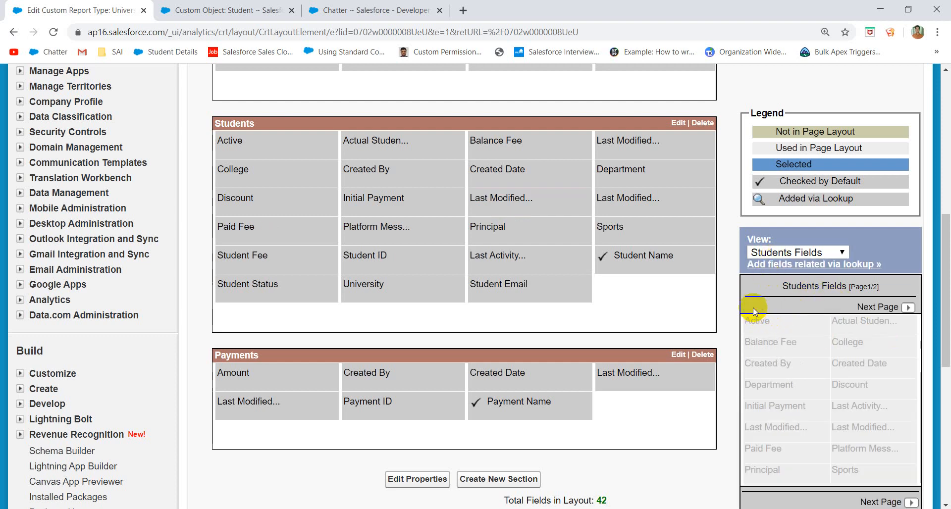
{"action": "left_click_drag", "start_coordinate": [552, 198], "coordinate": [803, 430]}
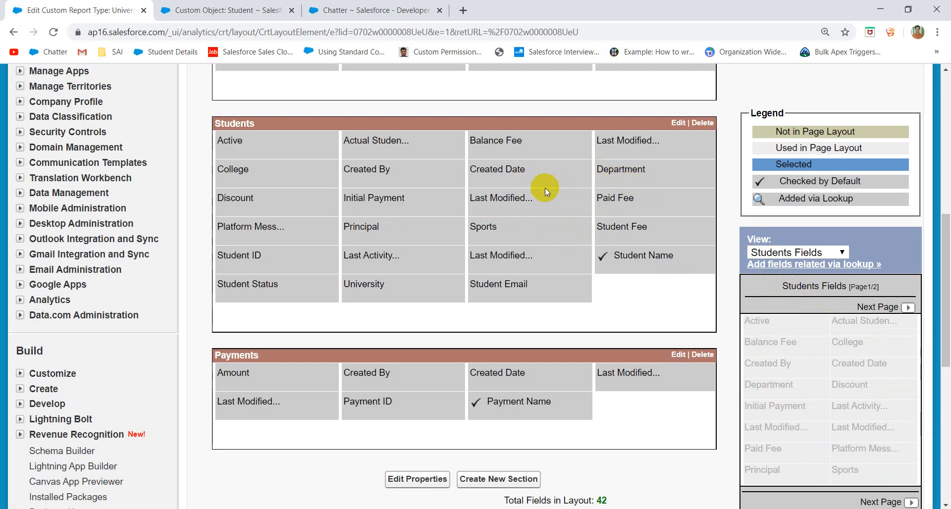
- Remove Last Modified Date and Created Date from the Students section
{"action": "left_click_drag", "start_coordinate": [514, 197], "coordinate": [846, 307]}
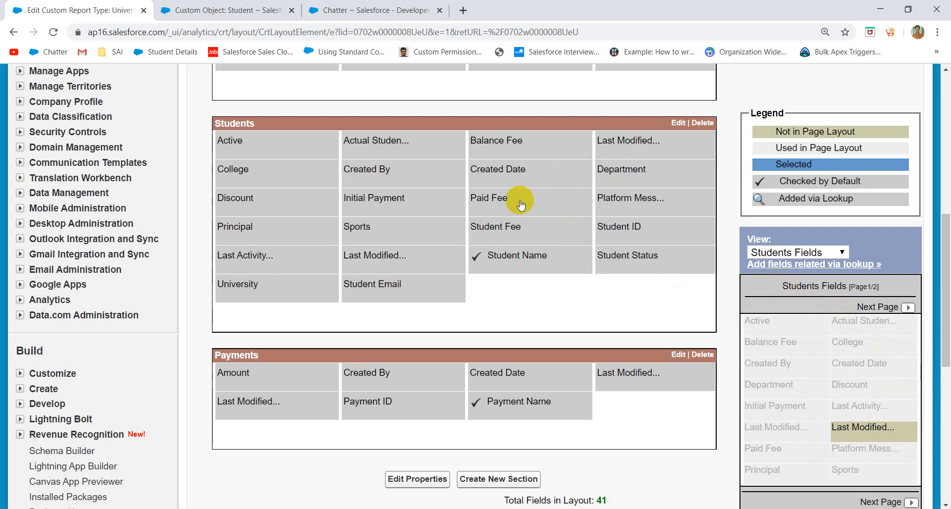
{"action": "left_click_drag", "start_coordinate": [495, 168], "coordinate": [825, 380]}
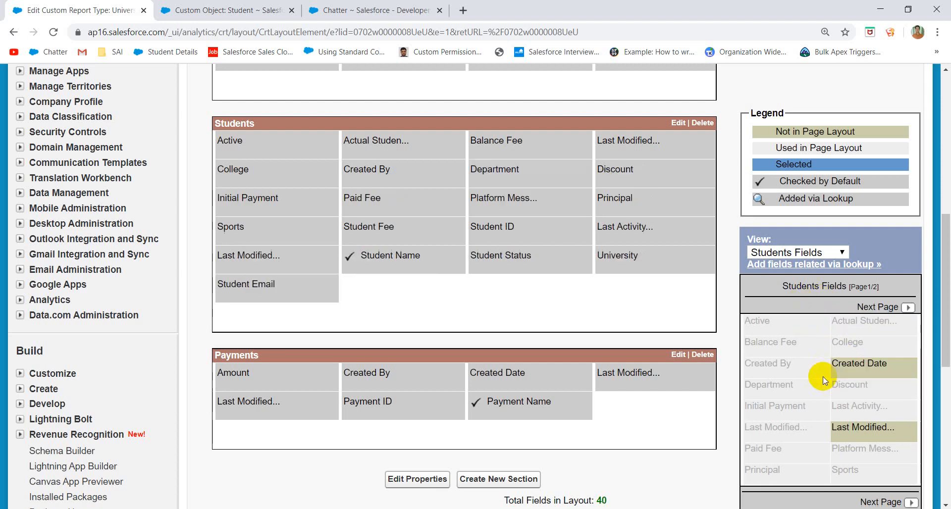
{"action": "scroll", "coordinate": [822, 377], "scroll_direction": "down", "scroll_amount": 4}
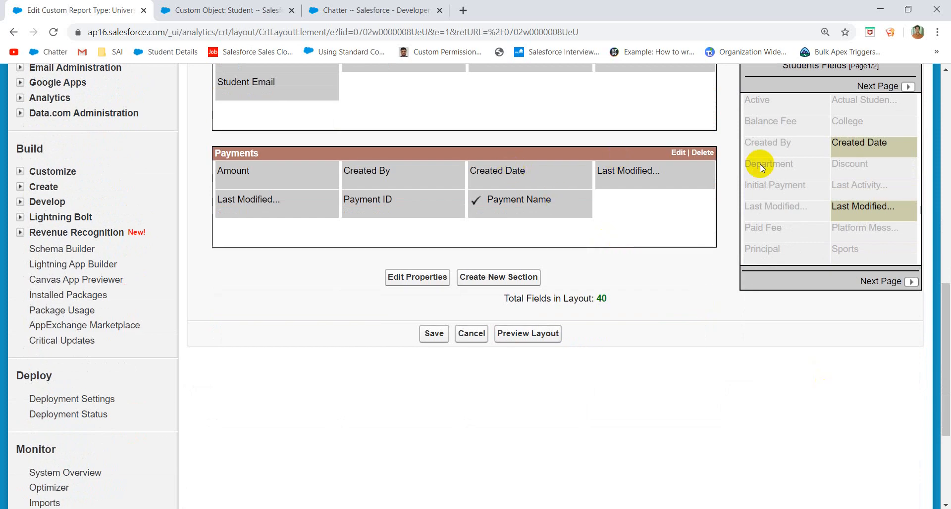
{"action": "scroll", "coordinate": [760, 164], "scroll_direction": "up", "scroll_amount": 5}
- List Payments fields, add Student to Payments, and remove its Last Modified and Created Date fields
{"action": "left_click", "coordinate": [798, 251]}
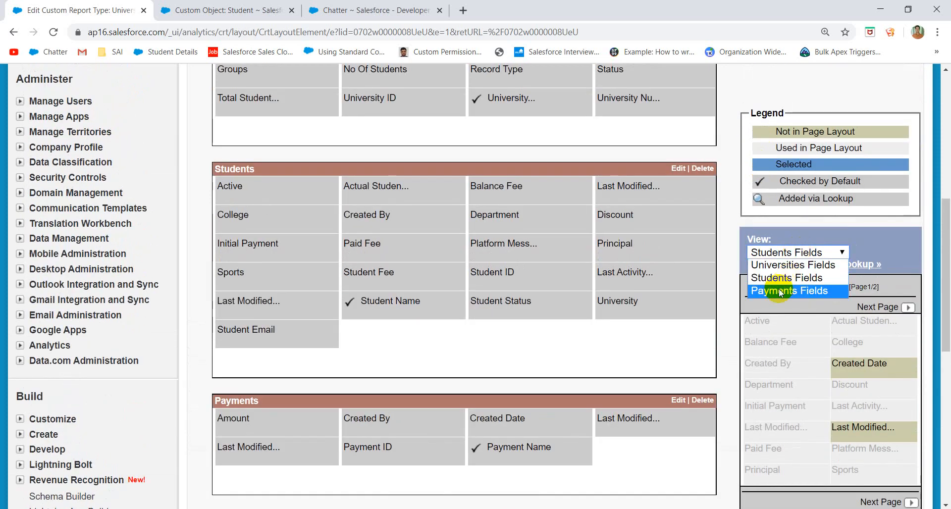
{"action": "left_click", "coordinate": [779, 291]}
{"action": "scroll", "coordinate": [659, 329], "scroll_direction": "down", "scroll_amount": 2}
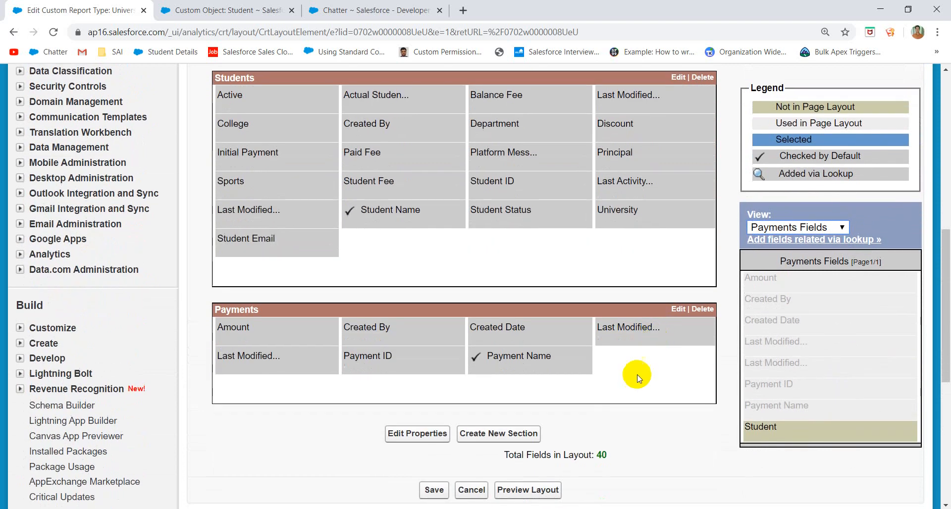
{"action": "left_click_drag", "start_coordinate": [778, 429], "coordinate": [587, 374]}
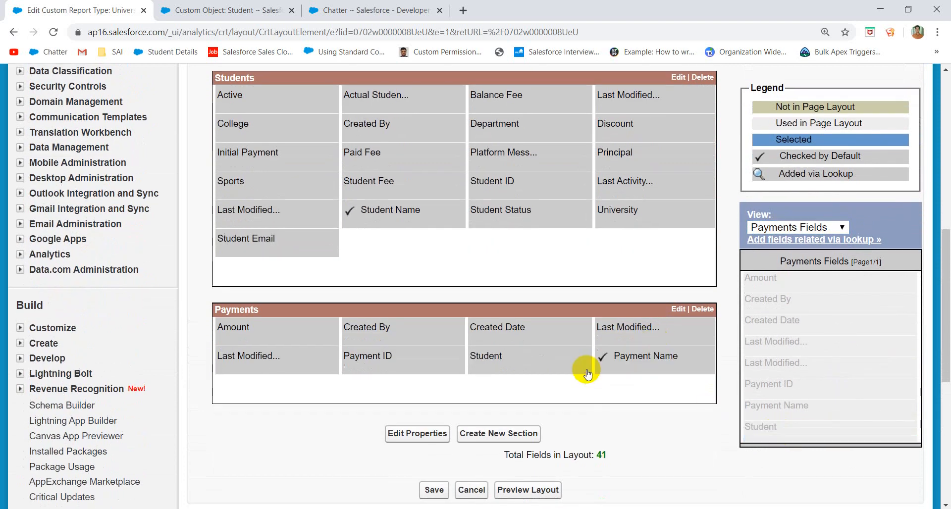
{"action": "left_click_drag", "start_coordinate": [628, 342], "coordinate": [876, 325]}
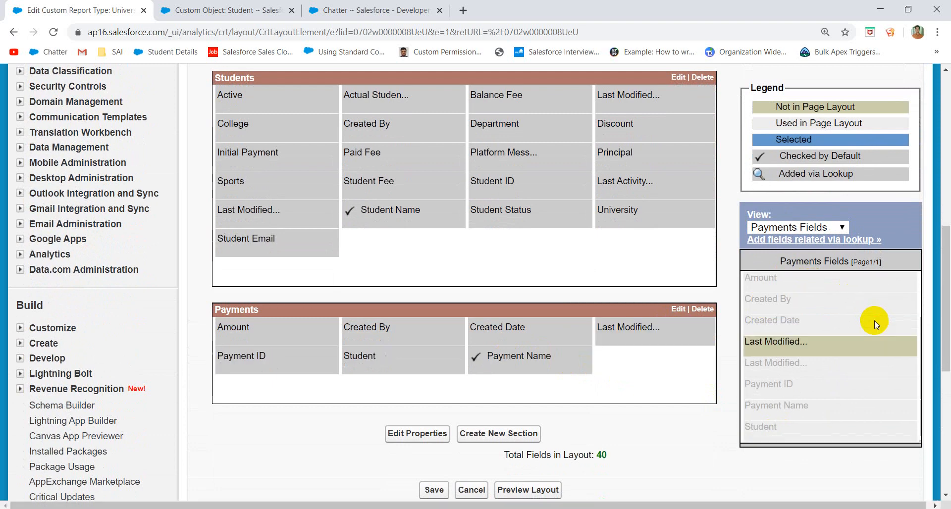
{"action": "left_click_drag", "start_coordinate": [516, 330], "coordinate": [881, 291]}
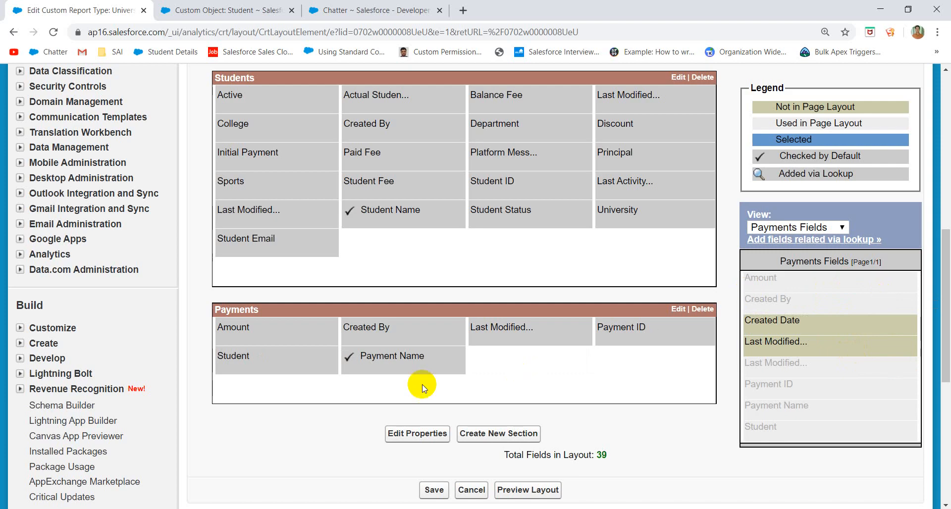
{"action": "scroll", "coordinate": [364, 238], "scroll_direction": "up", "scroll_amount": 4}
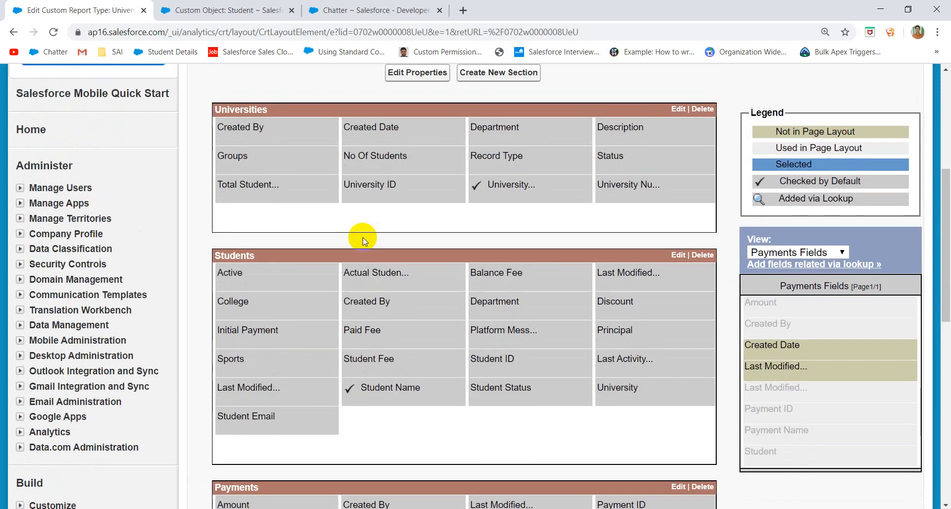
{"action": "scroll", "coordinate": [407, 210], "scroll_direction": "up", "scroll_amount": 2}
{"action": "scroll", "coordinate": [393, 303], "scroll_direction": "down", "scroll_amount": 8}
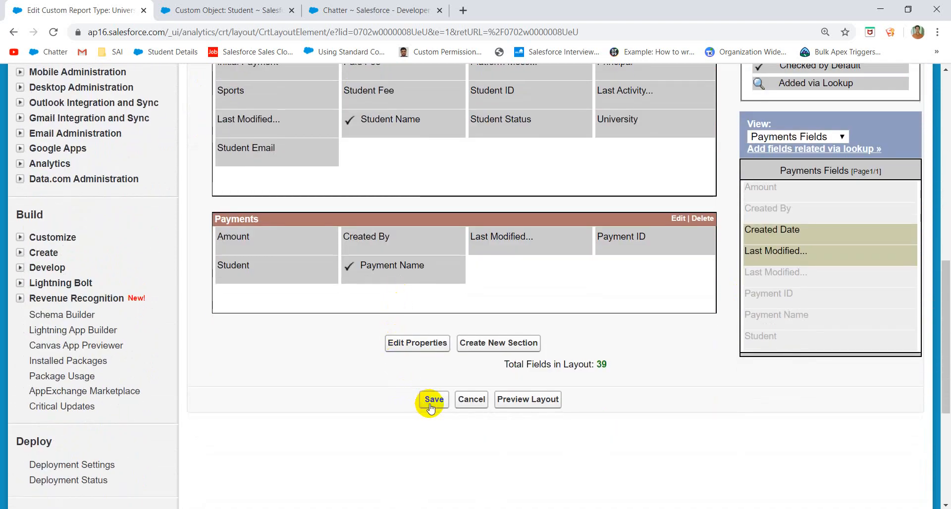
- Save the field layout, then create a report of type Universities with Students and Payments from Other Reports
{"action": "left_click", "coordinate": [431, 403]}
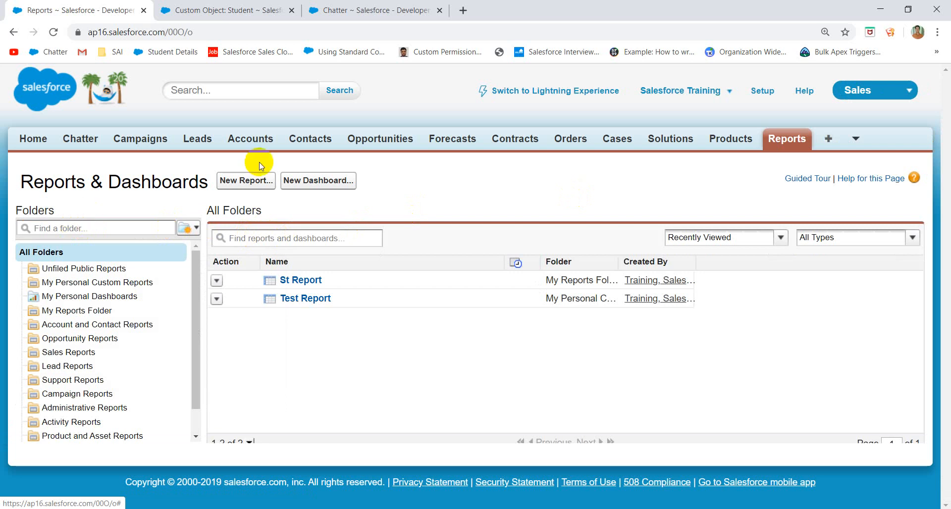
{"action": "left_click", "coordinate": [250, 181]}
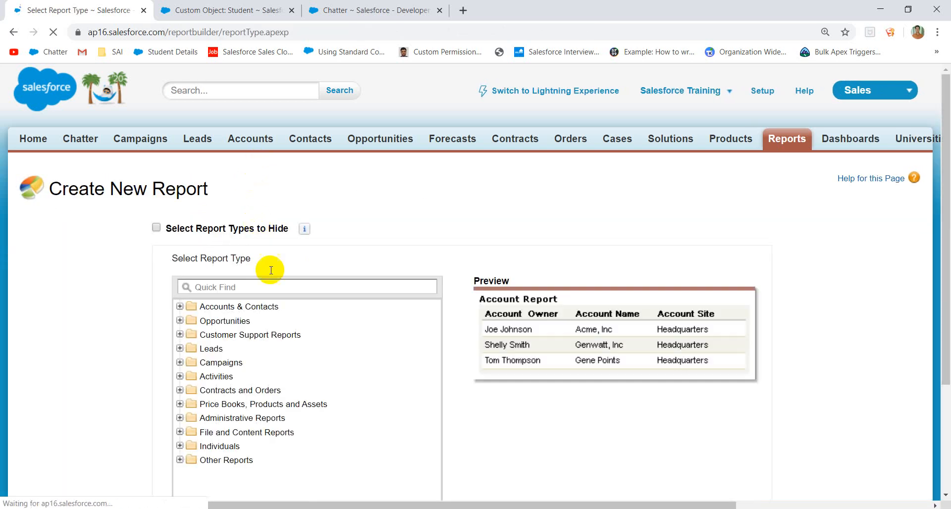
{"action": "left_click", "coordinate": [254, 287]}
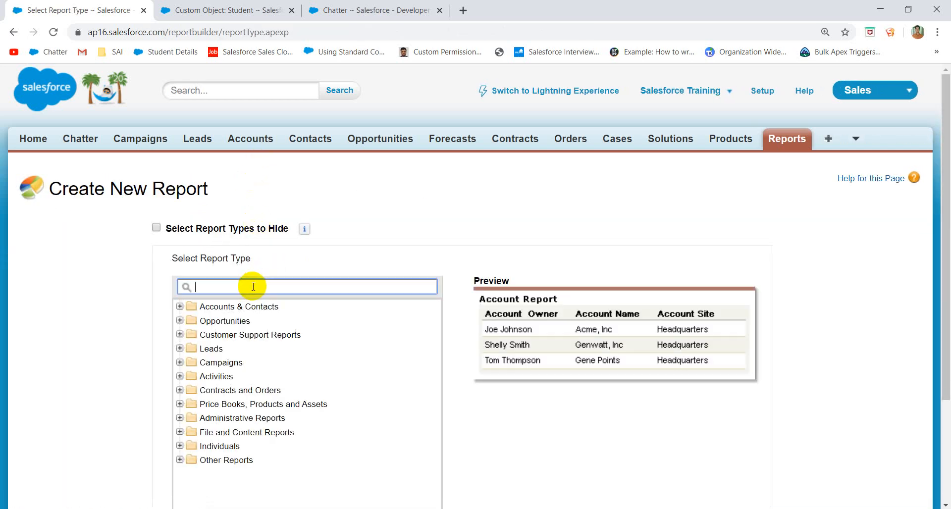
{"action": "left_click", "coordinate": [181, 465]}
{"action": "scroll", "coordinate": [298, 453], "scroll_direction": "down", "scroll_amount": 3}
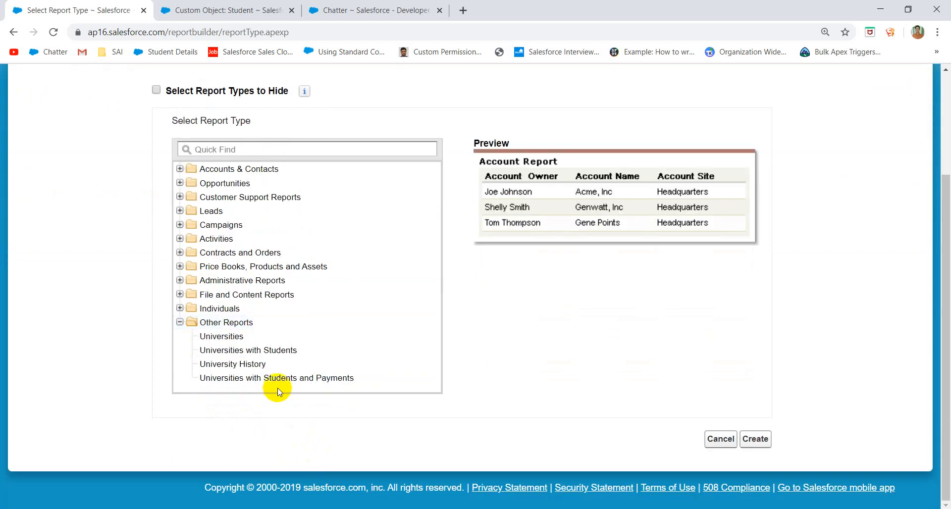
{"action": "left_click", "coordinate": [266, 383]}
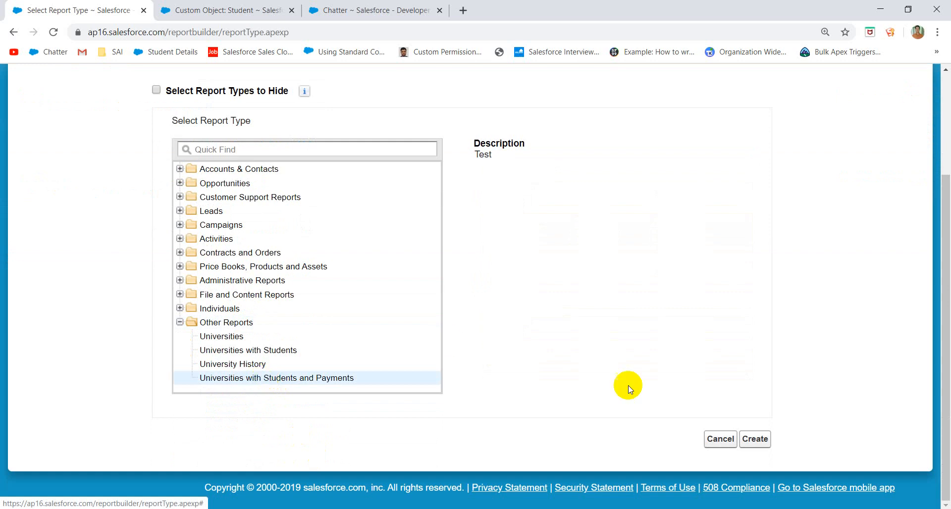
{"action": "left_click", "coordinate": [761, 442]}
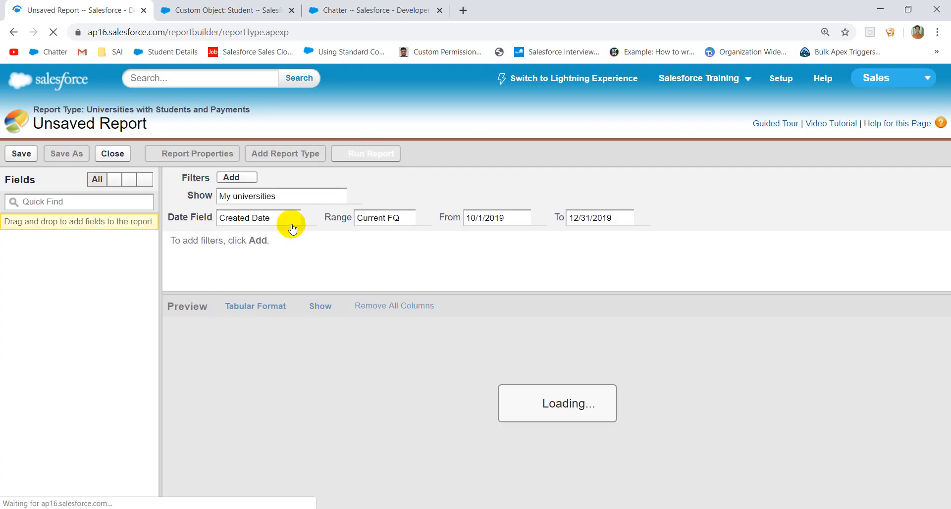
- Add No Of Students and Record Type columns, showing All universities over All Time
{"action": "scroll", "coordinate": [99, 282], "scroll_direction": "down", "scroll_amount": 2}
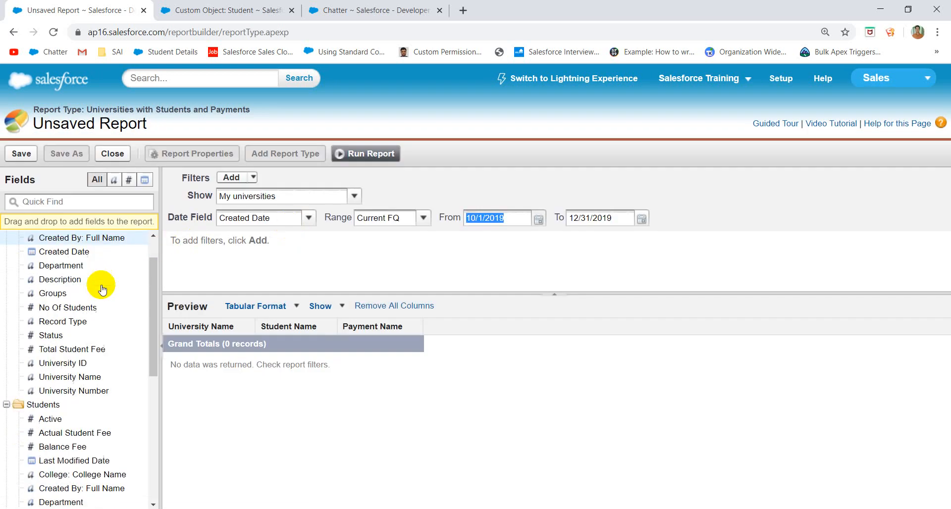
{"action": "scroll", "coordinate": [100, 300], "scroll_direction": "up", "scroll_amount": 2}
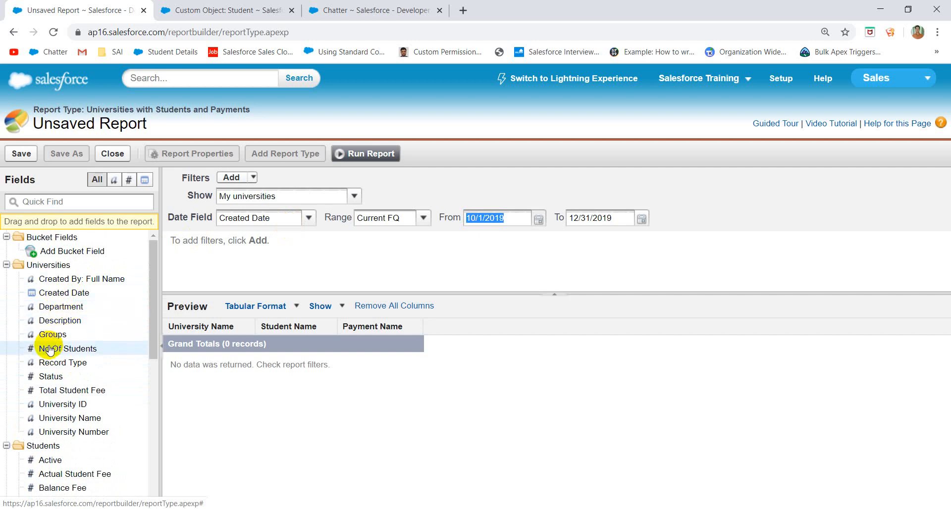
{"action": "left_click_drag", "start_coordinate": [52, 349], "coordinate": [408, 338]}
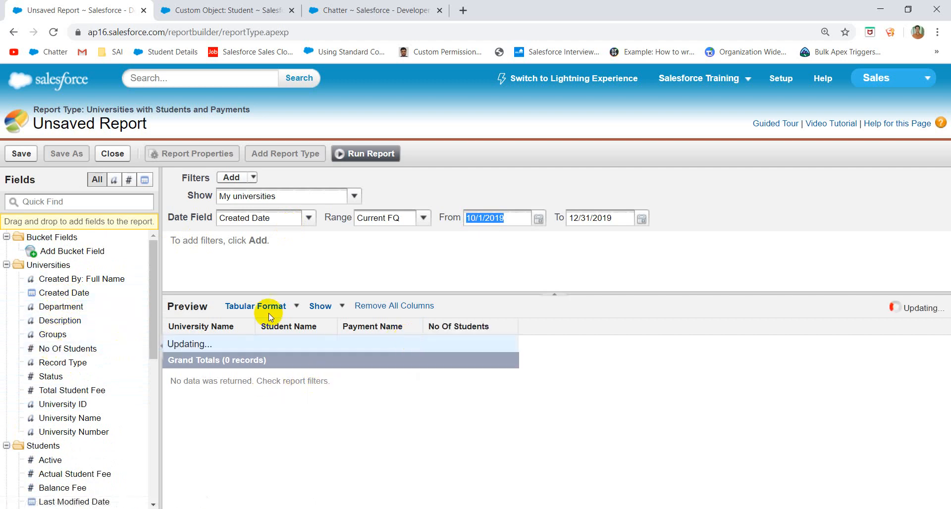
{"action": "left_click_drag", "start_coordinate": [56, 368], "coordinate": [563, 327]}
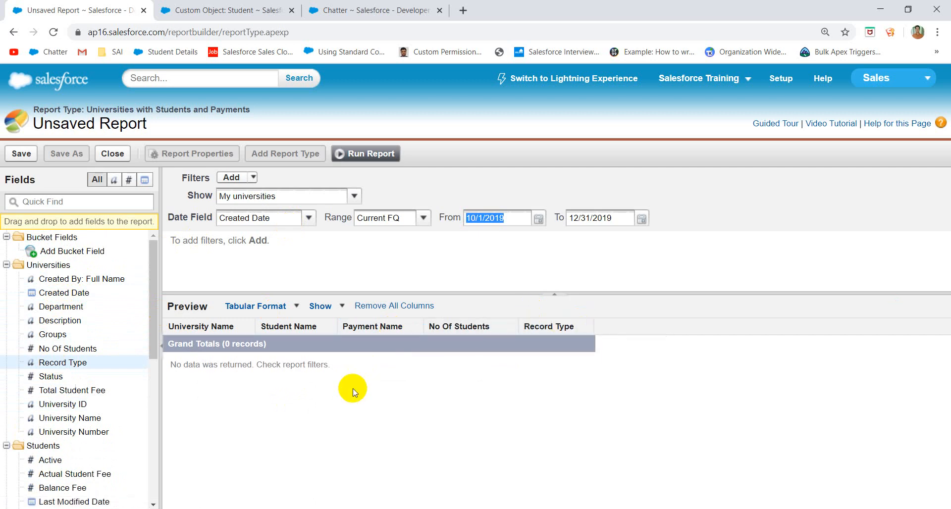
{"action": "left_click", "coordinate": [354, 197]}
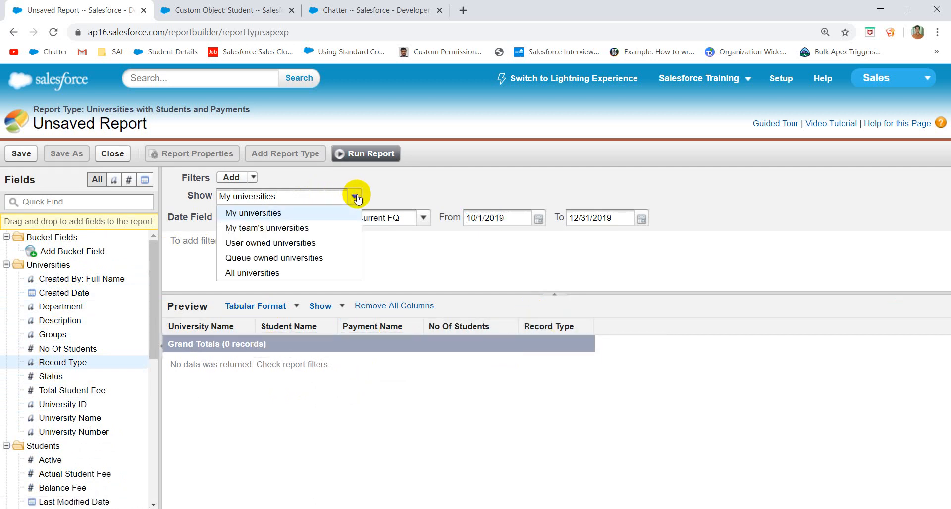
{"action": "left_click", "coordinate": [270, 273]}
{"action": "left_click", "coordinate": [424, 219]}
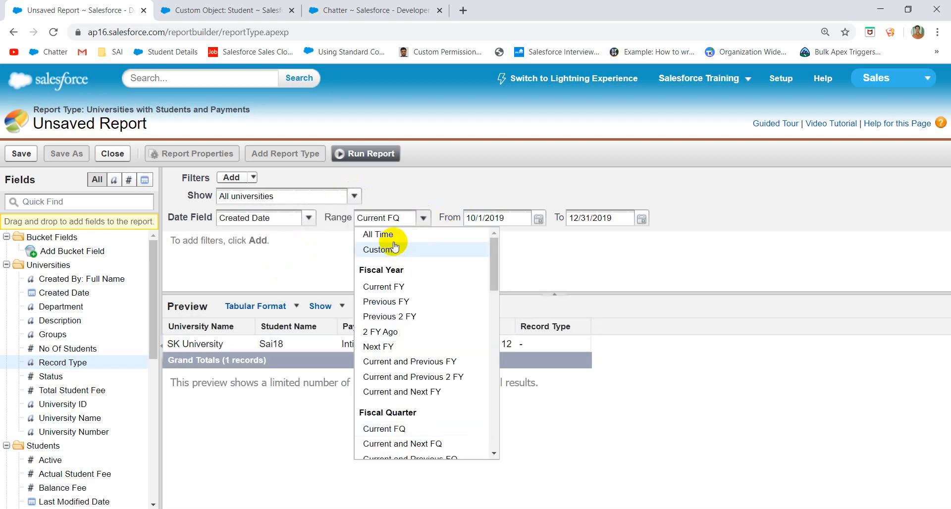
{"action": "left_click", "coordinate": [397, 235]}
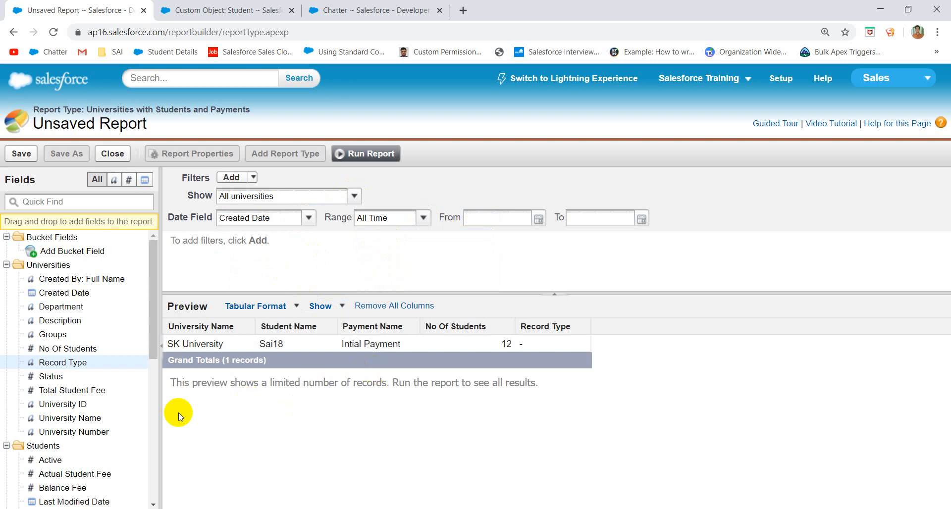
- Add Actual Student Fee and Payment ID columns to the report preview
{"action": "left_click", "coordinate": [118, 420]}
{"action": "left_click_drag", "start_coordinate": [119, 420], "coordinate": [142, 420]}
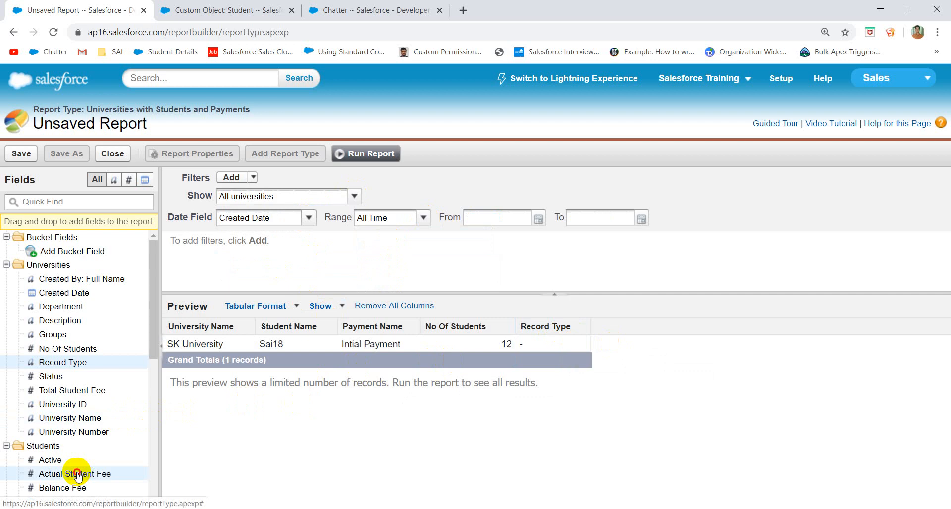
{"action": "left_click_drag", "start_coordinate": [78, 475], "coordinate": [603, 328]}
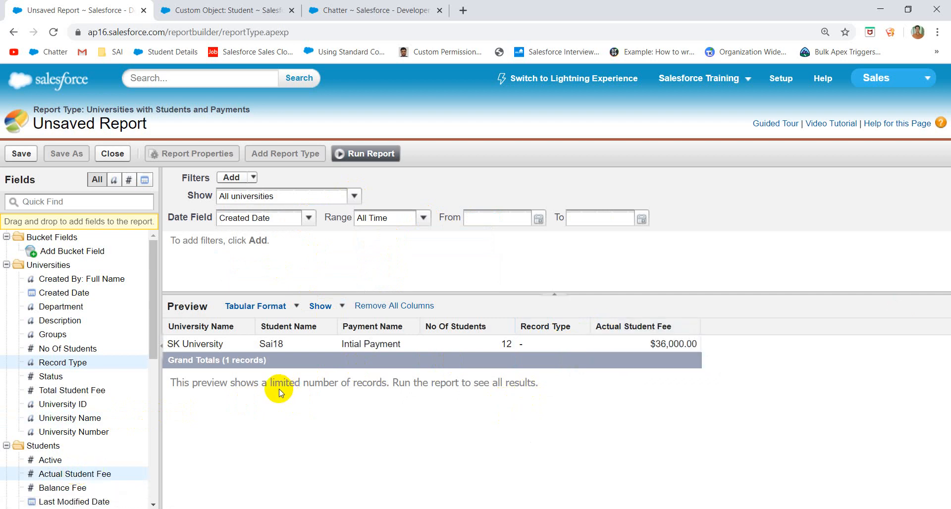
{"action": "scroll", "coordinate": [42, 404], "scroll_direction": "down", "scroll_amount": 6}
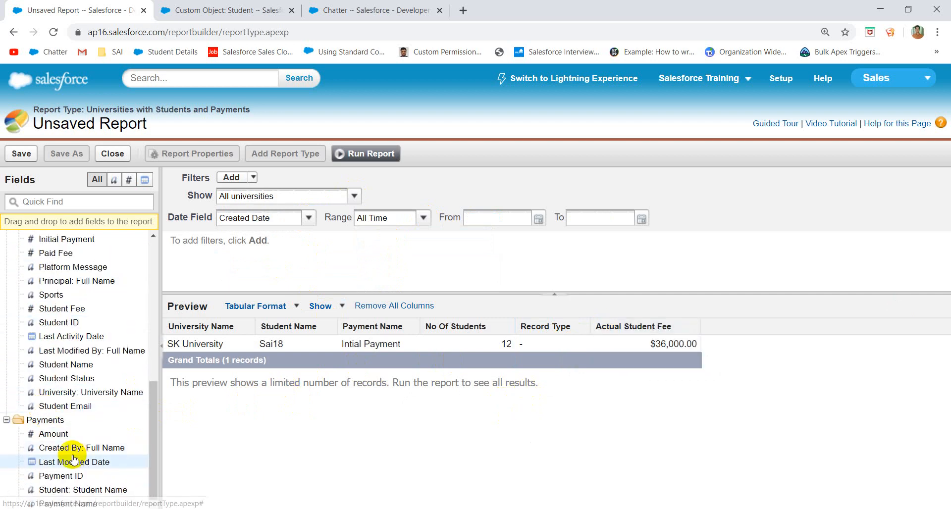
{"action": "left_click_drag", "start_coordinate": [61, 476], "coordinate": [676, 382]}
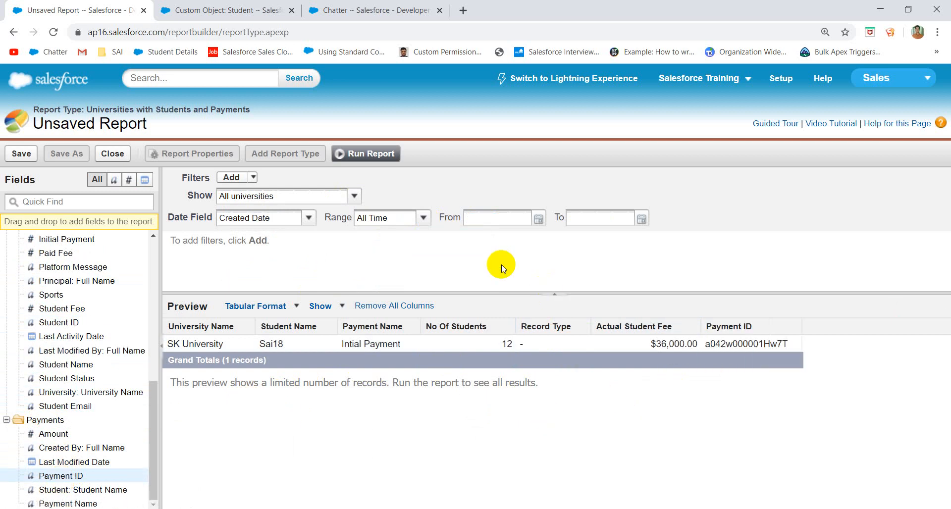
- Run the report to see SK University's results: one record, $36,000.00
{"action": "left_click", "coordinate": [375, 260]}
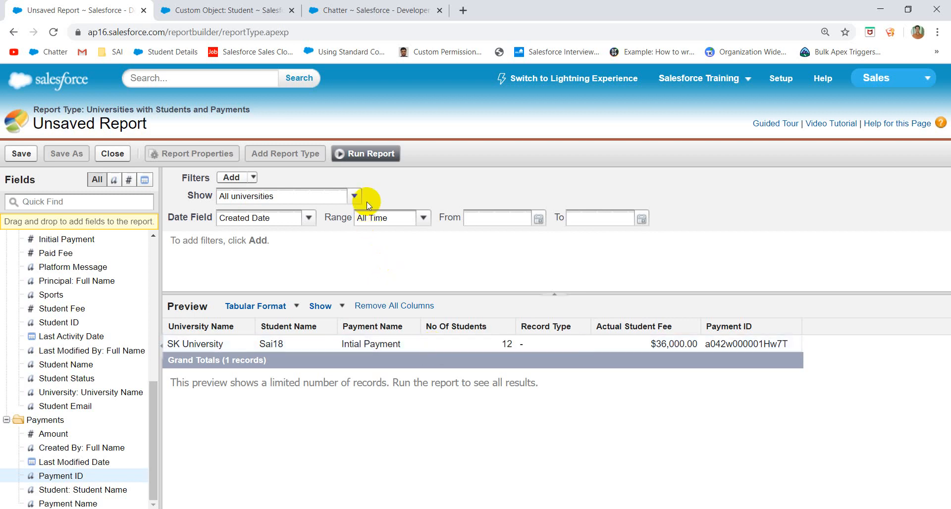
{"action": "left_click", "coordinate": [366, 154]}
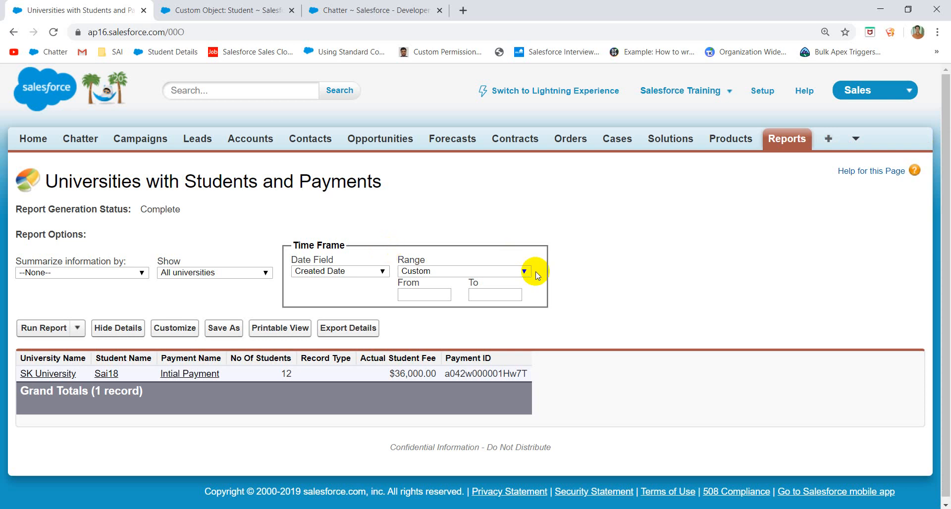
- Remove the Payment ID column, add an Amount column, and rerun the report
{"action": "left_click", "coordinate": [174, 328]}
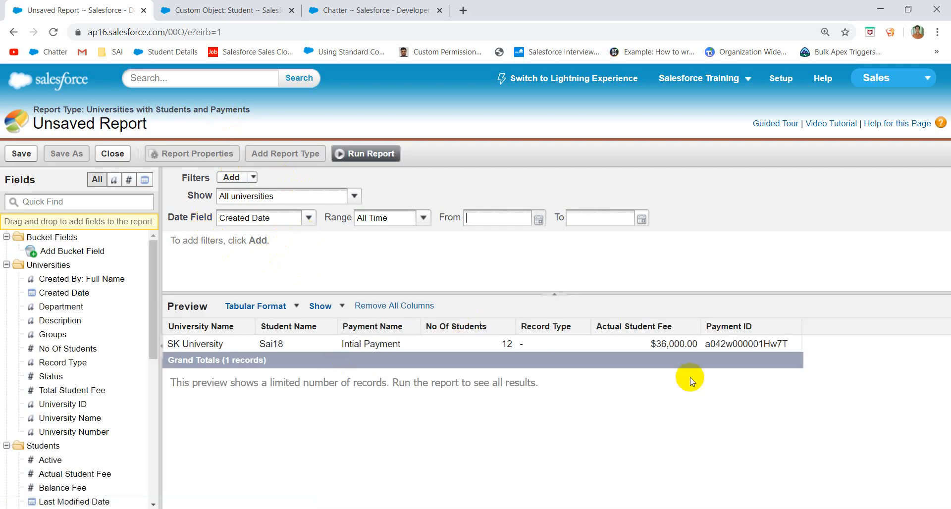
{"action": "left_click", "coordinate": [796, 328]}
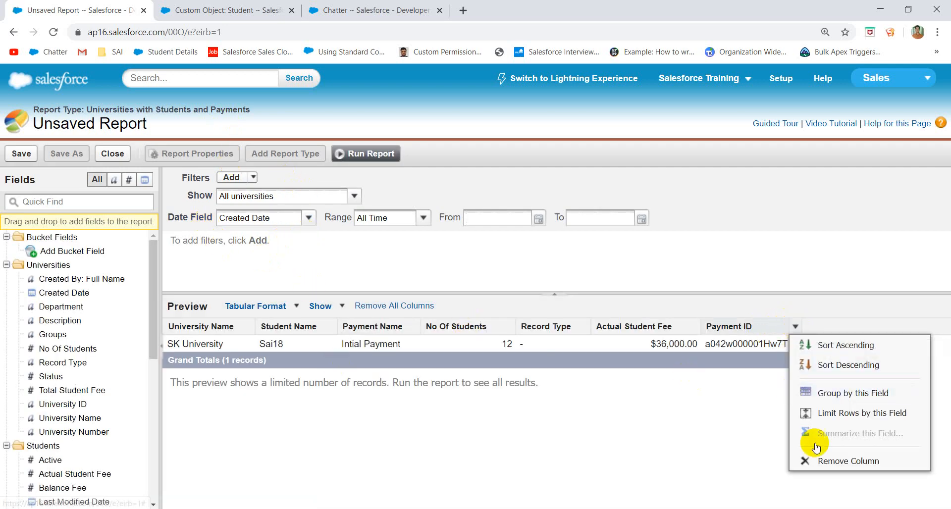
{"action": "left_click", "coordinate": [825, 458]}
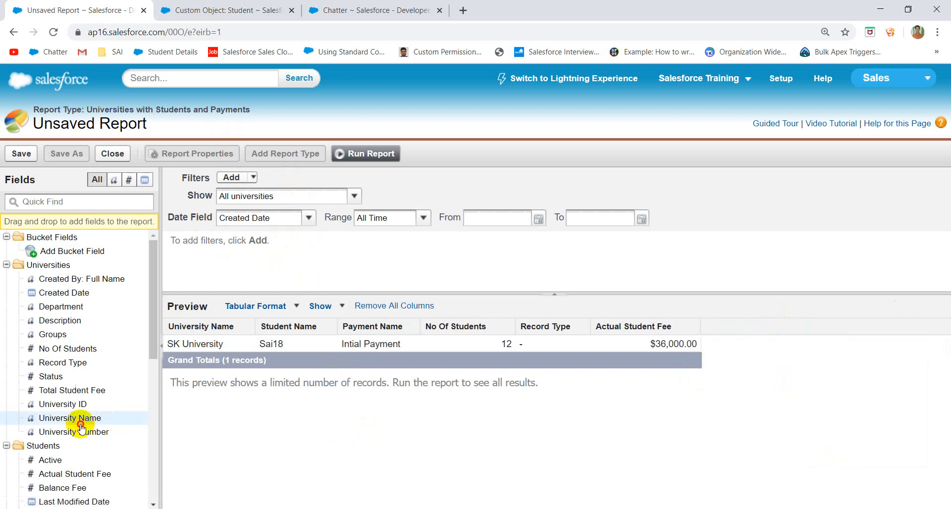
{"action": "left_click_drag", "start_coordinate": [81, 418], "coordinate": [42, 339]}
{"action": "scroll", "coordinate": [42, 340], "scroll_direction": "down", "scroll_amount": 6}
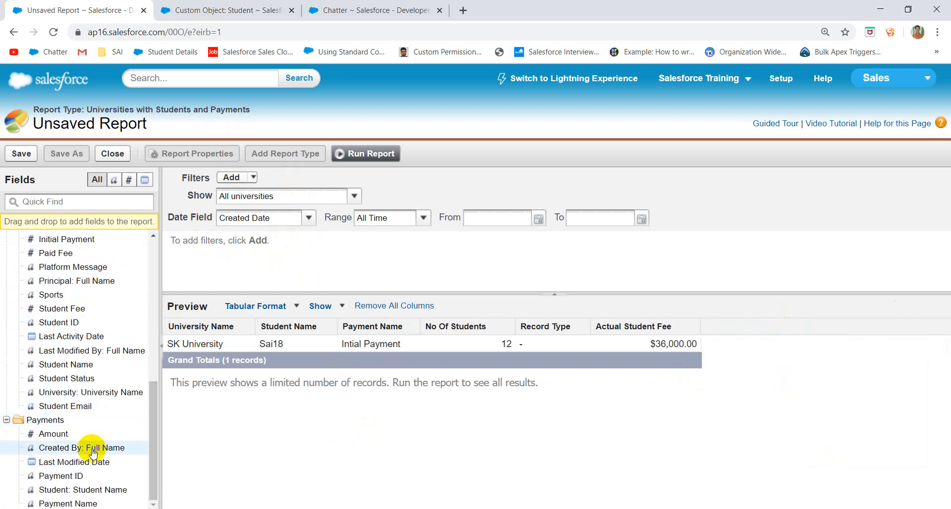
{"action": "left_click_drag", "start_coordinate": [54, 437], "coordinate": [722, 330]}
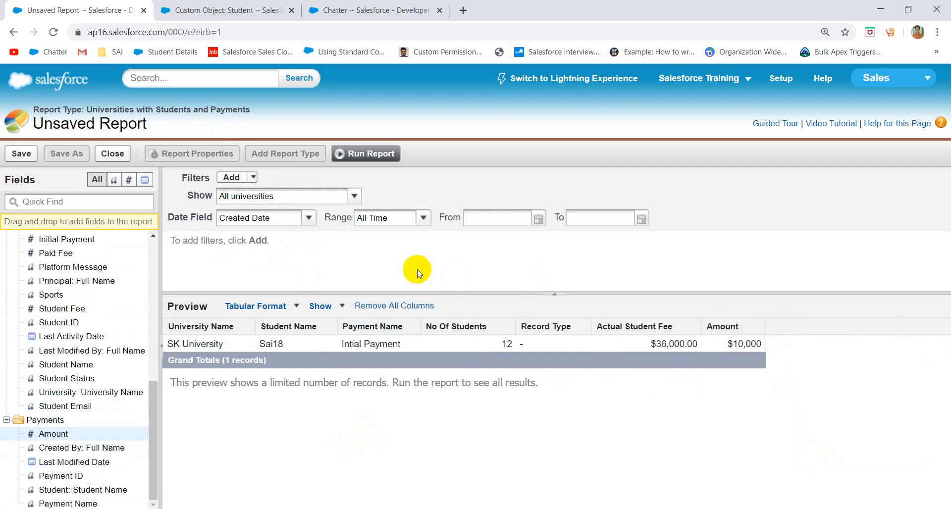
{"action": "left_click", "coordinate": [362, 154]}
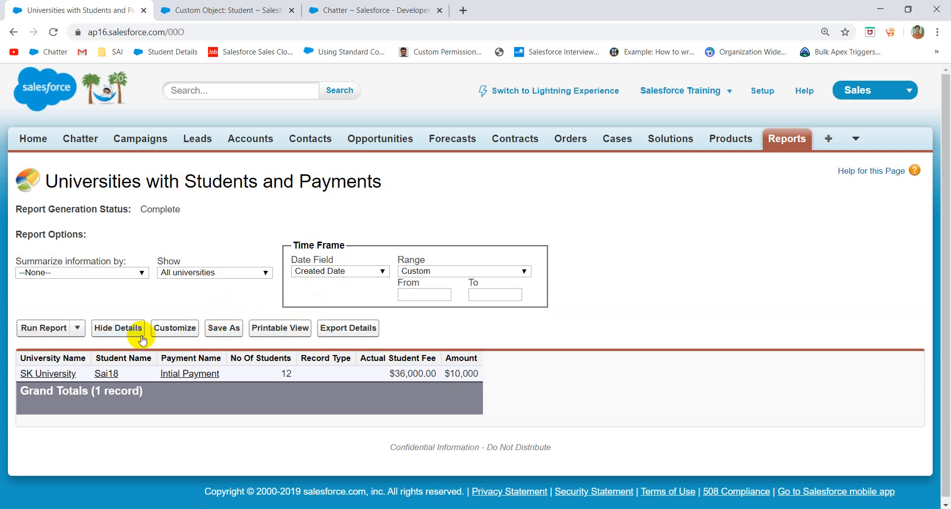
- Choose to schedule future runs and save the report with its unique name
{"action": "double_click", "coordinate": [77, 328]}
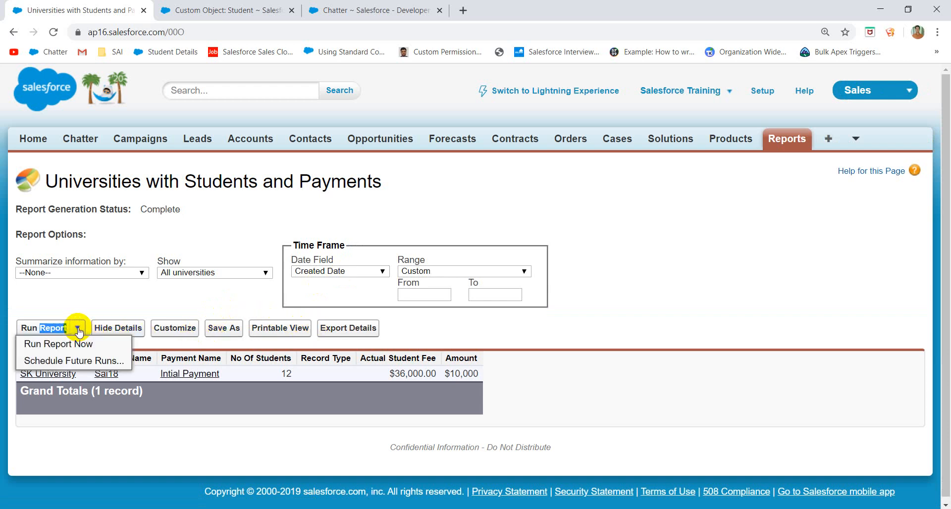
{"action": "left_click", "coordinate": [58, 365]}
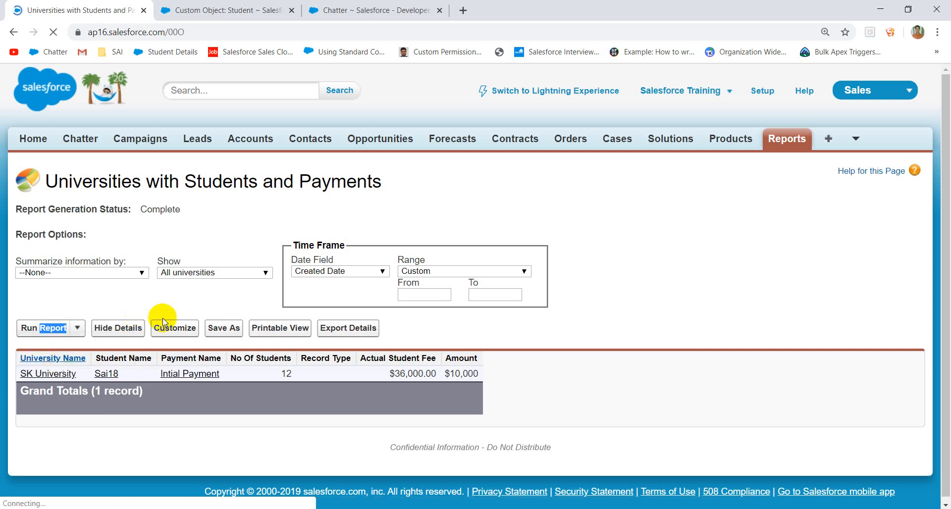
{"action": "left_click", "coordinate": [417, 280]}
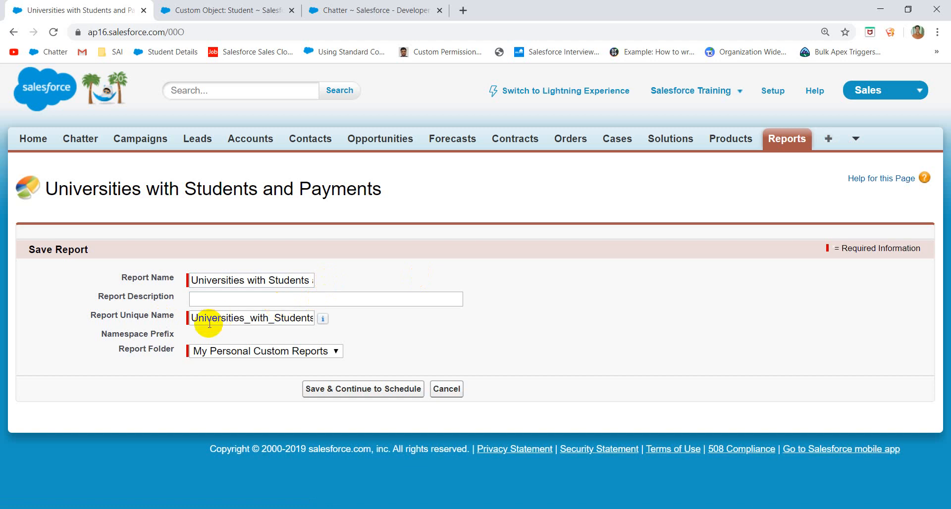
{"action": "left_click", "coordinate": [236, 297]}
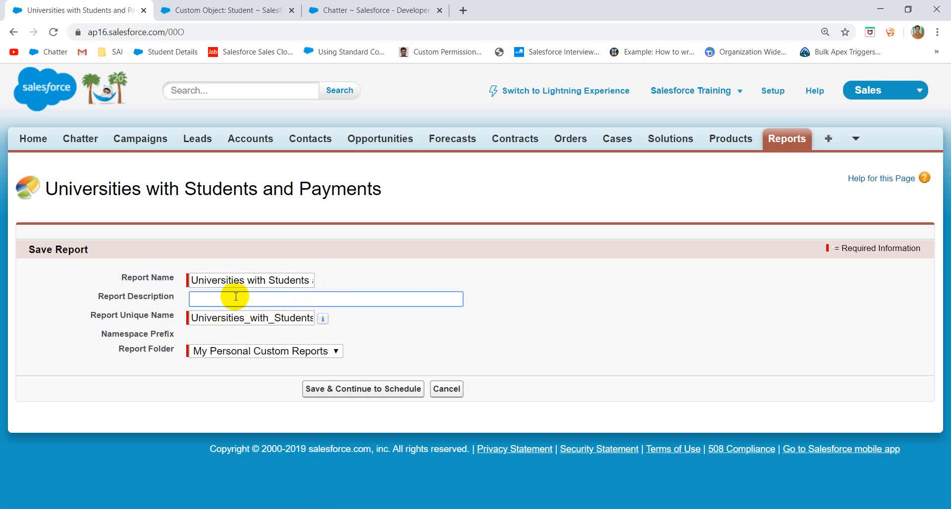
{"action": "left_click", "coordinate": [364, 390]}
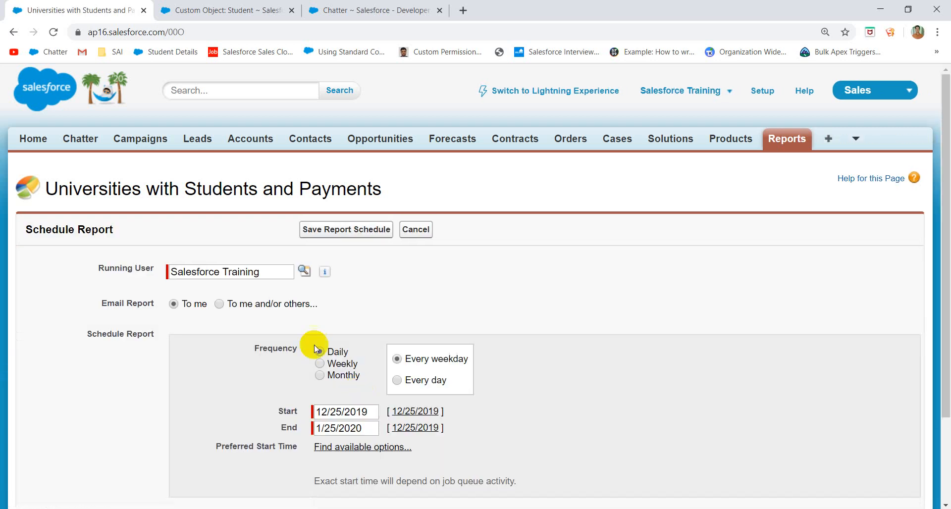
- Set the schedule frequency to daily on every weekday
{"action": "scroll", "coordinate": [432, 286], "scroll_direction": "down", "scroll_amount": 2}
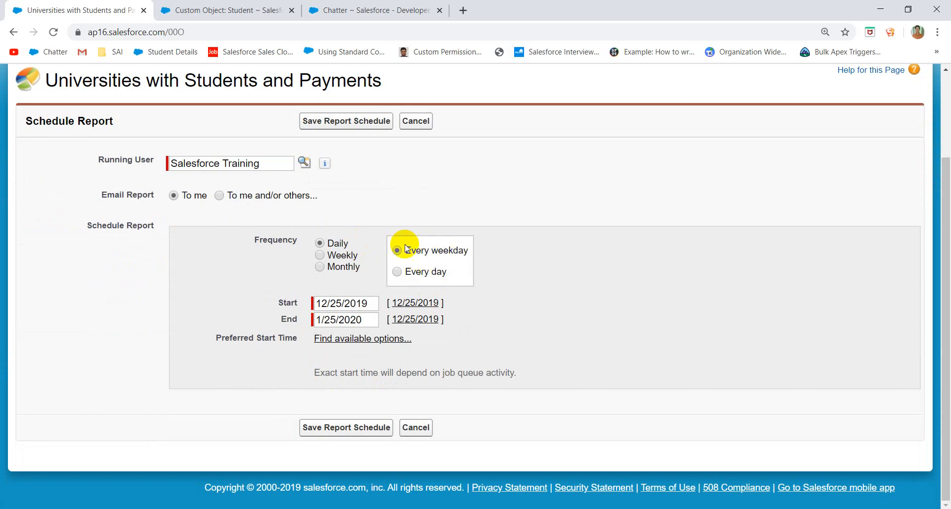
{"action": "left_click", "coordinate": [343, 257]}
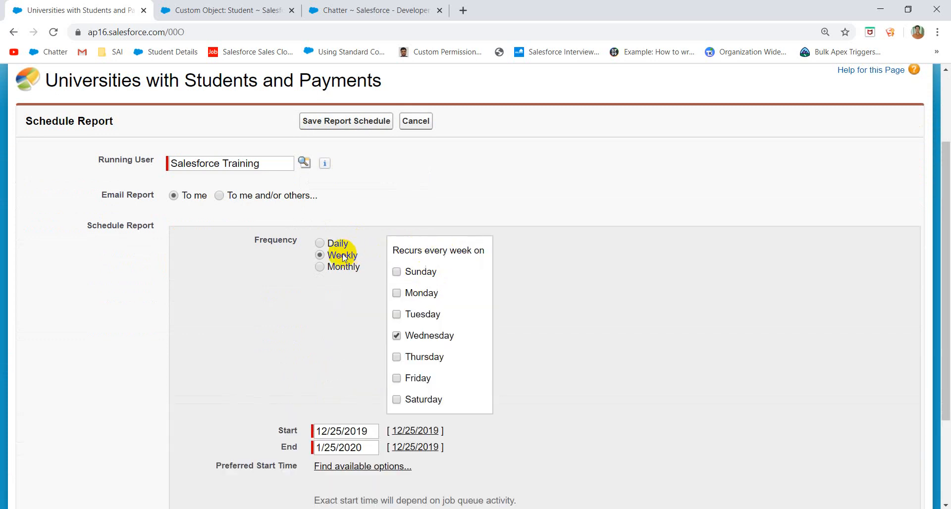
{"action": "left_click", "coordinate": [333, 267]}
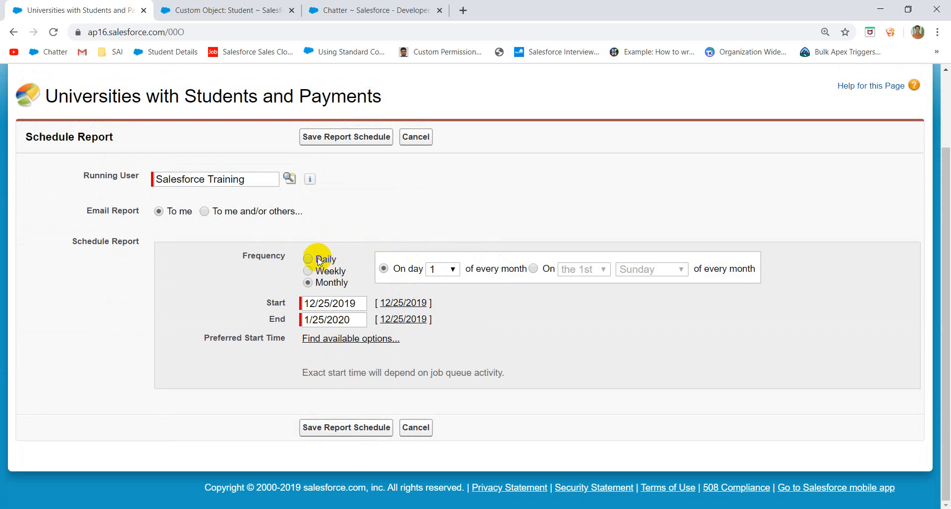
{"action": "left_click", "coordinate": [319, 262]}
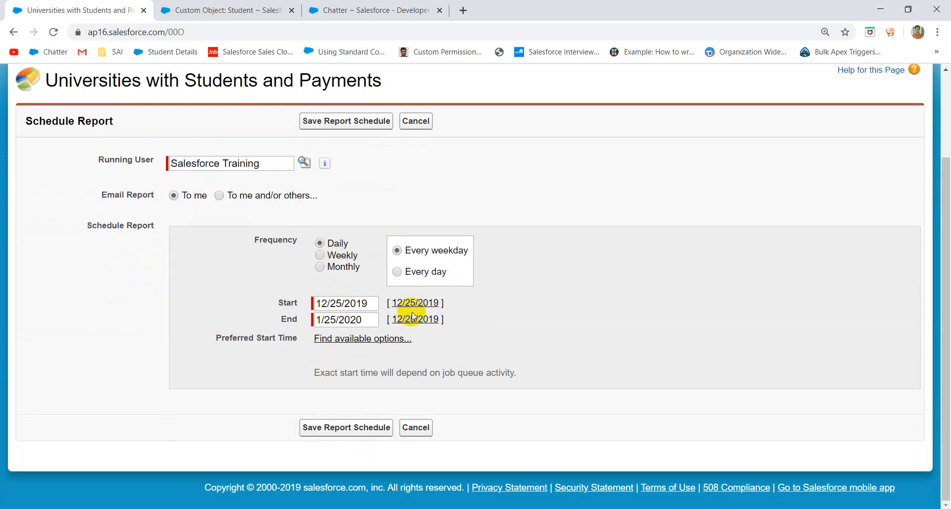
{"action": "left_click", "coordinate": [362, 339]}
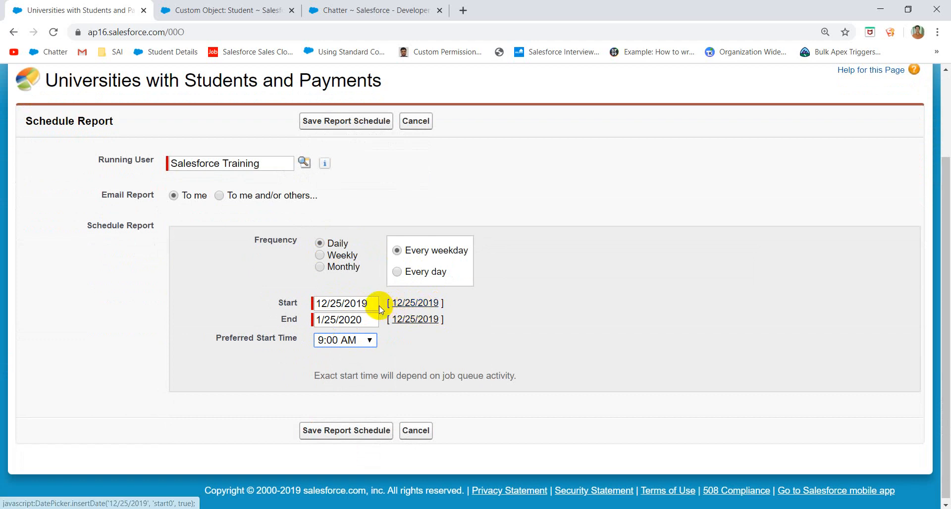
- Set the schedule's end date to 12/25/2020 and keep a 9:00 AM preferred start time
{"action": "left_click", "coordinate": [375, 320]}
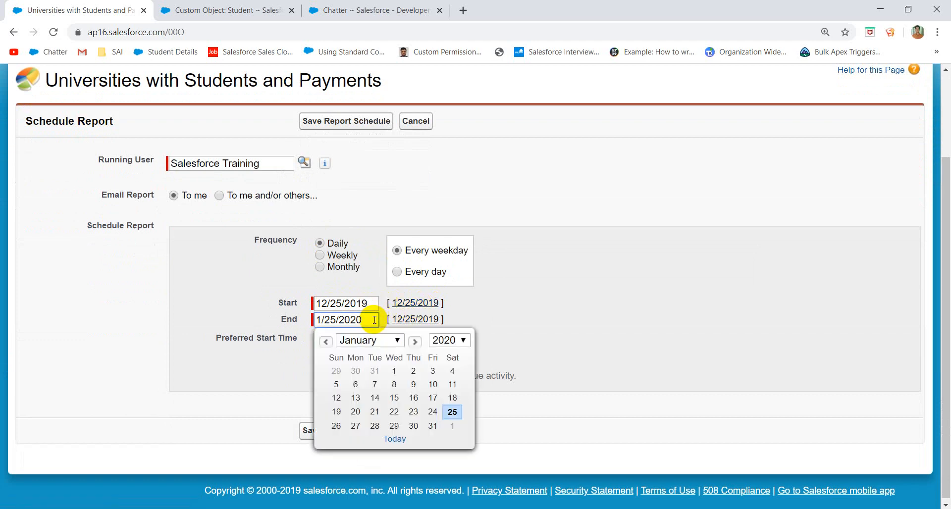
{"action": "left_click", "coordinate": [323, 320]}
{"action": "type", "text": "2"}
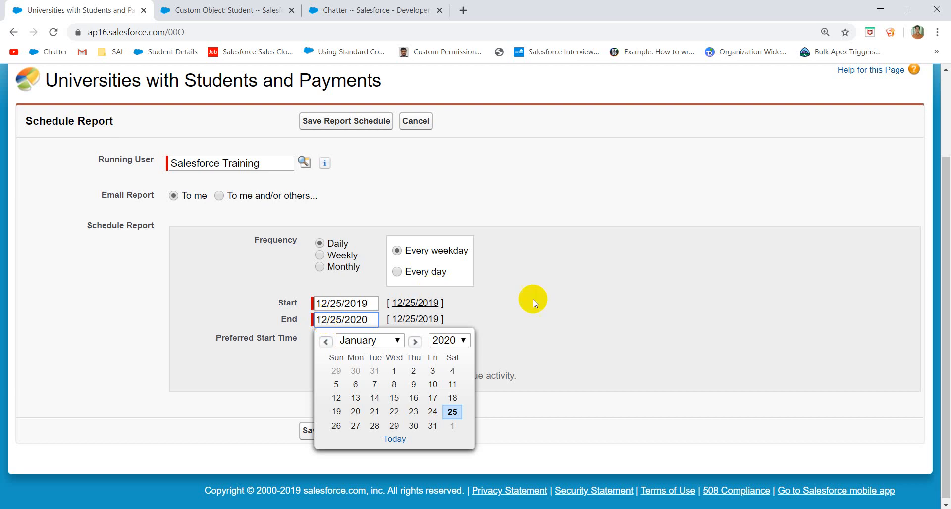
{"action": "left_click", "coordinate": [536, 323]}
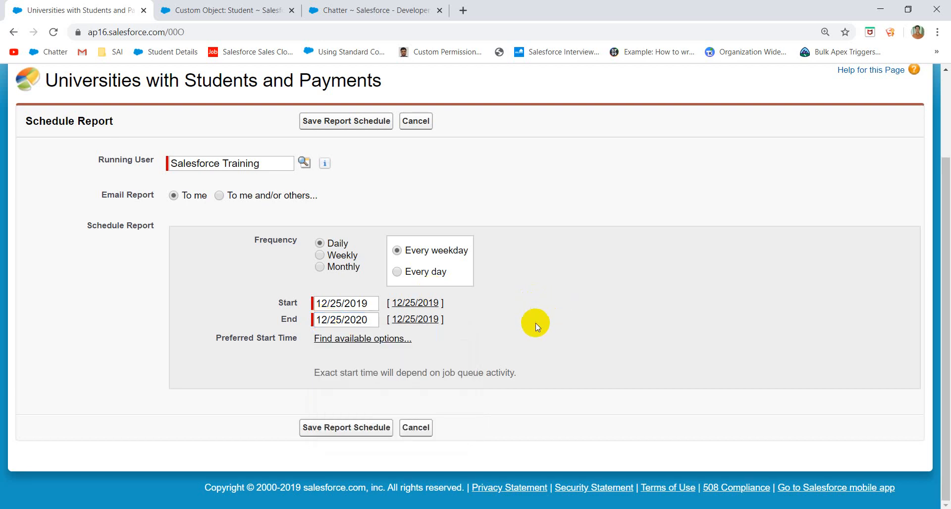
{"action": "left_click", "coordinate": [355, 341]}
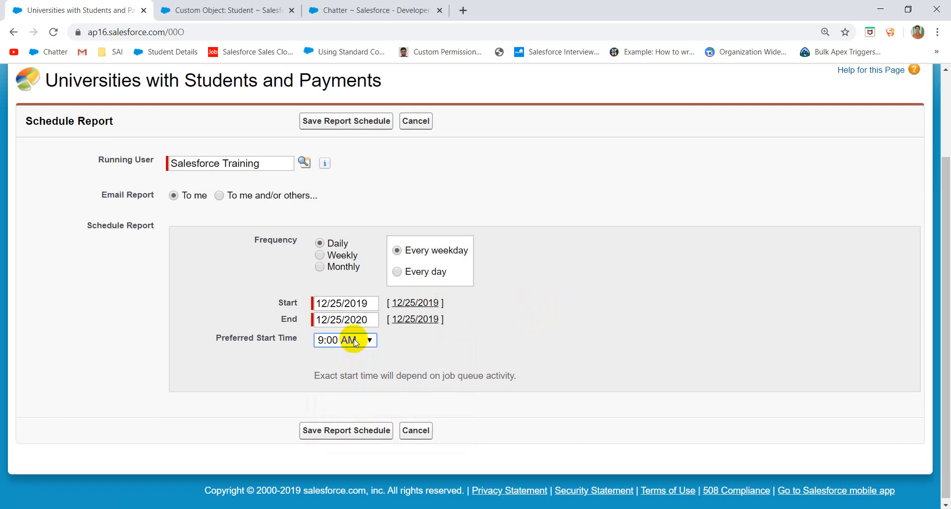
{"action": "left_click", "coordinate": [349, 341]}
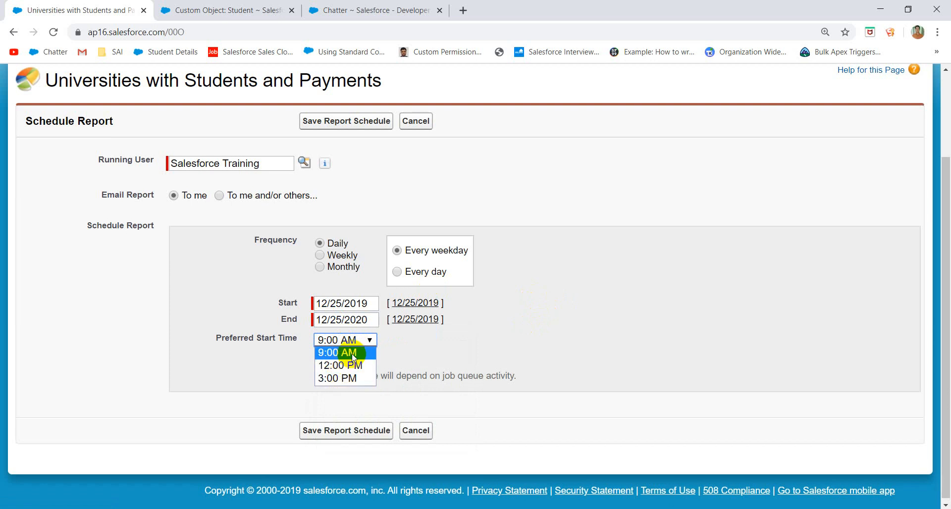
{"action": "left_click", "coordinate": [353, 354]}
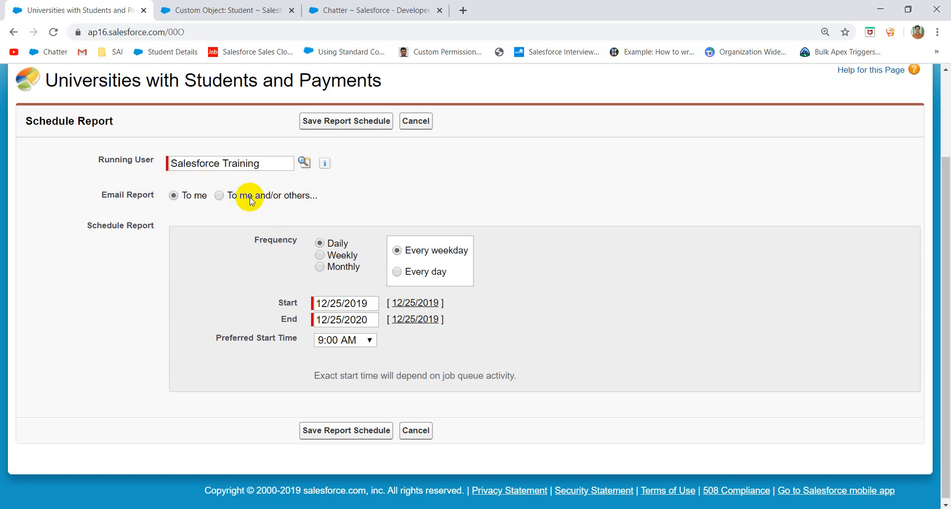
- Email the scheduled report to me and/or others
{"action": "left_click", "coordinate": [221, 196]}
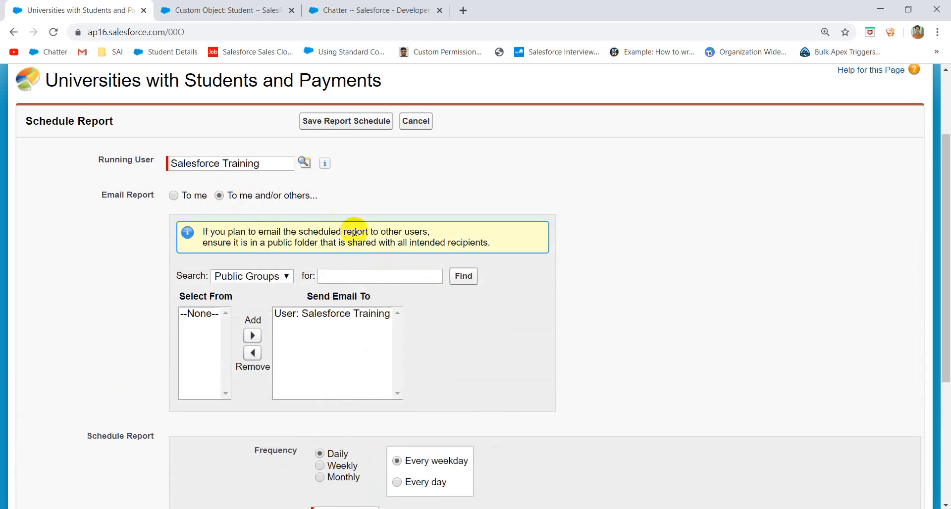
{"action": "scroll", "coordinate": [494, 262], "scroll_direction": "down", "scroll_amount": 3}
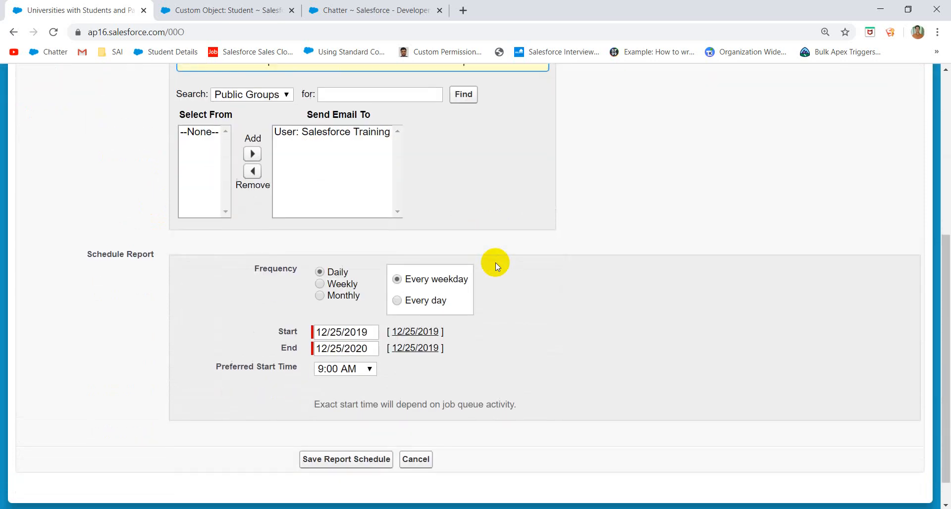
{"action": "left_click", "coordinate": [251, 94]}
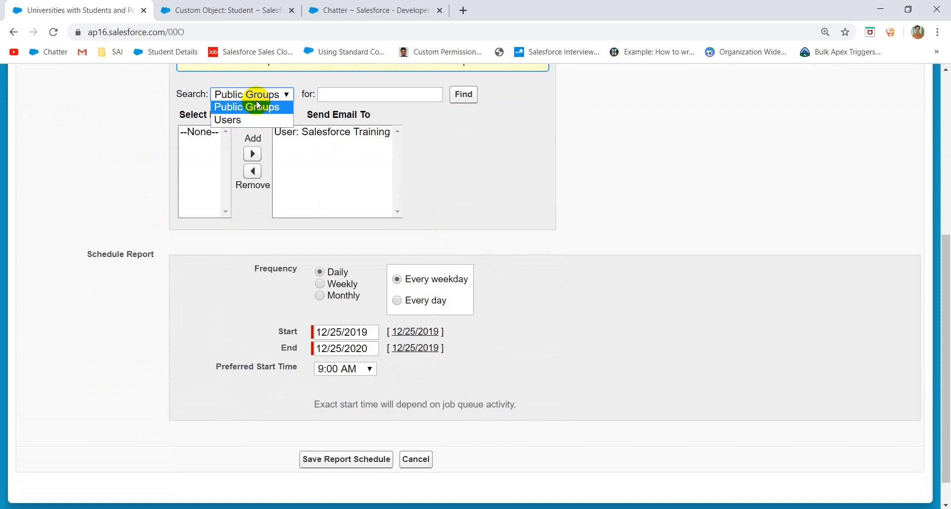
{"action": "scroll", "coordinate": [465, 151], "scroll_direction": "up", "scroll_amount": 4}
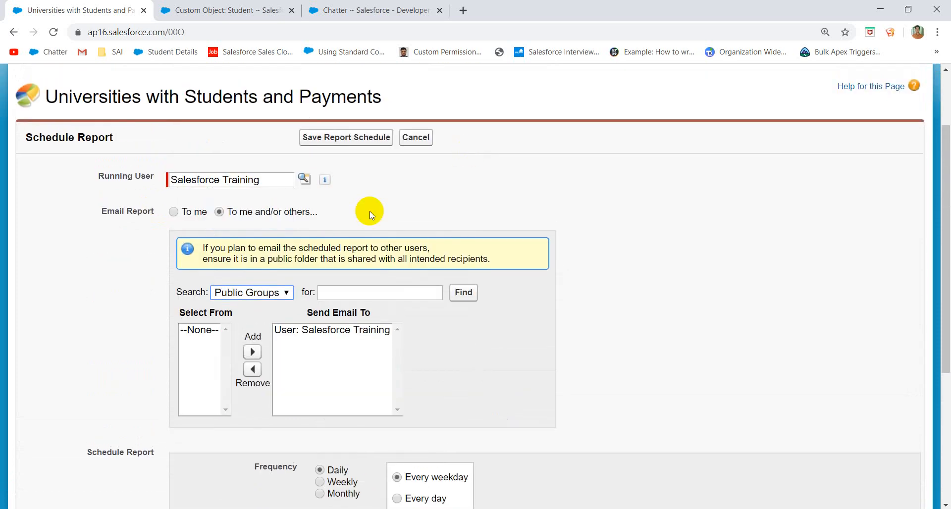
{"action": "scroll", "coordinate": [400, 310], "scroll_direction": "down", "scroll_amount": 2}
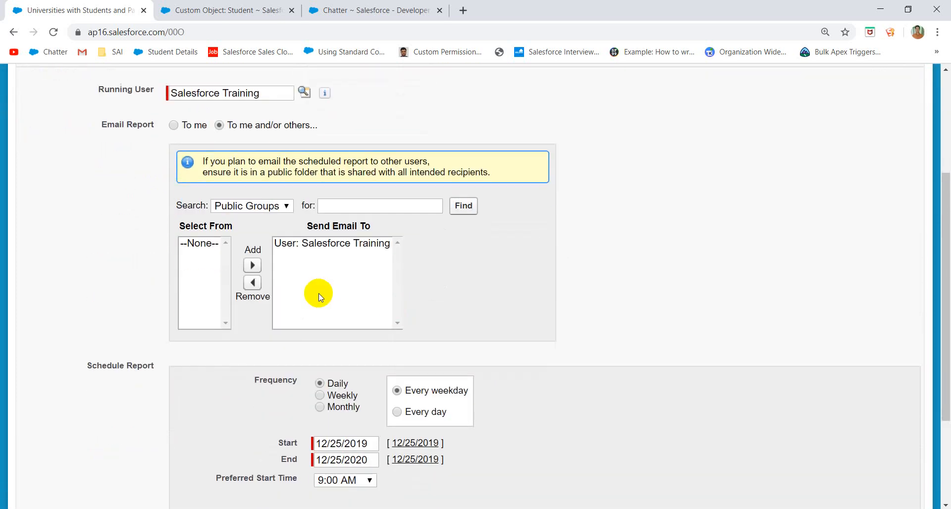
- Change the schedule to run monthly on the 1st Sunday
{"action": "left_click", "coordinate": [342, 407]}
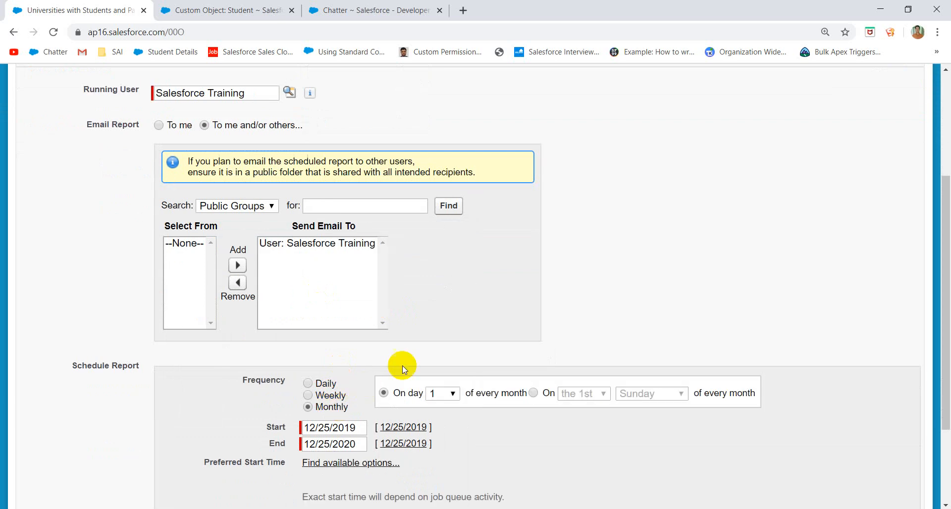
{"action": "scroll", "coordinate": [402, 369], "scroll_direction": "down", "scroll_amount": 1}
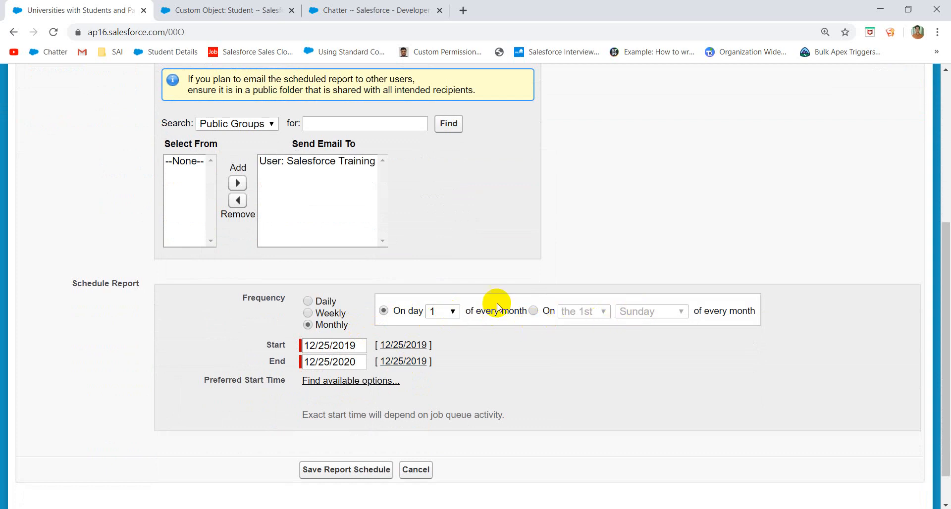
{"action": "left_click", "coordinate": [533, 310]}
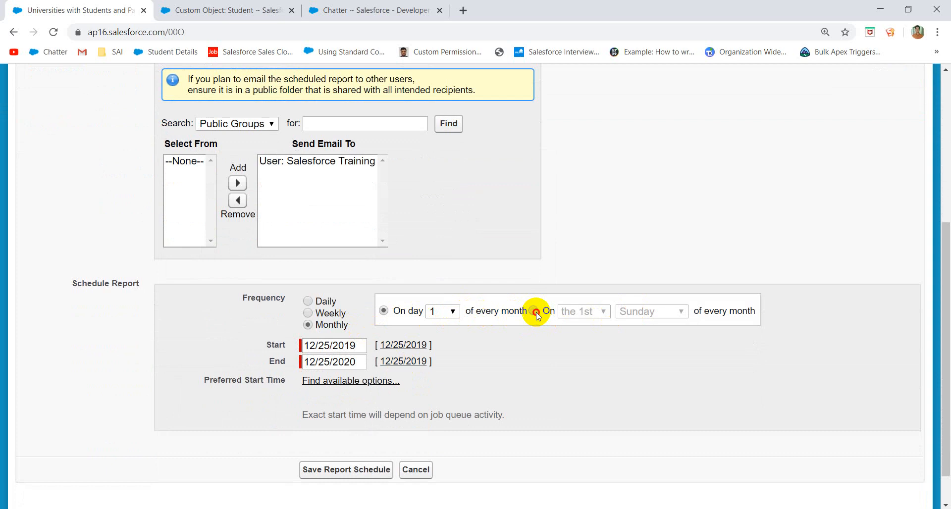
{"action": "left_click", "coordinate": [653, 315]}
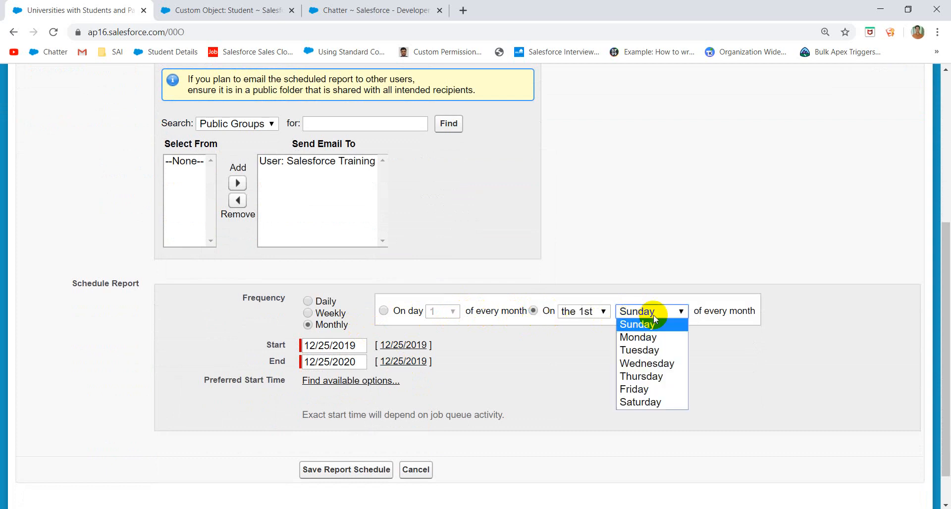
{"action": "left_click", "coordinate": [613, 269]}
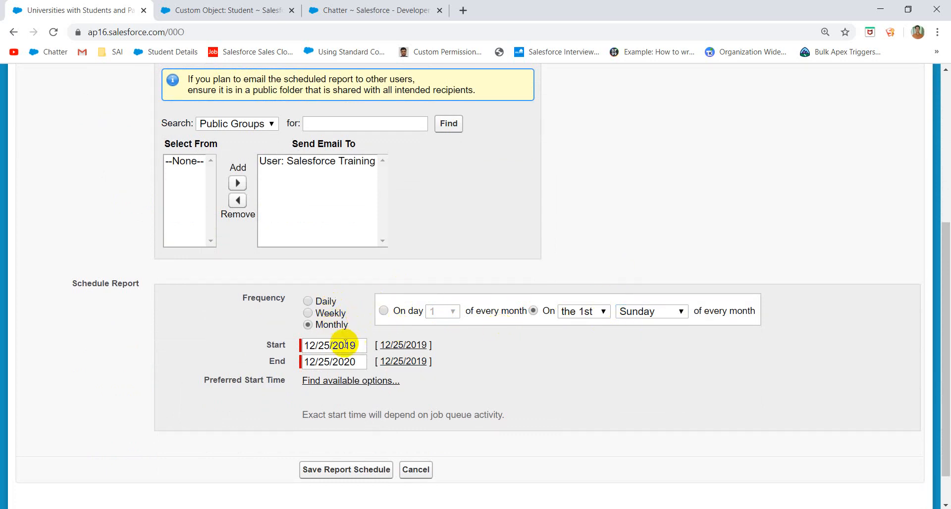
- Change the schedule's end date to 1/25/2020
{"action": "left_click", "coordinate": [341, 361]}
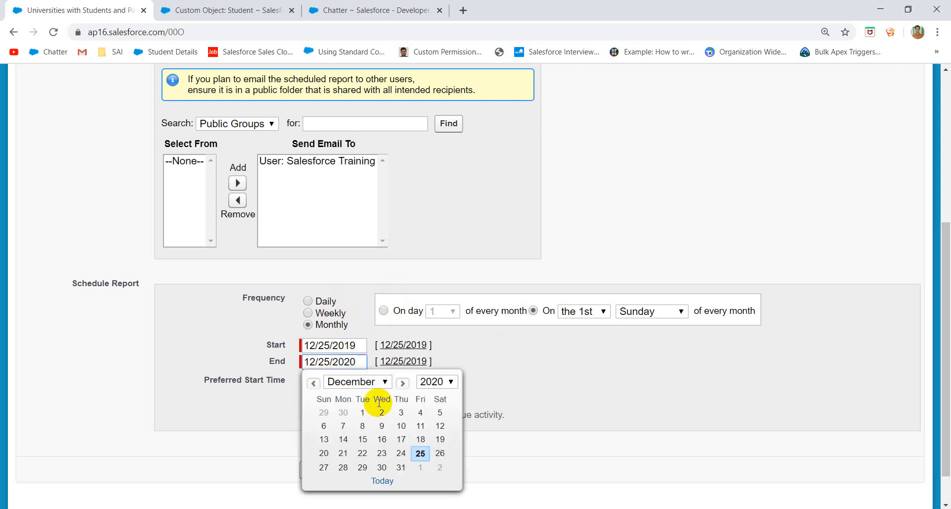
{"action": "left_click", "coordinate": [420, 453]}
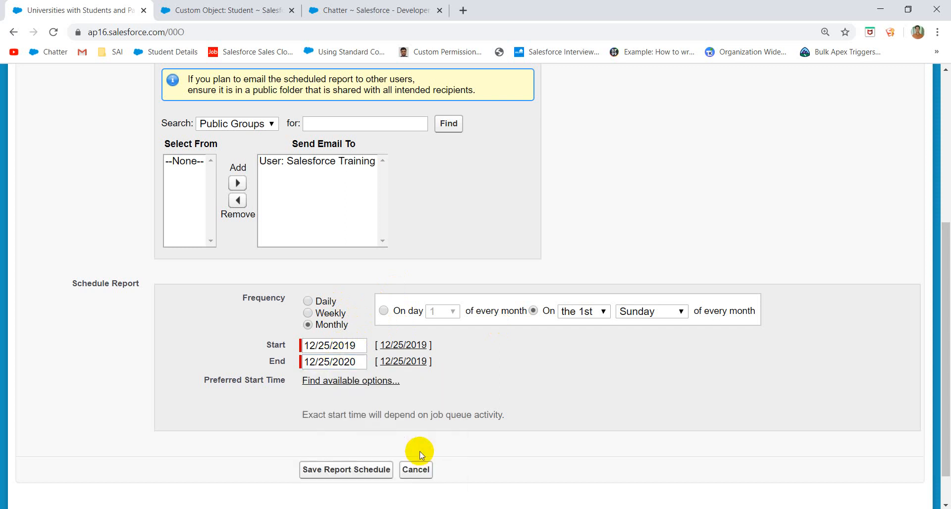
{"action": "left_click", "coordinate": [316, 363]}
{"action": "key", "text": "BackSpace"}
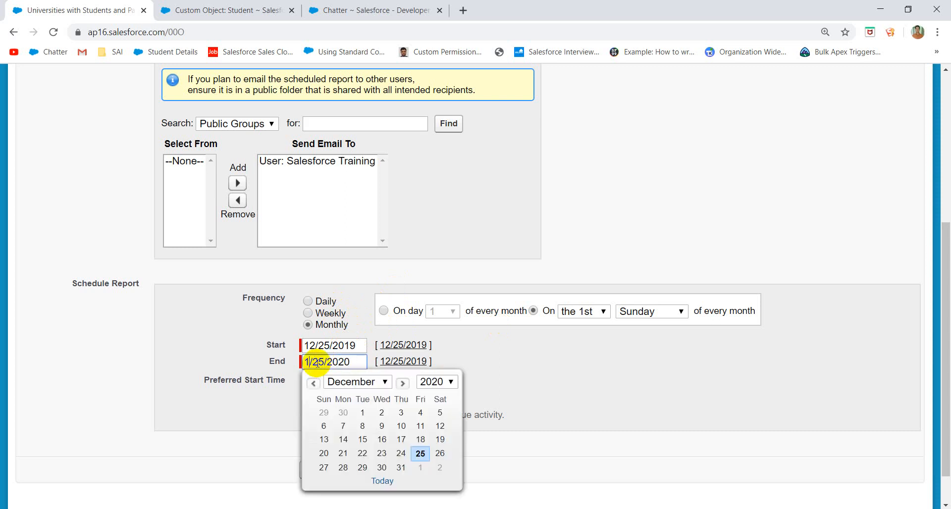
{"action": "left_click", "coordinate": [517, 372]}
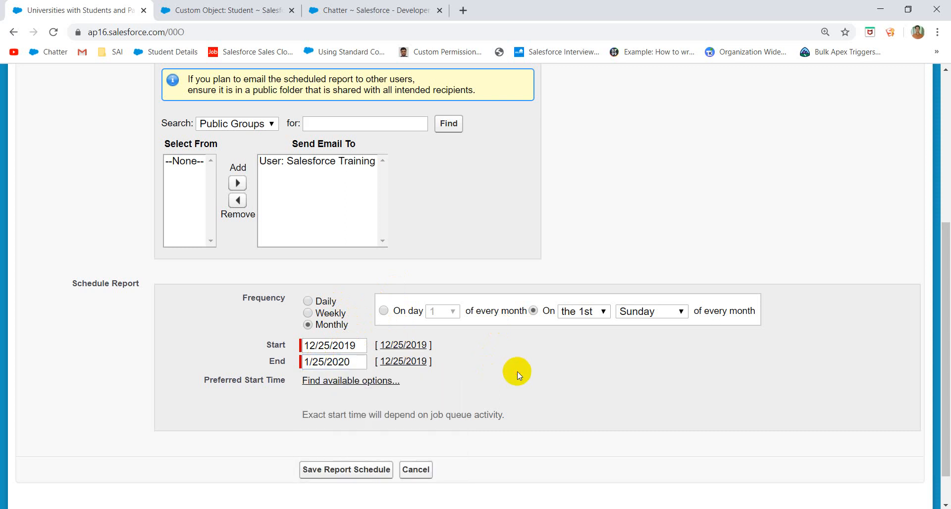
{"action": "left_click", "coordinate": [351, 362]}
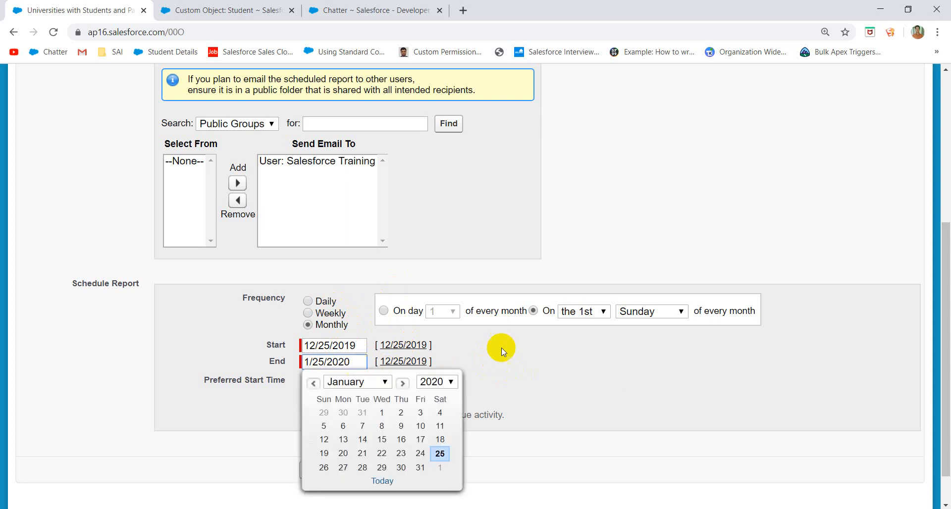
{"action": "left_click", "coordinate": [636, 402]}
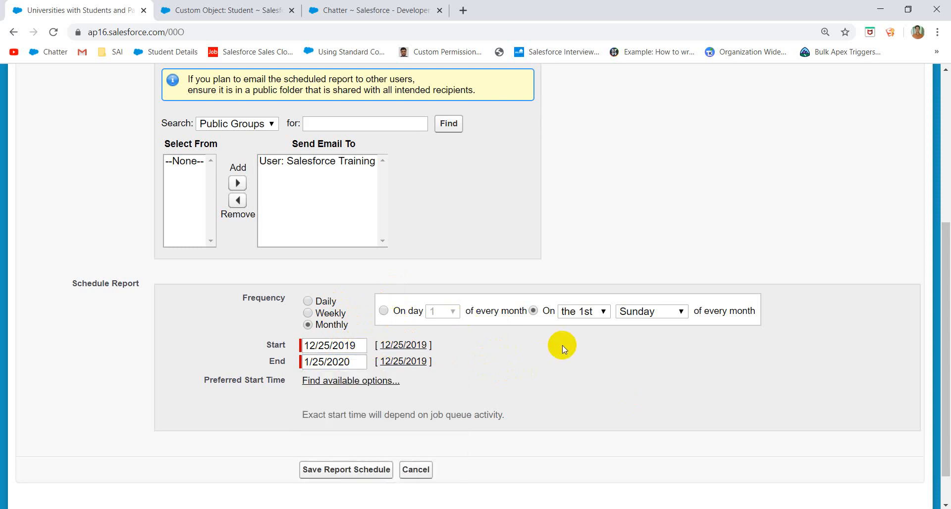
{"action": "scroll", "coordinate": [408, 394], "scroll_direction": "up", "scroll_amount": 1}
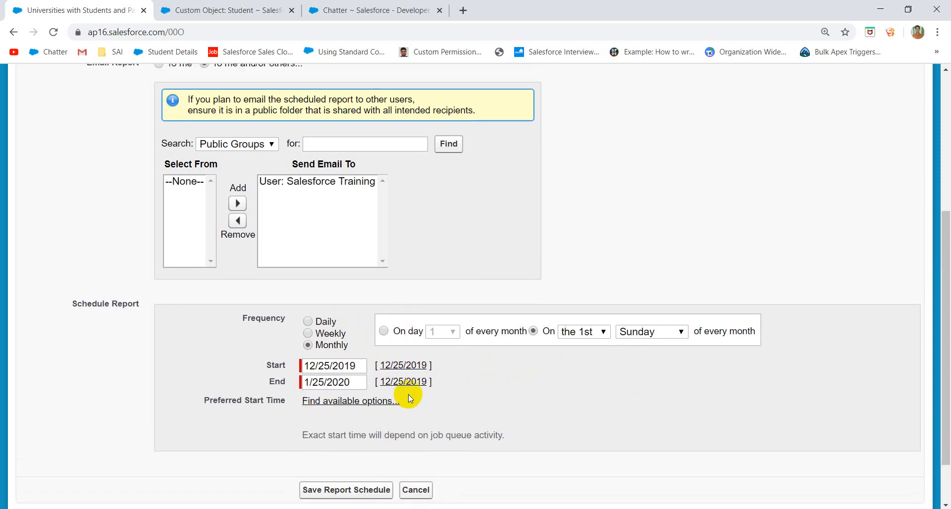
- Pick a preferred start time to clear the error and save the report schedule
{"action": "left_click", "coordinate": [327, 495]}
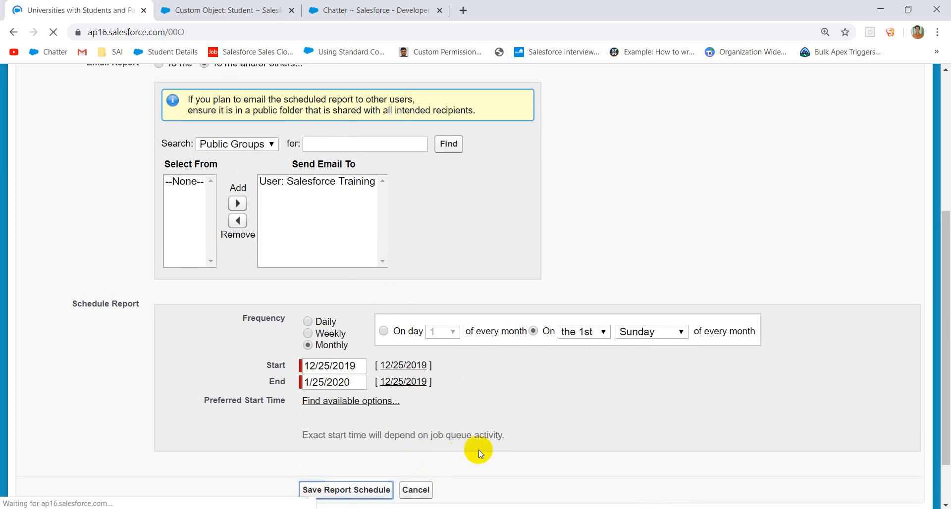
{"action": "scroll", "coordinate": [424, 361], "scroll_direction": "down", "scroll_amount": 6}
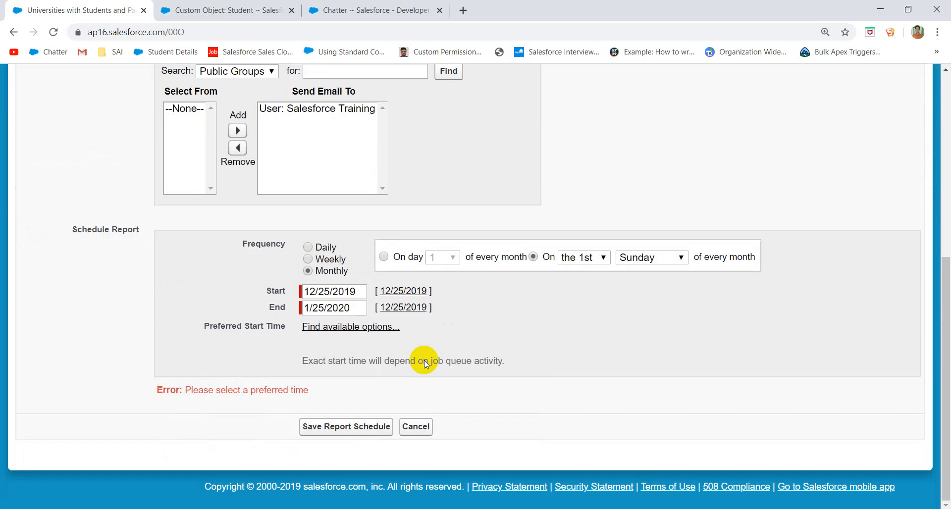
{"action": "left_click", "coordinate": [355, 325]}
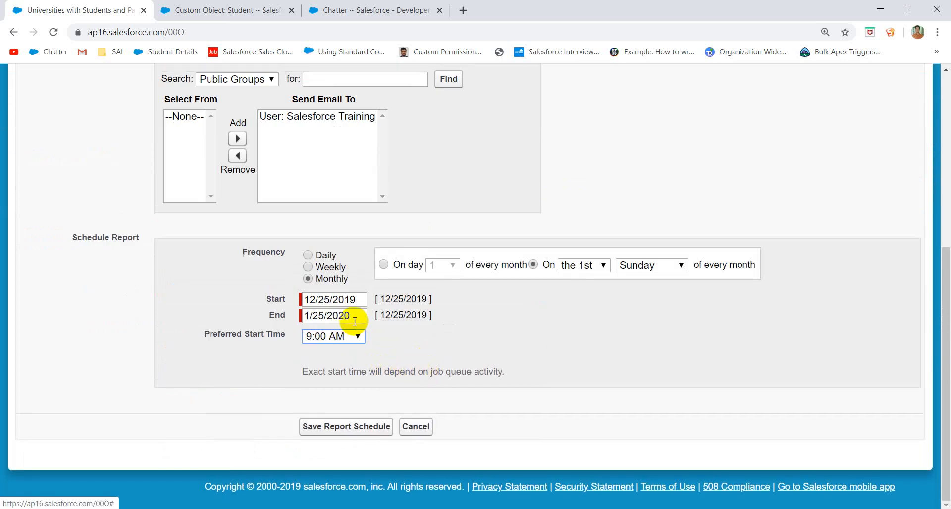
{"action": "left_click", "coordinate": [323, 427]}
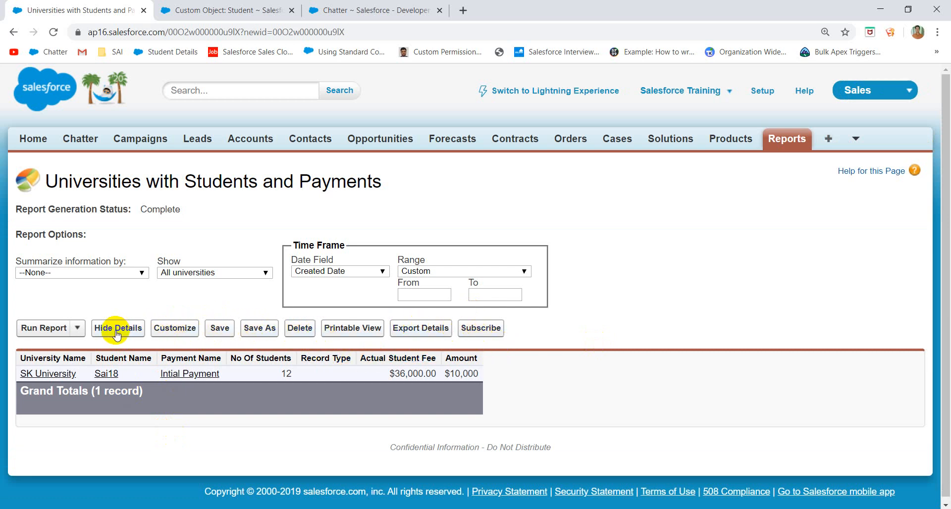
- Dismiss the run options and return to the Reports & Dashboards list
{"action": "left_click", "coordinate": [79, 330]}
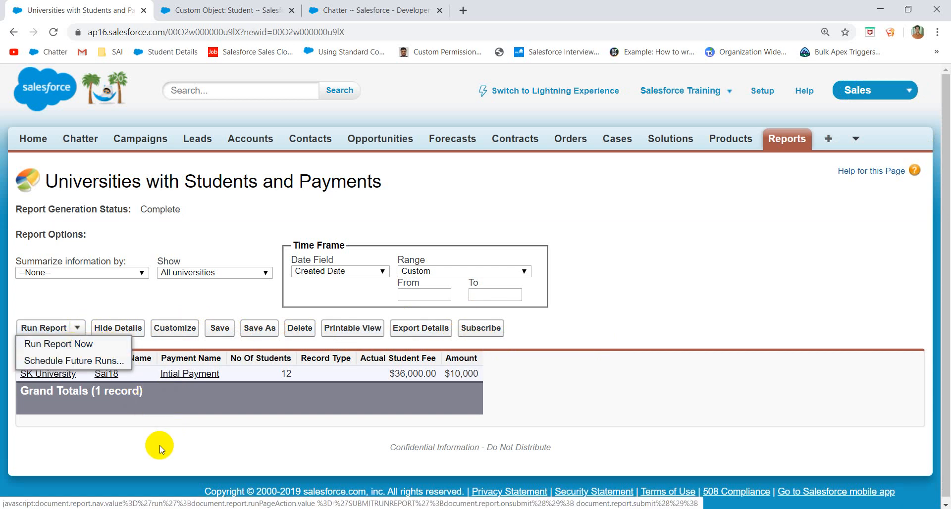
{"action": "left_click", "coordinate": [217, 453]}
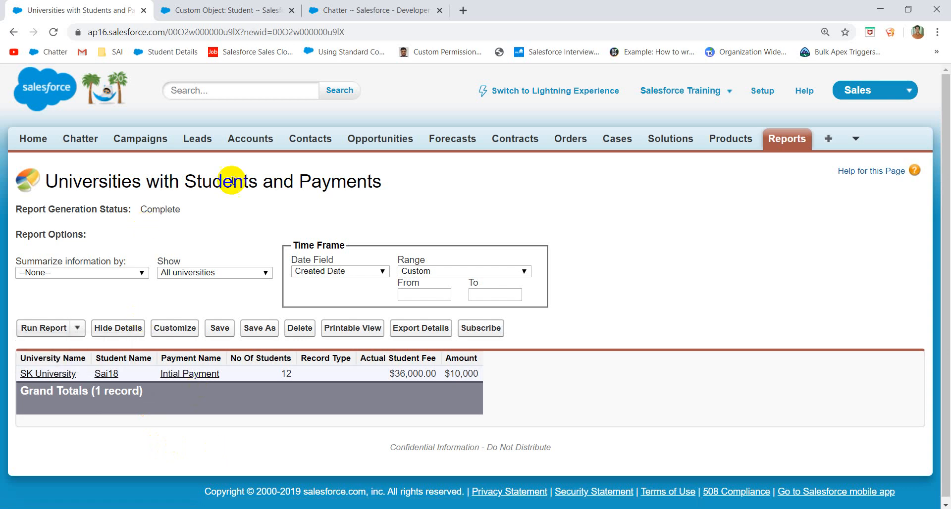
{"action": "left_click", "coordinate": [787, 144]}
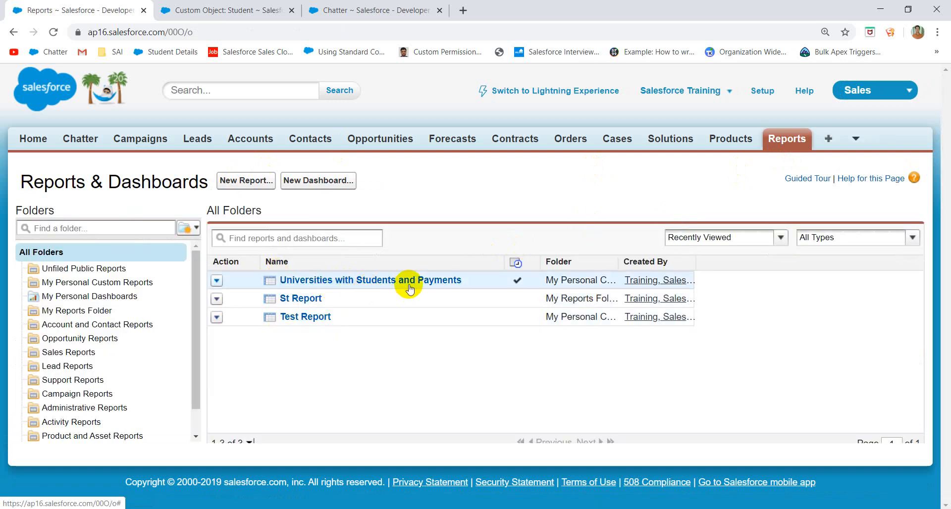
- Review Test Report, return to the reports list and start a new dashboard
{"action": "left_click", "coordinate": [314, 320]}
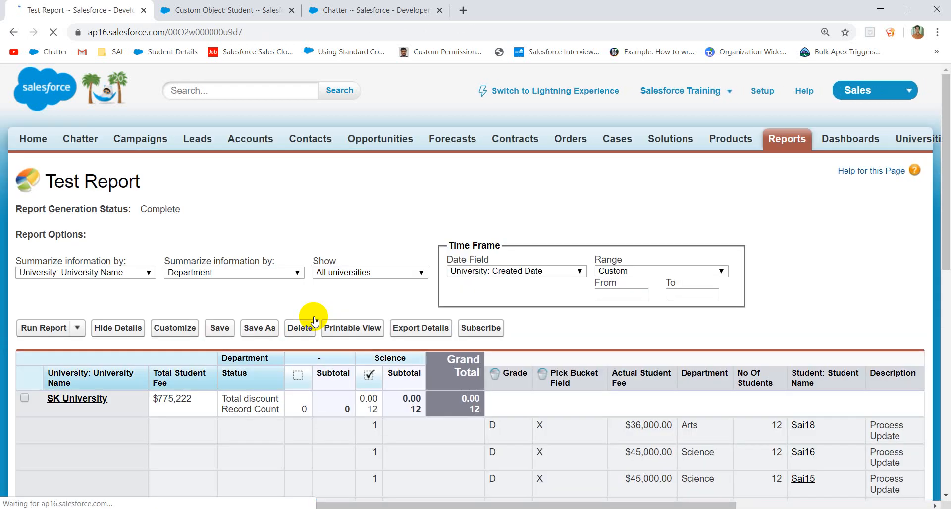
{"action": "left_click", "coordinate": [779, 142]}
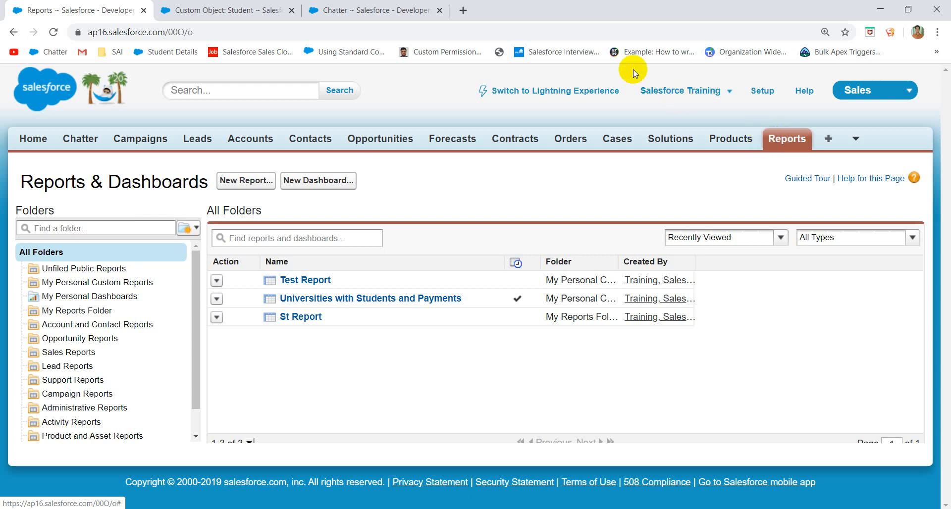
{"action": "left_click", "coordinate": [328, 184]}
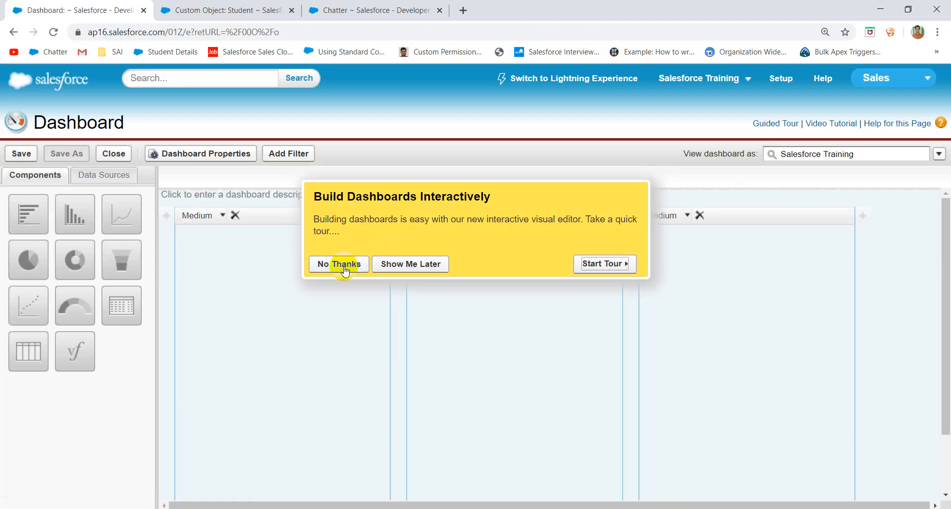
- Place Pie, Funnel and Vertical Bar charts on top, with Table, Gauge and Metric below them
{"action": "left_click", "coordinate": [345, 265]}
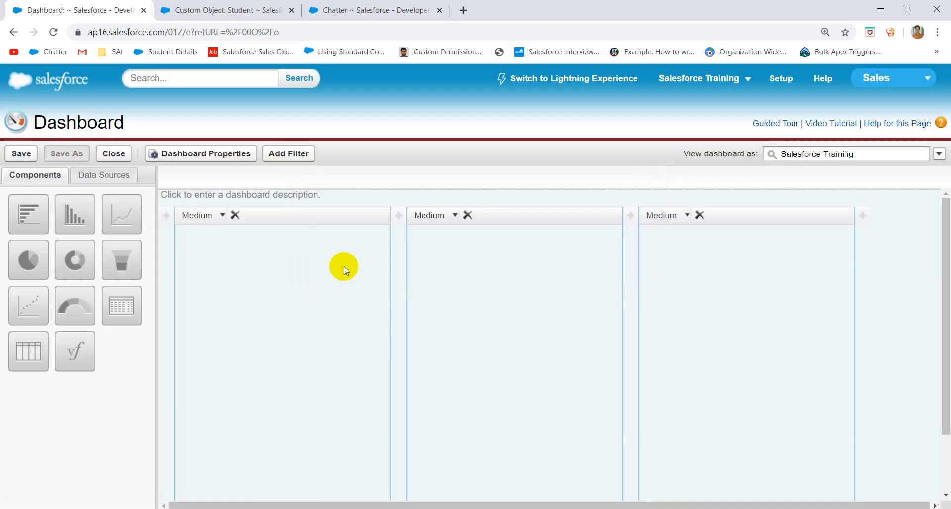
{"action": "scroll", "coordinate": [269, 264], "scroll_direction": "down", "scroll_amount": 3}
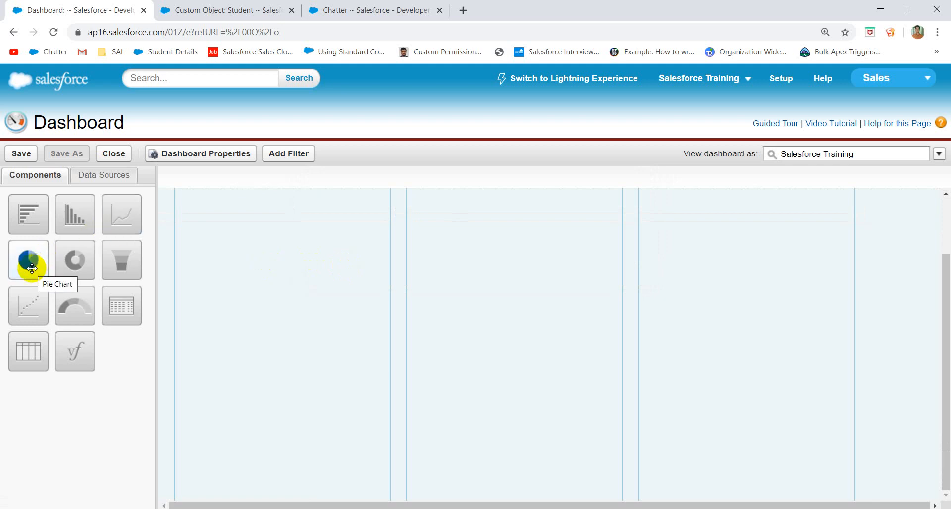
{"action": "left_click_drag", "start_coordinate": [32, 268], "coordinate": [329, 322]}
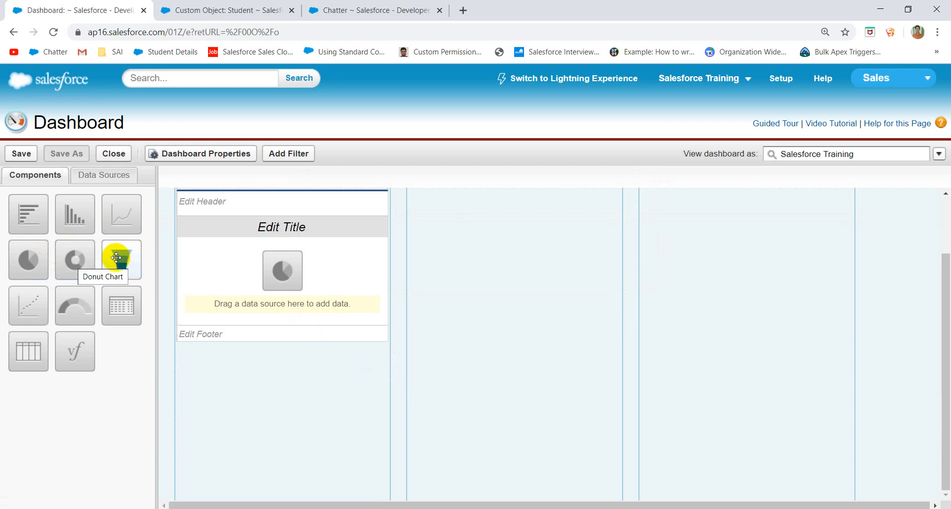
{"action": "left_click_drag", "start_coordinate": [119, 257], "coordinate": [477, 270]}
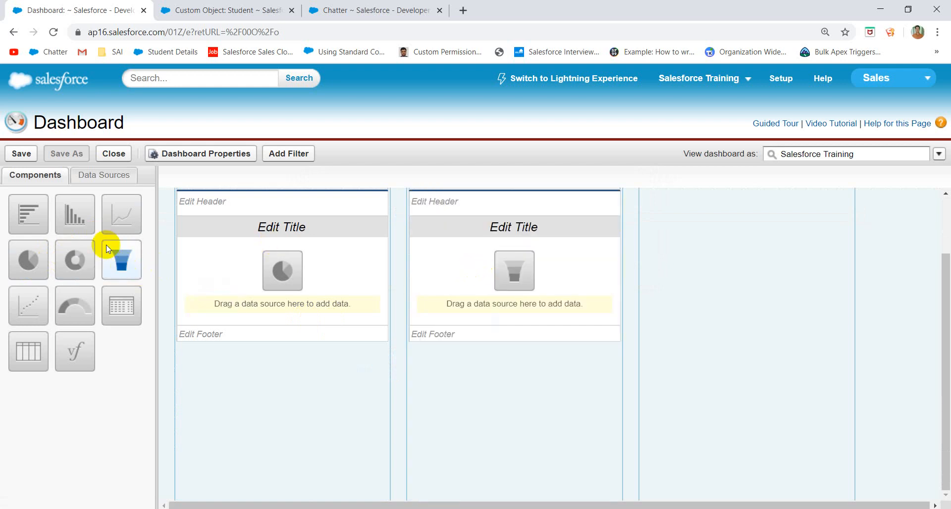
{"action": "left_click_drag", "start_coordinate": [83, 215], "coordinate": [659, 278]}
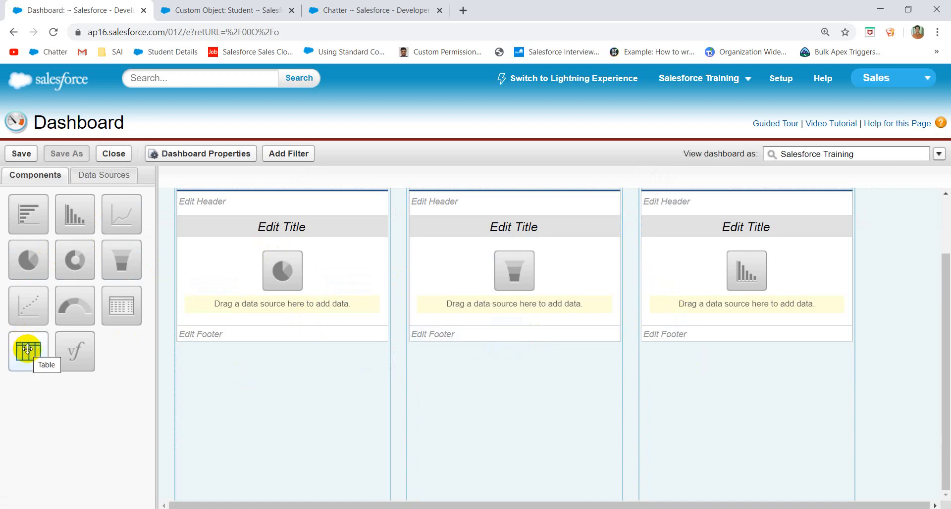
{"action": "left_click_drag", "start_coordinate": [28, 351], "coordinate": [279, 458]}
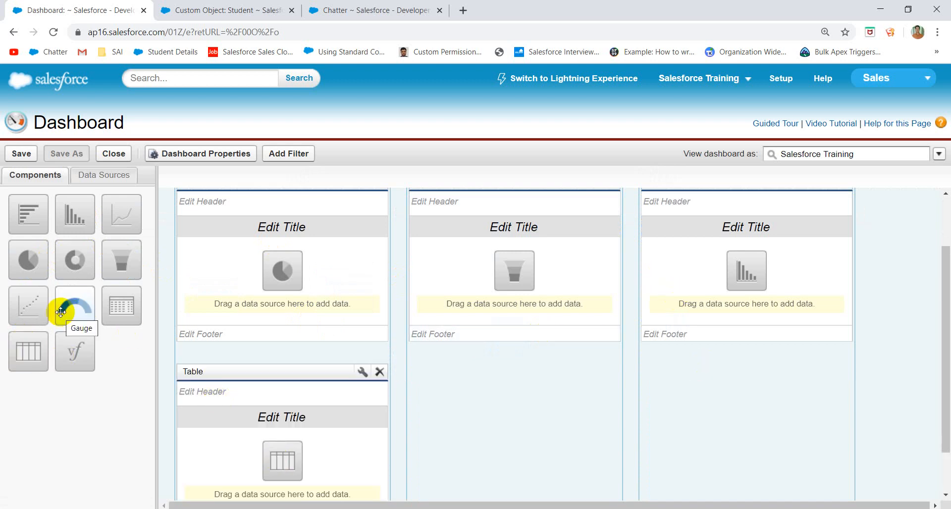
{"action": "left_click_drag", "start_coordinate": [68, 310], "coordinate": [426, 411]}
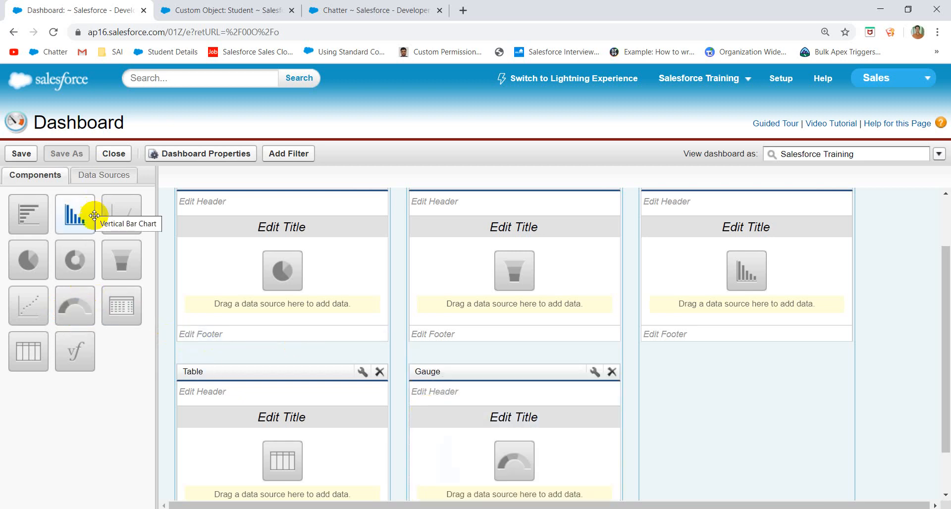
{"action": "left_click_drag", "start_coordinate": [132, 316], "coordinate": [690, 407]}
{"action": "scroll", "coordinate": [694, 409], "scroll_direction": "down", "scroll_amount": 1}
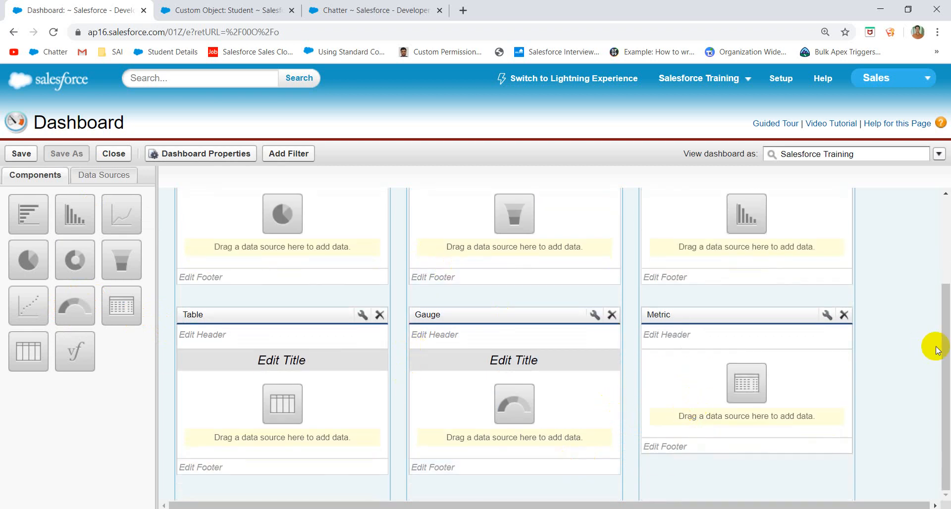
{"action": "scroll", "coordinate": [671, 314], "scroll_direction": "up", "scroll_amount": 3}
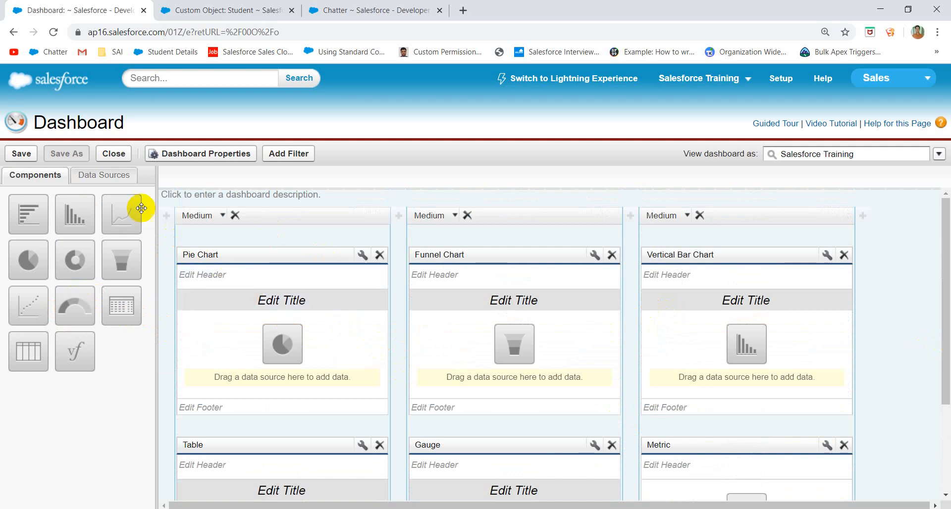
- From Reports > My Personal Custom Reports, assign Test Report to the pie, funnel and vertical bar charts
{"action": "left_click", "coordinate": [117, 179]}
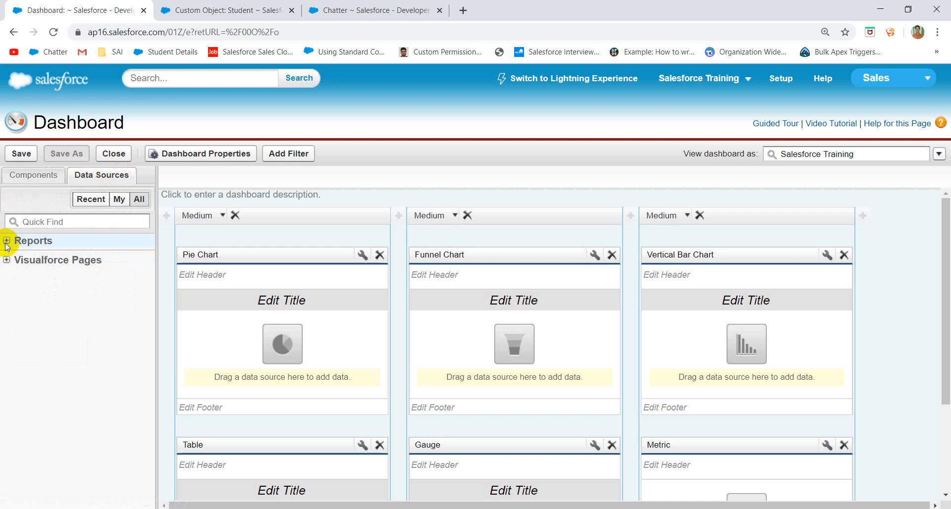
{"action": "left_click", "coordinate": [7, 260]}
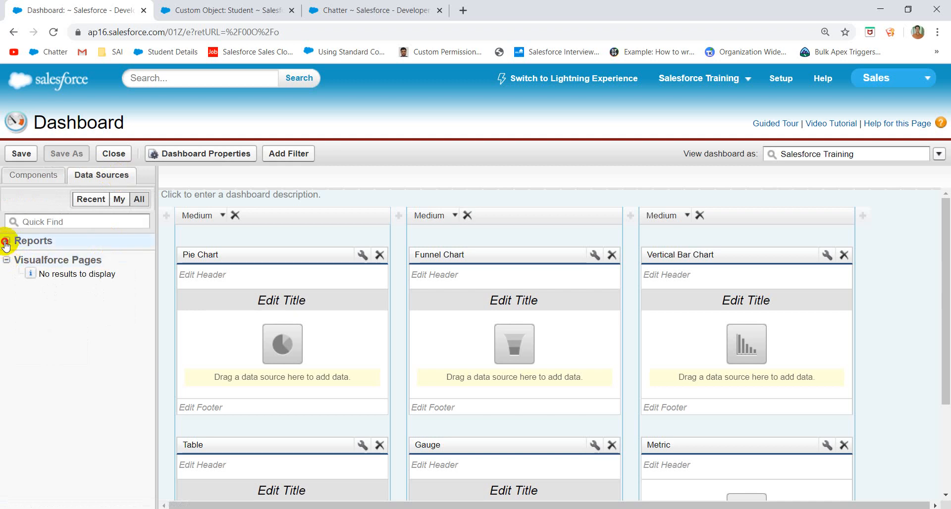
{"action": "left_click", "coordinate": [6, 241]}
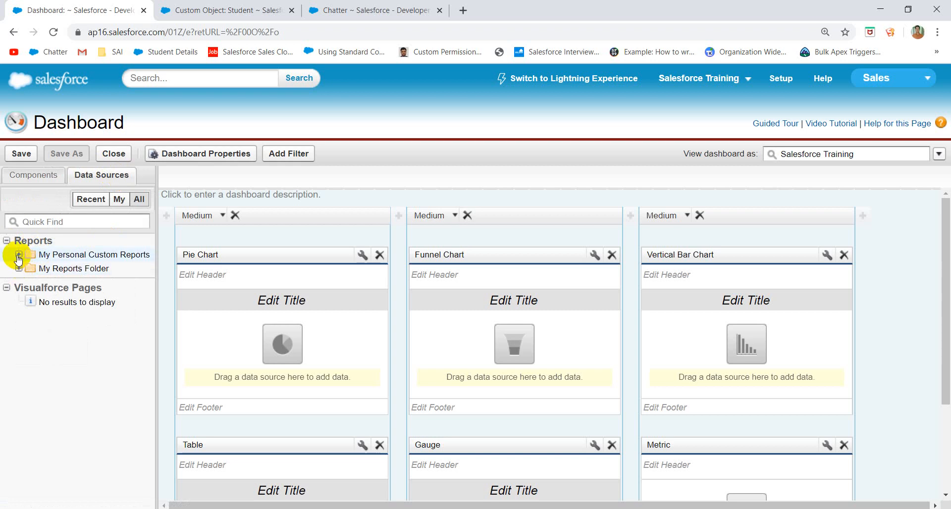
{"action": "left_click", "coordinate": [18, 254]}
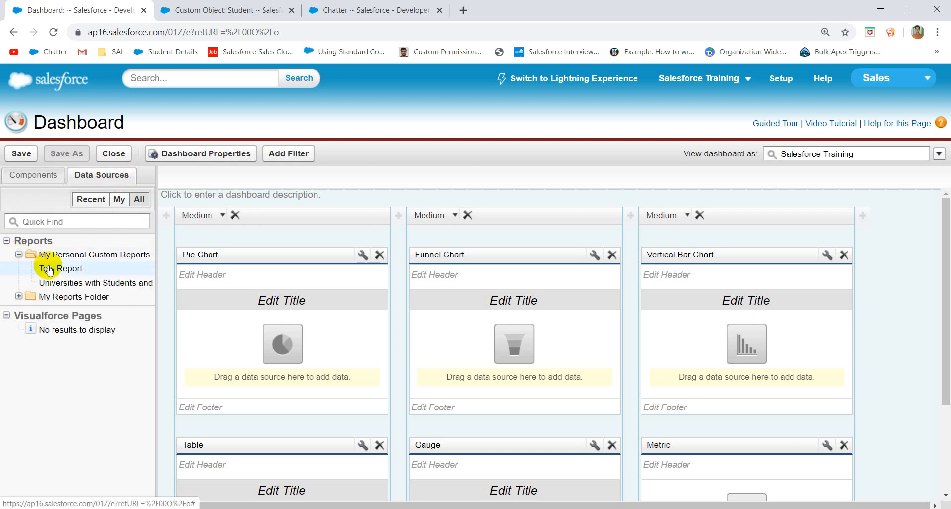
{"action": "left_click_drag", "start_coordinate": [48, 269], "coordinate": [240, 320]}
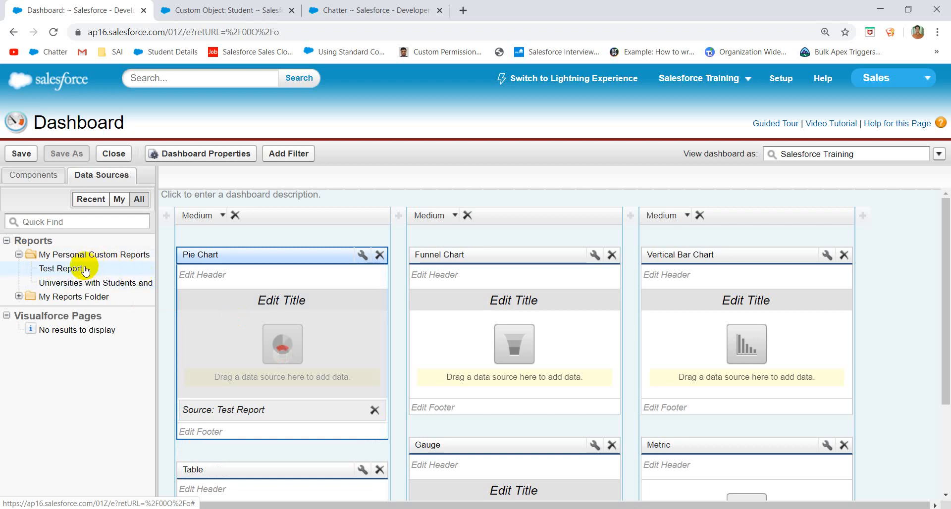
{"action": "left_click_drag", "start_coordinate": [85, 270], "coordinate": [523, 309]}
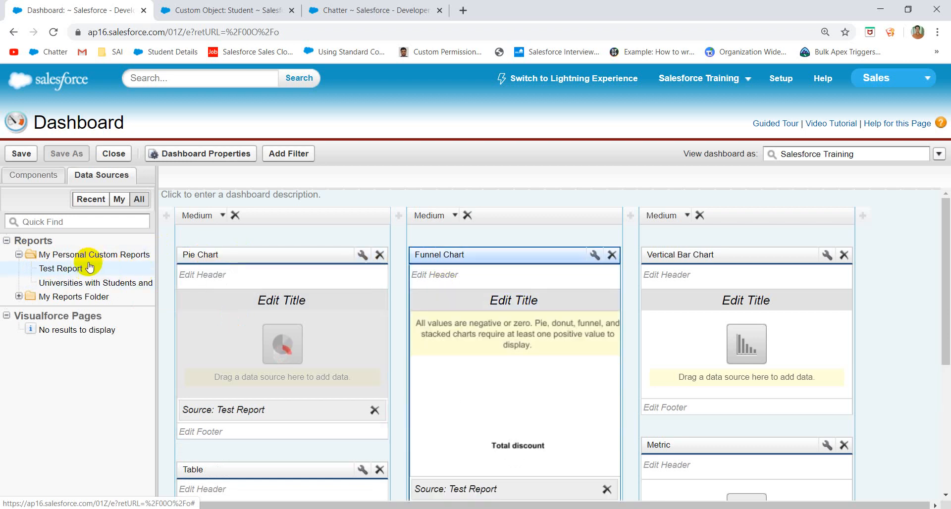
{"action": "left_click_drag", "start_coordinate": [89, 267], "coordinate": [660, 286]}
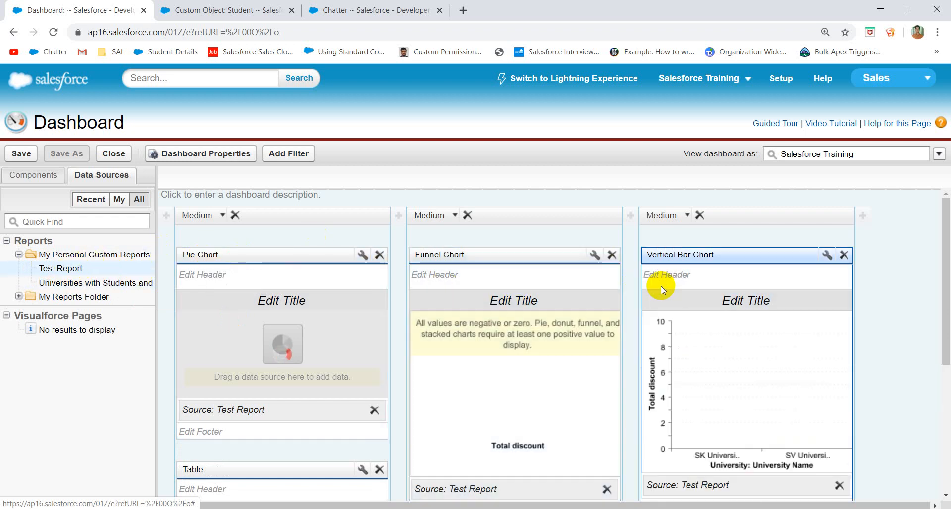
- Try Universities with Students and Payments on the table, then delete the Table, Gauge and Metric components
{"action": "scroll", "coordinate": [807, 340], "scroll_direction": "down", "scroll_amount": 5}
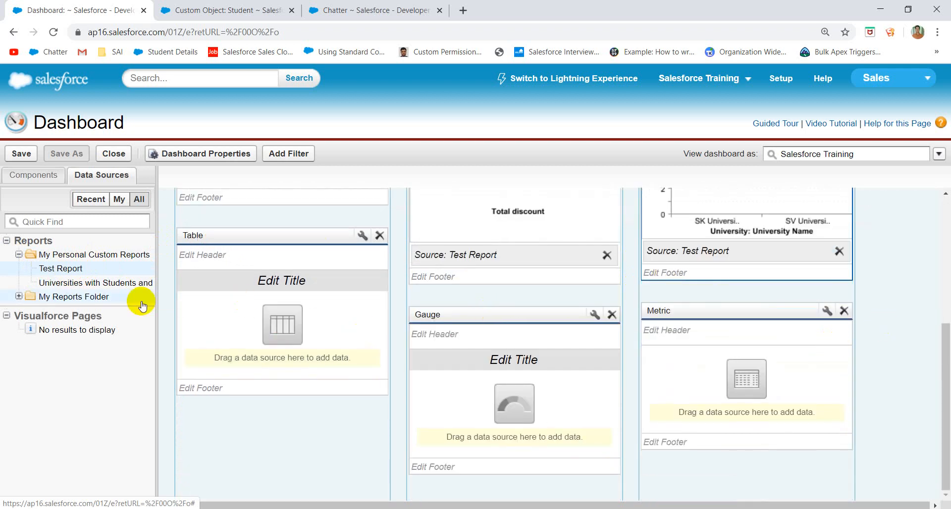
{"action": "left_click_drag", "start_coordinate": [118, 289], "coordinate": [304, 313]}
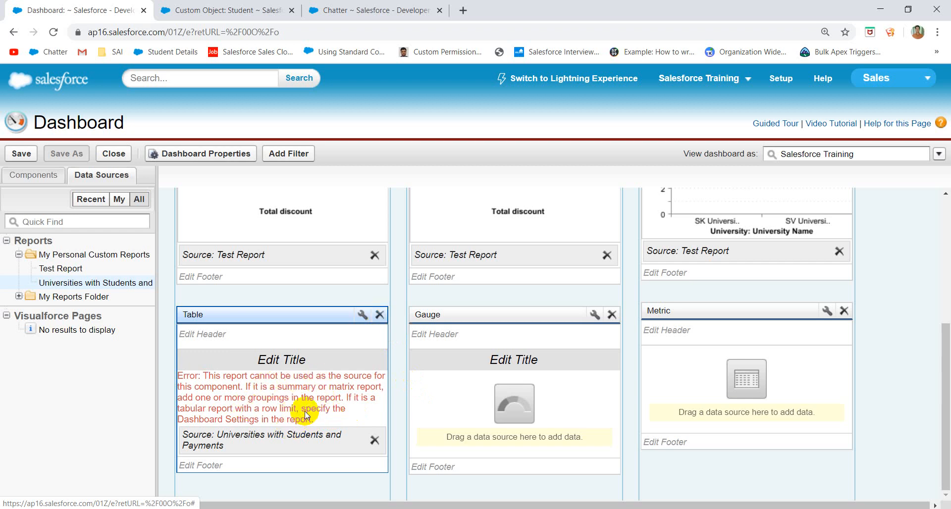
{"action": "left_click", "coordinate": [381, 315]}
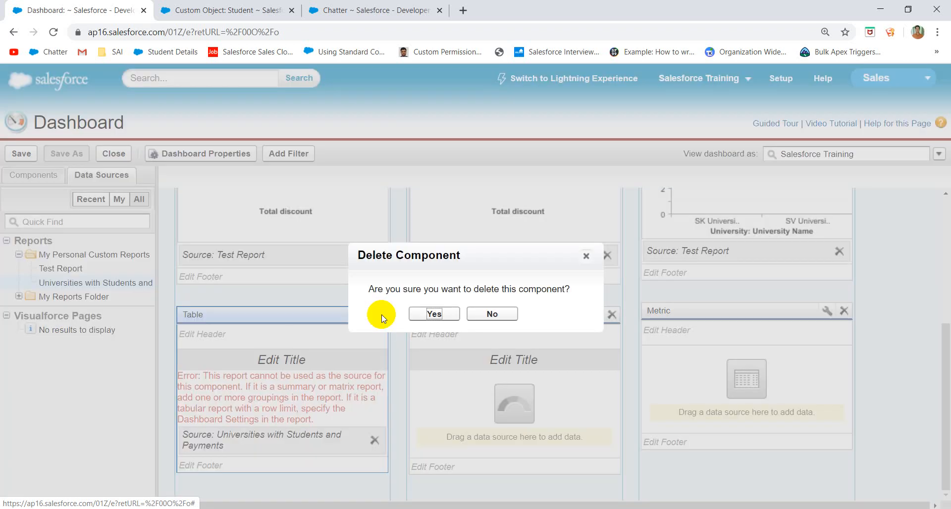
{"action": "left_click", "coordinate": [436, 314]}
{"action": "left_click", "coordinate": [612, 315]}
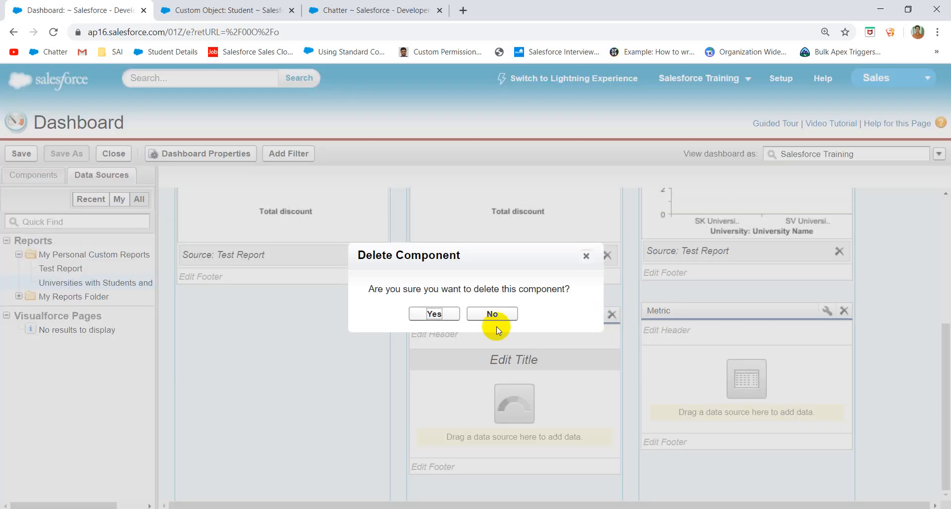
{"action": "left_click", "coordinate": [448, 317]}
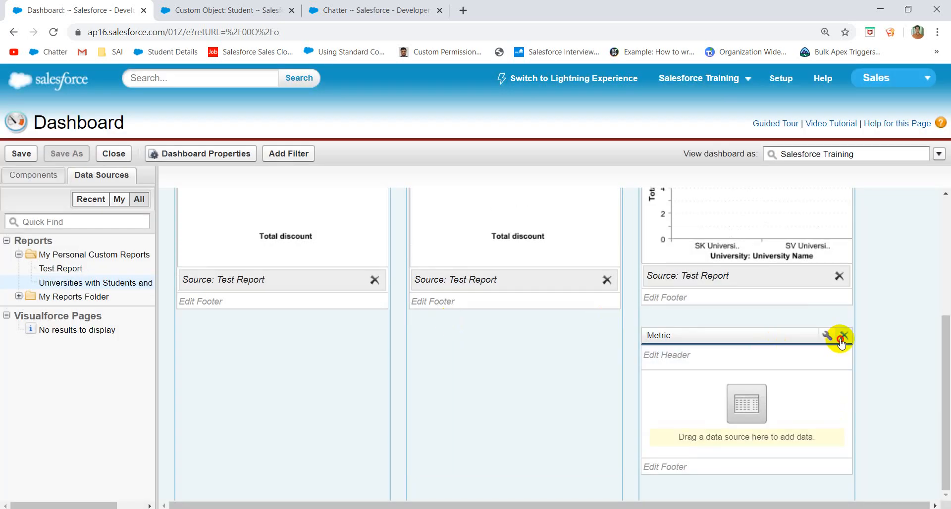
{"action": "left_click", "coordinate": [844, 336]}
{"action": "left_click", "coordinate": [434, 314]}
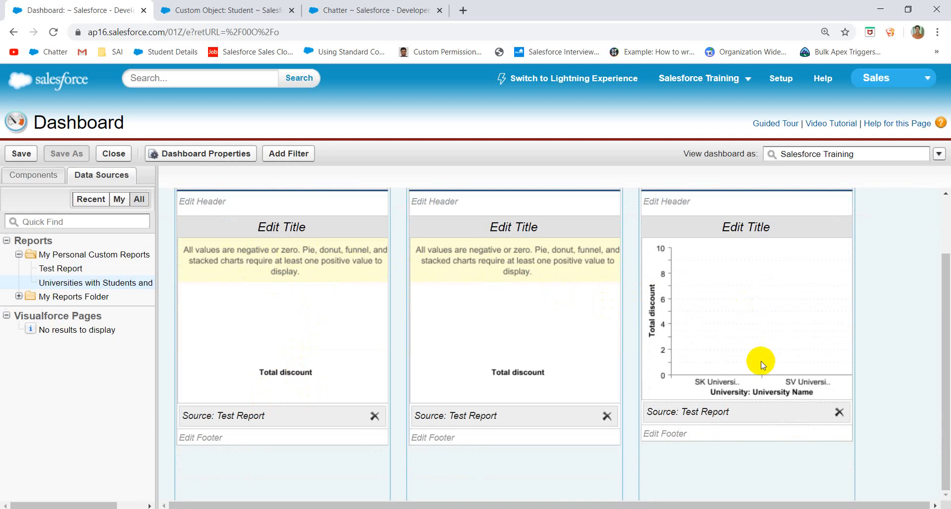
{"action": "scroll", "coordinate": [761, 365], "scroll_direction": "up", "scroll_amount": 2}
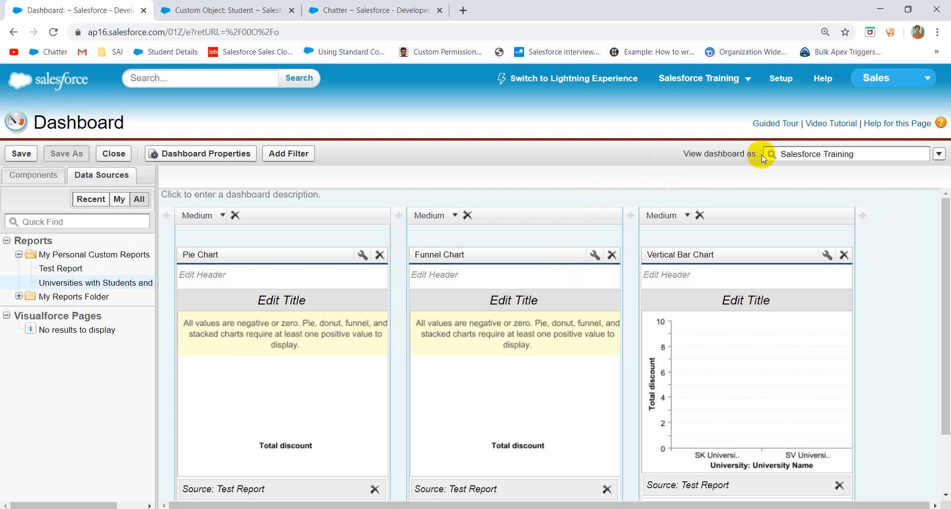
{"action": "left_click", "coordinate": [848, 155]}
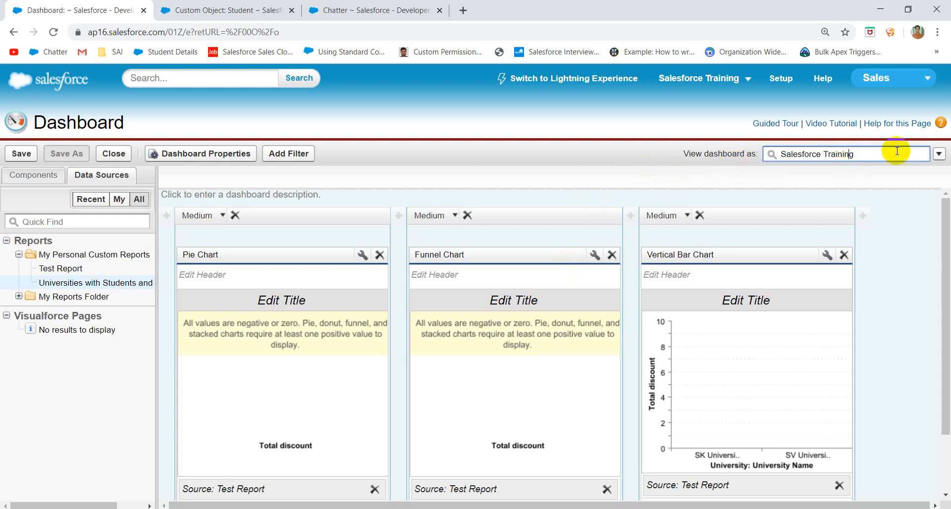
{"action": "left_click", "coordinate": [938, 155]}
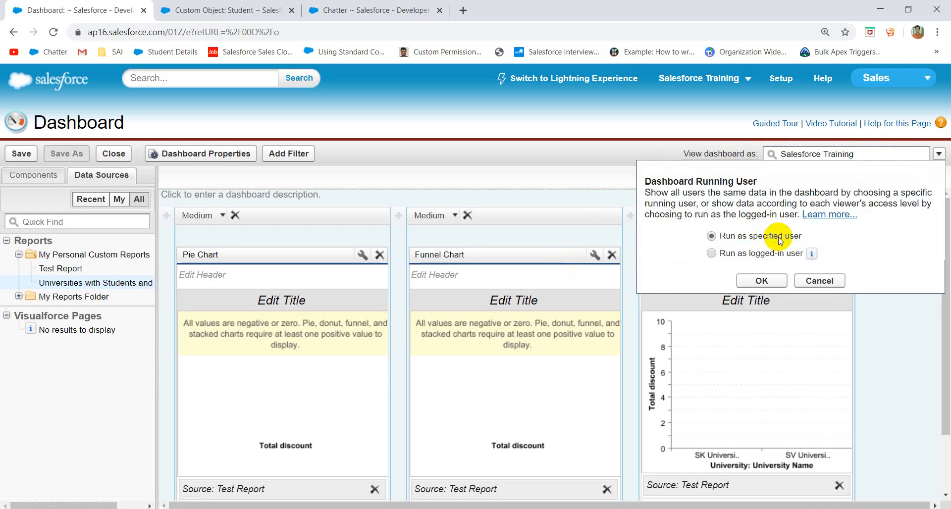
{"action": "left_click", "coordinate": [749, 256]}
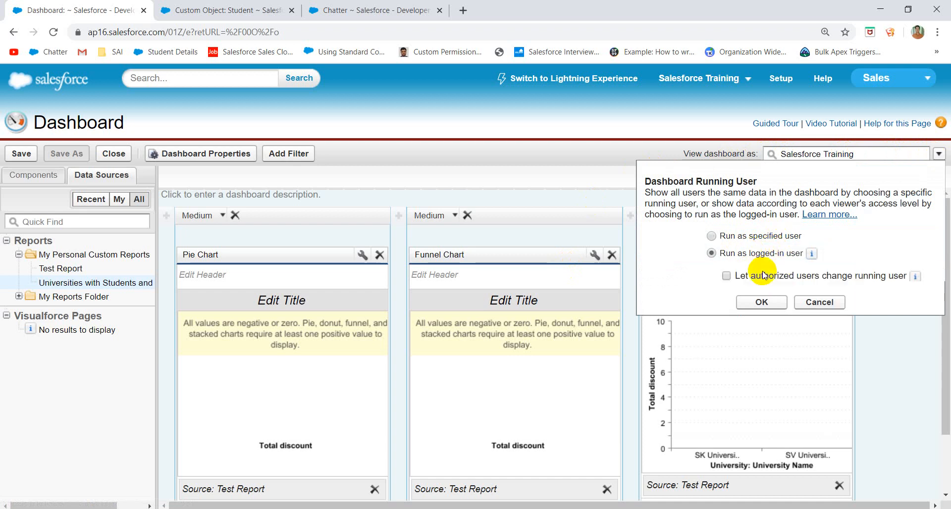
{"action": "left_click", "coordinate": [761, 301]}
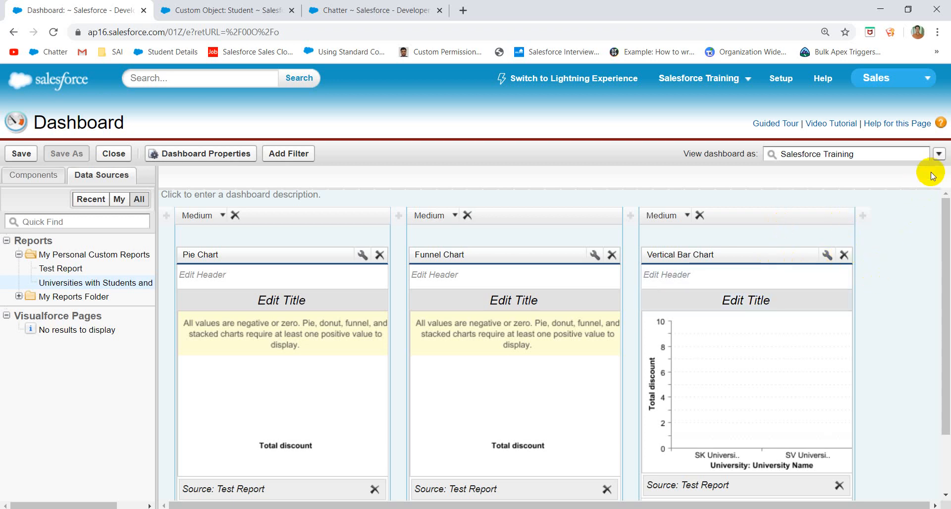
{"action": "left_click", "coordinate": [938, 154]}
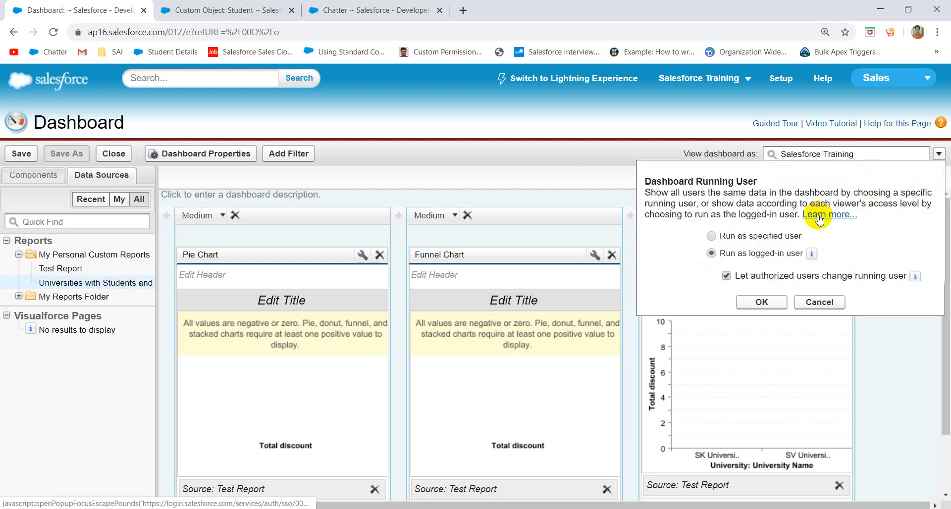
{"action": "left_click", "coordinate": [712, 236]}
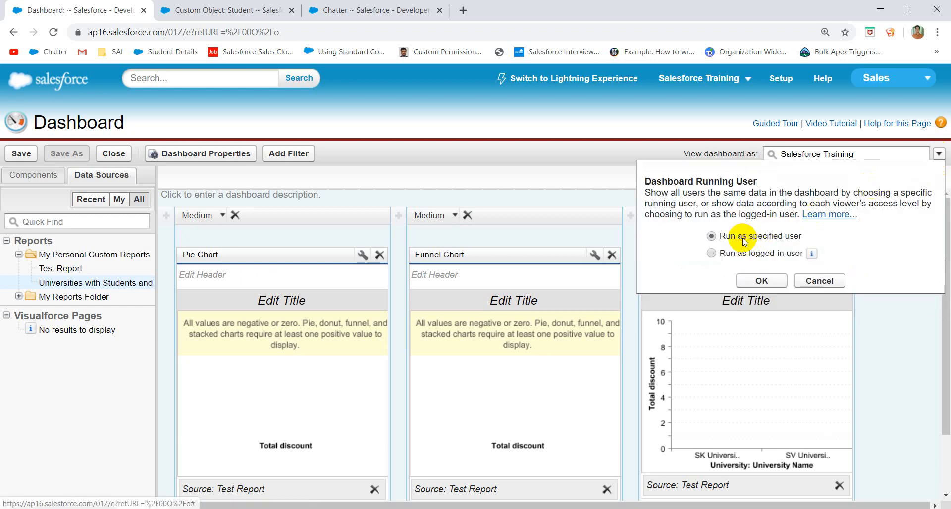
{"action": "left_click", "coordinate": [758, 281]}
{"action": "scroll", "coordinate": [563, 325], "scroll_direction": "down", "scroll_amount": 2}
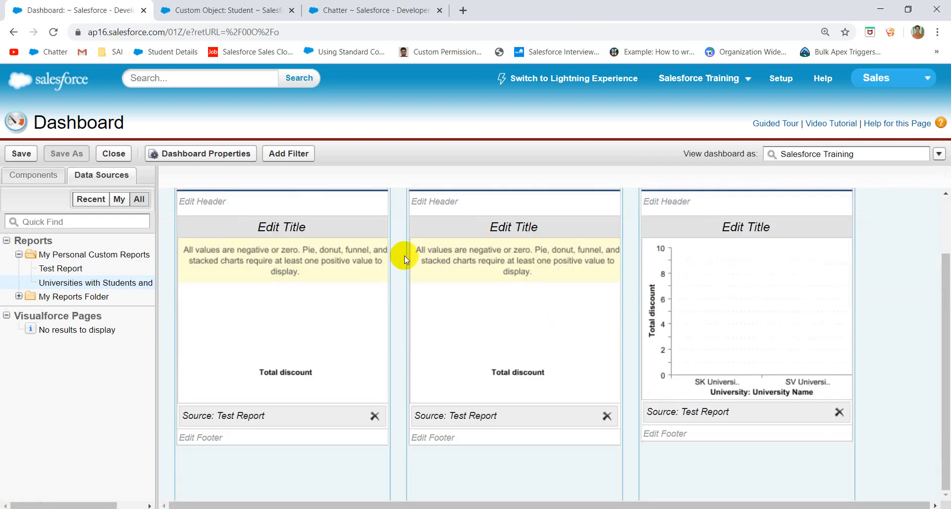
- Save the dashboard as 'My DB1' (unique name My_DB1) in the My Personal Dashboards folder
{"action": "left_click", "coordinate": [22, 154]}
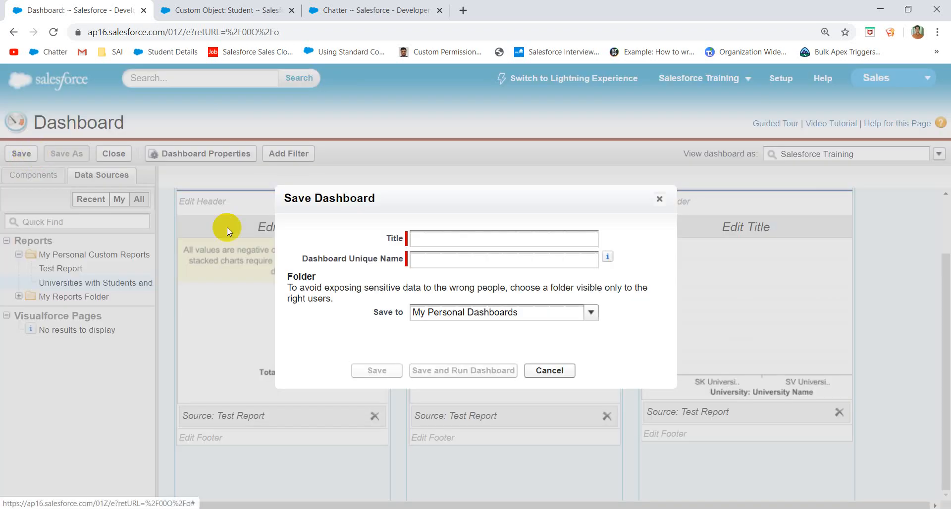
{"action": "left_click", "coordinate": [471, 241]}
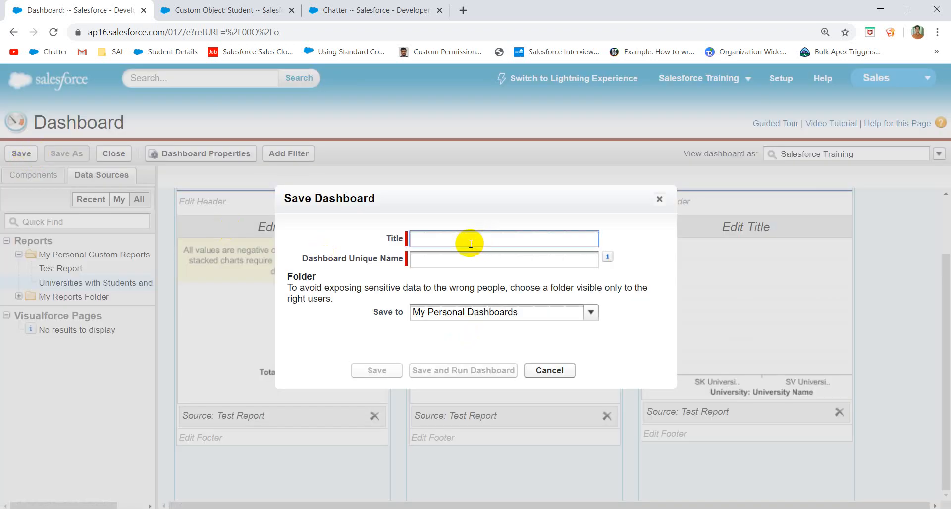
{"action": "type", "text": "My DB1"}
{"action": "left_click", "coordinate": [499, 258]}
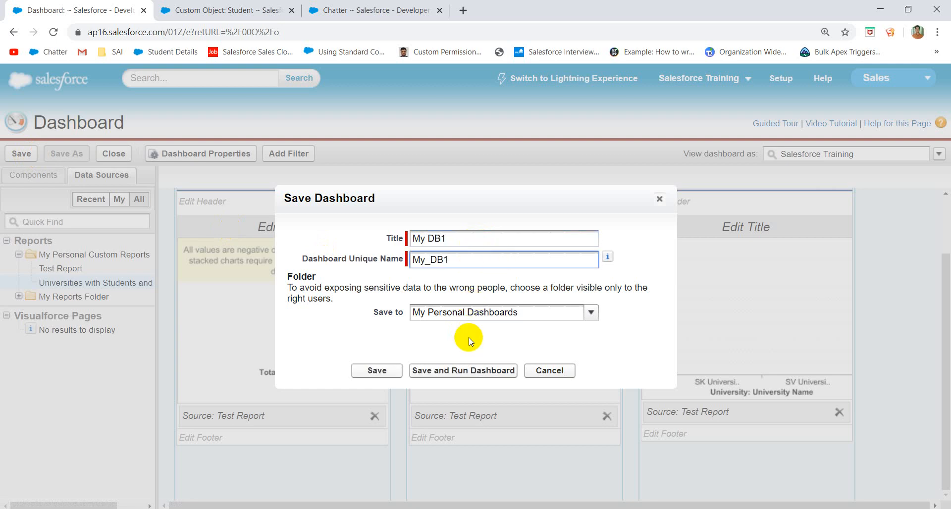
{"action": "left_click", "coordinate": [496, 317]}
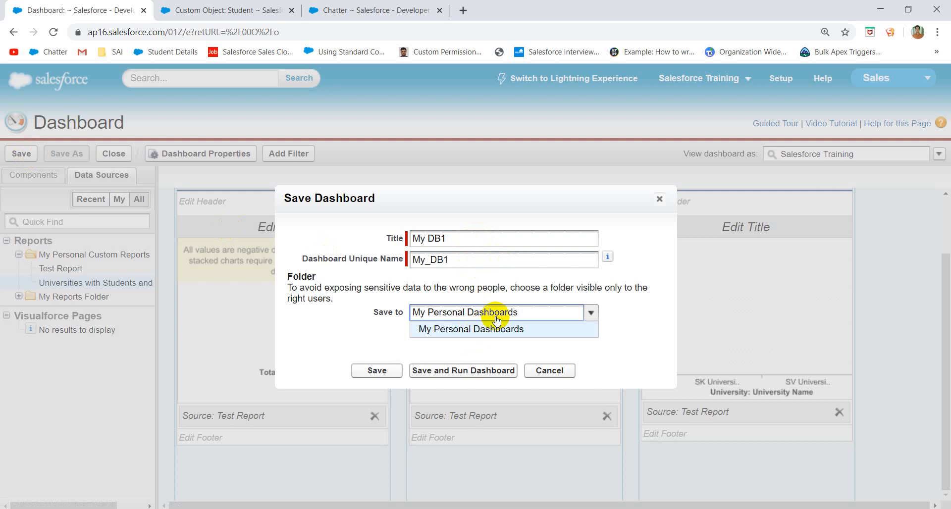
{"action": "left_click", "coordinate": [360, 372]}
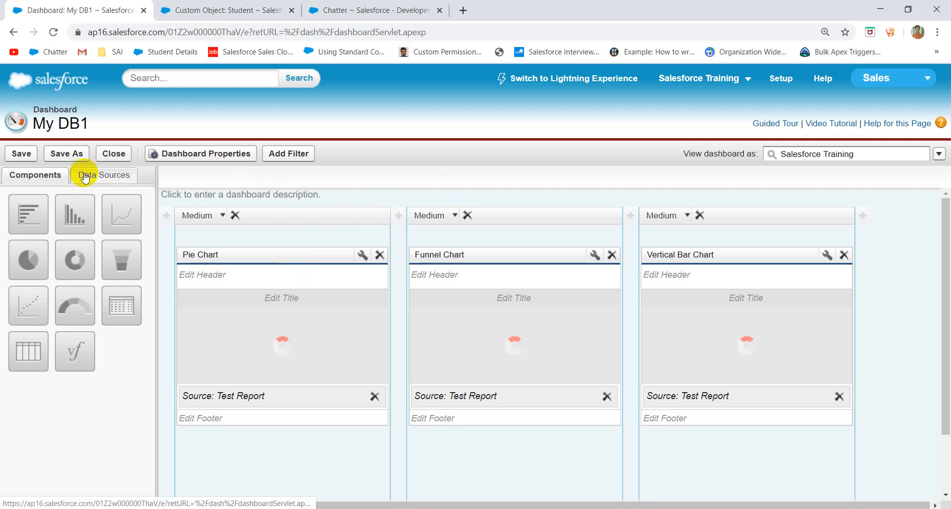
{"action": "scroll", "coordinate": [423, 293], "scroll_direction": "down", "scroll_amount": 2}
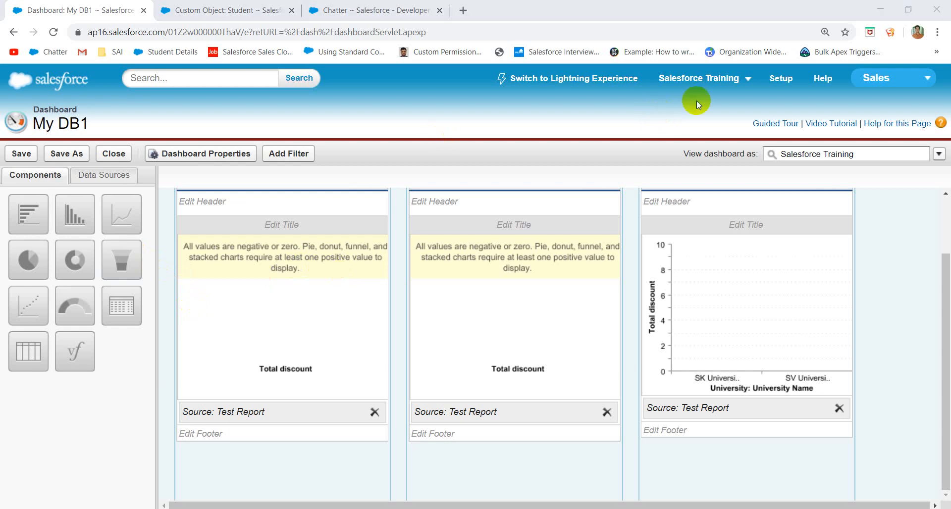
- From Setup > Manage Users, open Mass Email Users in a new browser tab and switch to it
{"action": "left_click", "coordinate": [781, 80]}
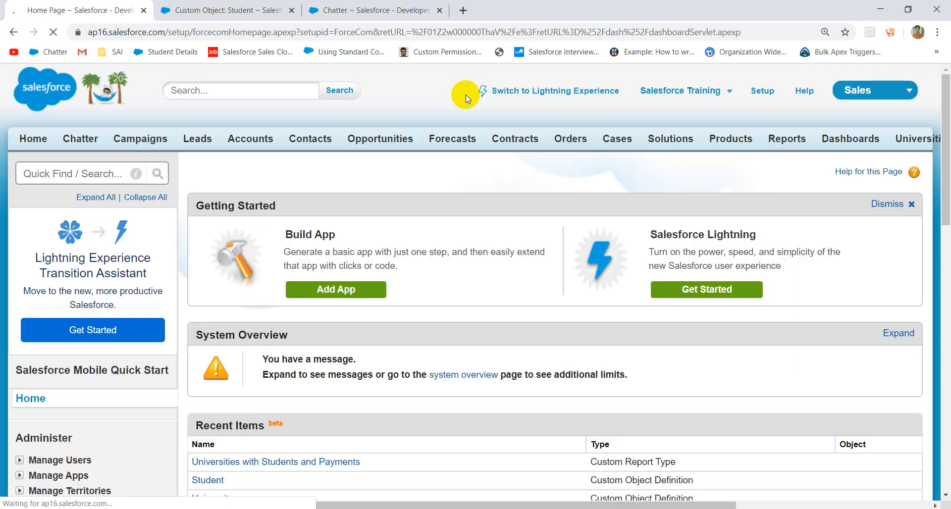
{"action": "scroll", "coordinate": [64, 226], "scroll_direction": "down", "scroll_amount": 5}
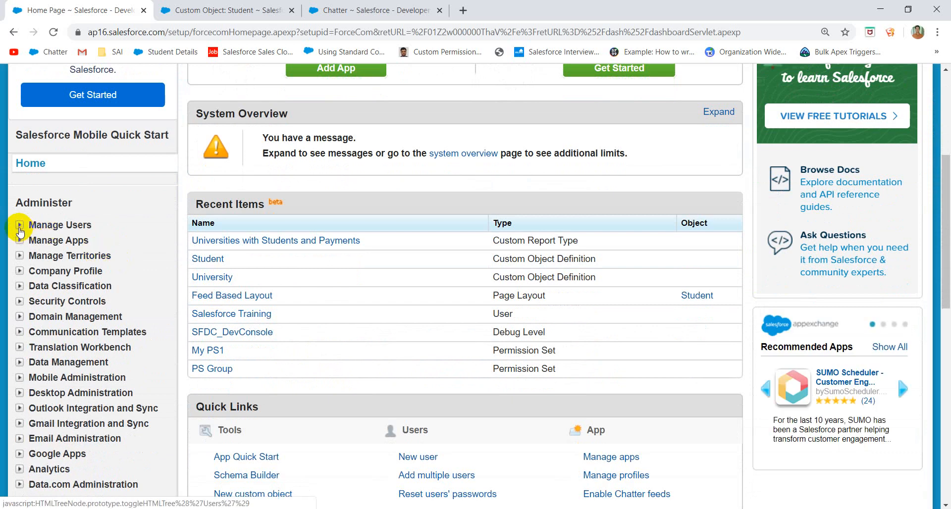
{"action": "left_click", "coordinate": [20, 225]}
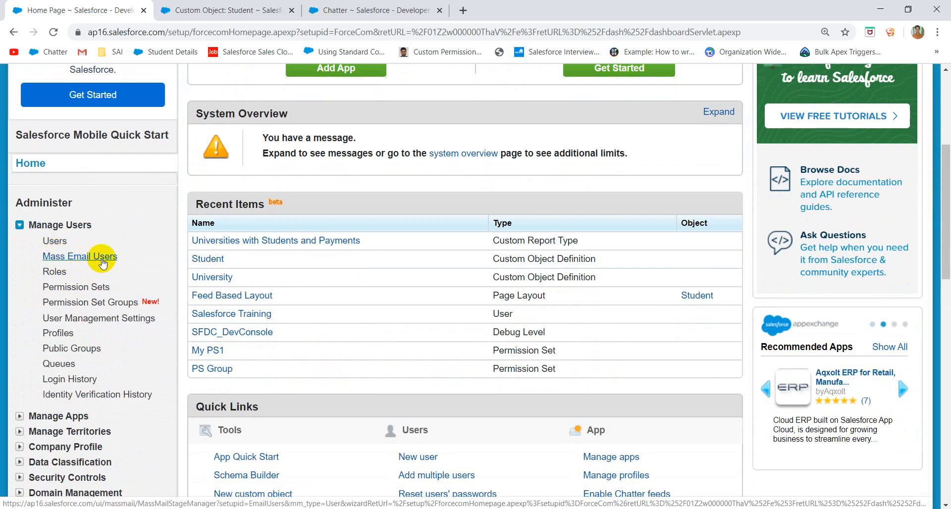
{"action": "right_click", "coordinate": [103, 263]}
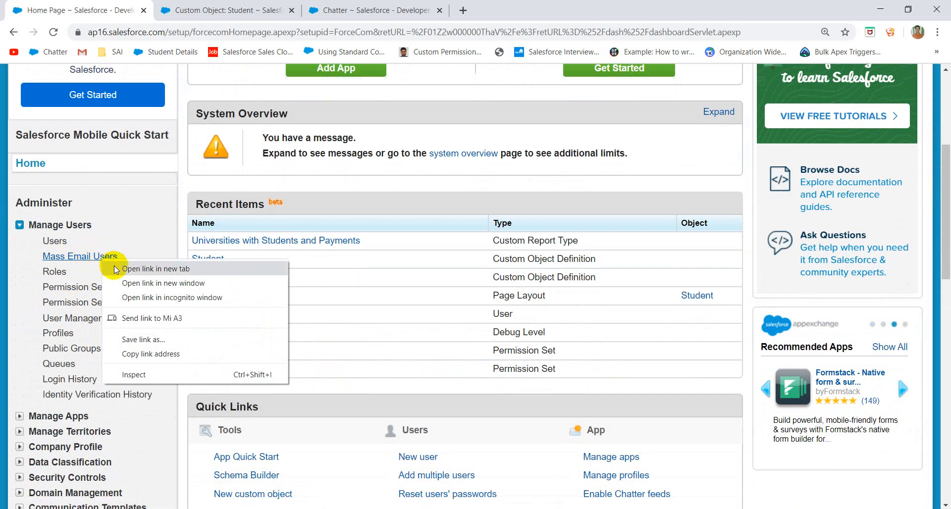
{"action": "left_click", "coordinate": [115, 269]}
{"action": "left_click", "coordinate": [389, 10]}
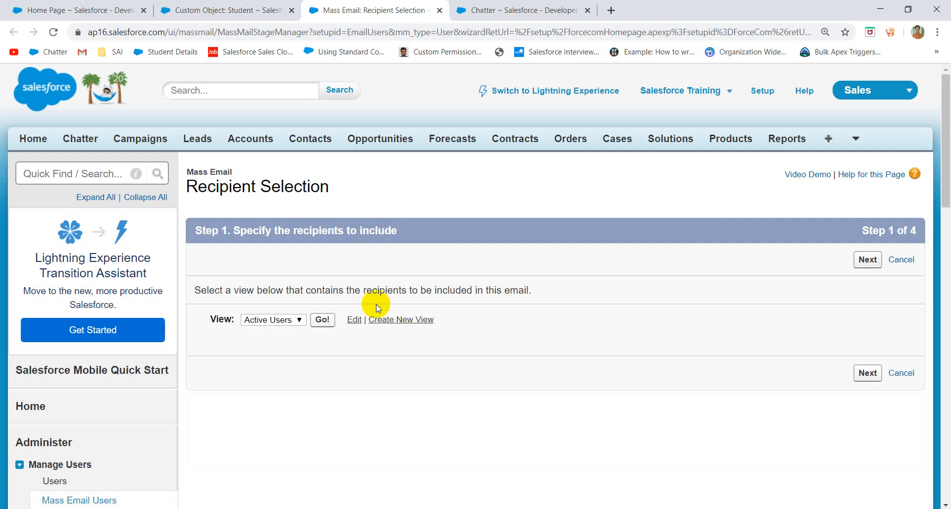
- Choose all 5 Active Users as recipients, keep the Letter Head template, and schedule delivery
{"action": "left_click", "coordinate": [325, 321]}
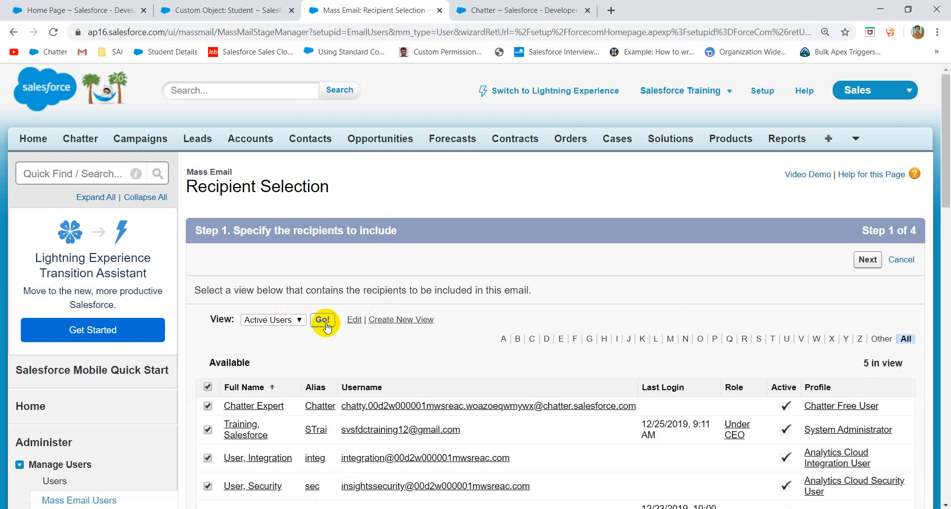
{"action": "scroll", "coordinate": [277, 356], "scroll_direction": "down", "scroll_amount": 3}
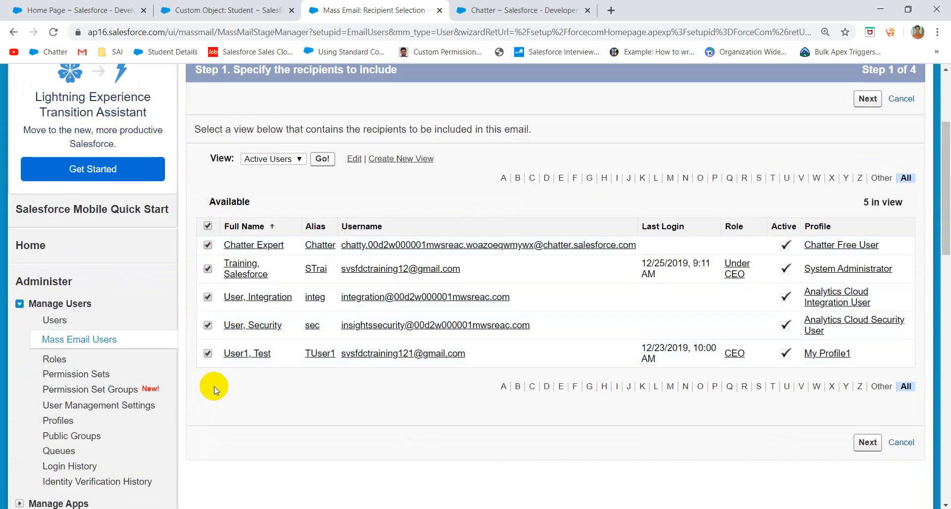
{"action": "left_click", "coordinate": [875, 442]}
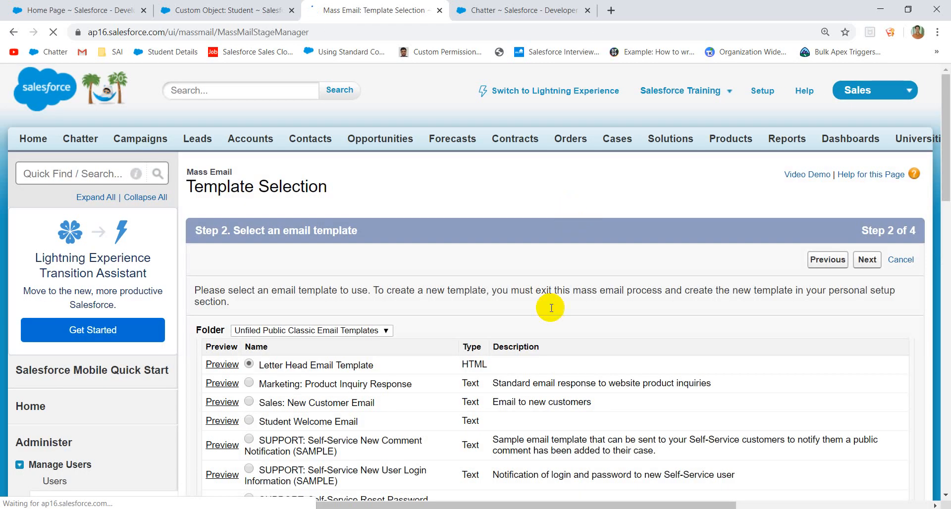
{"action": "scroll", "coordinate": [544, 333], "scroll_direction": "down", "scroll_amount": 2}
{"action": "scroll", "coordinate": [314, 342], "scroll_direction": "down", "scroll_amount": 10}
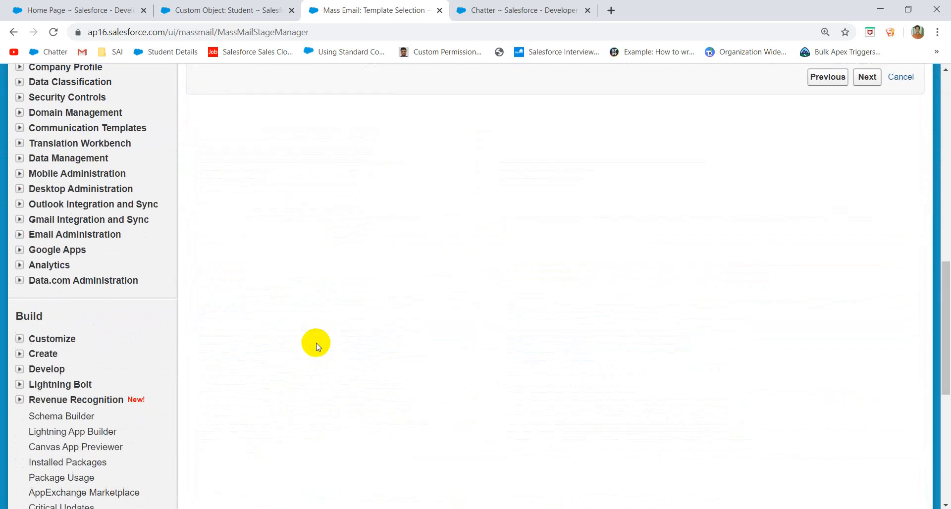
{"action": "scroll", "coordinate": [636, 341], "scroll_direction": "up", "scroll_amount": 12}
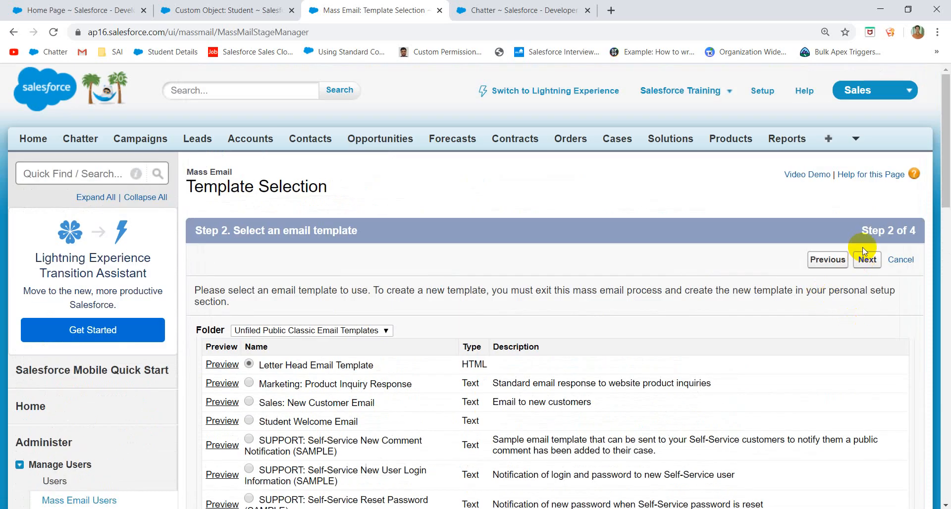
{"action": "left_click", "coordinate": [866, 260]}
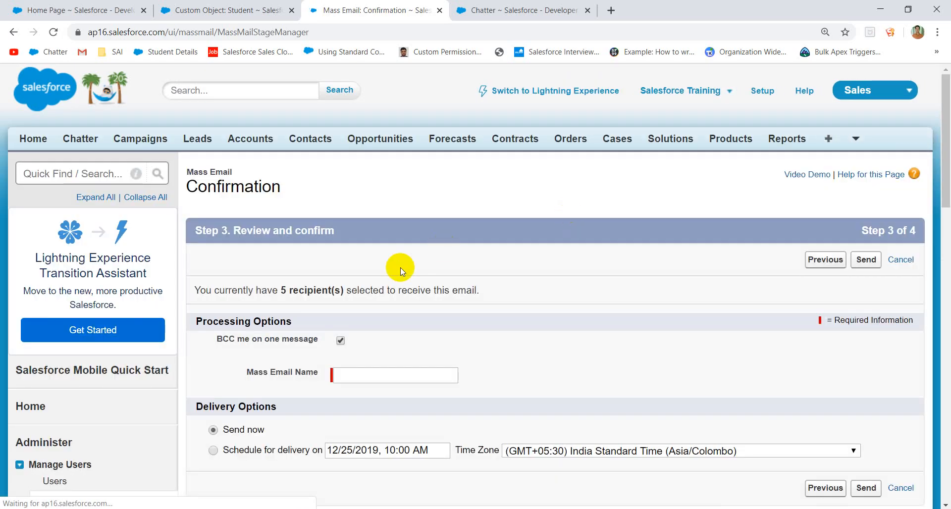
{"action": "scroll", "coordinate": [371, 347], "scroll_direction": "down", "scroll_amount": 4}
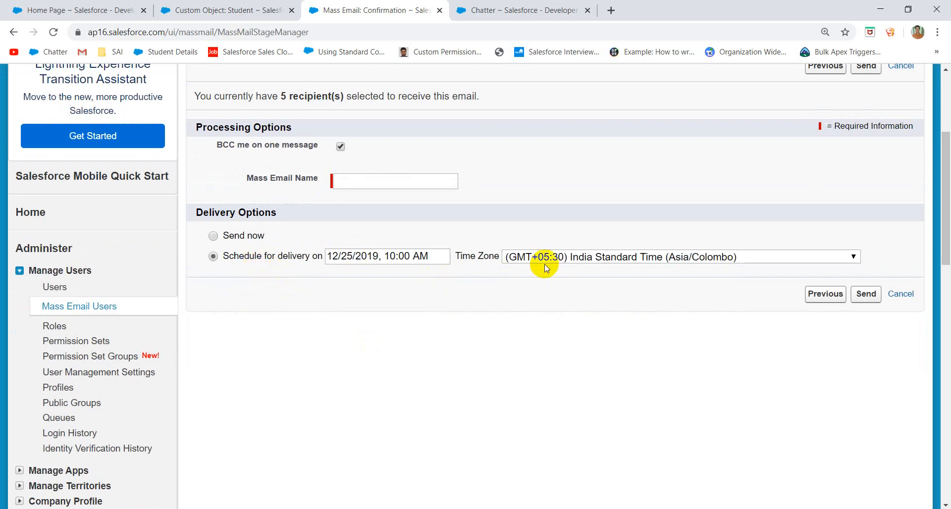
{"action": "left_click", "coordinate": [412, 175]}
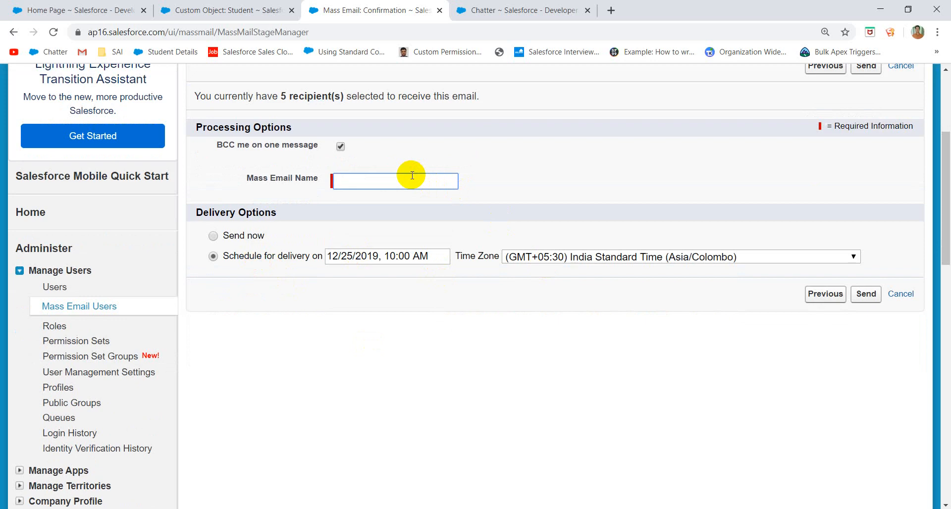
- Go to the Permission Set Groups page under Manage Users
{"action": "left_click", "coordinate": [85, 357]}
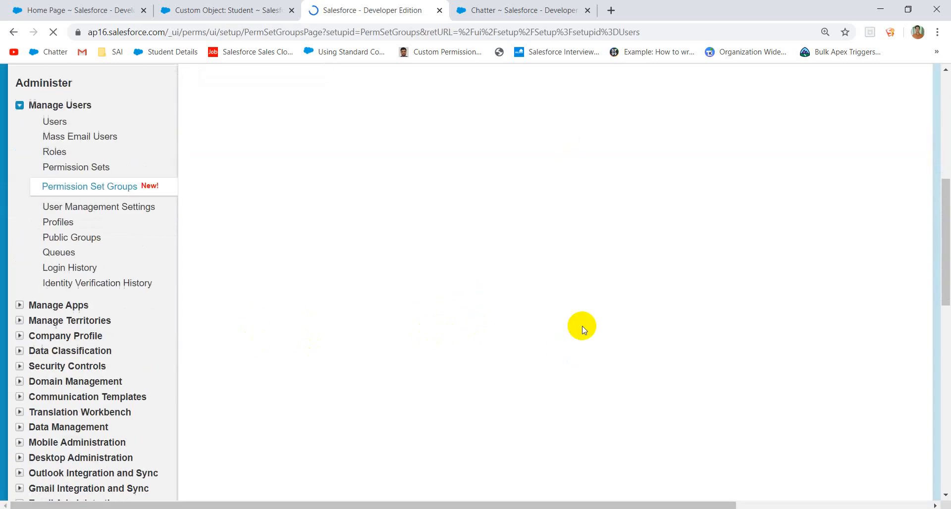
{"action": "scroll", "coordinate": [583, 330], "scroll_direction": "down", "scroll_amount": 3}
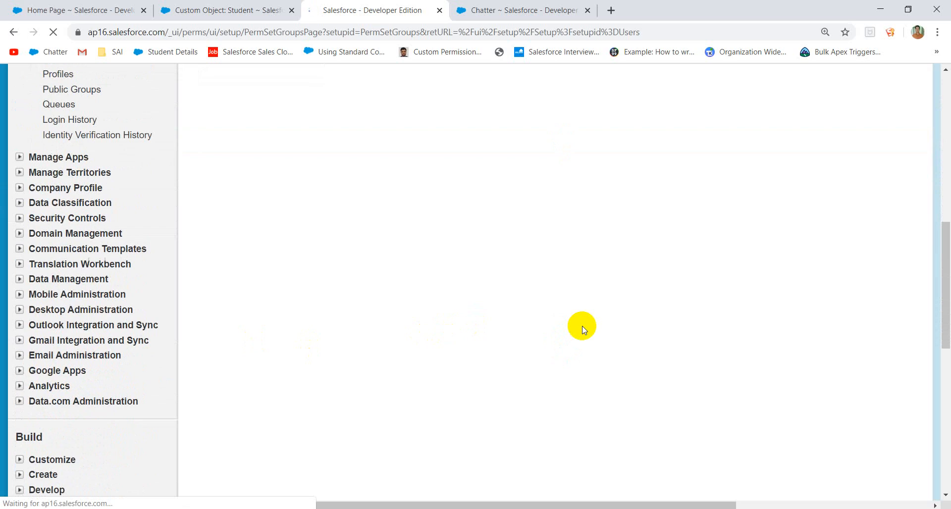
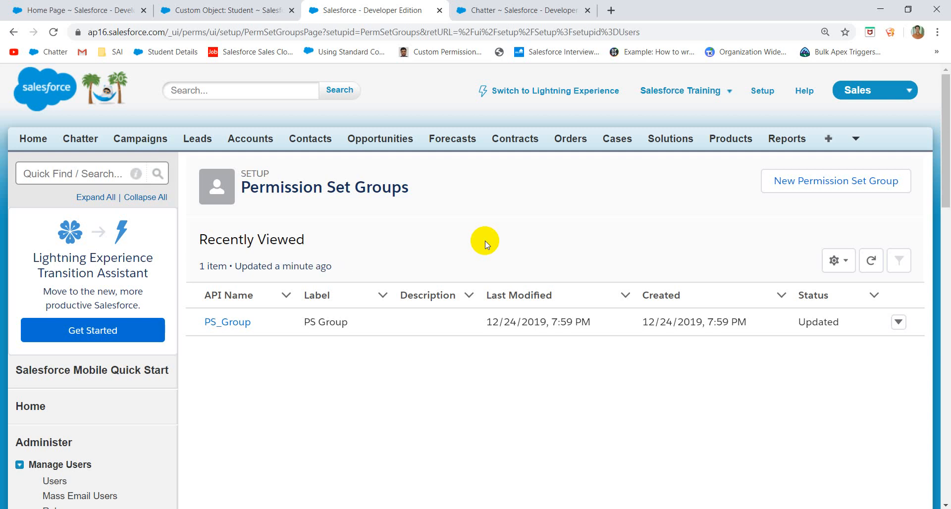
- Scroll the Setup sidebar and open Manage Users > User Management Settings
{"action": "scroll", "coordinate": [411, 251], "scroll_direction": "down", "scroll_amount": 5}
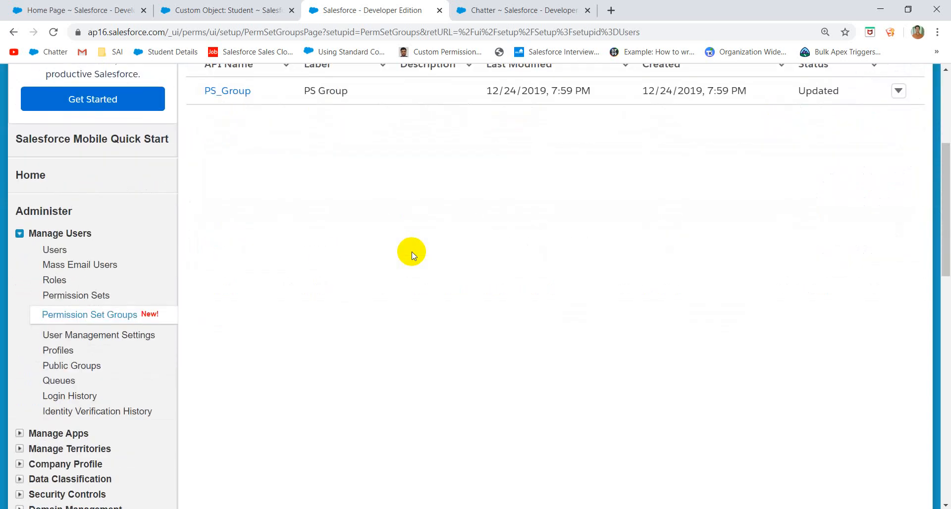
{"action": "scroll", "coordinate": [266, 278], "scroll_direction": "down", "scroll_amount": 1}
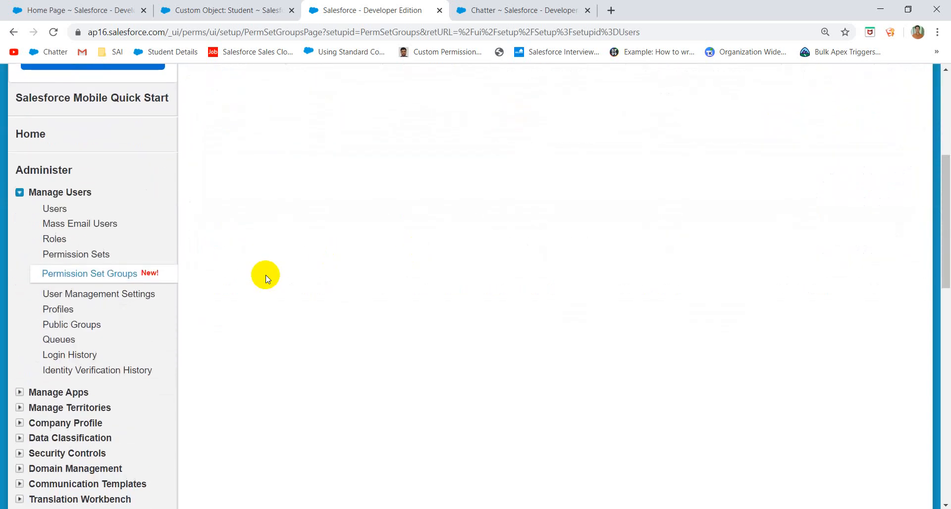
{"action": "left_click", "coordinate": [115, 295]}
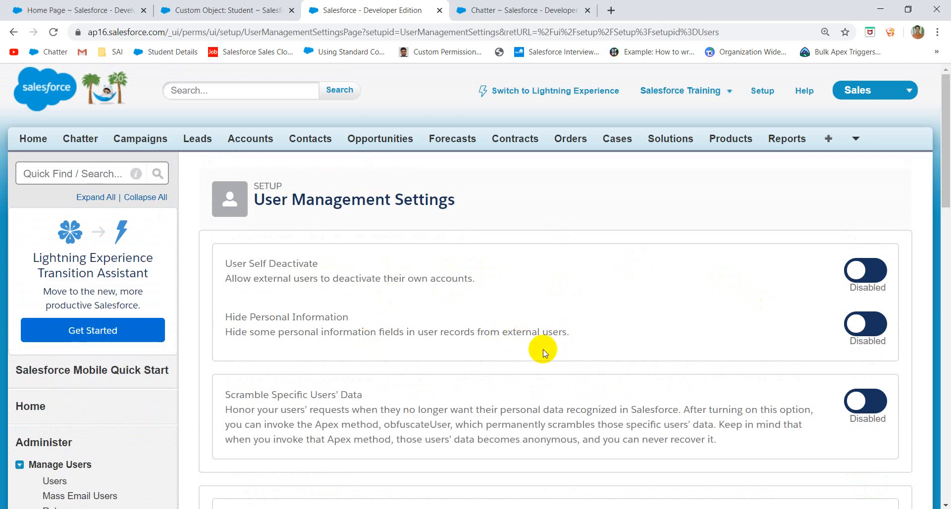
- Review the user settings toggles, including Enhanced Profile List Views, then open Login History under Manage Users
{"action": "scroll", "coordinate": [543, 349], "scroll_direction": "down", "scroll_amount": 2}
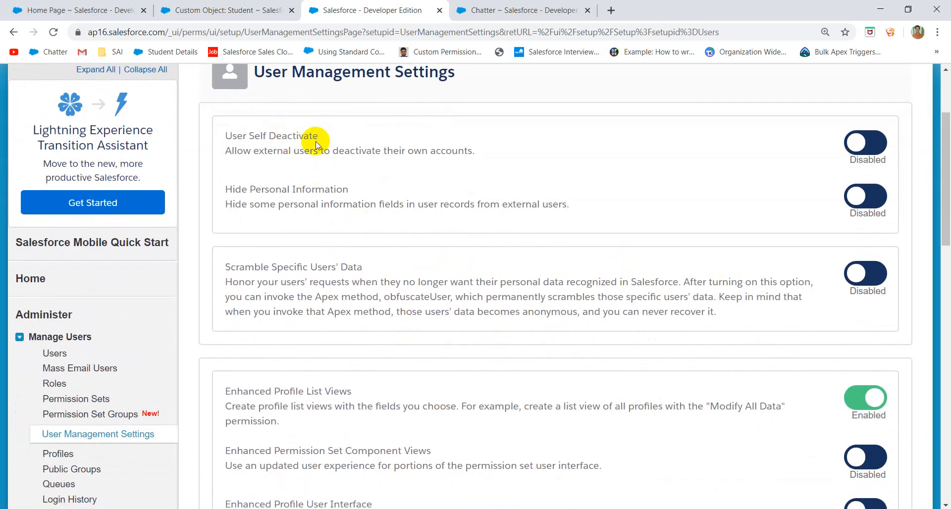
{"action": "scroll", "coordinate": [364, 145], "scroll_direction": "up", "scroll_amount": 2}
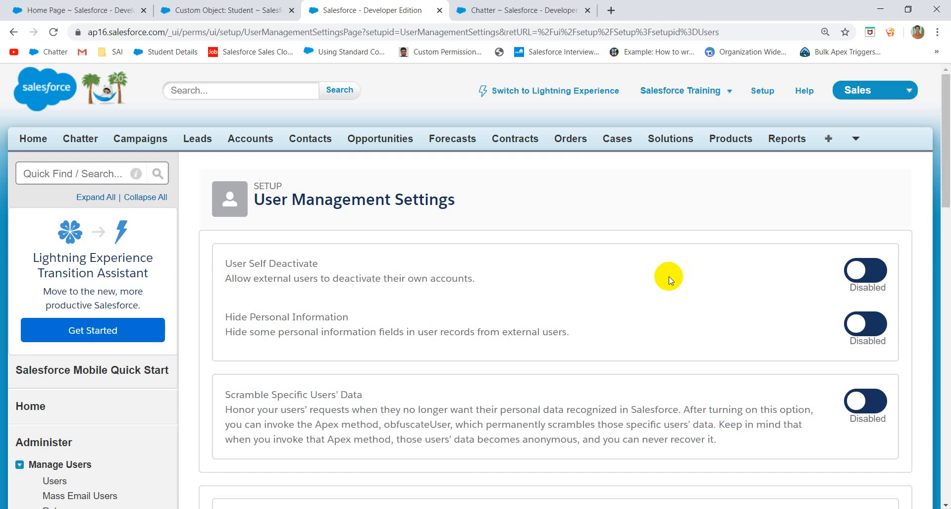
{"action": "scroll", "coordinate": [516, 282], "scroll_direction": "down", "scroll_amount": 5}
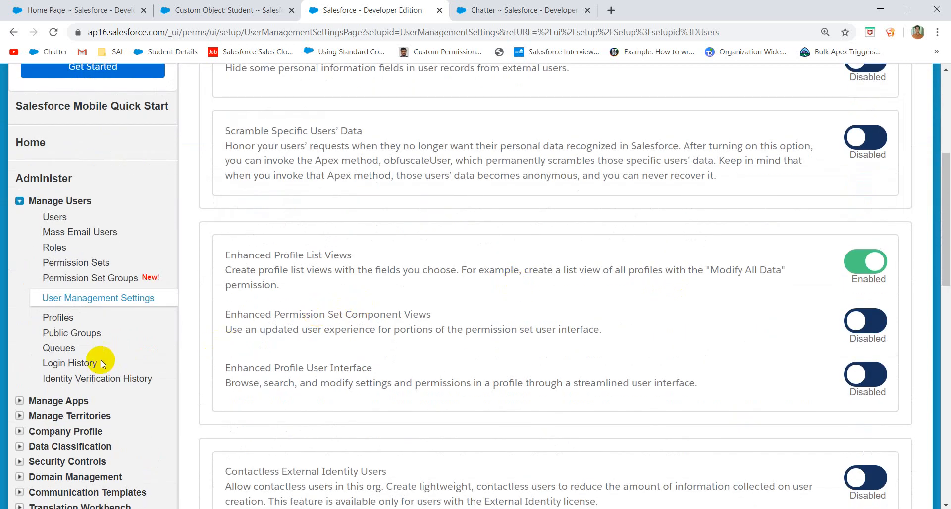
{"action": "left_click", "coordinate": [84, 366]}
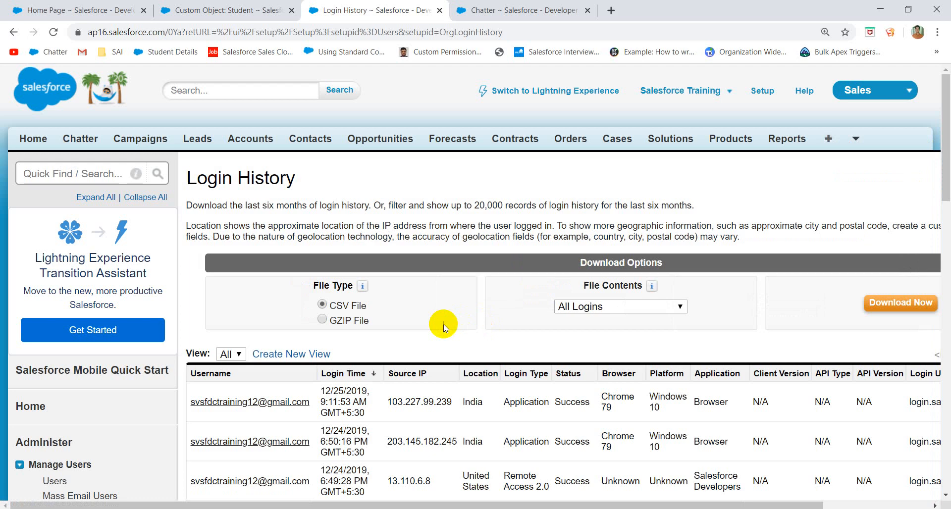
- Scroll through the Login History table's records, then open Identity Verification History
{"action": "scroll", "coordinate": [444, 328], "scroll_direction": "down", "scroll_amount": 3}
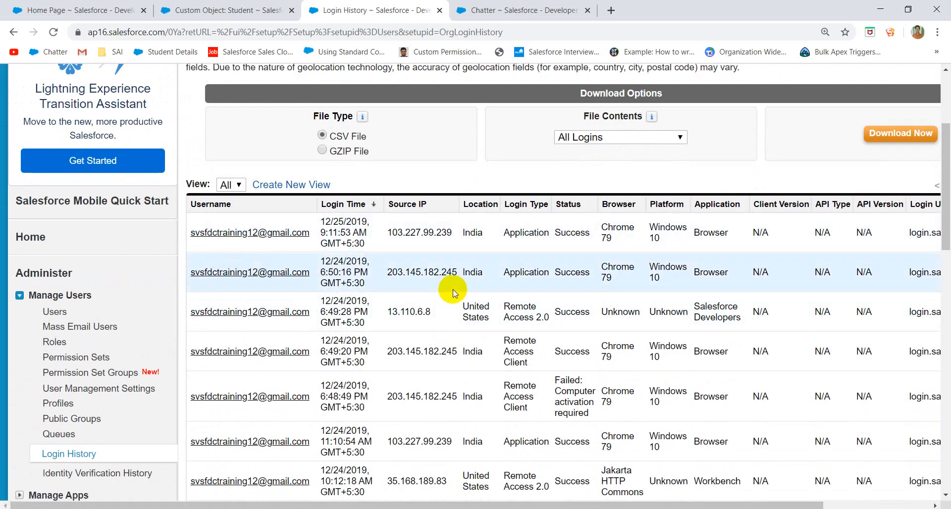
{"action": "scroll", "coordinate": [562, 299], "scroll_direction": "down", "scroll_amount": 2}
{"action": "scroll", "coordinate": [562, 300], "scroll_direction": "right", "scroll_amount": 3}
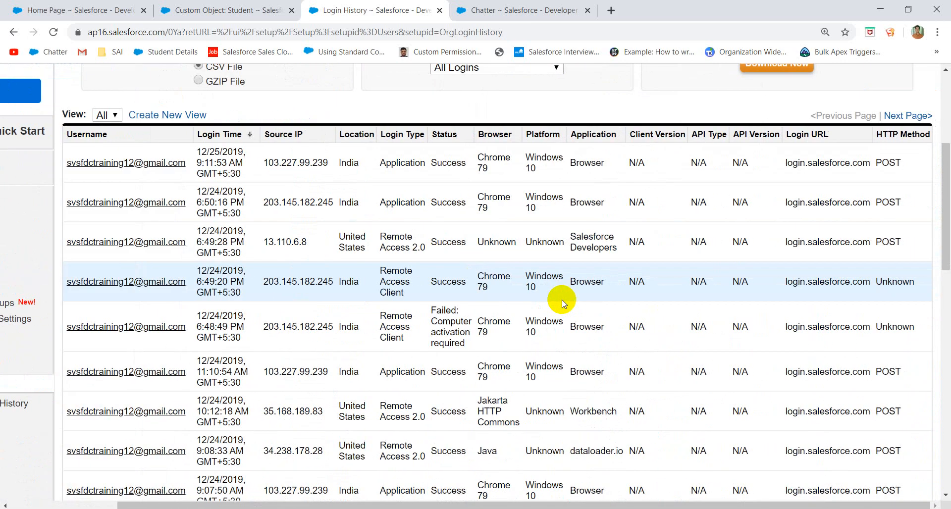
{"action": "scroll", "coordinate": [393, 232], "scroll_direction": "down", "scroll_amount": 5}
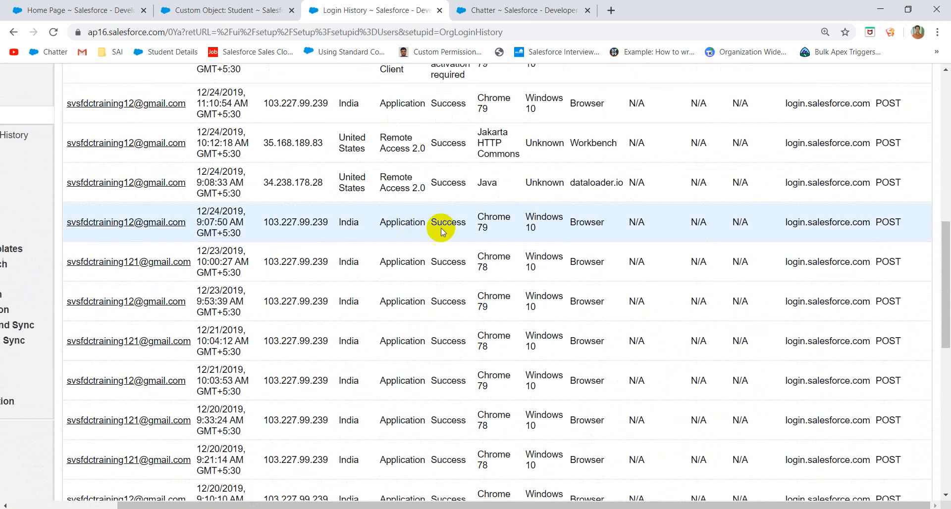
{"action": "scroll", "coordinate": [436, 223], "scroll_direction": "up", "scroll_amount": 8}
{"action": "scroll", "coordinate": [537, 314], "scroll_direction": "down", "scroll_amount": 5}
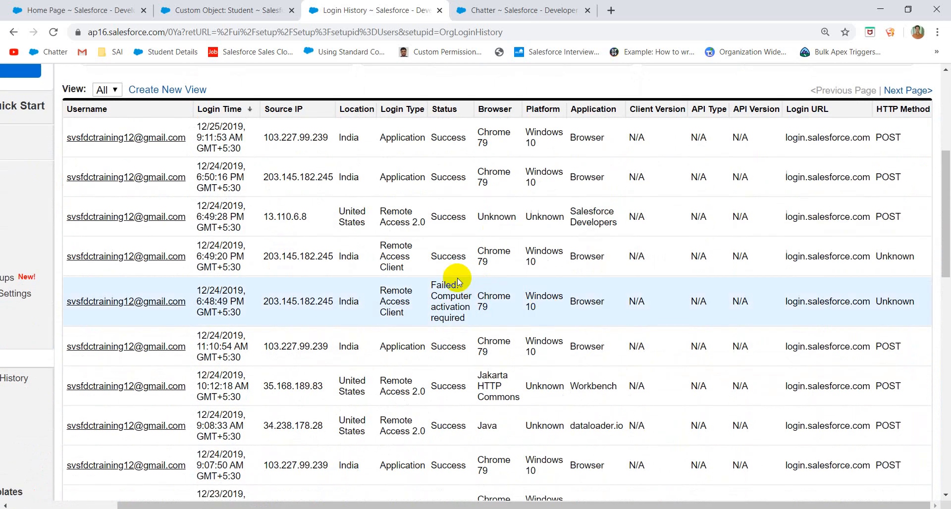
{"action": "scroll", "coordinate": [457, 278], "scroll_direction": "down", "scroll_amount": 1}
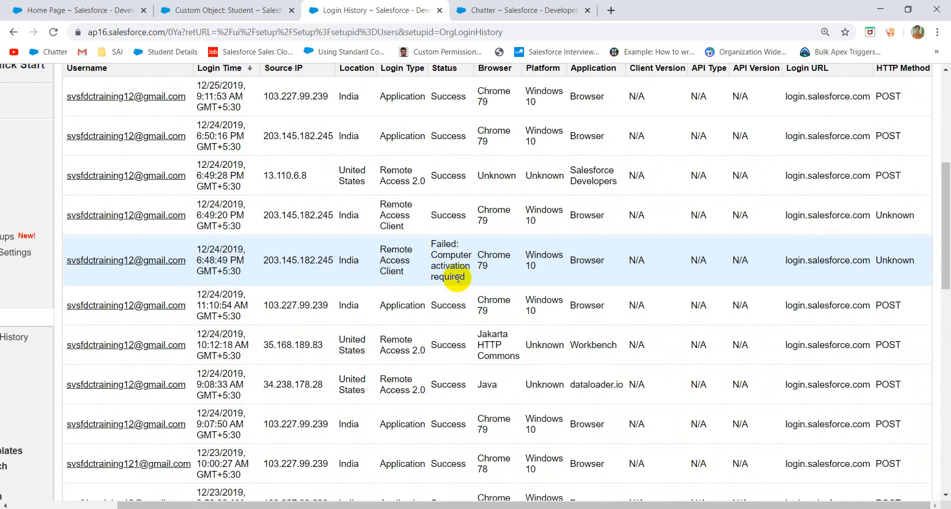
{"action": "scroll", "coordinate": [456, 278], "scroll_direction": "left", "scroll_amount": 5}
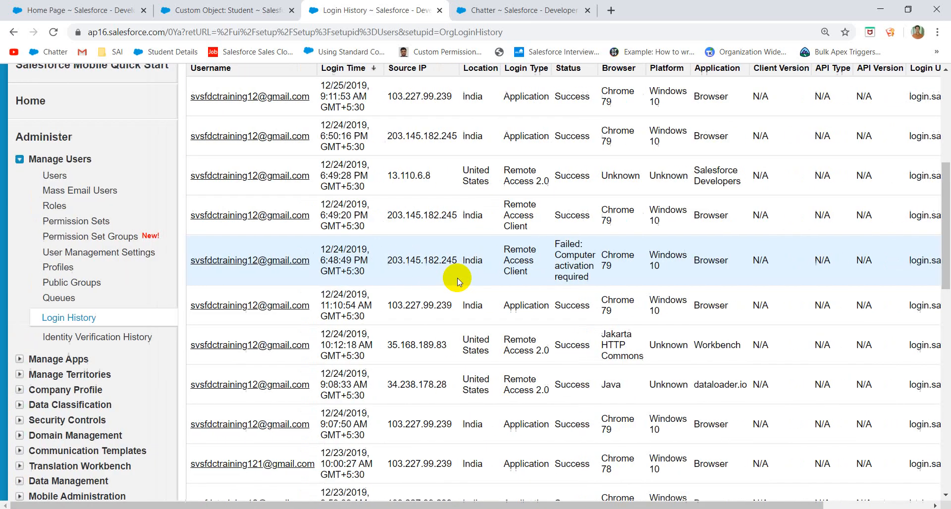
{"action": "left_click", "coordinate": [117, 341]}
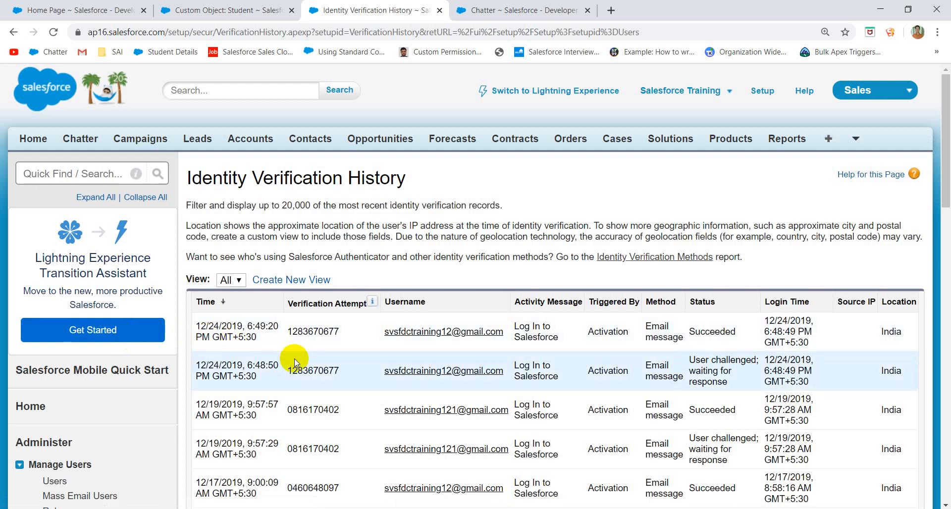
- Look through the email-message identity verification records and their Succeeded and User challenged statuses
{"action": "scroll", "coordinate": [682, 341], "scroll_direction": "down", "scroll_amount": 1}
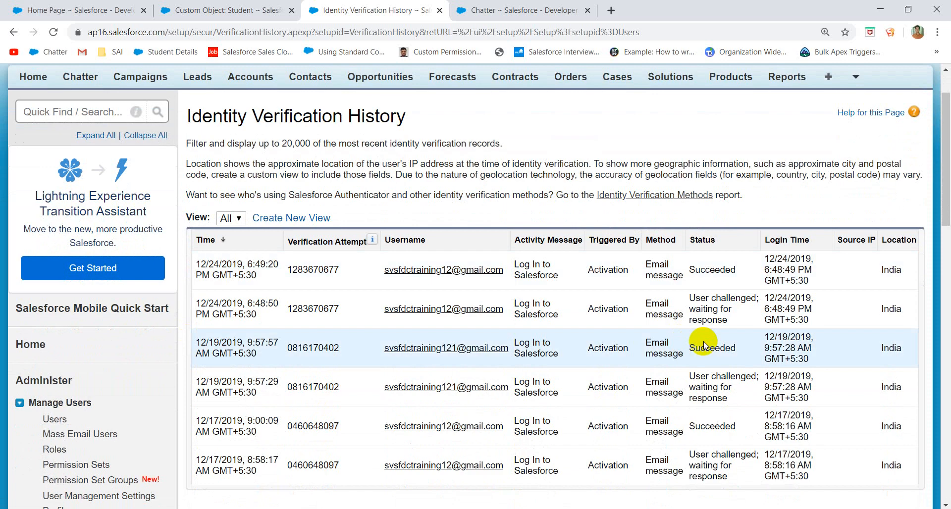
{"action": "scroll", "coordinate": [704, 341], "scroll_direction": "down", "scroll_amount": 6}
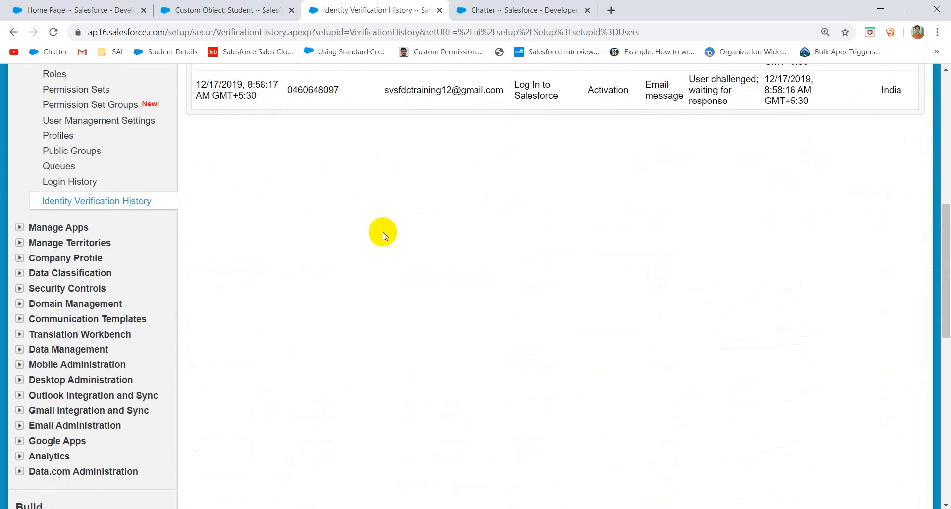
{"action": "scroll", "coordinate": [93, 195], "scroll_direction": "up", "scroll_amount": 4}
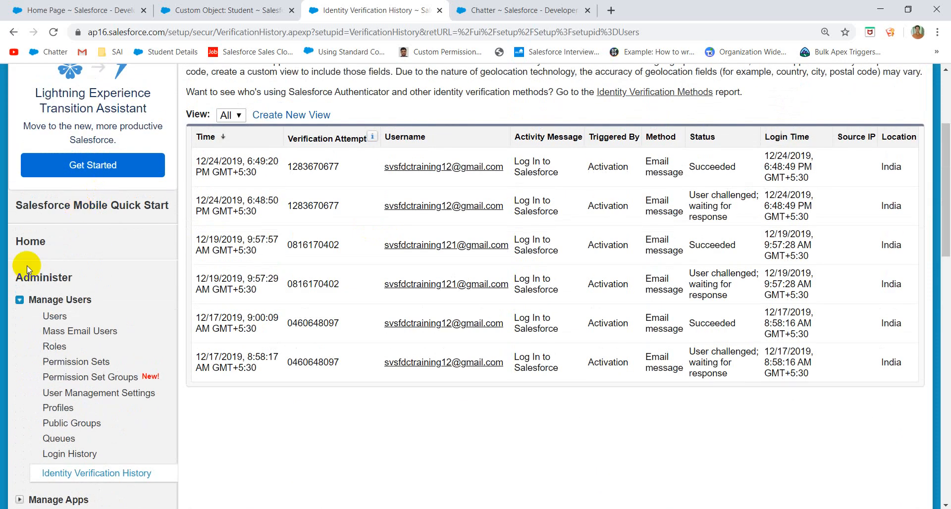
- Collapse Manage Users, expand Manage Apps and open the App Menu page
{"action": "left_click", "coordinate": [20, 300]}
{"action": "scroll", "coordinate": [132, 265], "scroll_direction": "down", "scroll_amount": 2}
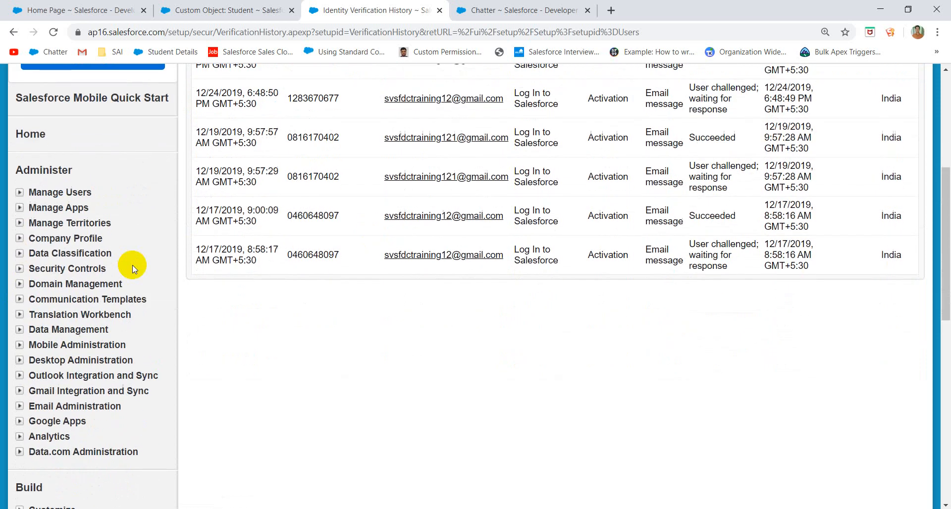
{"action": "left_click", "coordinate": [20, 207]}
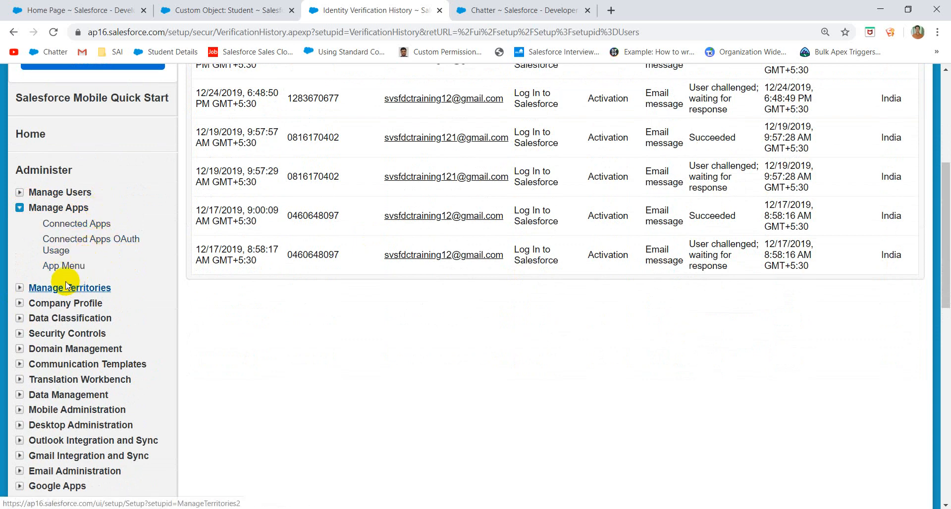
{"action": "left_click", "coordinate": [54, 268]}
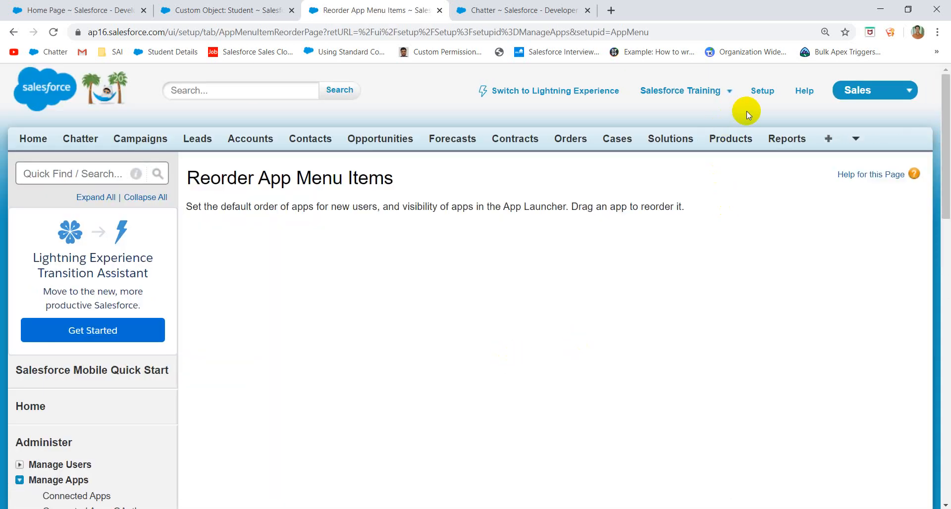
- Reorder the App Menu with Service above Sales and Marketing second, then reload and recheck the app list
{"action": "left_click", "coordinate": [888, 93]}
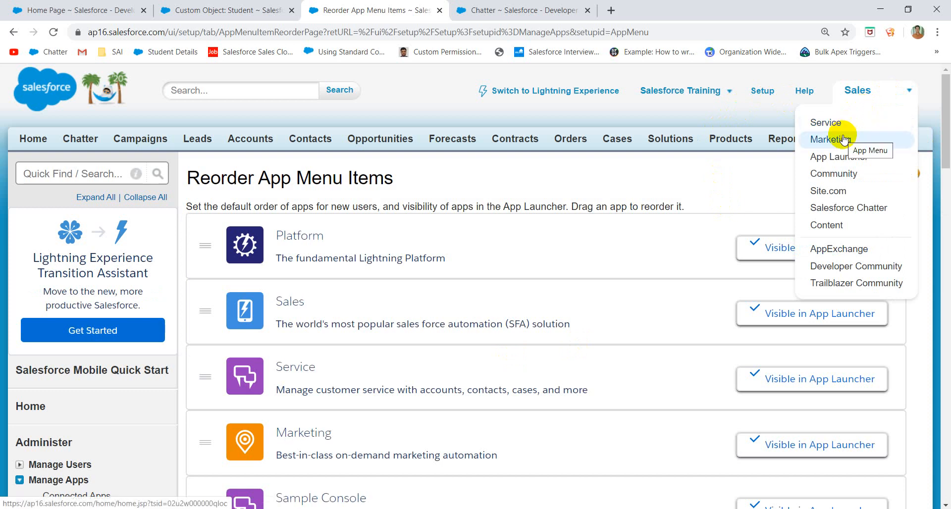
{"action": "left_click", "coordinate": [604, 176]}
{"action": "left_click_drag", "start_coordinate": [773, 376], "coordinate": [769, 310]}
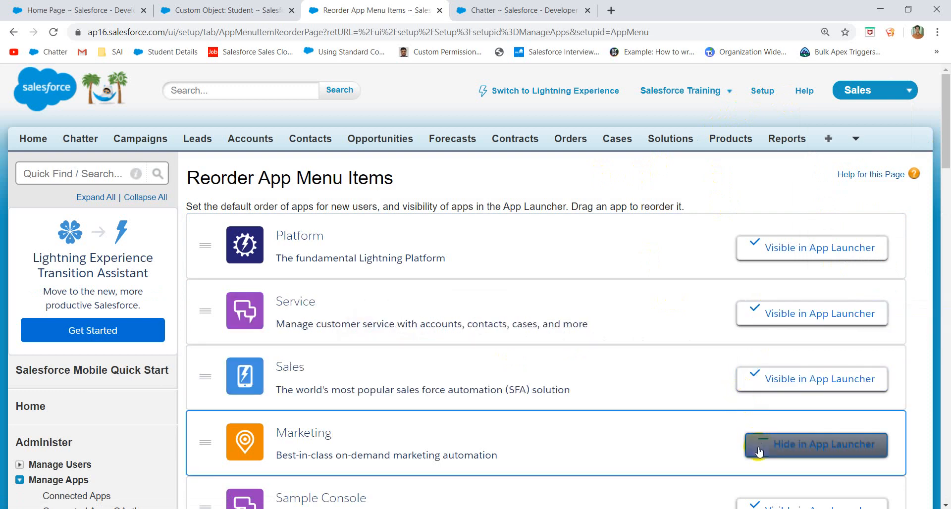
{"action": "left_click_drag", "start_coordinate": [759, 447], "coordinate": [746, 284]}
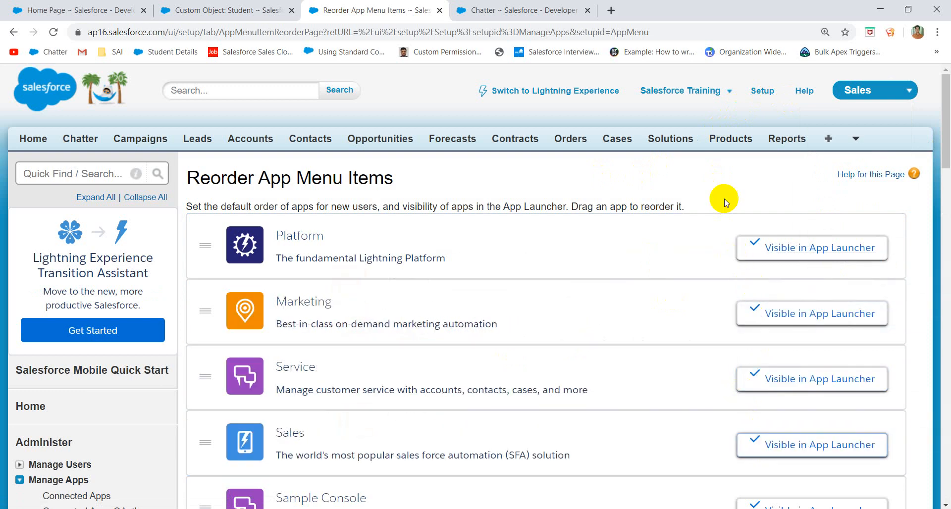
{"action": "left_click", "coordinate": [53, 31]}
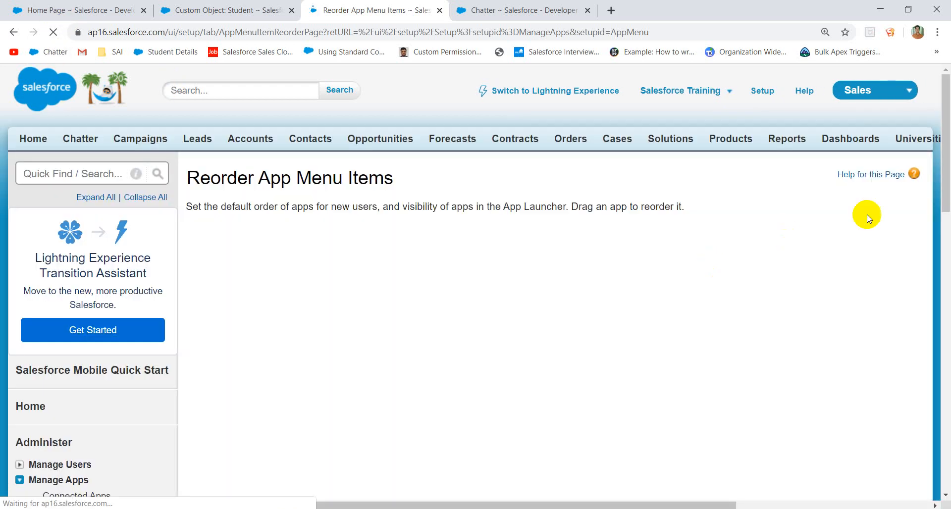
{"action": "left_click", "coordinate": [888, 103]}
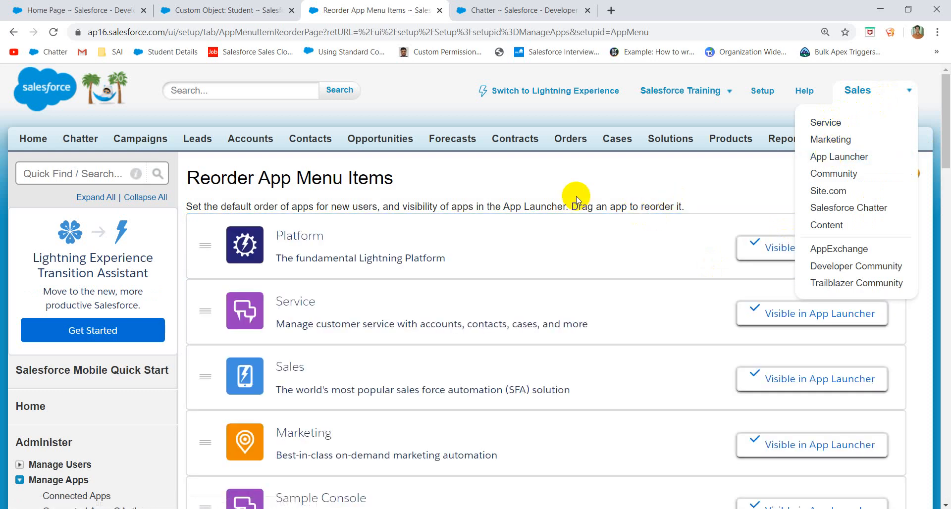
- Collapse Manage Territories, expand Company Profile and open Company Information
{"action": "scroll", "coordinate": [639, 348], "scroll_direction": "down", "scroll_amount": 15}
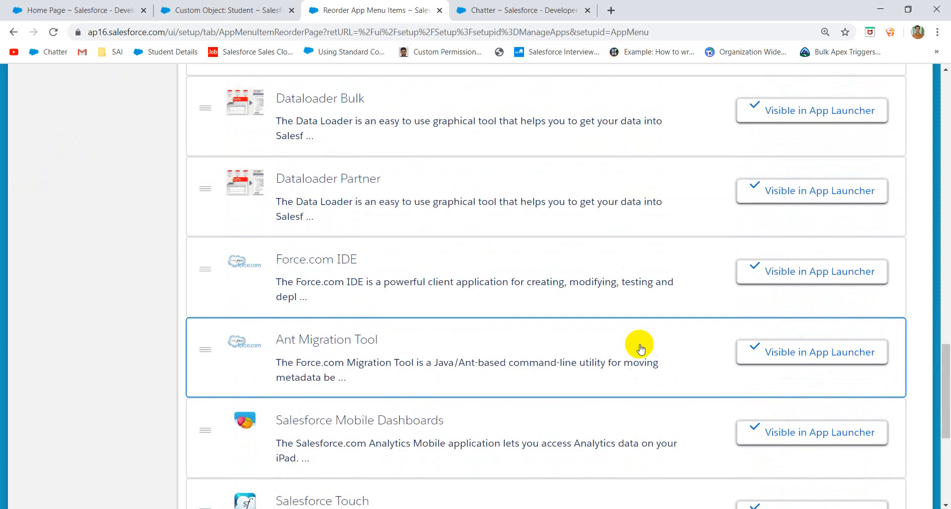
{"action": "scroll", "coordinate": [641, 348], "scroll_direction": "up", "scroll_amount": 15}
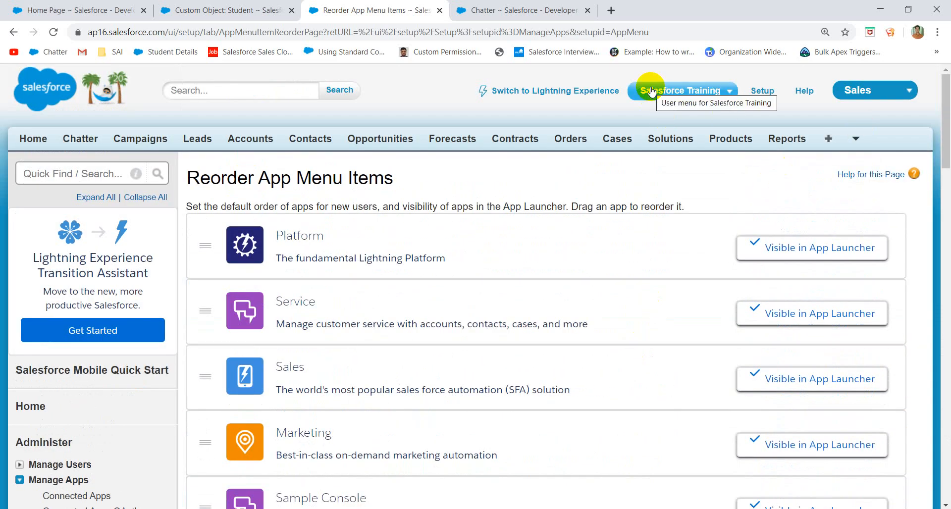
{"action": "scroll", "coordinate": [187, 319], "scroll_direction": "down", "scroll_amount": 7}
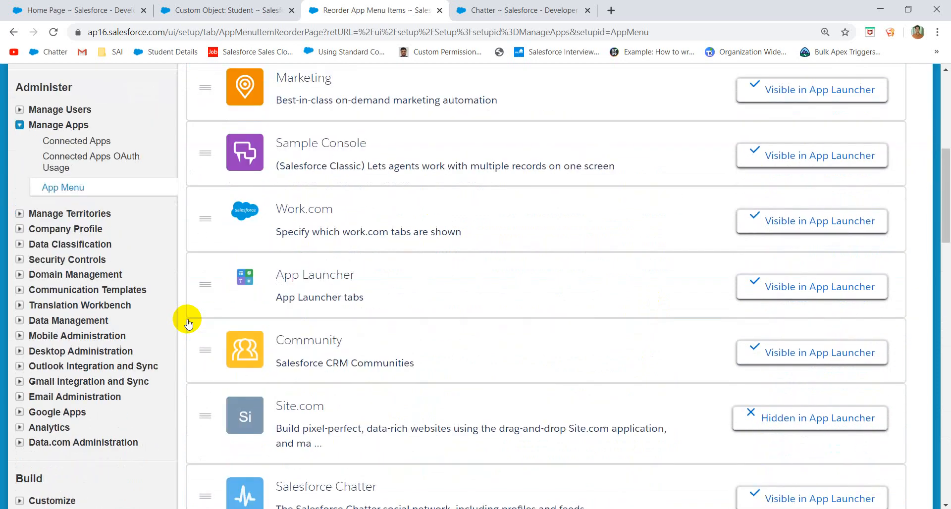
{"action": "left_click", "coordinate": [19, 215]}
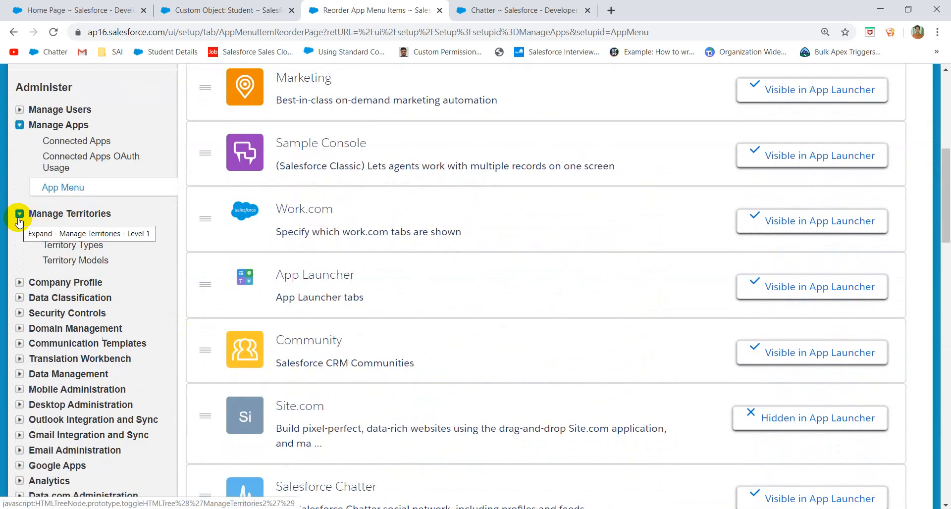
{"action": "left_click", "coordinate": [20, 215]}
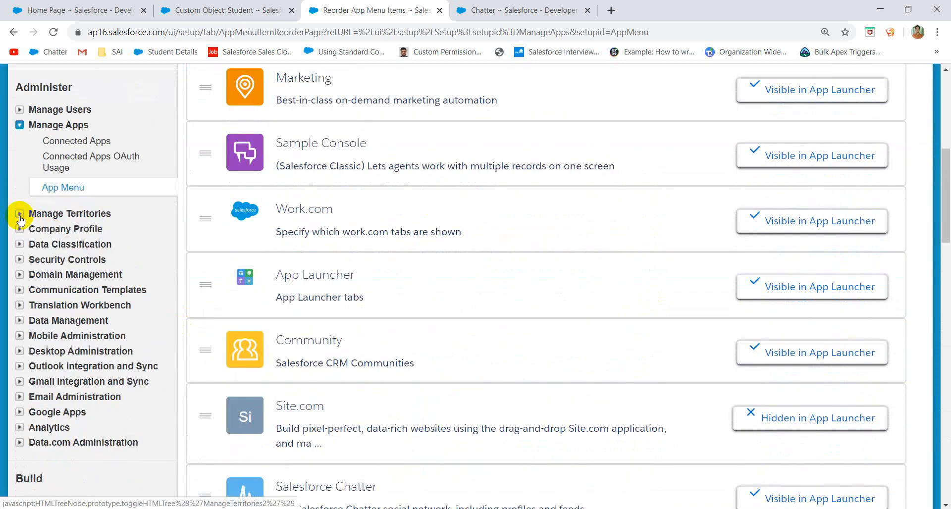
{"action": "left_click", "coordinate": [20, 229]}
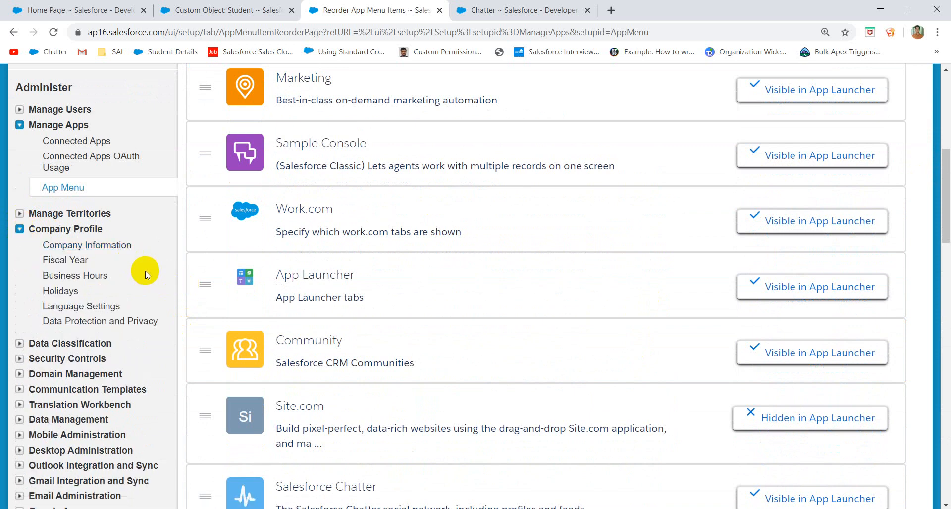
{"action": "left_click", "coordinate": [91, 246]}
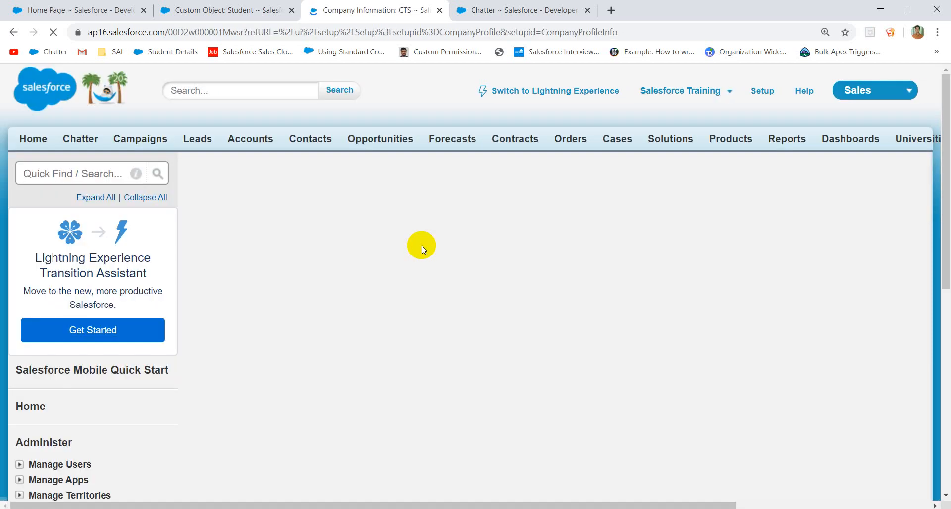
- Review the Organization Detail, highlighting the Developer Edition value, then open a new browser tab
{"action": "scroll", "coordinate": [509, 311], "scroll_direction": "down", "scroll_amount": 4}
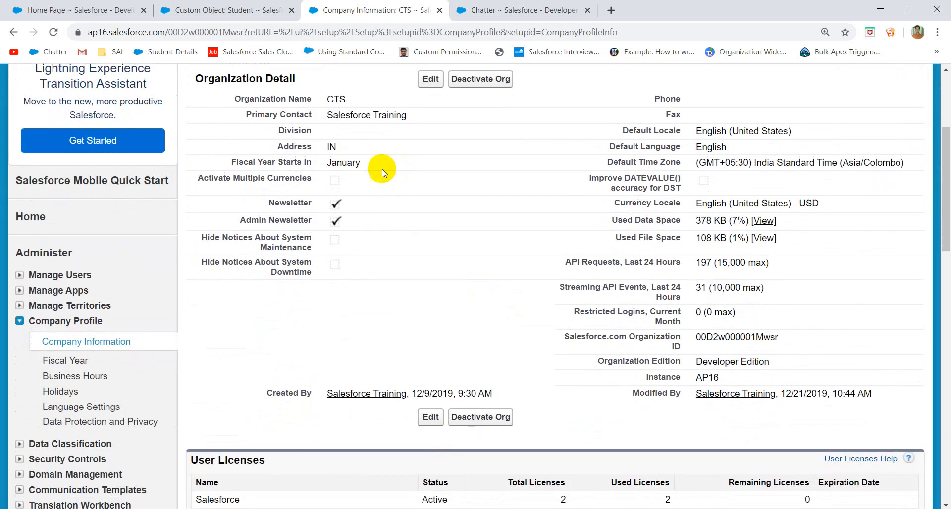
{"action": "left_click", "coordinate": [362, 165]}
{"action": "scroll", "coordinate": [446, 188], "scroll_direction": "up", "scroll_amount": 1}
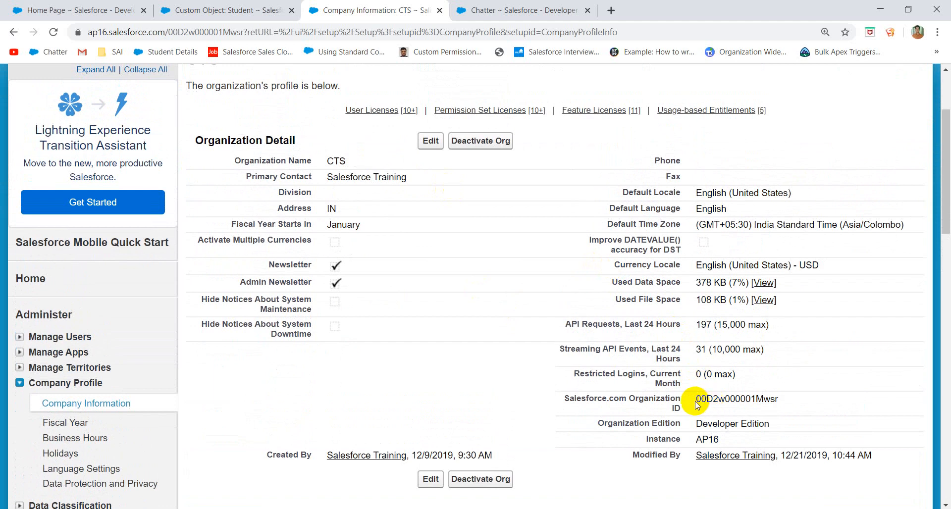
{"action": "scroll", "coordinate": [698, 405], "scroll_direction": "down", "scroll_amount": 1}
{"action": "left_click_drag", "start_coordinate": [696, 382], "coordinate": [773, 382]}
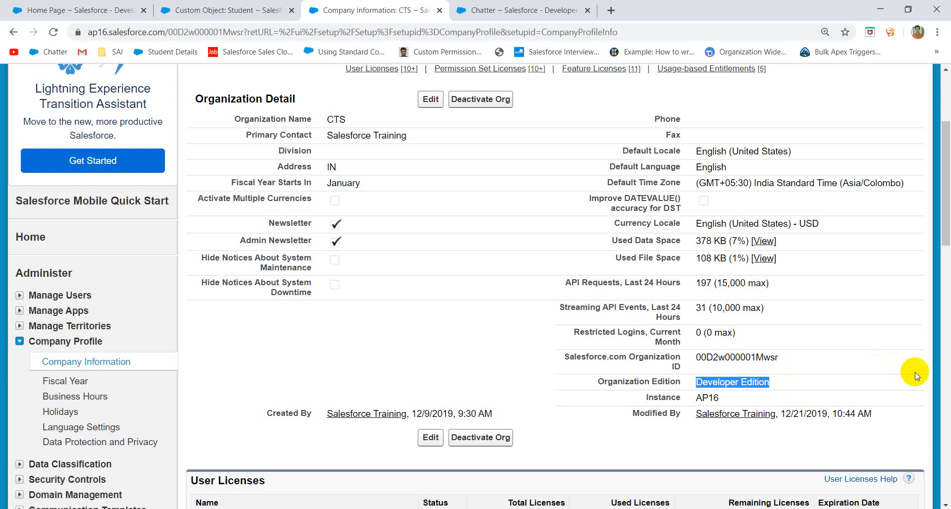
{"action": "left_click", "coordinate": [789, 388]}
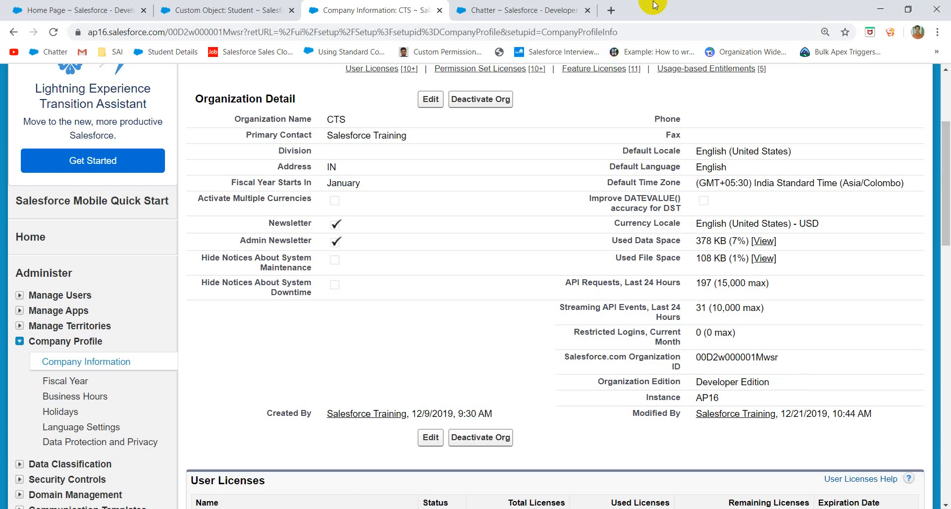
{"action": "left_click", "coordinate": [611, 9]}
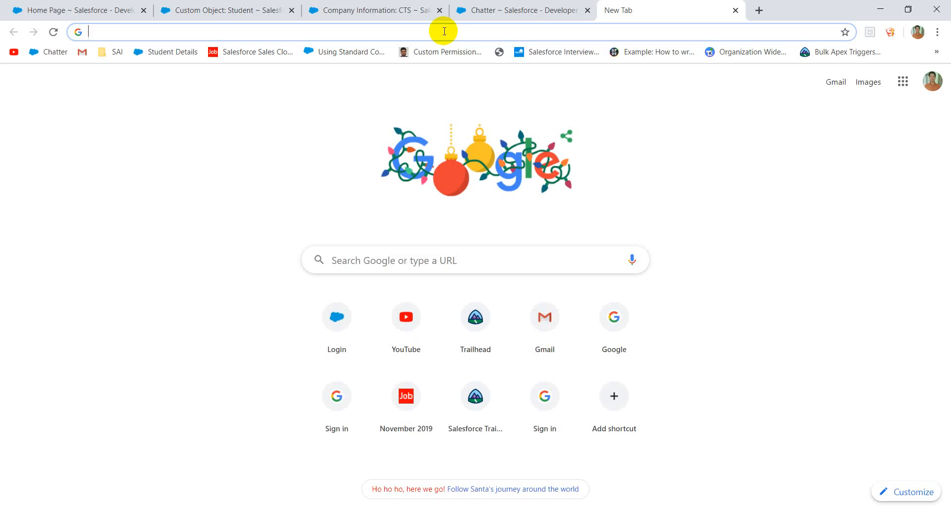
- Search Google for 'editions and pricing of salesforce'
{"action": "type", "text": "editio"}
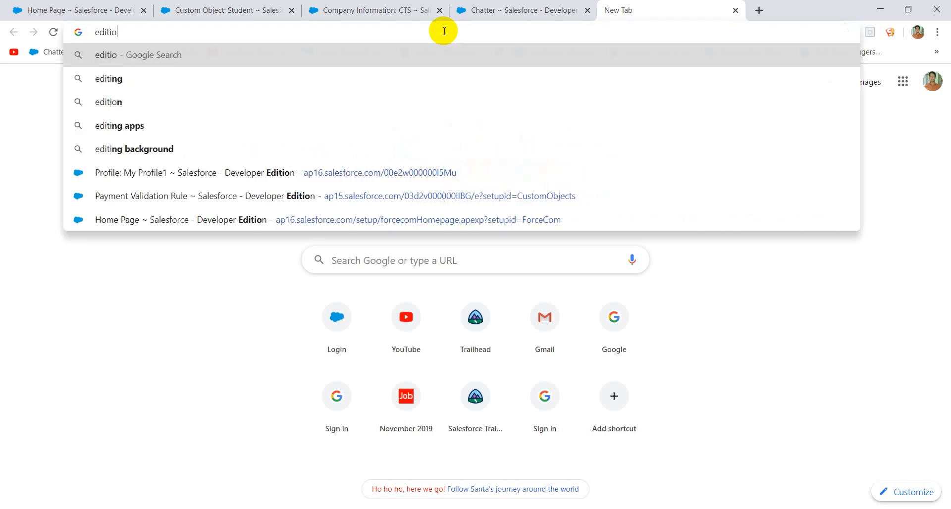
{"action": "type", "text": "ns and "}
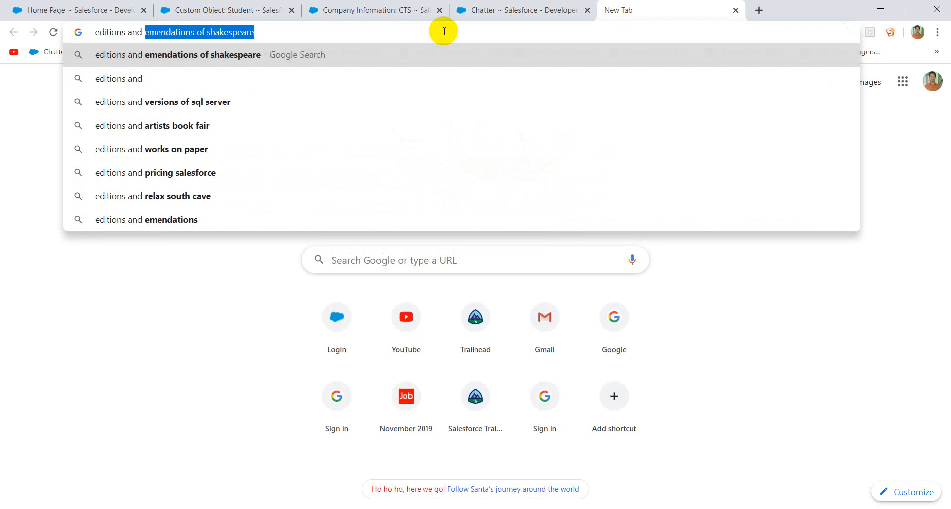
{"action": "type", "text": "pricing of"}
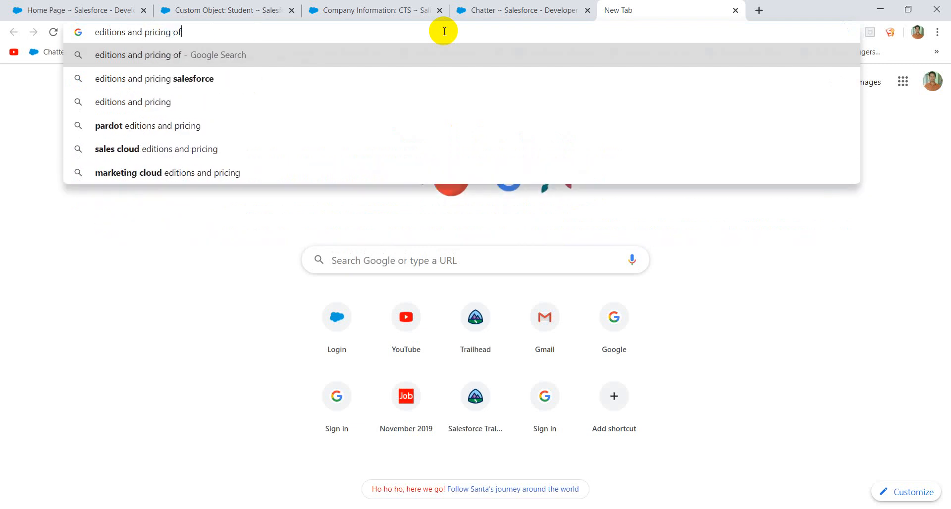
{"action": "type", "text": " dal"}
{"action": "key", "text": "BackSpace"}
{"action": "key", "text": "BackSpace"}
{"action": "key", "text": "BackSpace"}
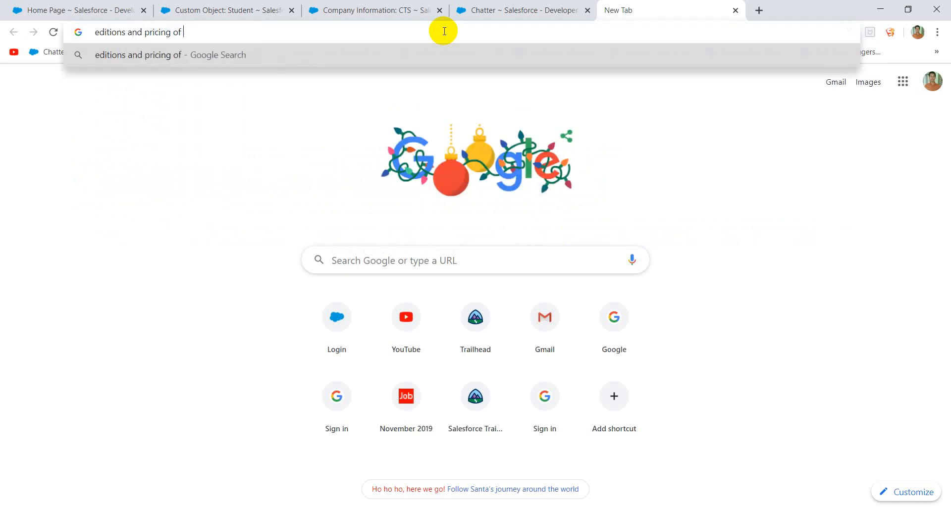
{"action": "type", "text": "salesforce"}
{"action": "key", "text": "Return"}
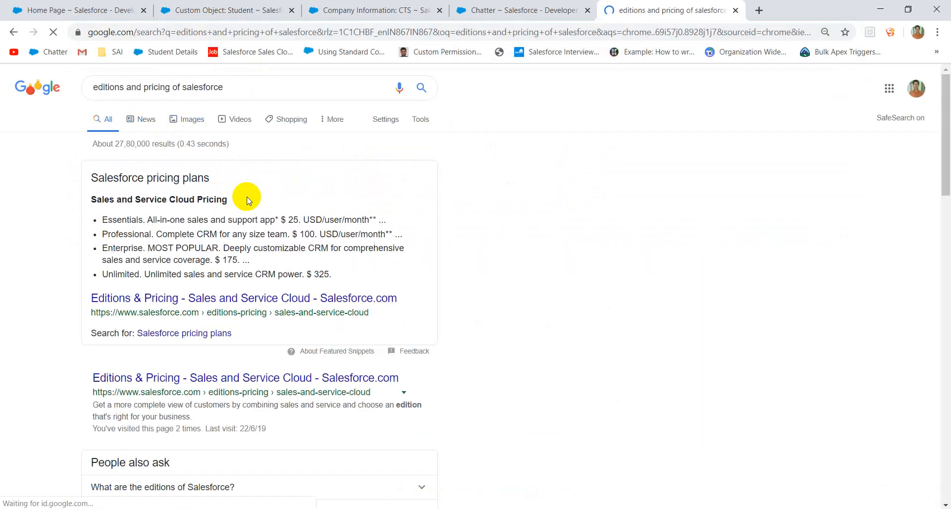
{"action": "scroll", "coordinate": [193, 238], "scroll_direction": "down", "scroll_amount": 1}
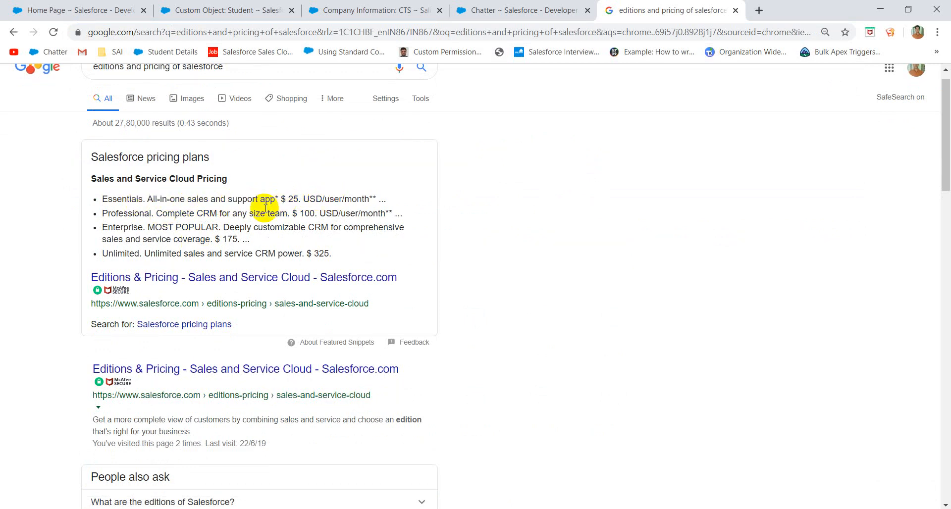
- Open the Editions & Pricing result in a new tab, view it, and return to Company Information
{"action": "right_click", "coordinate": [231, 279]}
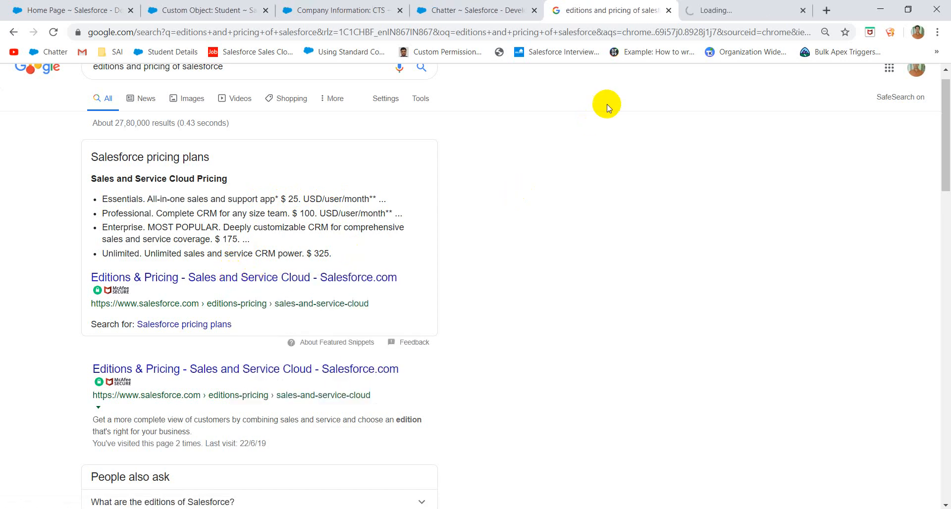
{"action": "left_click", "coordinate": [727, 9]}
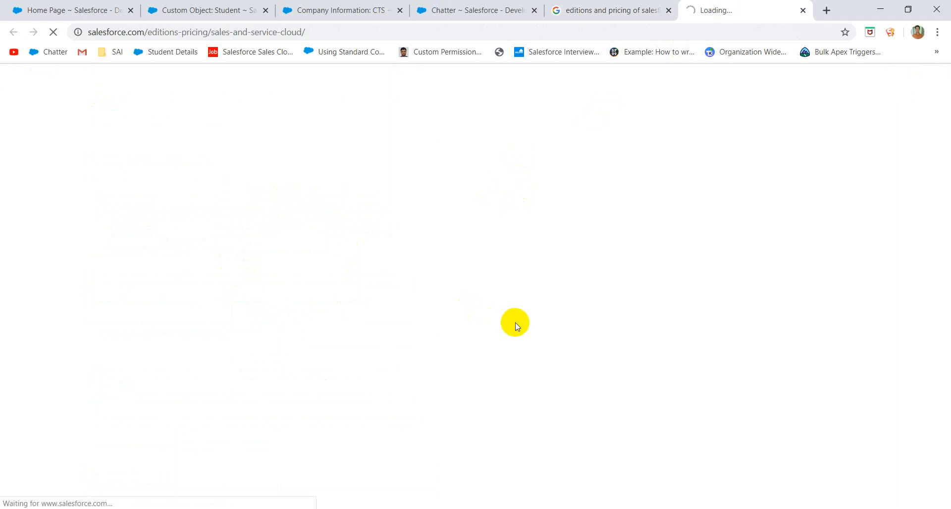
{"action": "left_click", "coordinate": [325, 12]}
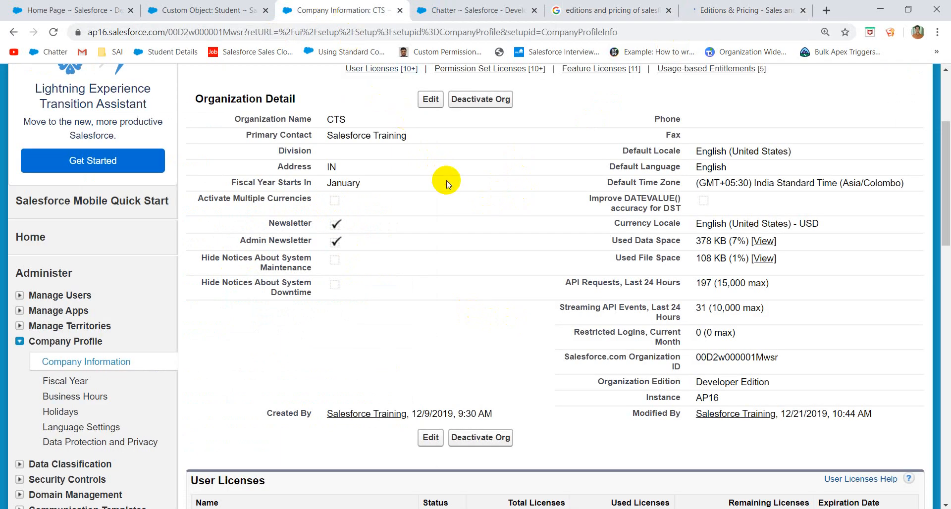
- Highlight Instance AP16 and the matching ap16 in the page URL, then switch to the pricing tab
{"action": "right_click", "coordinate": [522, 281]}
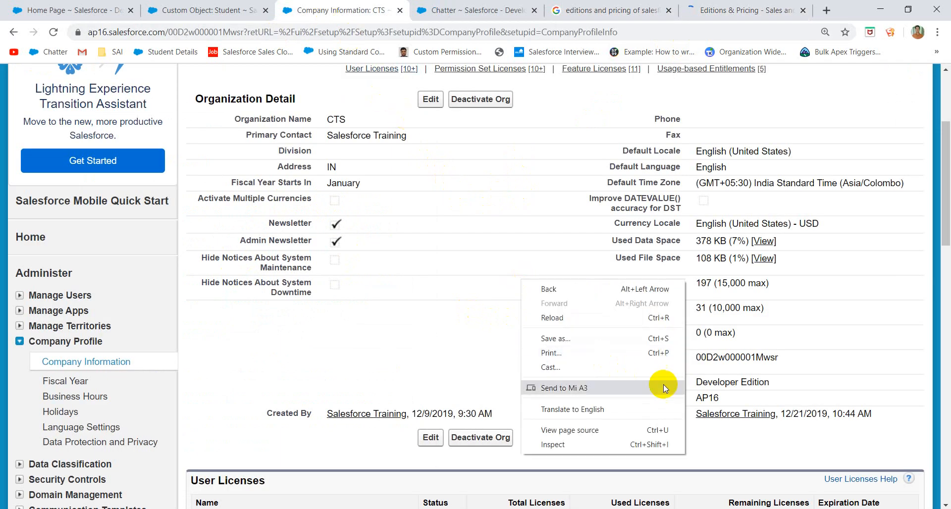
{"action": "left_click", "coordinate": [735, 356]}
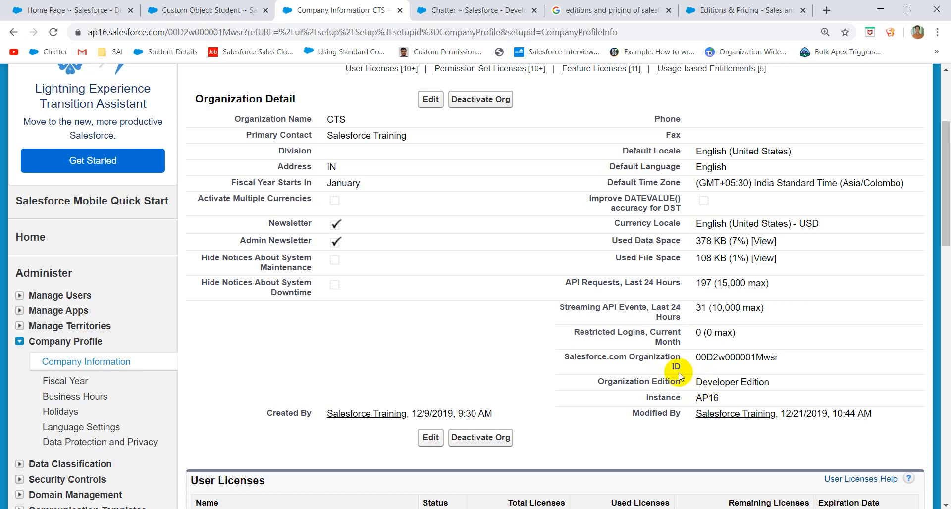
{"action": "double_click", "coordinate": [711, 398]}
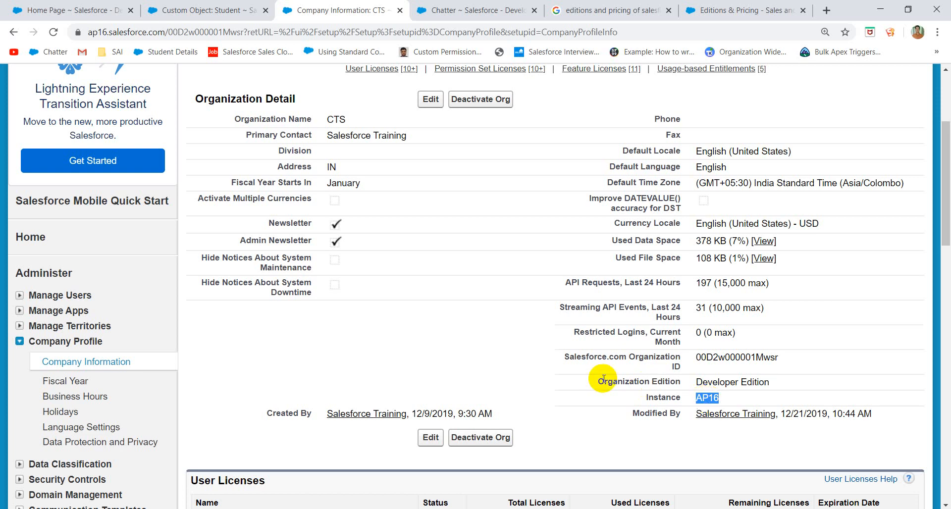
{"action": "double_click", "coordinate": [104, 33]}
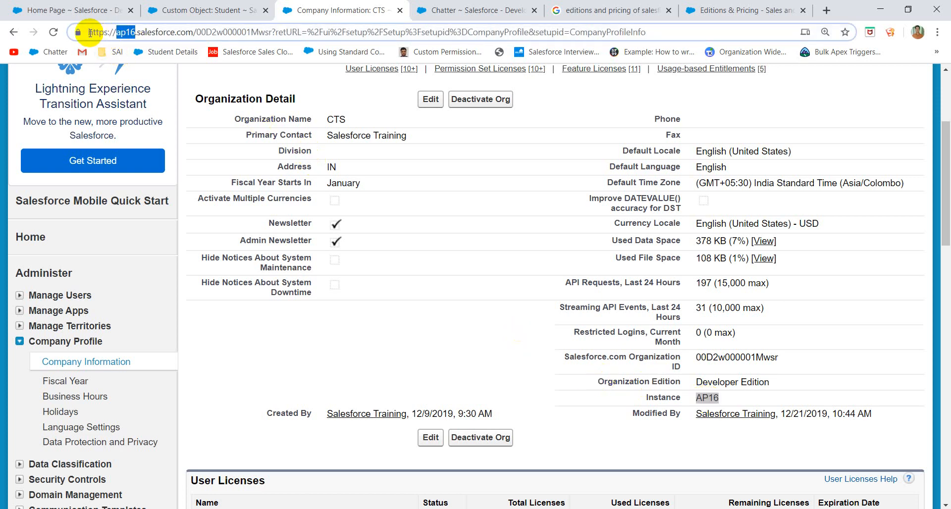
{"action": "left_click", "coordinate": [721, 10]}
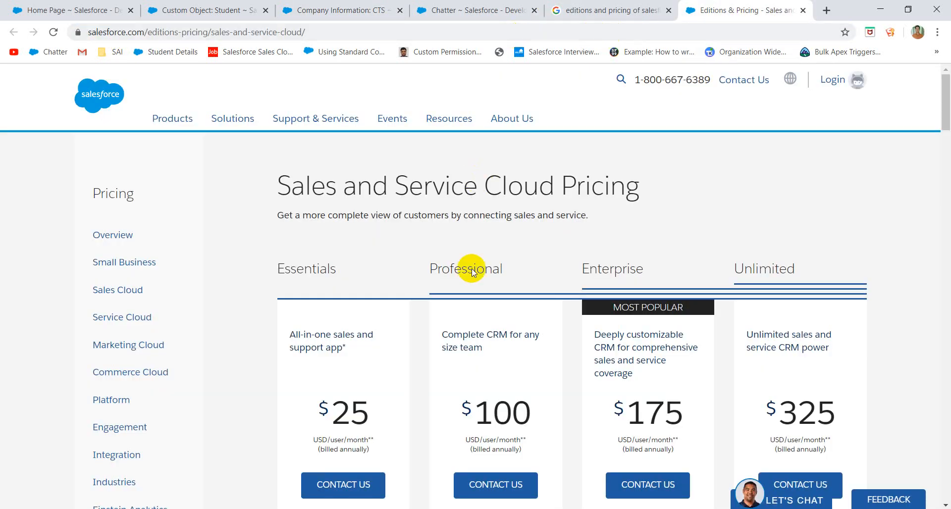
- Scroll through the Essentials $25 to Unlimited $325 edition cards and the Compare editions table
{"action": "scroll", "coordinate": [466, 270], "scroll_direction": "down", "scroll_amount": 3}
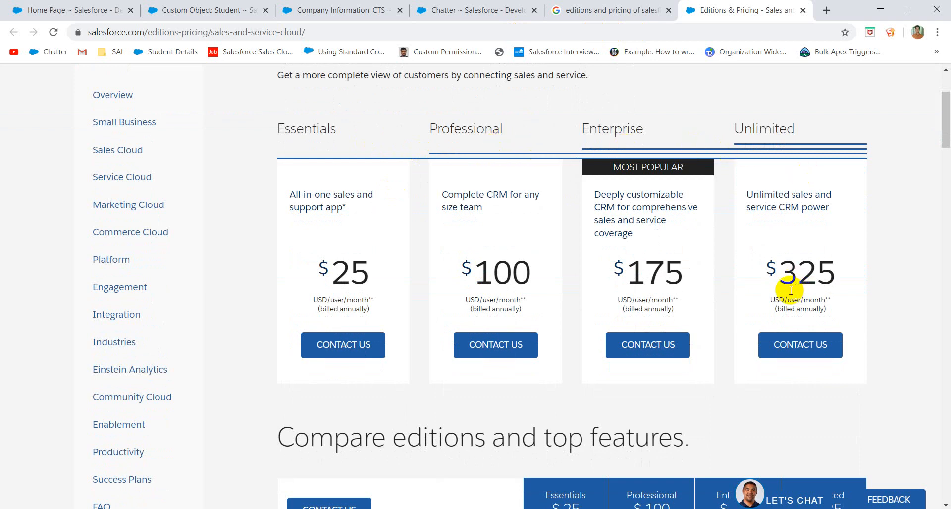
{"action": "left_click_drag", "start_coordinate": [782, 265], "coordinate": [881, 266]}
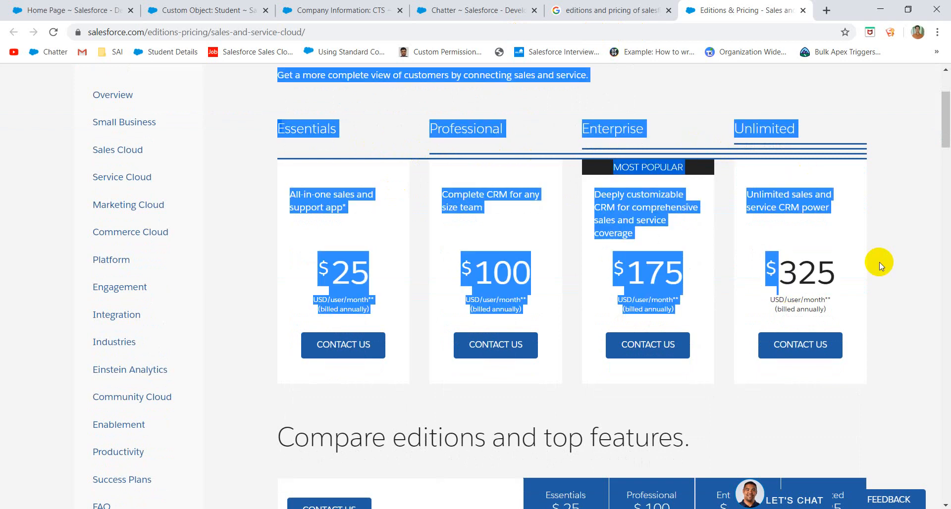
{"action": "left_click", "coordinate": [879, 263]}
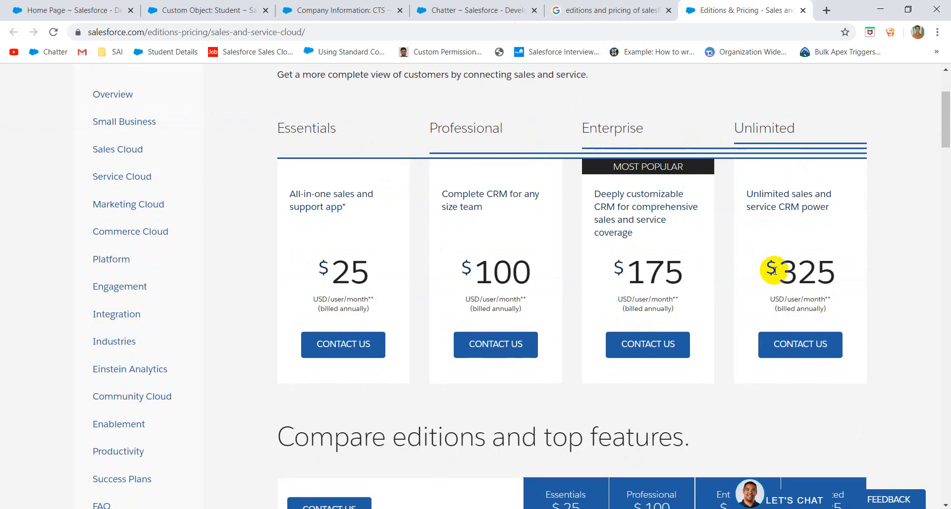
{"action": "scroll", "coordinate": [774, 270], "scroll_direction": "down", "scroll_amount": 6}
{"action": "scroll", "coordinate": [553, 303], "scroll_direction": "down", "scroll_amount": 3}
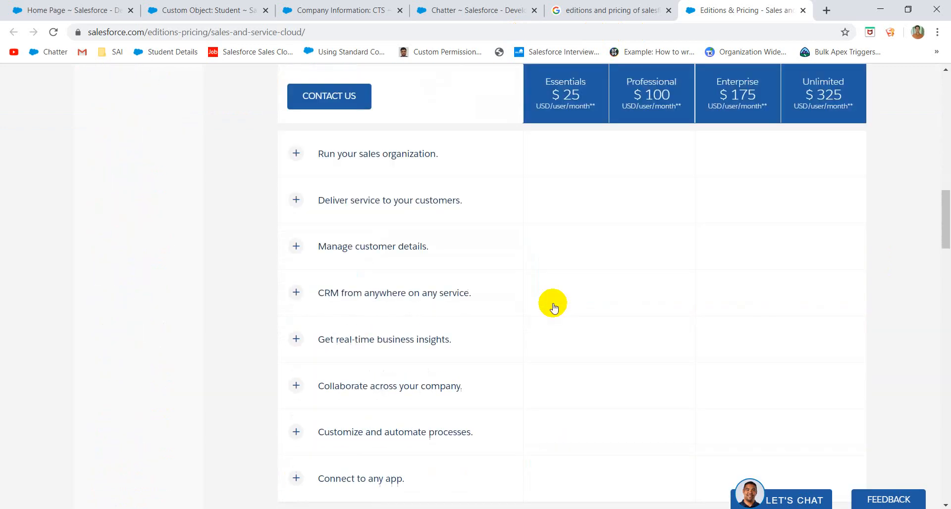
{"action": "scroll", "coordinate": [553, 303], "scroll_direction": "up", "scroll_amount": 10}
{"action": "scroll", "coordinate": [553, 303], "scroll_direction": "down", "scroll_amount": 5}
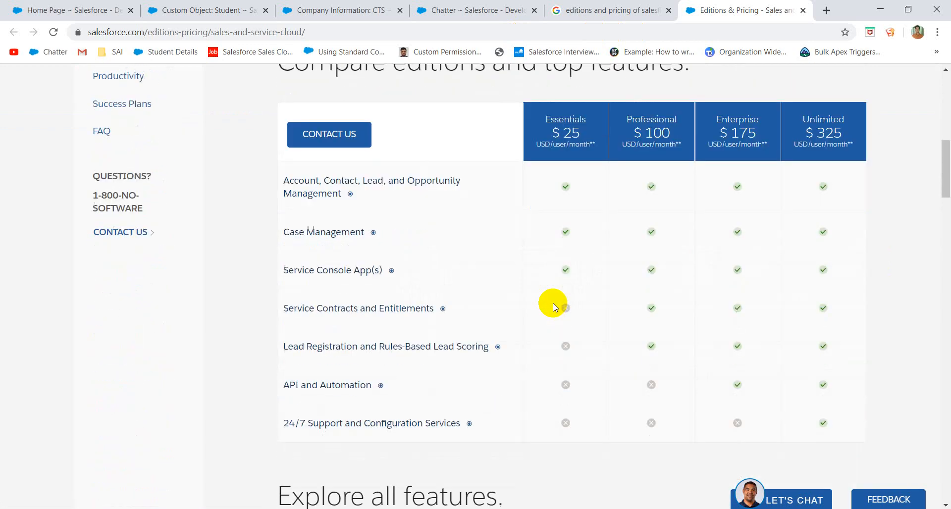
{"action": "scroll", "coordinate": [352, 258], "scroll_direction": "down", "scroll_amount": 5}
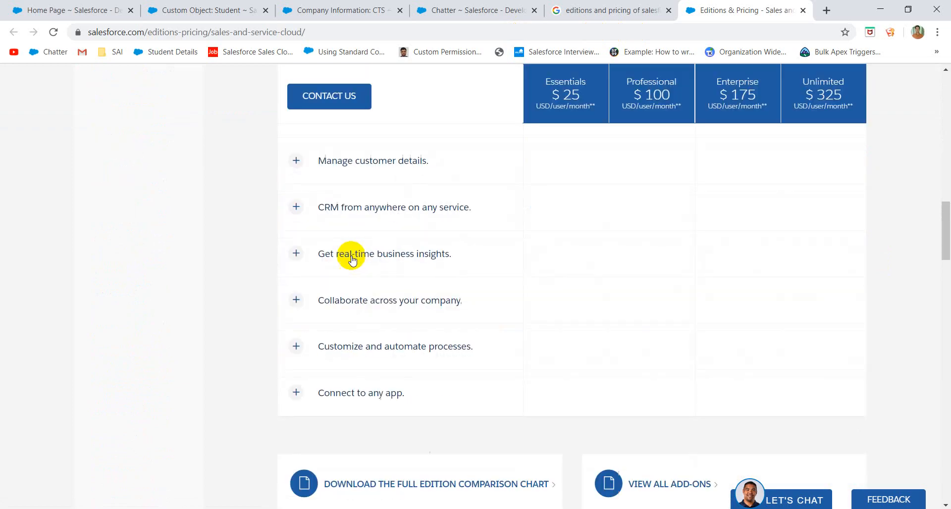
{"action": "scroll", "coordinate": [352, 257], "scroll_direction": "down", "scroll_amount": 20}
{"action": "scroll", "coordinate": [352, 257], "scroll_direction": "up", "scroll_amount": 20}
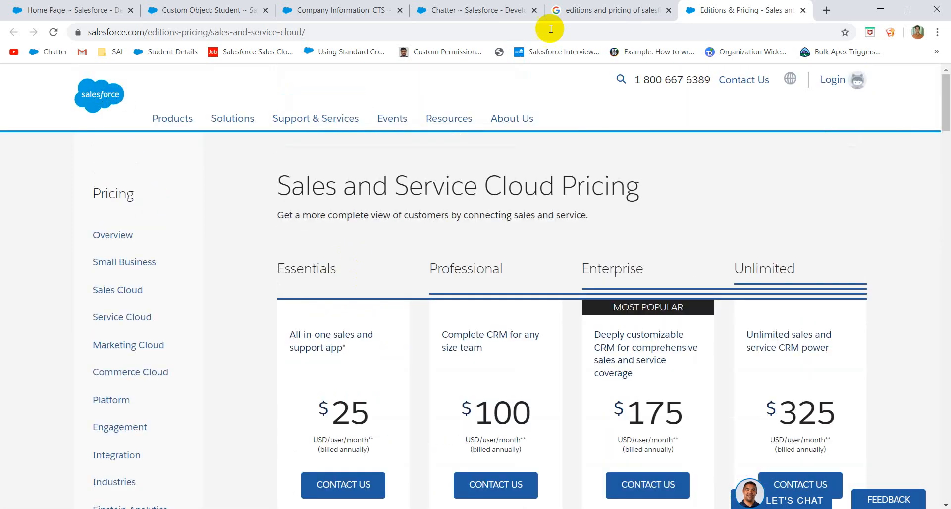
{"action": "left_click", "coordinate": [424, 33]}
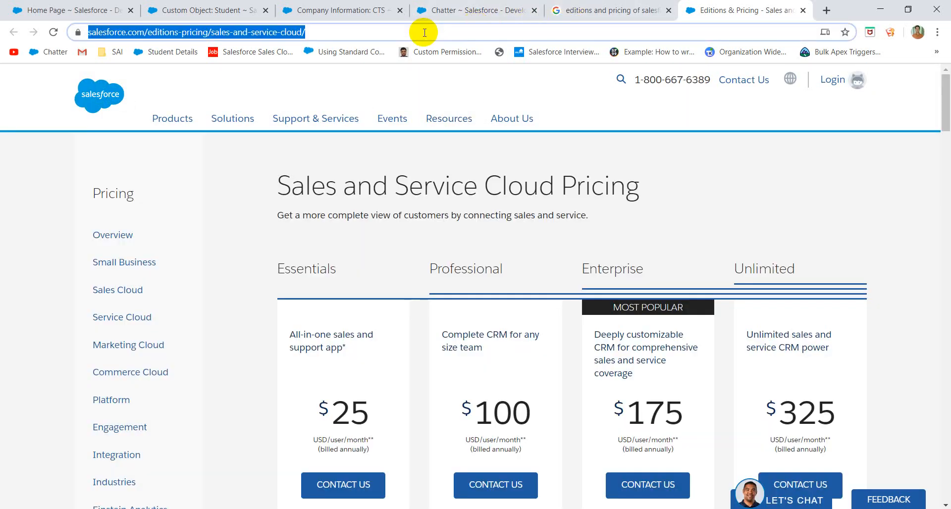
- Search Google for 'different instances of salesforce' and open the Trailblazer 'What are salesforce instances?' answer
{"action": "type", "text": "diffe"}
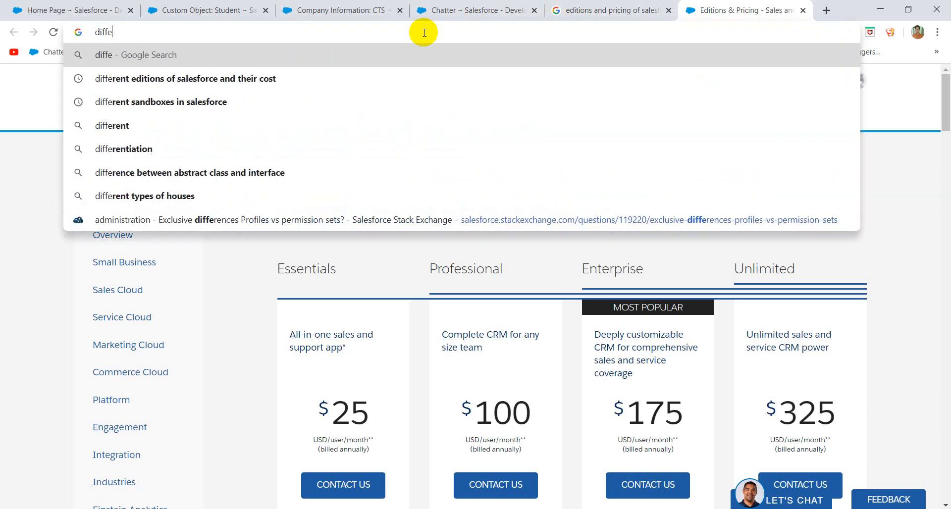
{"action": "type", "text": "rent insa"}
{"action": "key", "text": "BackSpace"}
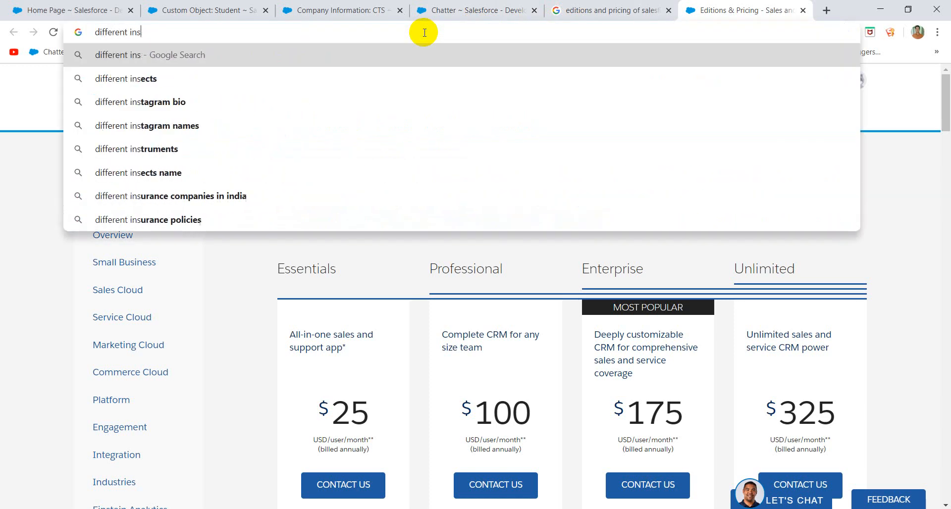
{"action": "type", "text": "tances o"}
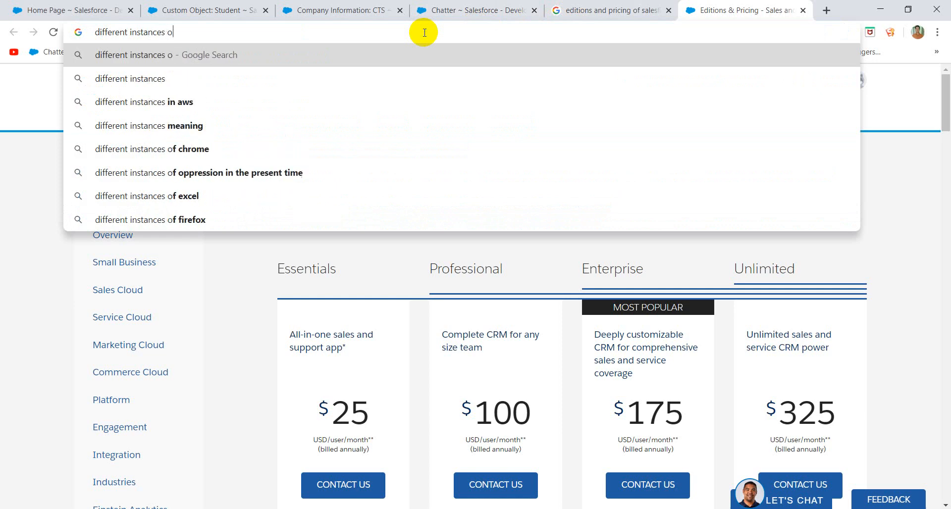
{"action": "type", "text": "f sales"}
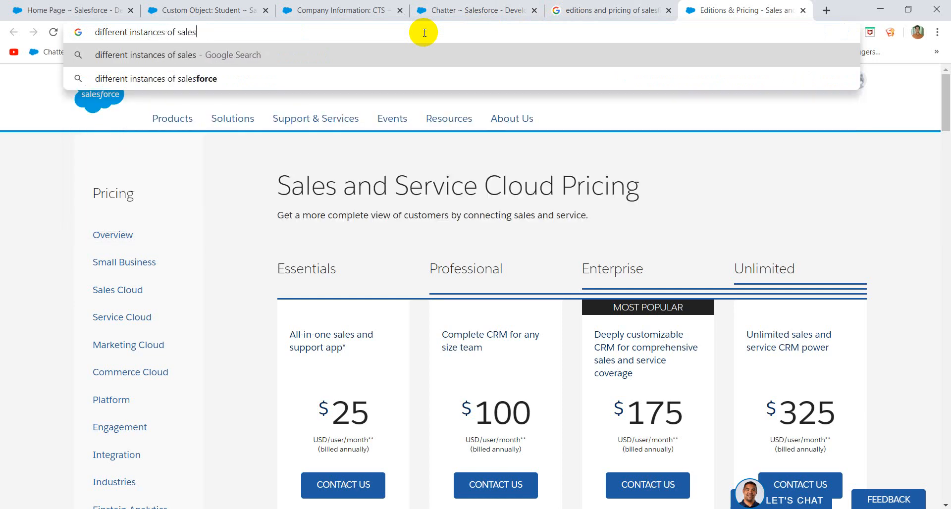
{"action": "key", "text": "Down"}
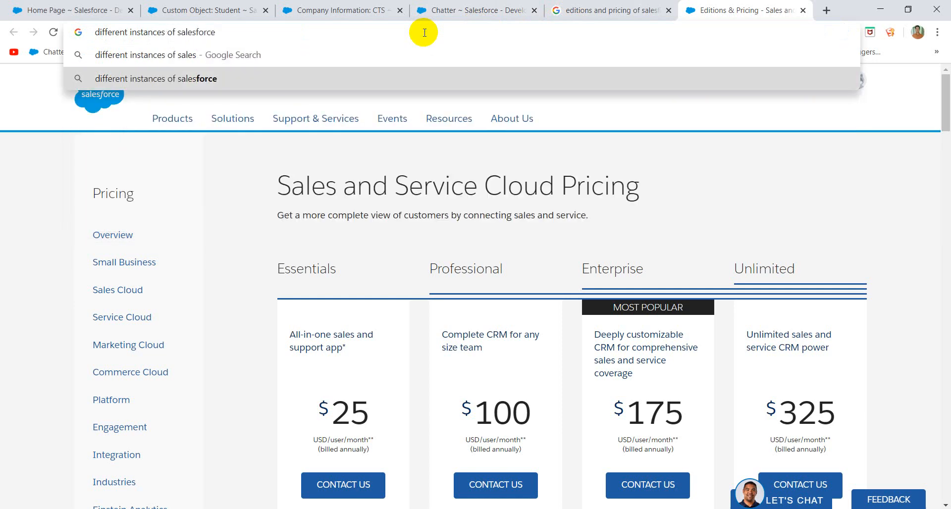
{"action": "key", "text": "Return"}
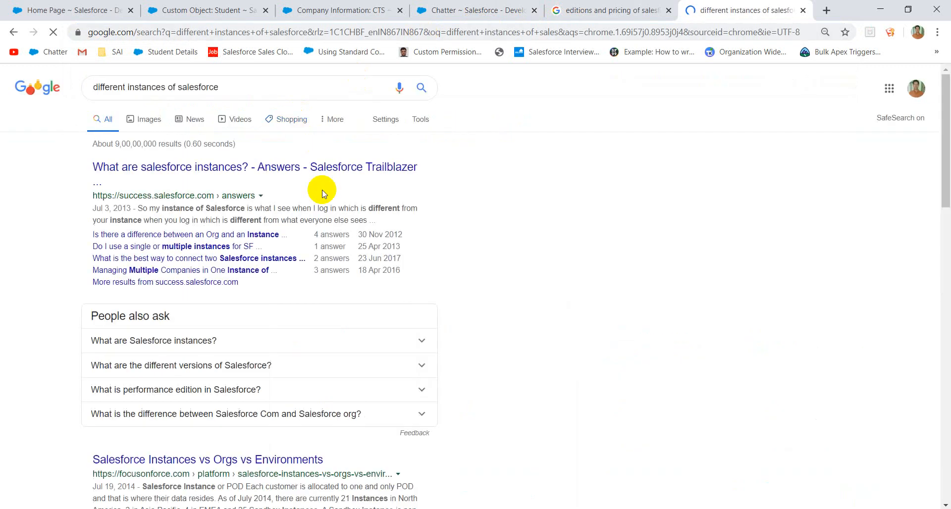
{"action": "left_click", "coordinate": [290, 173]}
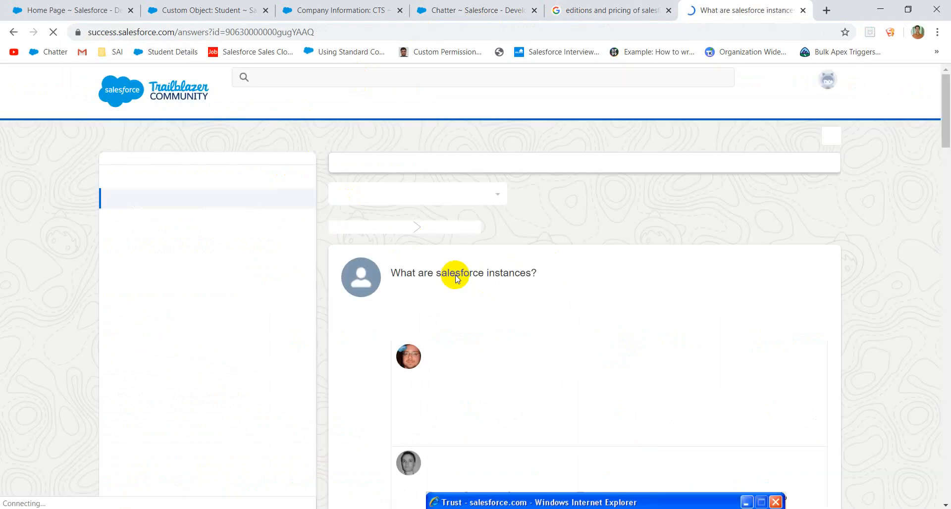
- Read the community answers on what Salesforce instances are, then bring up the Known Issues list
{"action": "scroll", "coordinate": [471, 285], "scroll_direction": "down", "scroll_amount": 8}
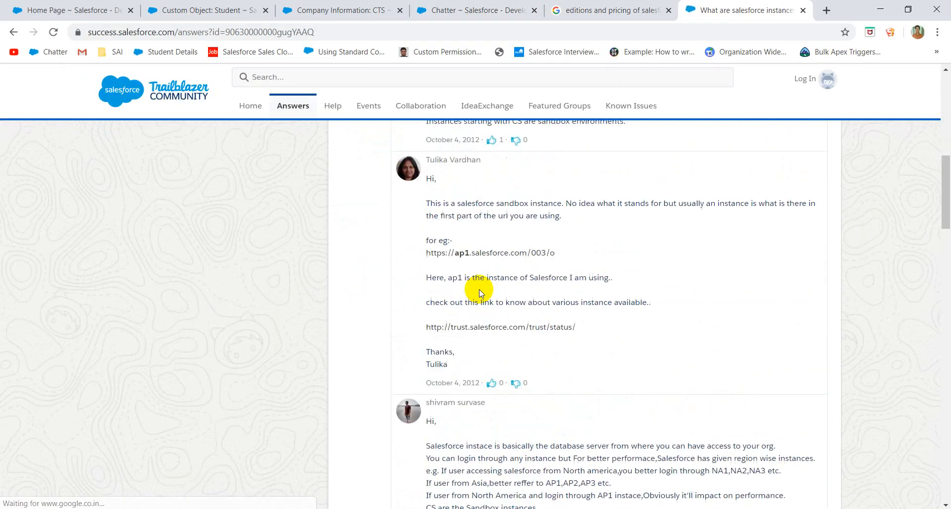
{"action": "scroll", "coordinate": [480, 292], "scroll_direction": "down", "scroll_amount": 15}
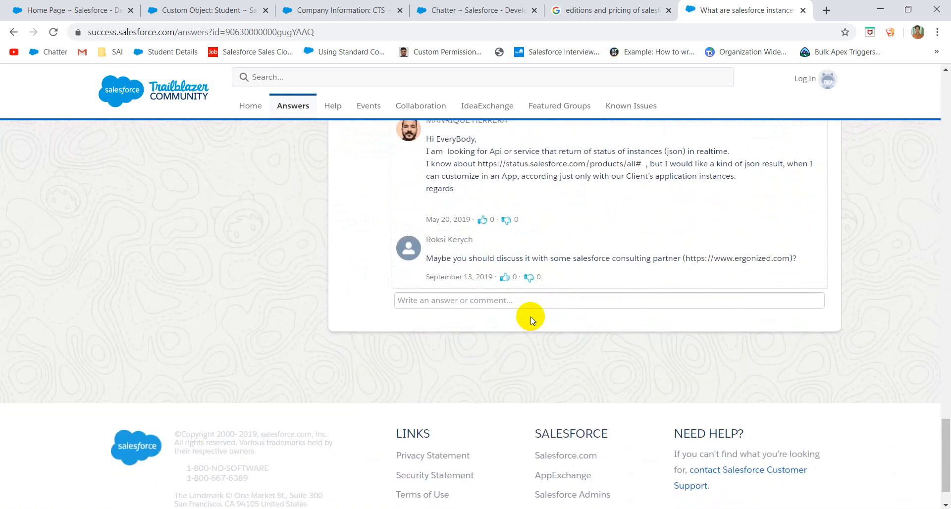
{"action": "scroll", "coordinate": [531, 317], "scroll_direction": "up", "scroll_amount": 20}
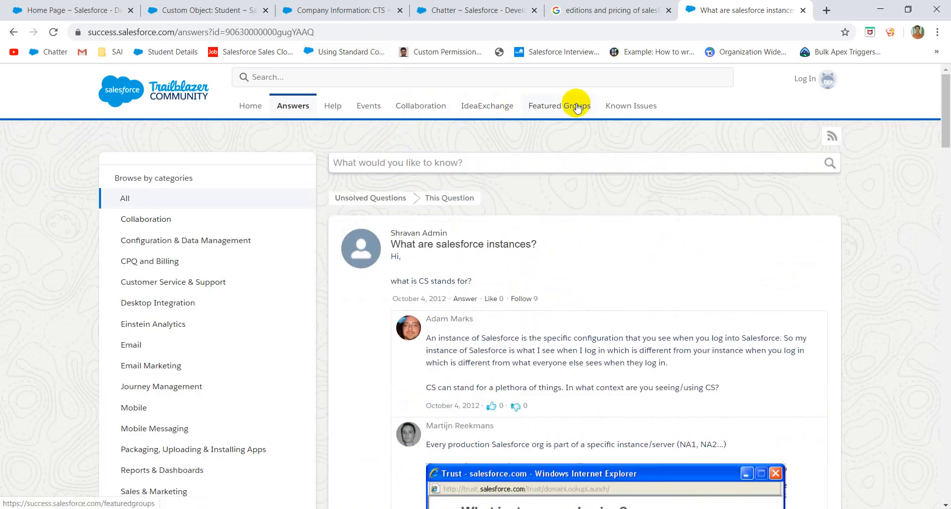
{"action": "left_click", "coordinate": [624, 106]}
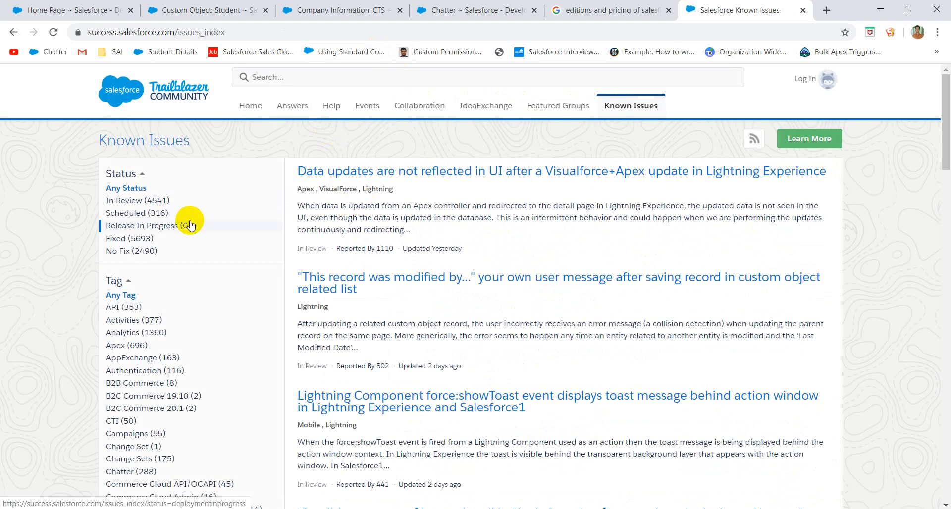
- Read the known issue on data not updating in the UI after an Apex update, including affected instances like AP16
{"action": "left_click", "coordinate": [387, 167]}
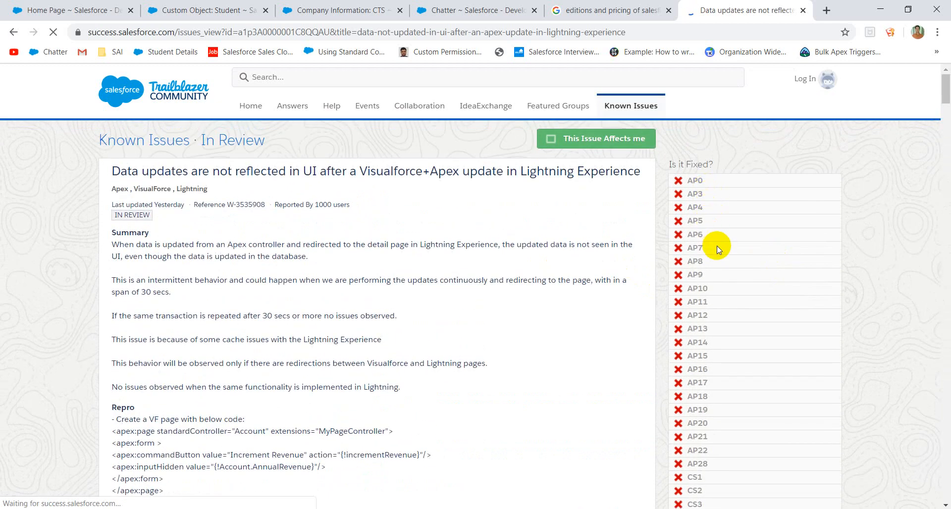
{"action": "scroll", "coordinate": [717, 246], "scroll_direction": "down", "scroll_amount": 20}
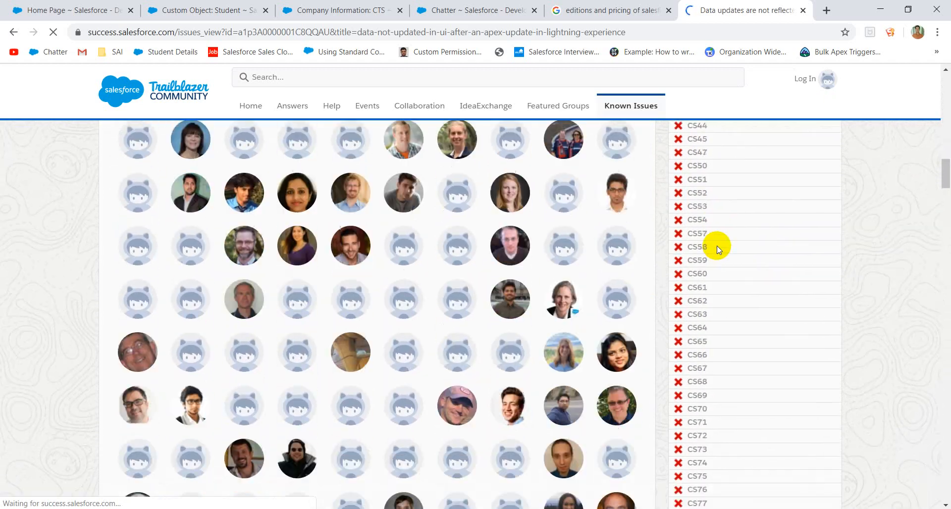
{"action": "scroll", "coordinate": [717, 246], "scroll_direction": "down", "scroll_amount": 20}
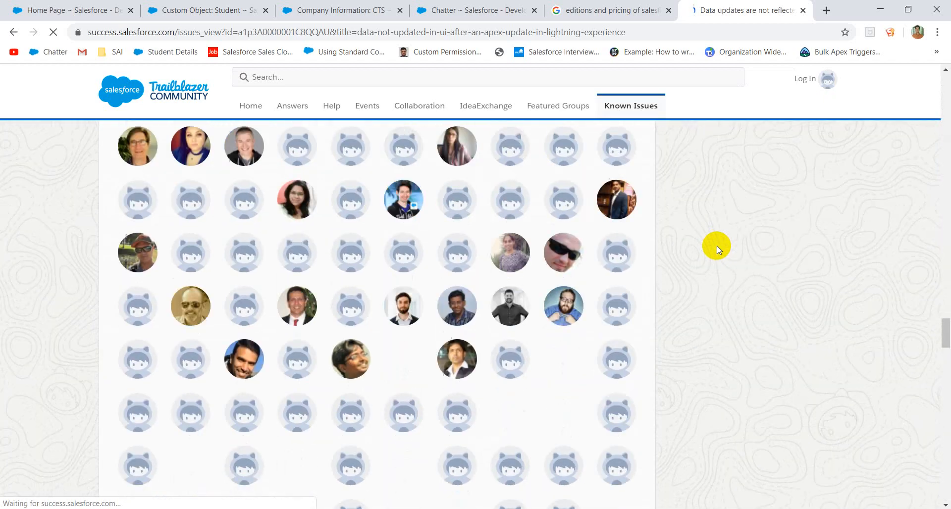
{"action": "scroll", "coordinate": [717, 246], "scroll_direction": "down", "scroll_amount": 15}
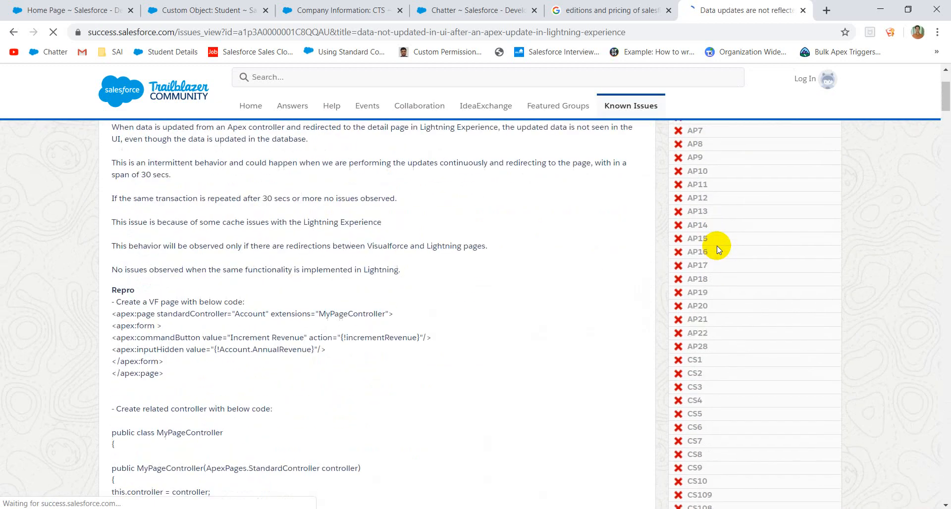
{"action": "scroll", "coordinate": [709, 257], "scroll_direction": "down", "scroll_amount": 2}
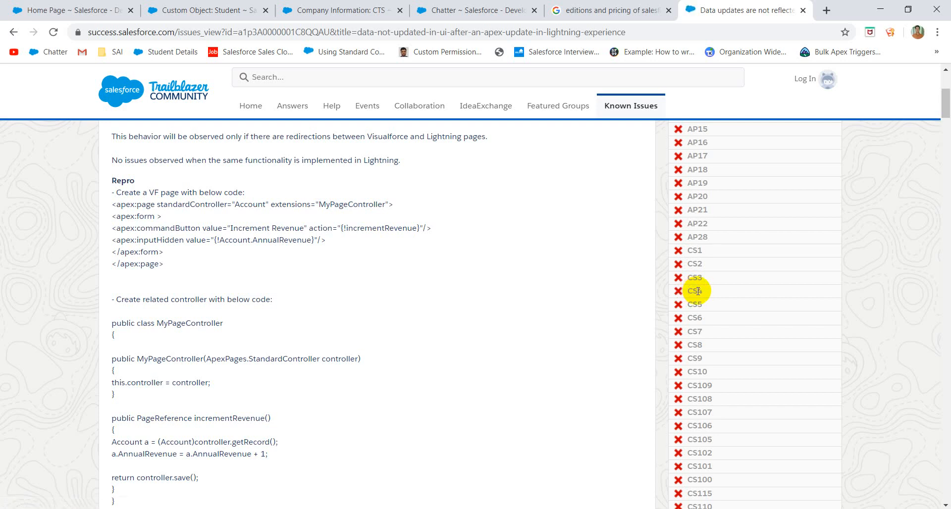
{"action": "left_click", "coordinate": [826, 10]}
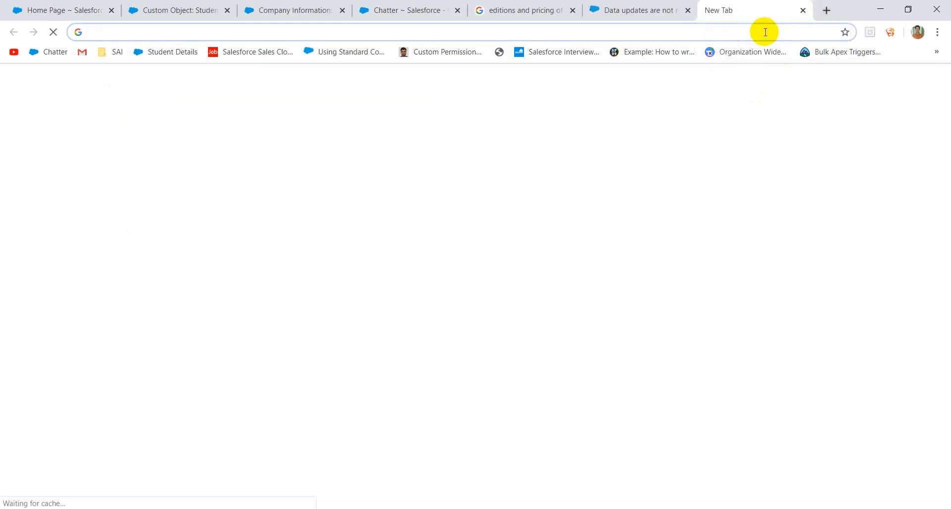
{"action": "type", "text": "CS re"}
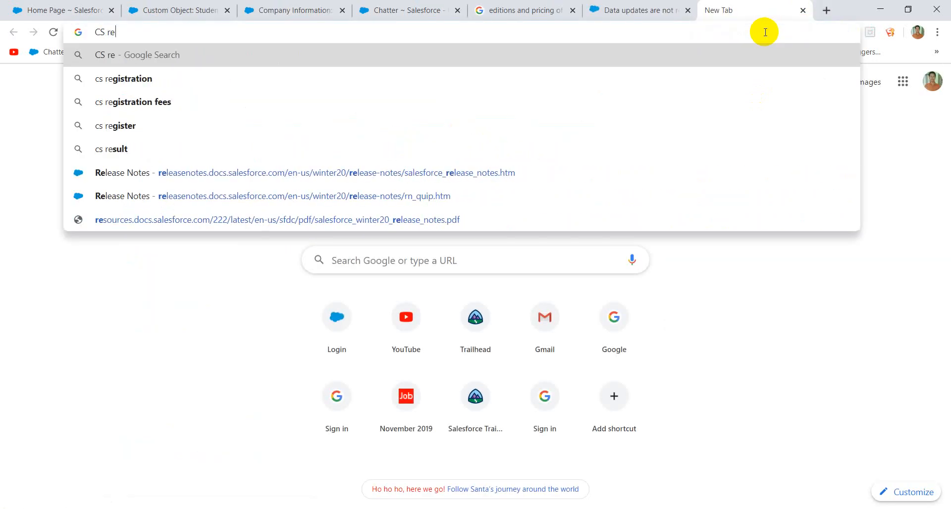
{"action": "type", "text": "gion"}
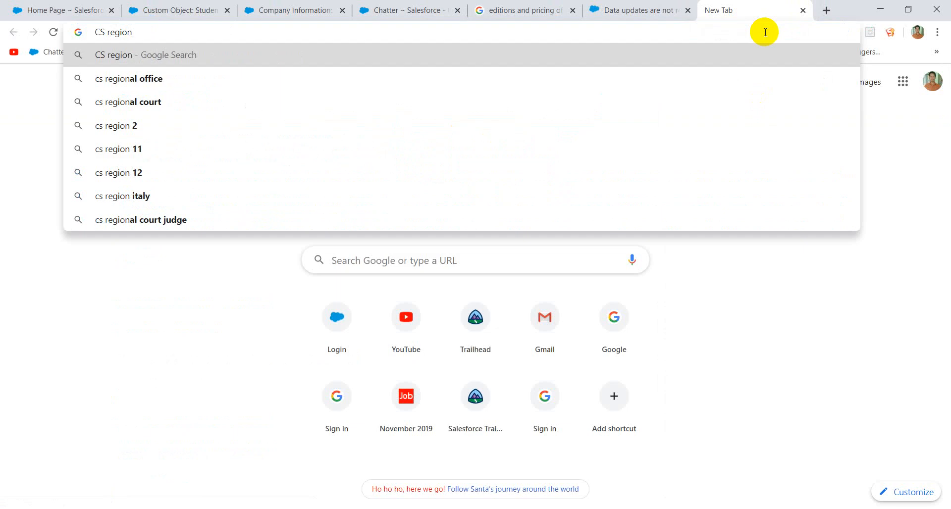
{"action": "key", "text": "Return"}
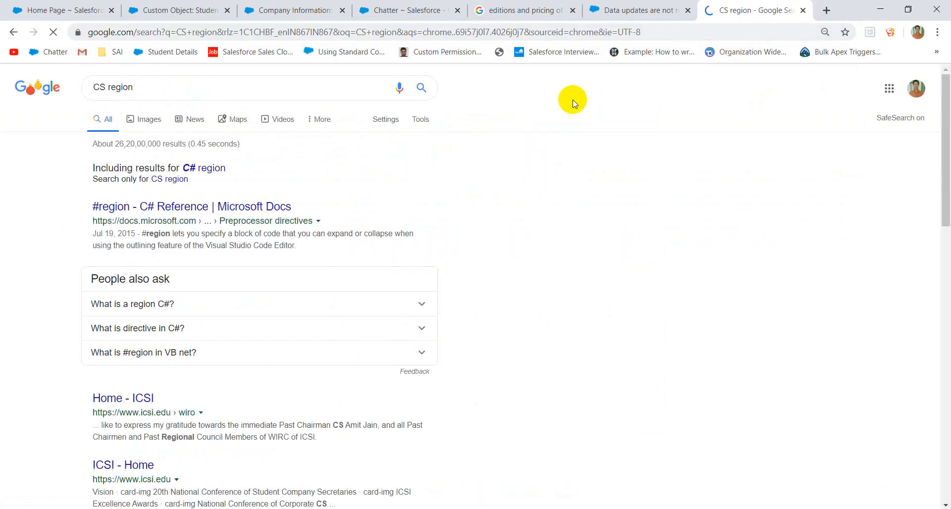
{"action": "left_click", "coordinate": [801, 10]}
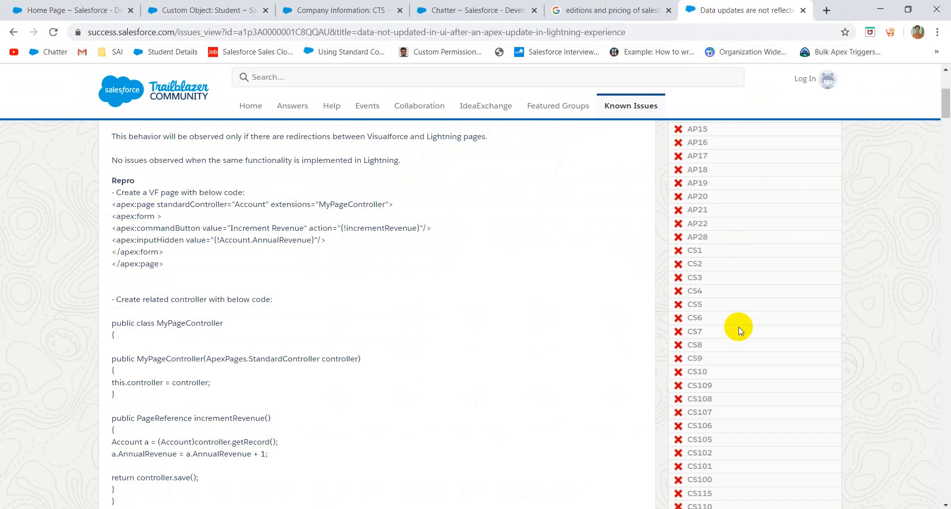
{"action": "scroll", "coordinate": [739, 327], "scroll_direction": "down", "scroll_amount": 15}
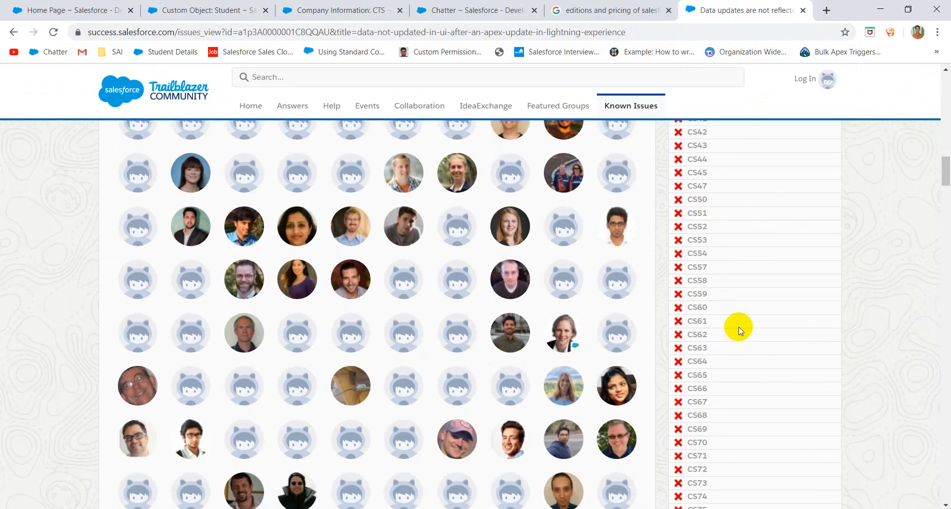
{"action": "scroll", "coordinate": [739, 327], "scroll_direction": "down", "scroll_amount": 15}
{"action": "scroll", "coordinate": [738, 327], "scroll_direction": "up", "scroll_amount": 20}
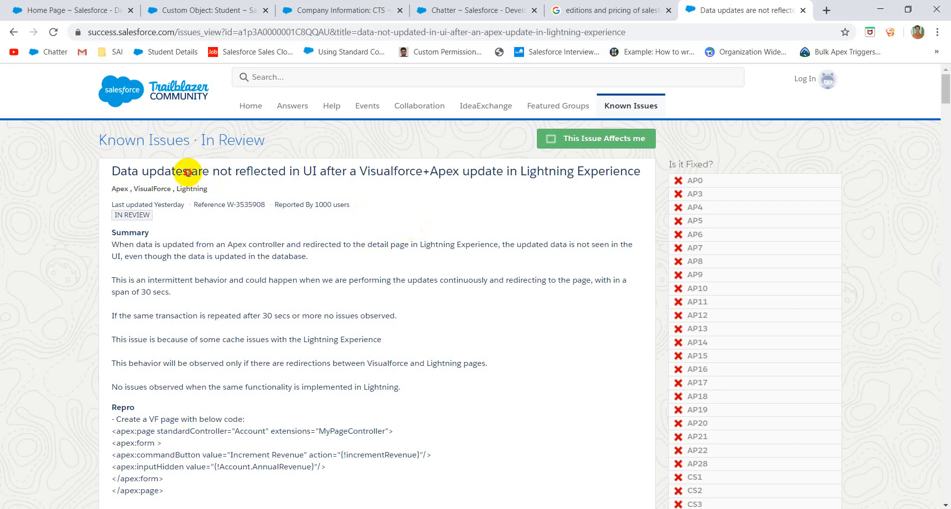
{"action": "left_click_drag", "start_coordinate": [188, 172], "coordinate": [492, 184]}
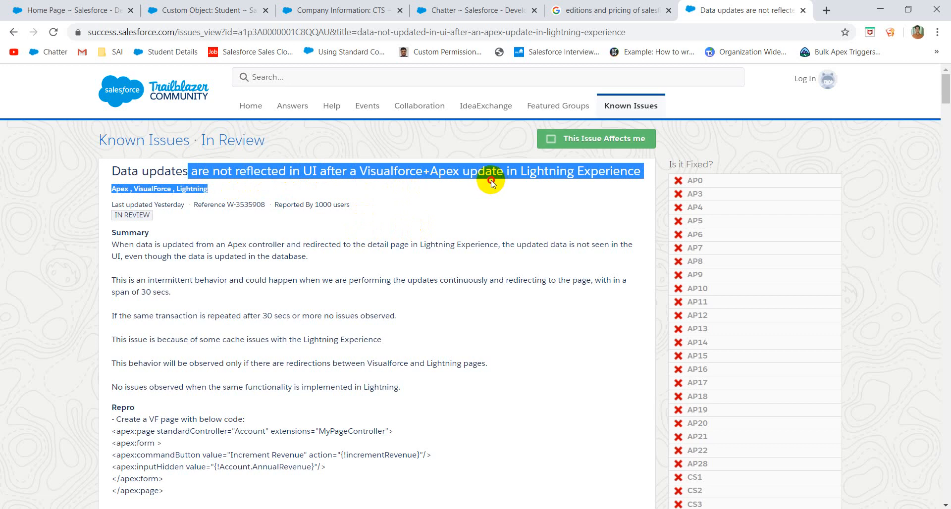
{"action": "left_click", "coordinate": [519, 172]}
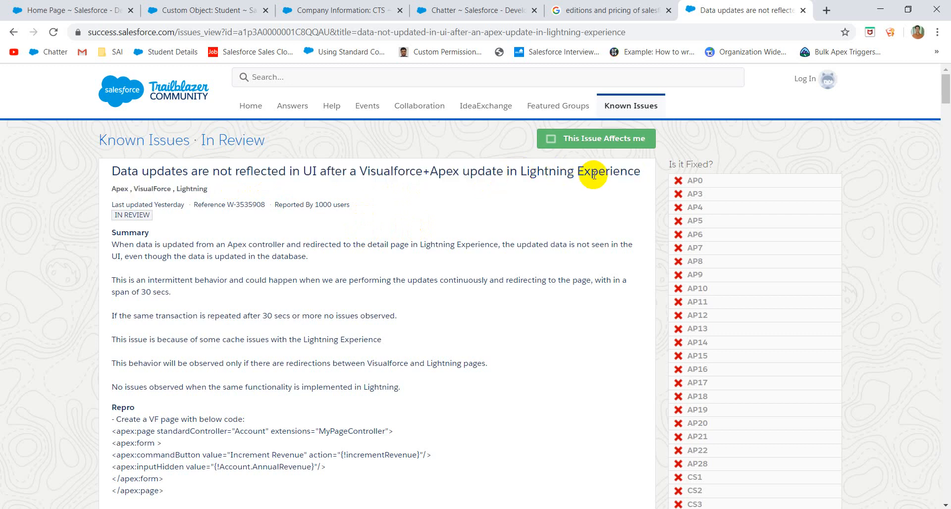
{"action": "left_click", "coordinate": [471, 250]}
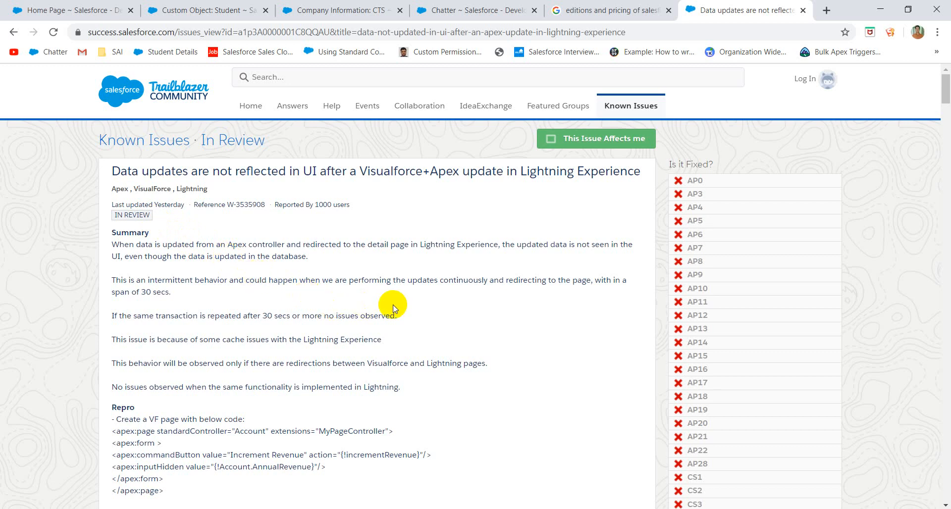
{"action": "scroll", "coordinate": [542, 278], "scroll_direction": "down", "scroll_amount": 7}
{"action": "scroll", "coordinate": [541, 278], "scroll_direction": "down", "scroll_amount": 4}
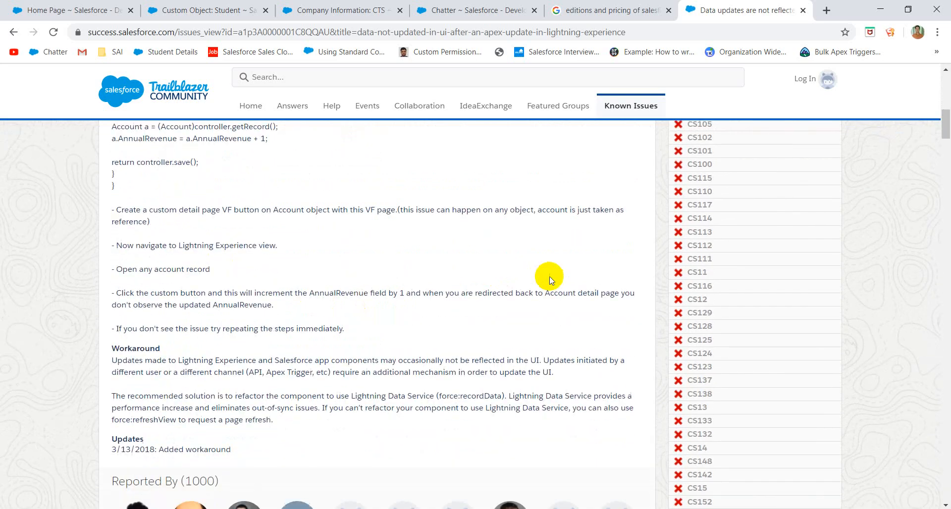
{"action": "scroll", "coordinate": [609, 283], "scroll_direction": "up", "scroll_amount": 11}
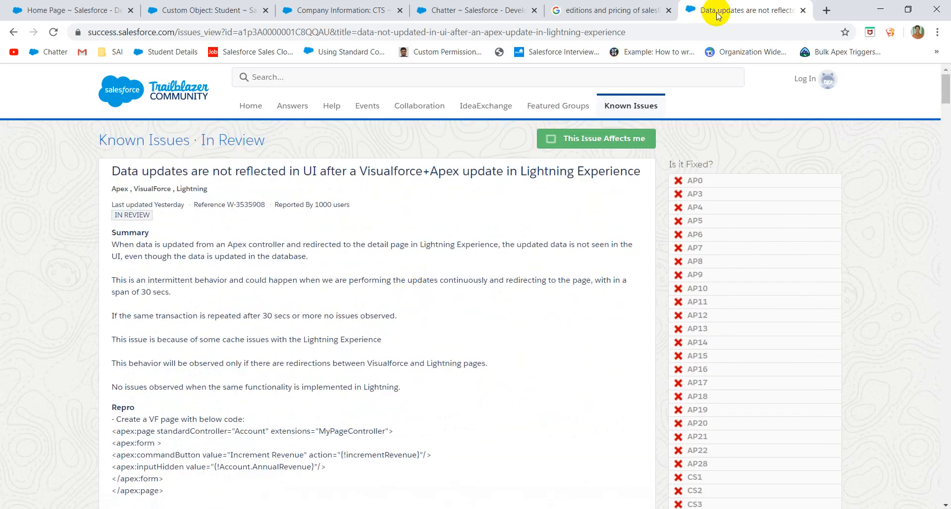
- Return to Company Information and review Organization Detail and User Licenses (2 Salesforce licenses, 0 remaining)
{"action": "left_click", "coordinate": [803, 10]}
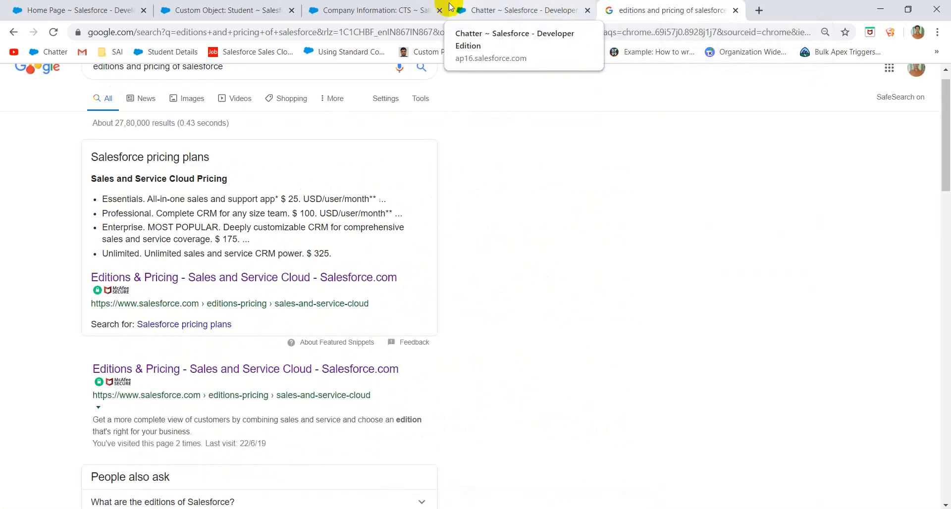
{"action": "left_click", "coordinate": [366, 10]}
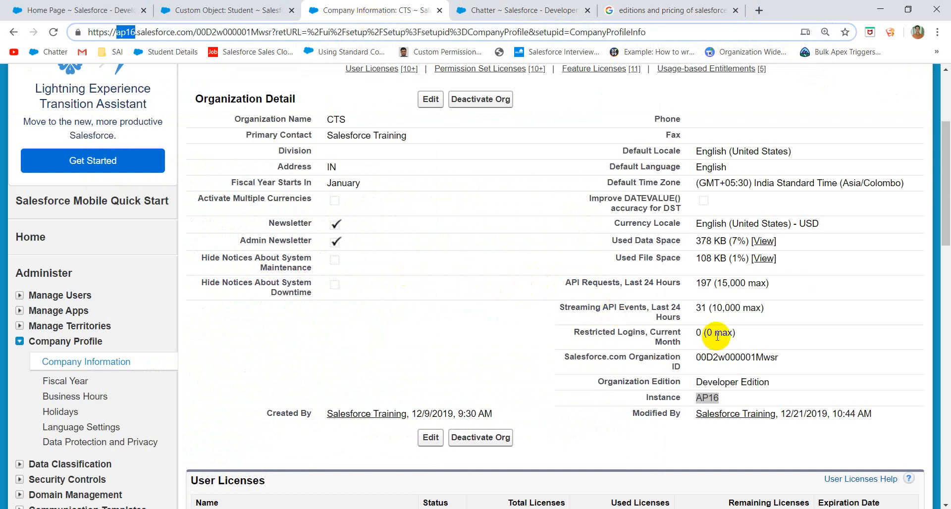
{"action": "left_click", "coordinate": [776, 321]}
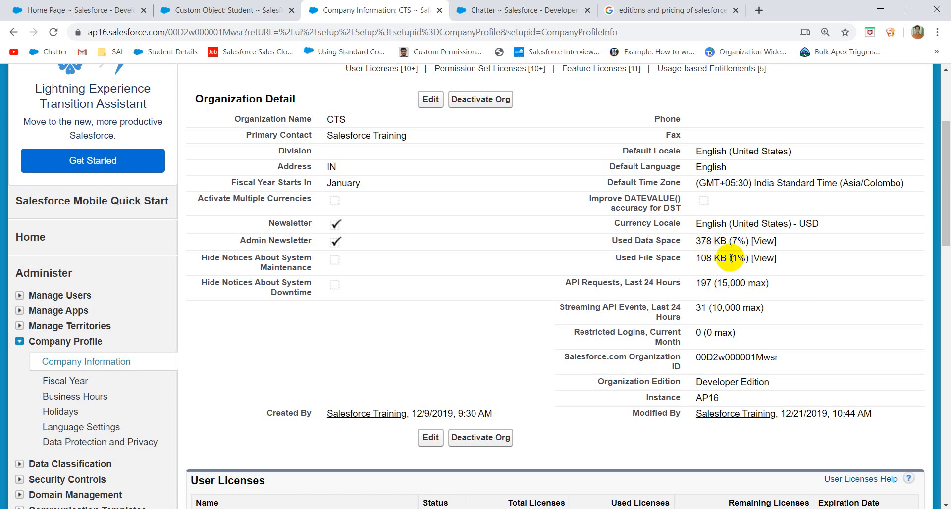
{"action": "scroll", "coordinate": [737, 258], "scroll_direction": "down", "scroll_amount": 2}
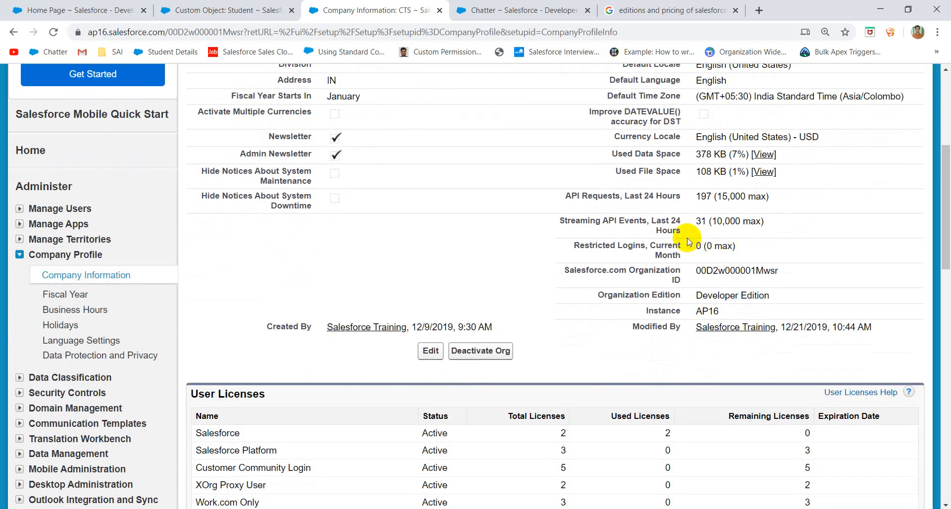
{"action": "scroll", "coordinate": [611, 322], "scroll_direction": "down", "scroll_amount": 2}
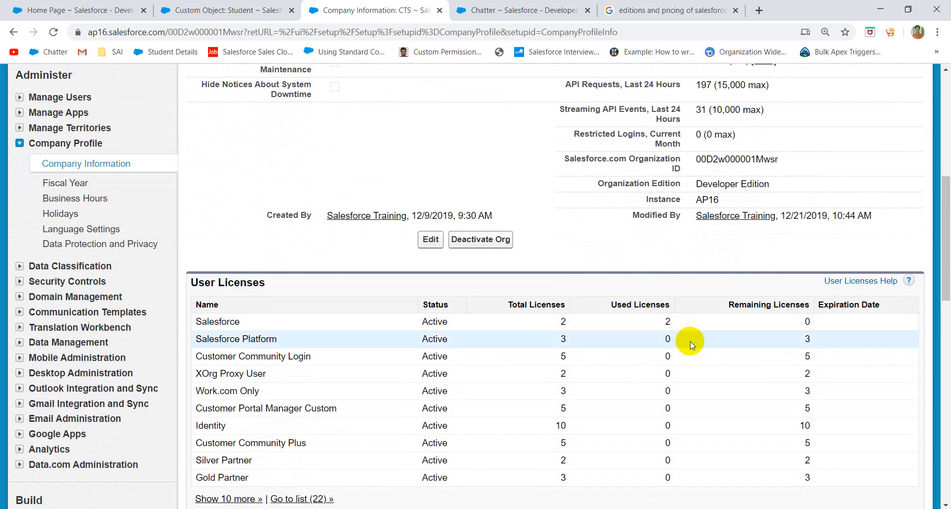
{"action": "scroll", "coordinate": [690, 341], "scroll_direction": "up", "scroll_amount": 8}
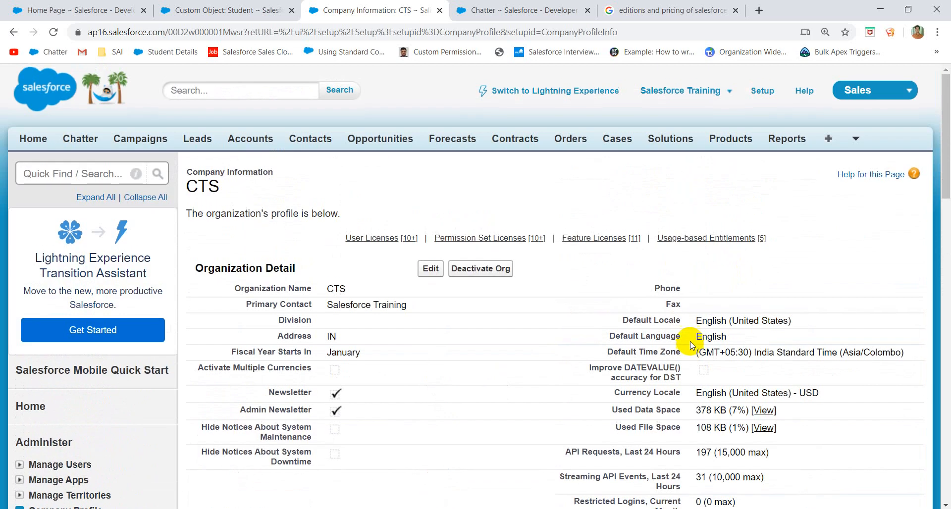
{"action": "scroll", "coordinate": [436, 389], "scroll_direction": "down", "scroll_amount": 20}
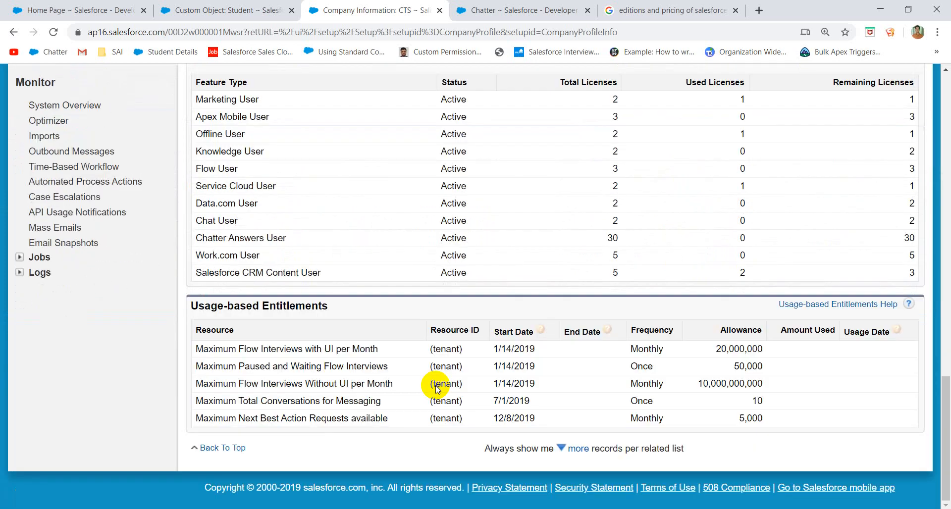
{"action": "scroll", "coordinate": [463, 283], "scroll_direction": "up", "scroll_amount": 20}
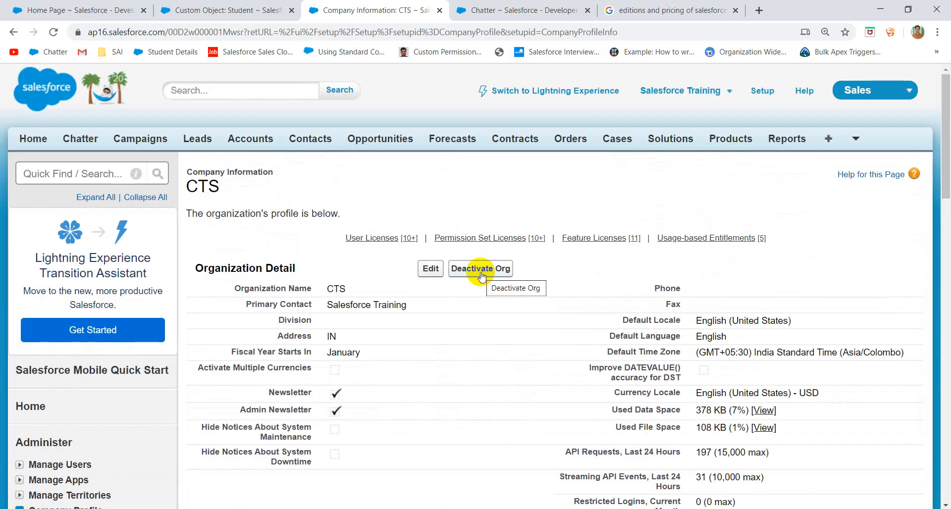
{"action": "scroll", "coordinate": [484, 307], "scroll_direction": "down", "scroll_amount": 7}
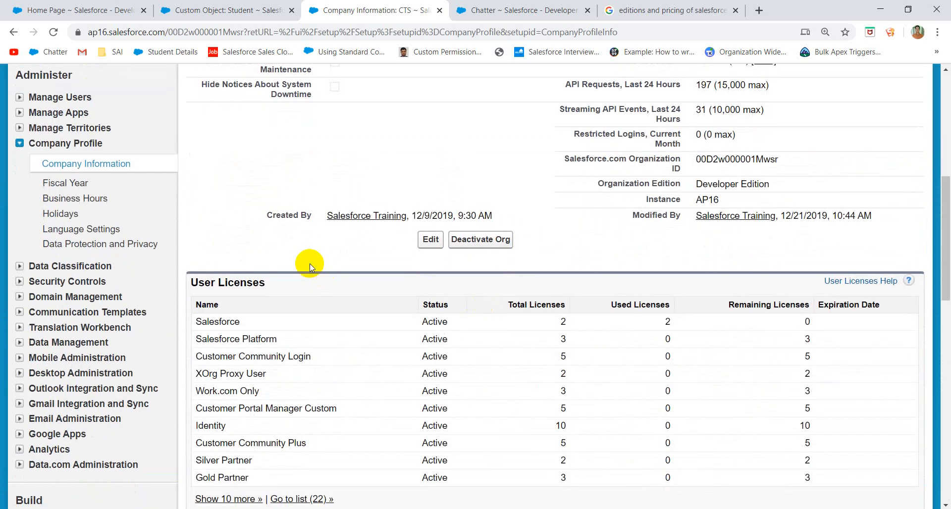
- Keep January as the fiscal year start month and choose Custom Fiscal Year to read its warnings
{"action": "left_click", "coordinate": [76, 186]}
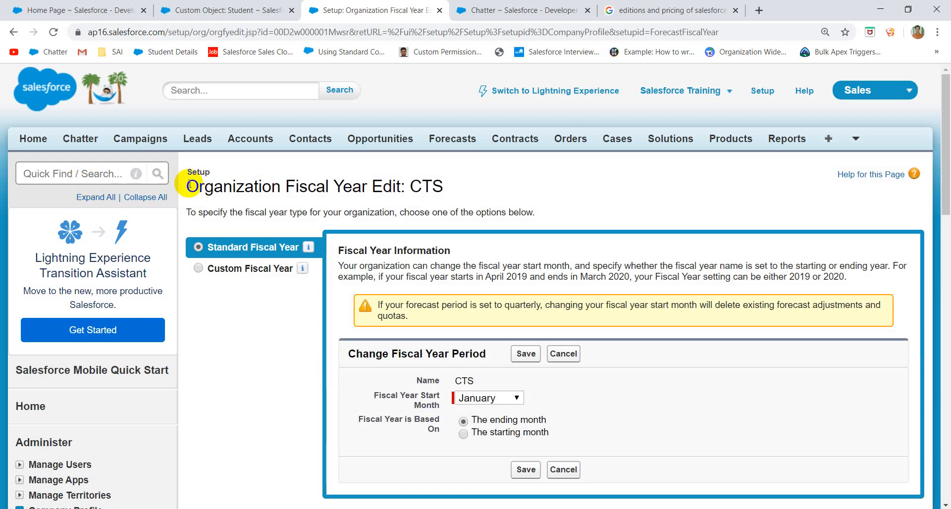
{"action": "scroll", "coordinate": [295, 190], "scroll_direction": "down", "scroll_amount": 3}
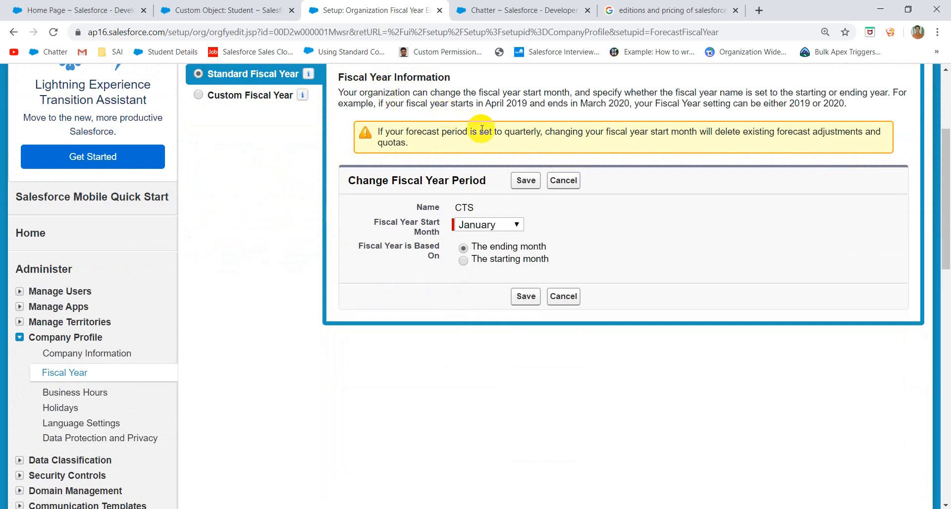
{"action": "left_click", "coordinate": [487, 226]}
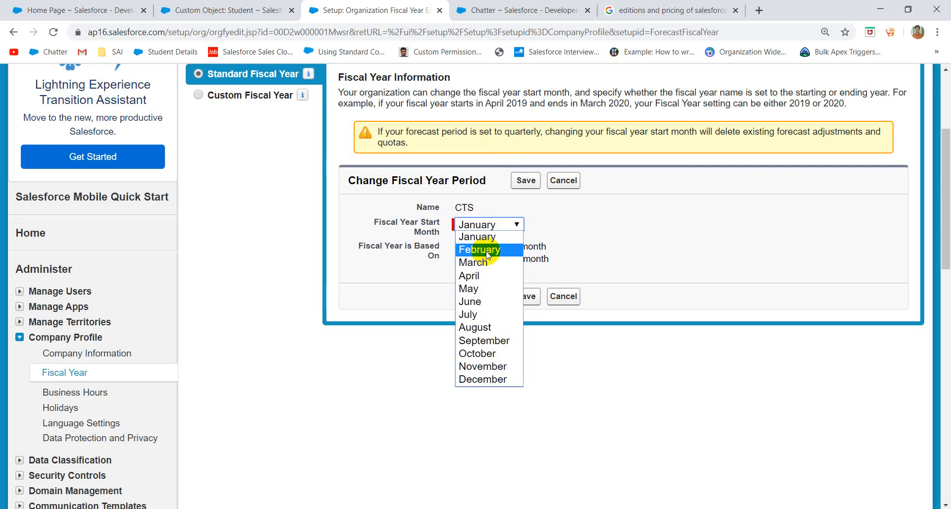
{"action": "left_click", "coordinate": [381, 229]}
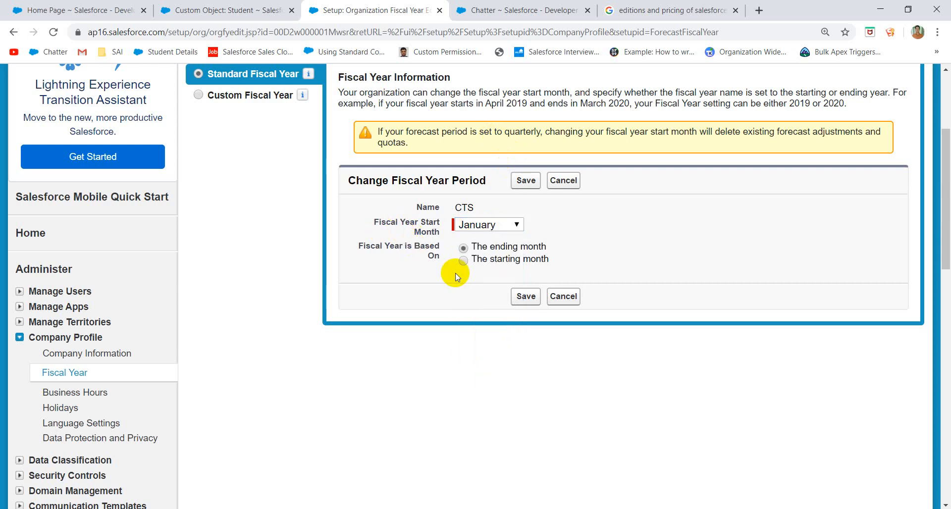
{"action": "left_click", "coordinate": [245, 95]}
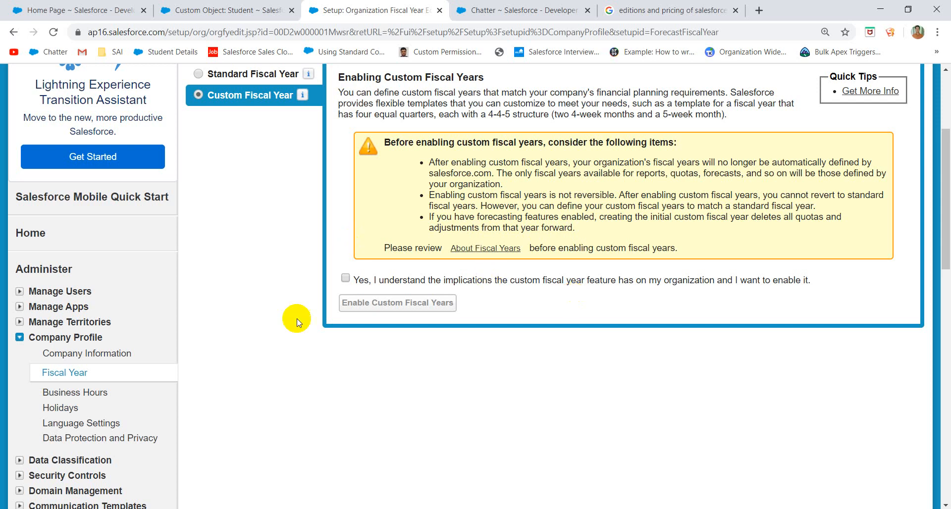
{"action": "scroll", "coordinate": [292, 327], "scroll_direction": "down", "scroll_amount": 2}
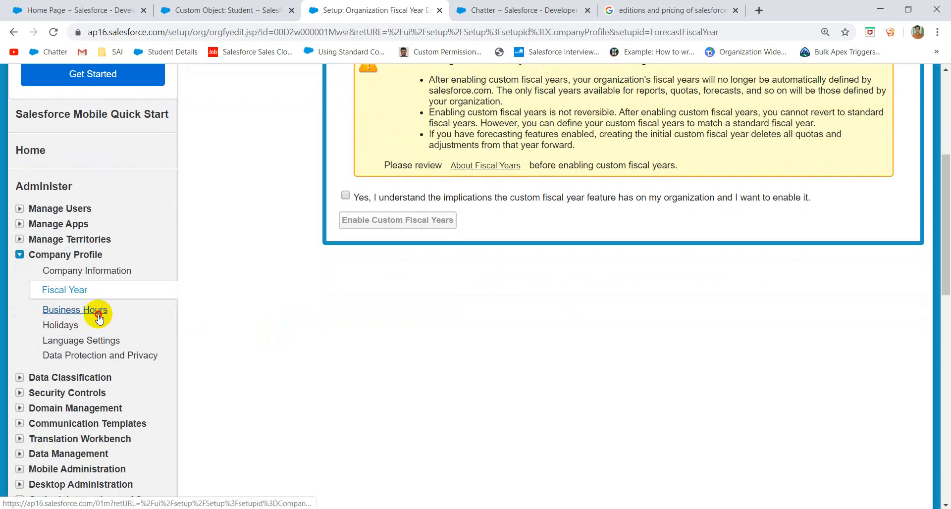
- Edit the Default business hours so Saturday is no longer a 24-hour day
{"action": "left_click", "coordinate": [105, 317]}
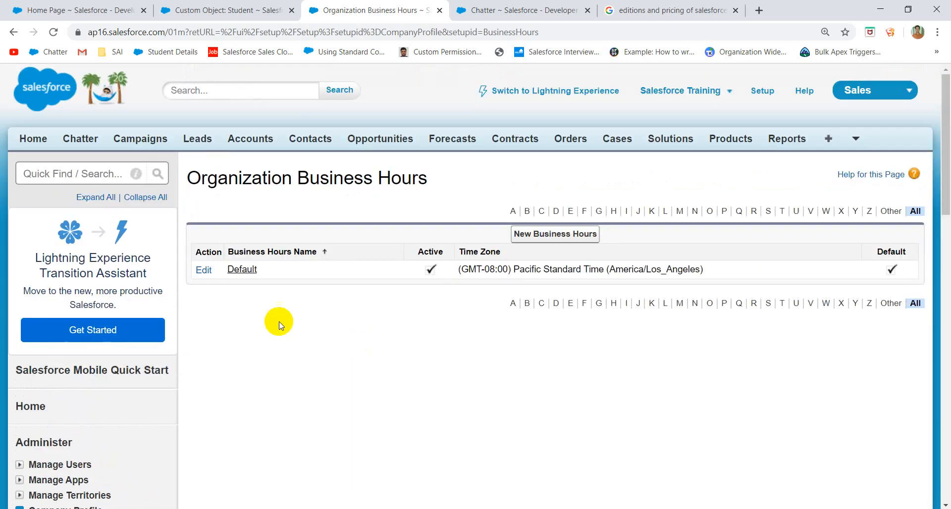
{"action": "left_click", "coordinate": [203, 270]}
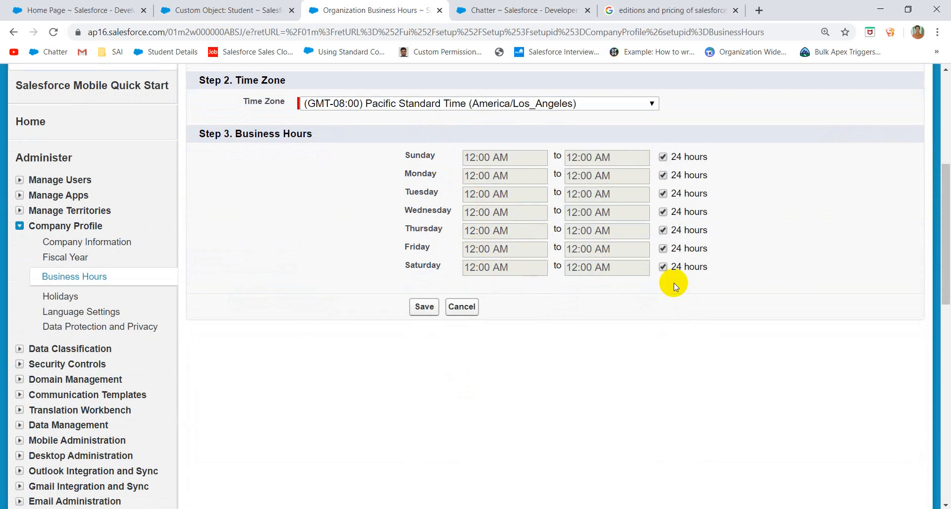
{"action": "left_click", "coordinate": [664, 268]}
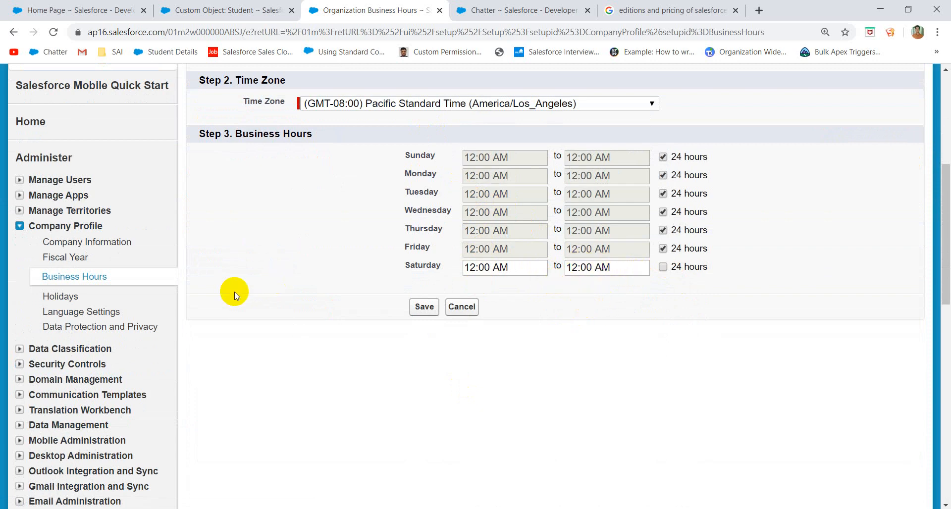
- Review the Holidays page, which has no holidays recorded
{"action": "left_click", "coordinate": [77, 299]}
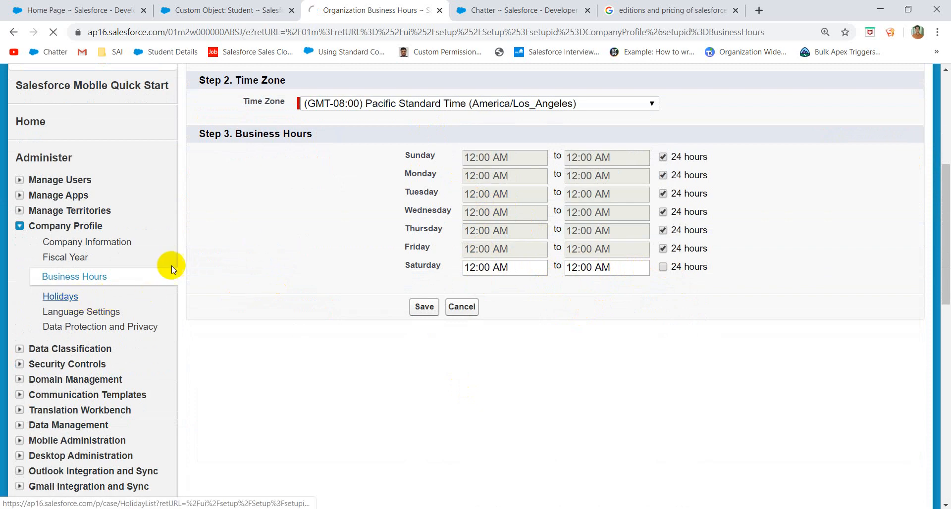
{"action": "scroll", "coordinate": [427, 308], "scroll_direction": "down", "scroll_amount": 4}
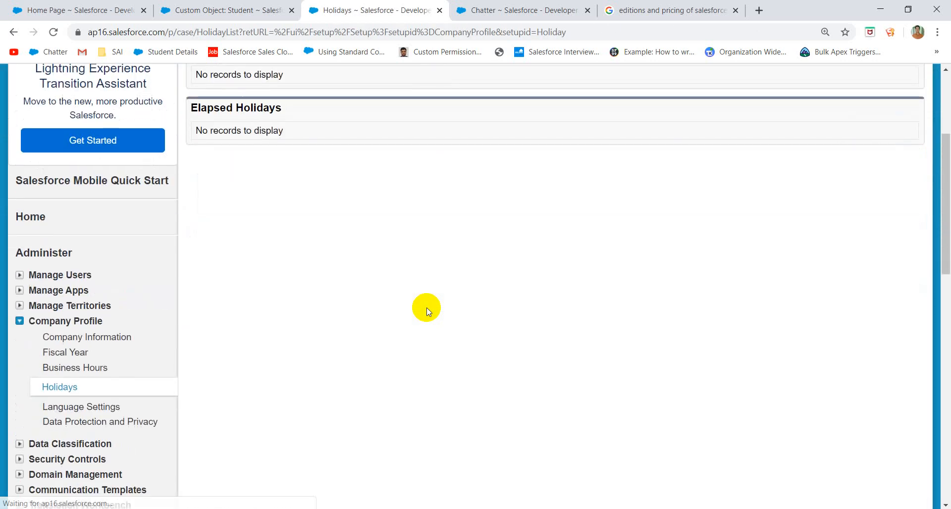
{"action": "scroll", "coordinate": [426, 307], "scroll_direction": "up", "scroll_amount": 1}
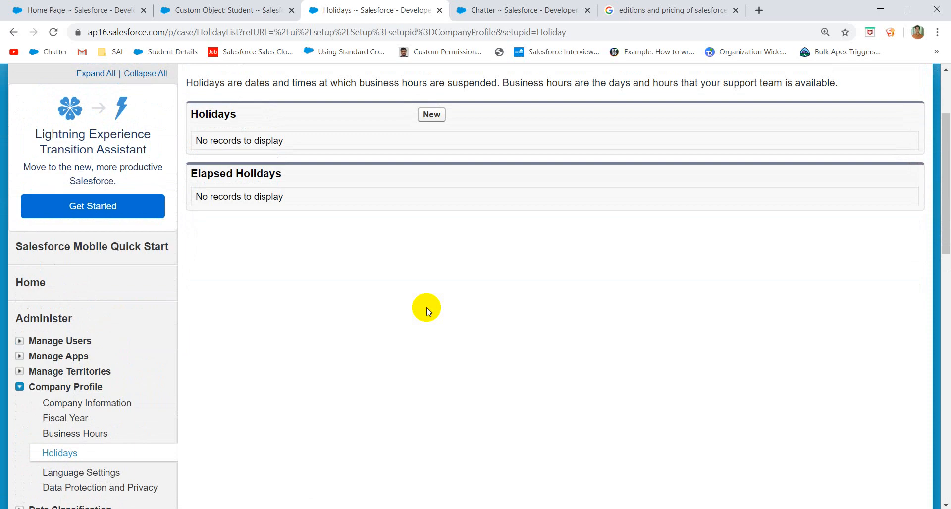
{"action": "scroll", "coordinate": [427, 307], "scroll_direction": "down", "scroll_amount": 3}
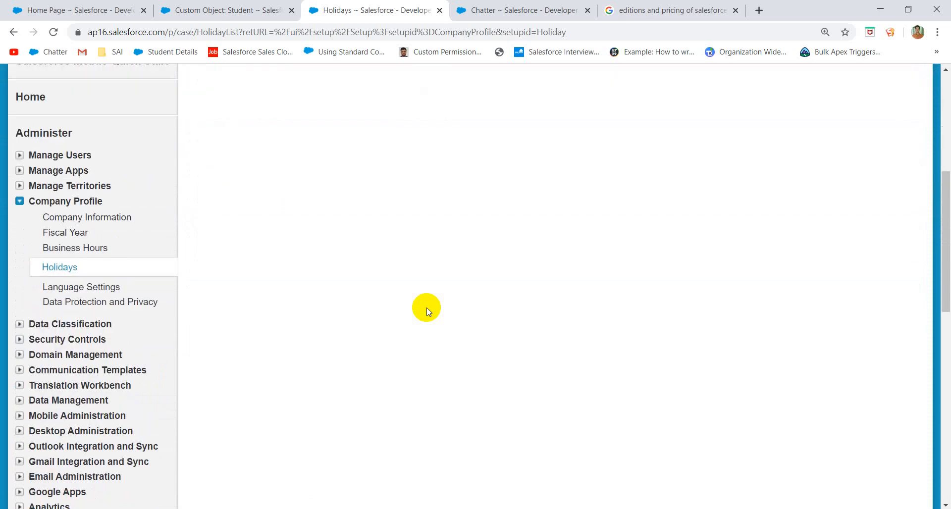
- Enable end-user and platform-only languages and browse the Available Languages list
{"action": "left_click", "coordinate": [75, 287]}
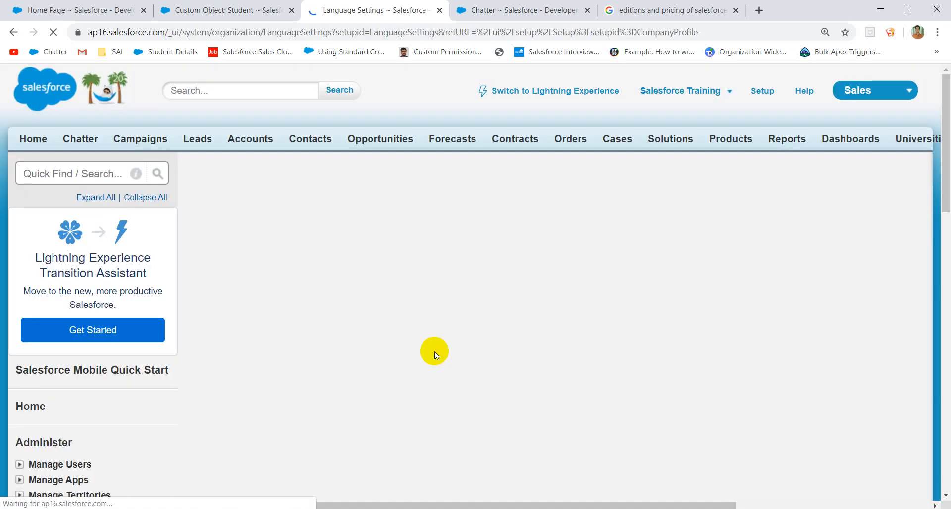
{"action": "scroll", "coordinate": [435, 352], "scroll_direction": "down", "scroll_amount": 4}
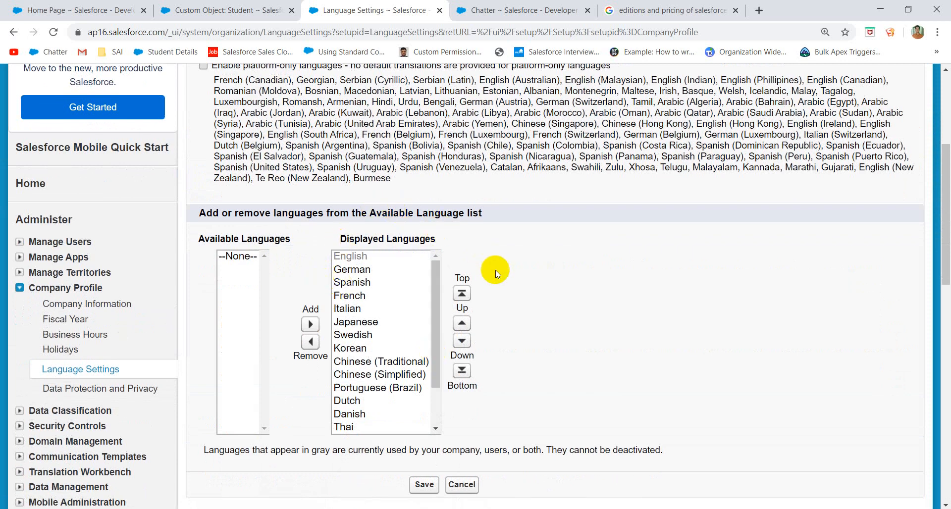
{"action": "scroll", "coordinate": [493, 272], "scroll_direction": "up", "scroll_amount": 2}
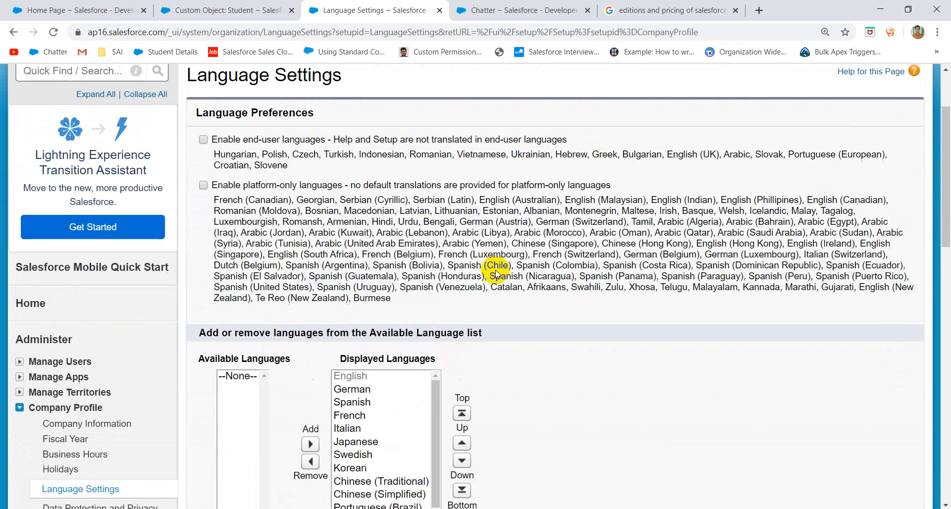
{"action": "left_click", "coordinate": [203, 139]}
{"action": "left_click", "coordinate": [203, 183]}
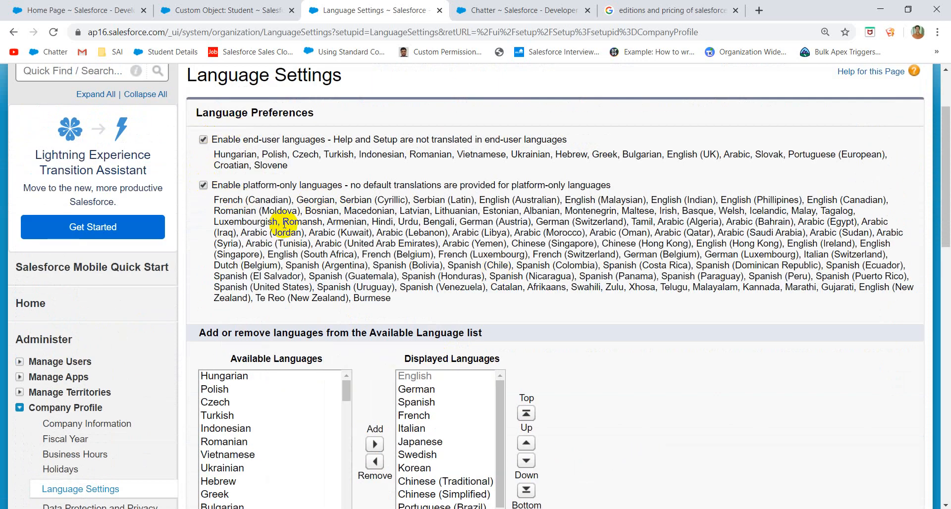
{"action": "left_click_drag", "start_coordinate": [279, 226], "coordinate": [265, 120]}
{"action": "scroll", "coordinate": [240, 237], "scroll_direction": "down", "scroll_amount": 7}
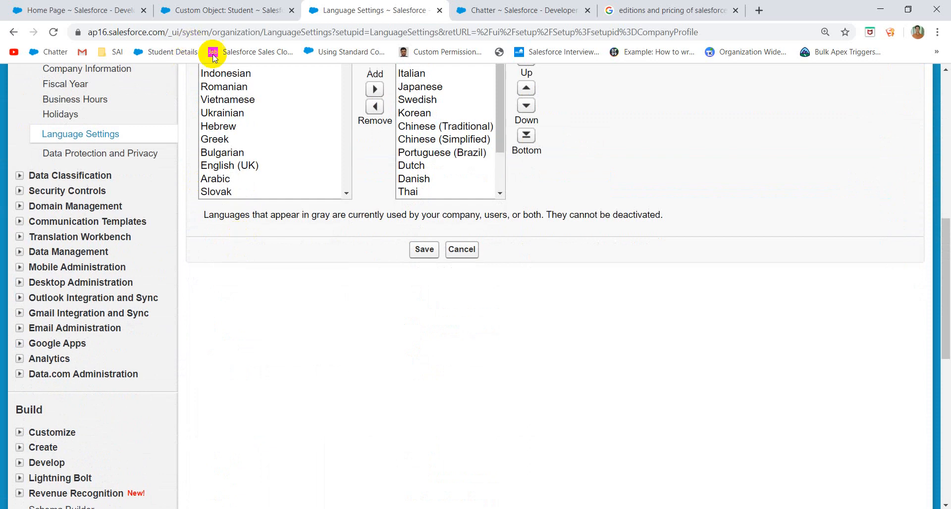
{"action": "left_click", "coordinate": [255, 115]}
{"action": "type", "text": "te"}
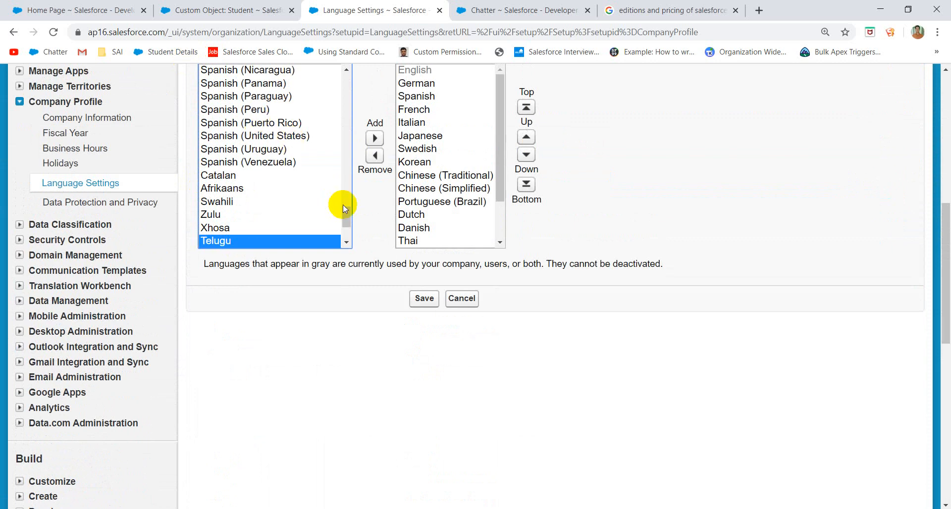
{"action": "scroll", "coordinate": [343, 204], "scroll_direction": "down", "scroll_amount": 2}
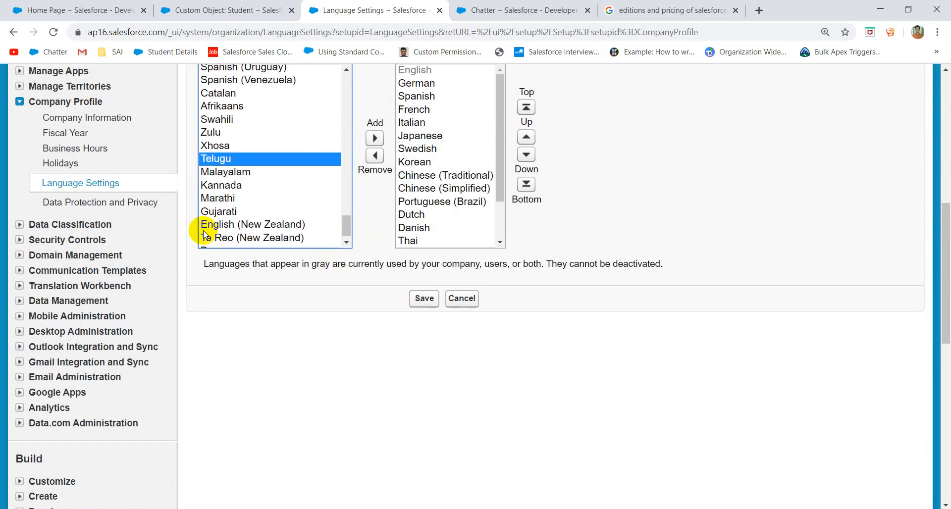
- Expand the Data Classification and Security Controls sections of the Setup sidebar
{"action": "left_click", "coordinate": [19, 225]}
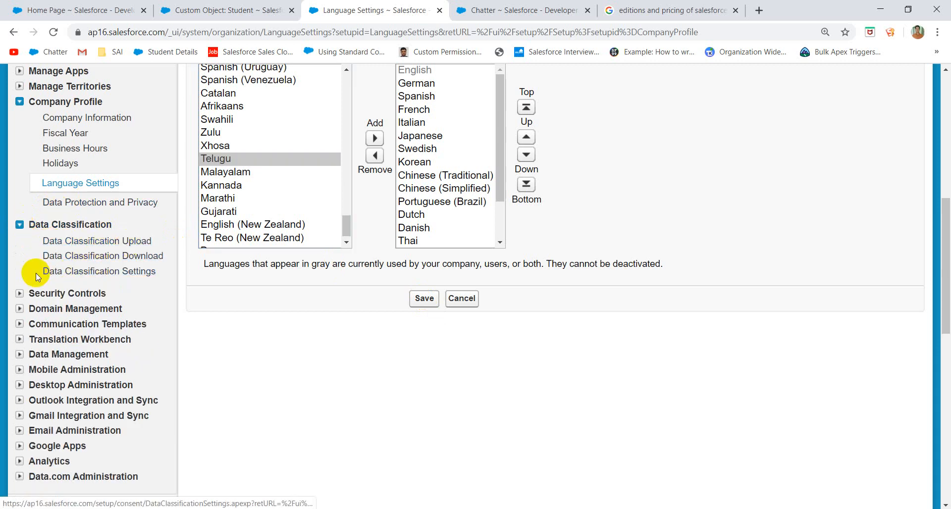
{"action": "left_click", "coordinate": [19, 294]}
{"action": "scroll", "coordinate": [133, 322], "scroll_direction": "down", "scroll_amount": 2}
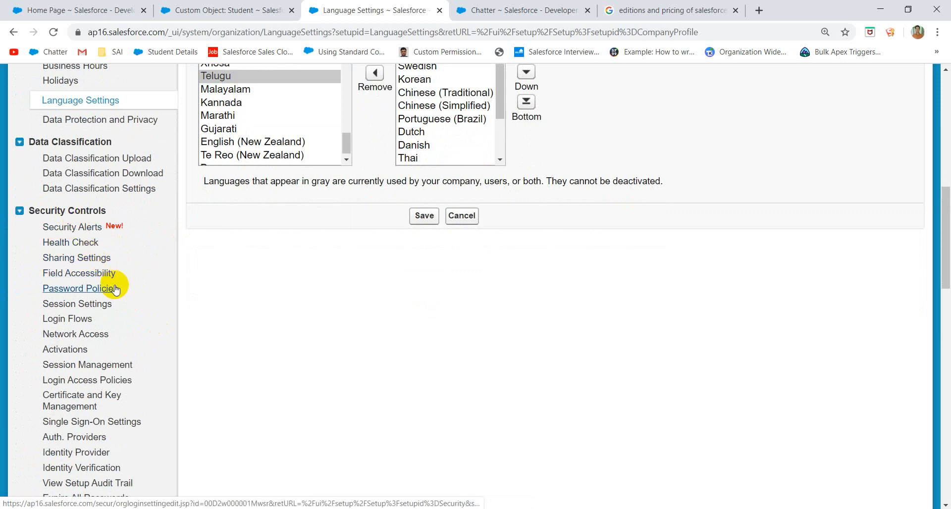
- Look over the Password Policies page
{"action": "left_click", "coordinate": [99, 290]}
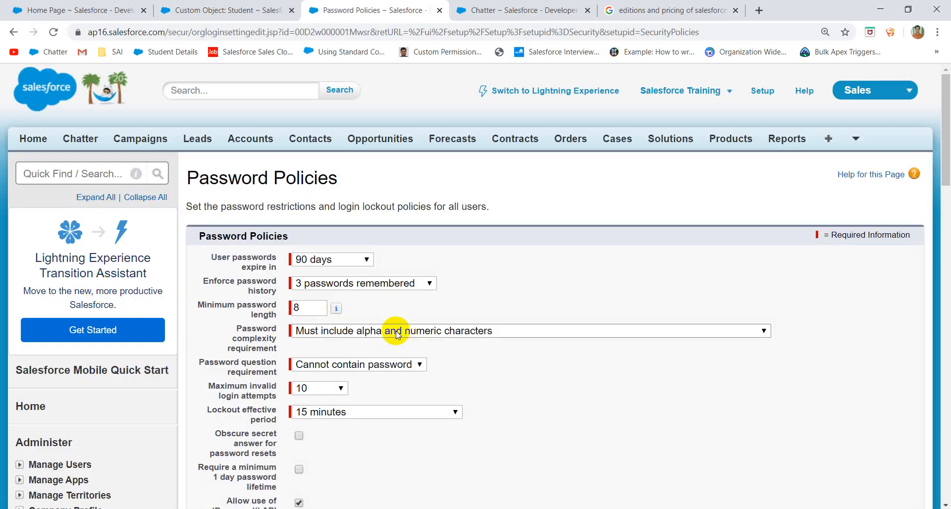
{"action": "scroll", "coordinate": [396, 331], "scroll_direction": "down", "scroll_amount": 10}
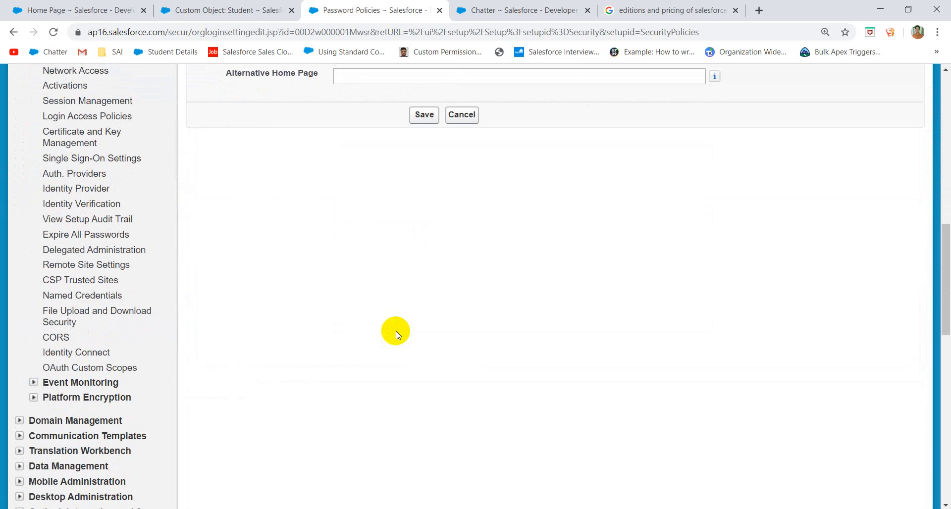
{"action": "scroll", "coordinate": [396, 331], "scroll_direction": "up", "scroll_amount": 6}
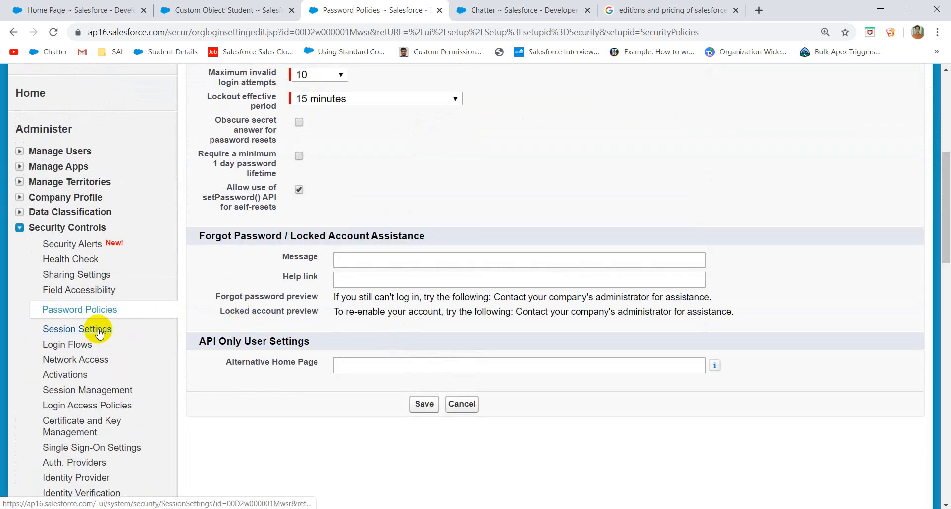
- Review Session Settings, then view Network Access, which has no trusted IP ranges
{"action": "left_click", "coordinate": [99, 332]}
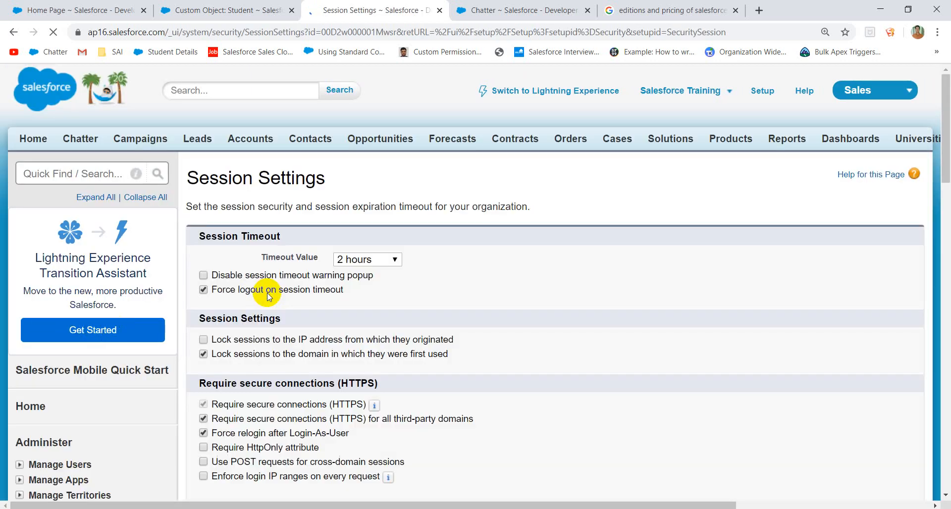
{"action": "scroll", "coordinate": [377, 327], "scroll_direction": "down", "scroll_amount": 1}
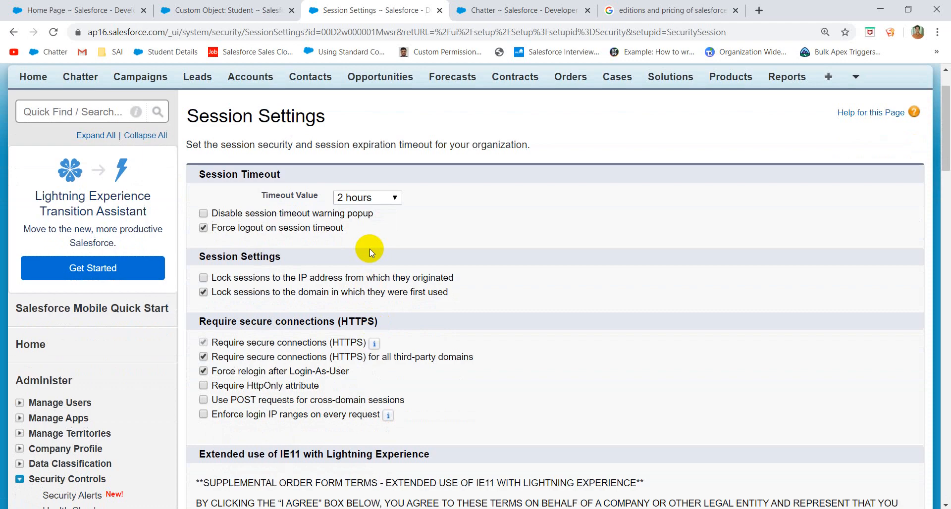
{"action": "scroll", "coordinate": [297, 282], "scroll_direction": "down", "scroll_amount": 5}
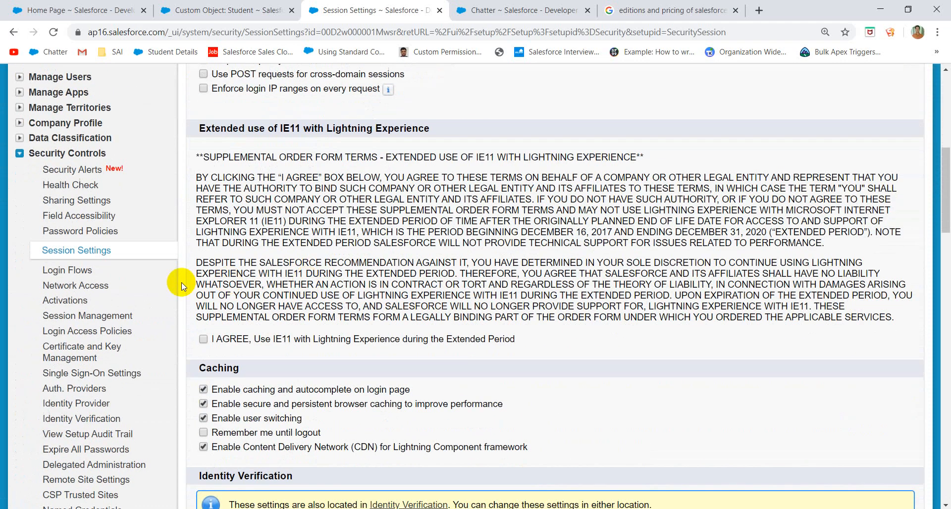
{"action": "left_click", "coordinate": [86, 287]}
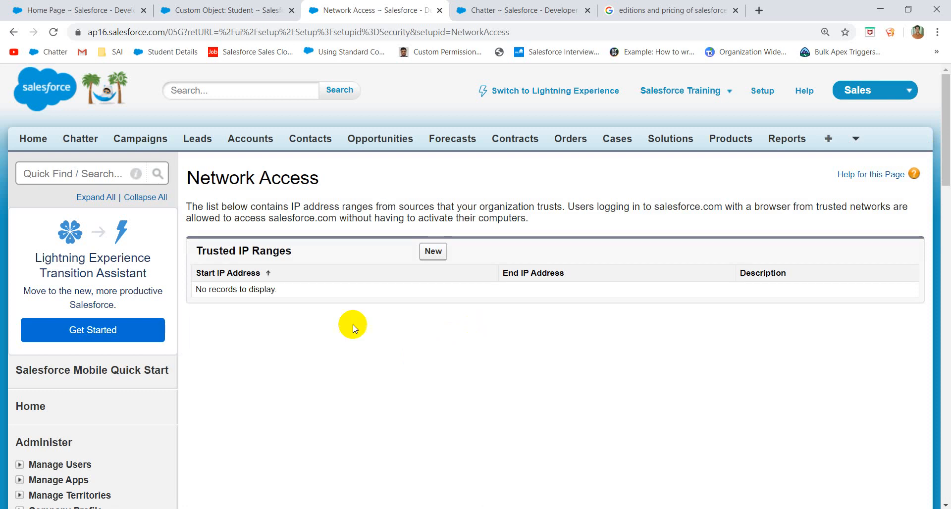
- View User Session Information listing the two active sessions, Content and UI
{"action": "scroll", "coordinate": [300, 325], "scroll_direction": "down", "scroll_amount": 10}
{"action": "scroll", "coordinate": [301, 327], "scroll_direction": "up", "scroll_amount": 3}
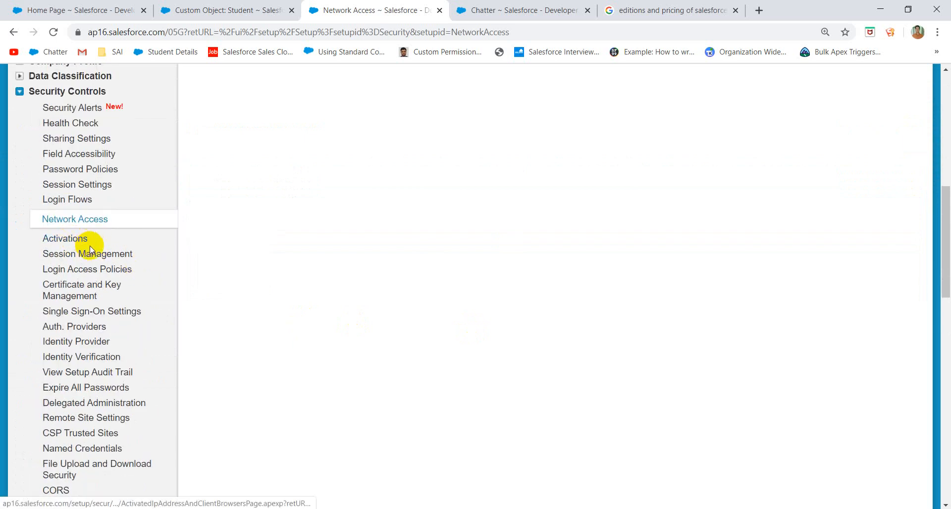
{"action": "left_click", "coordinate": [101, 257]}
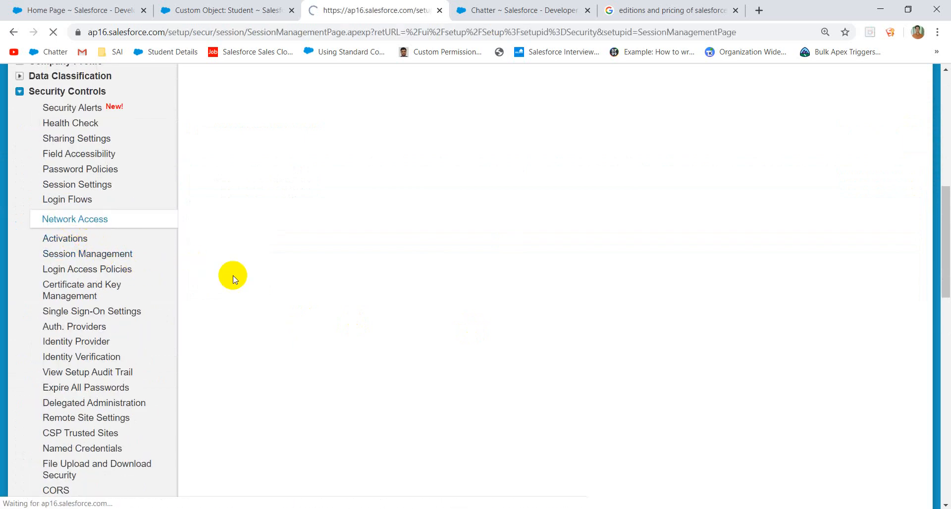
{"action": "scroll", "coordinate": [312, 308], "scroll_direction": "down", "scroll_amount": 2}
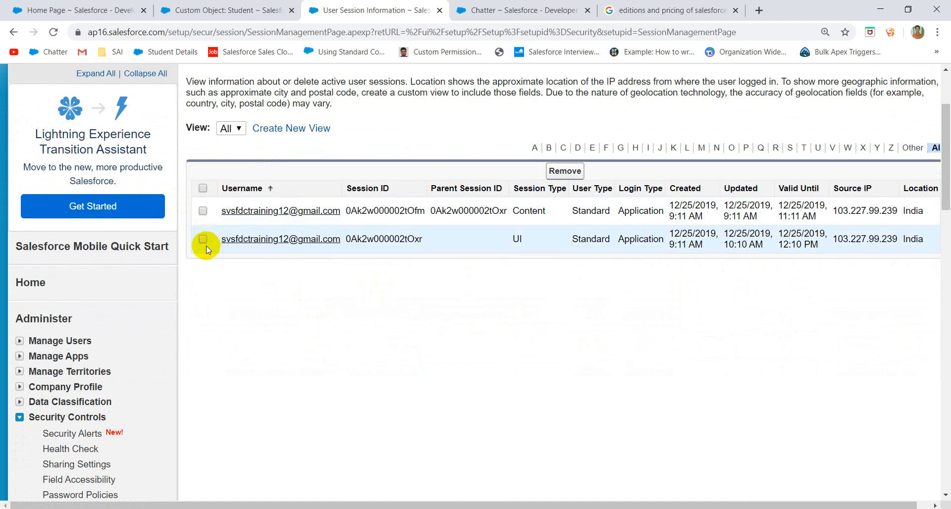
{"action": "scroll", "coordinate": [188, 295], "scroll_direction": "down", "scroll_amount": 5}
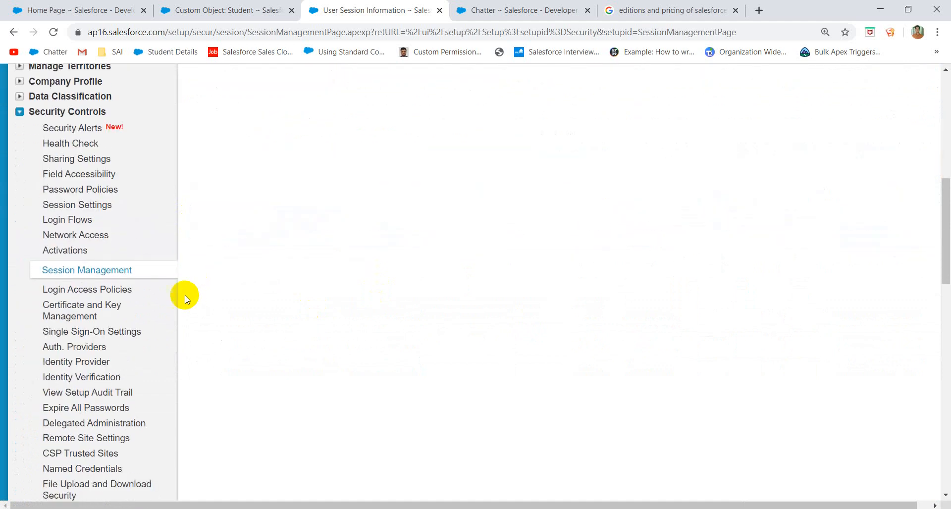
- Enable Administrators Can Log in as Any User, keep Support available to users, and save
{"action": "left_click", "coordinate": [114, 291]}
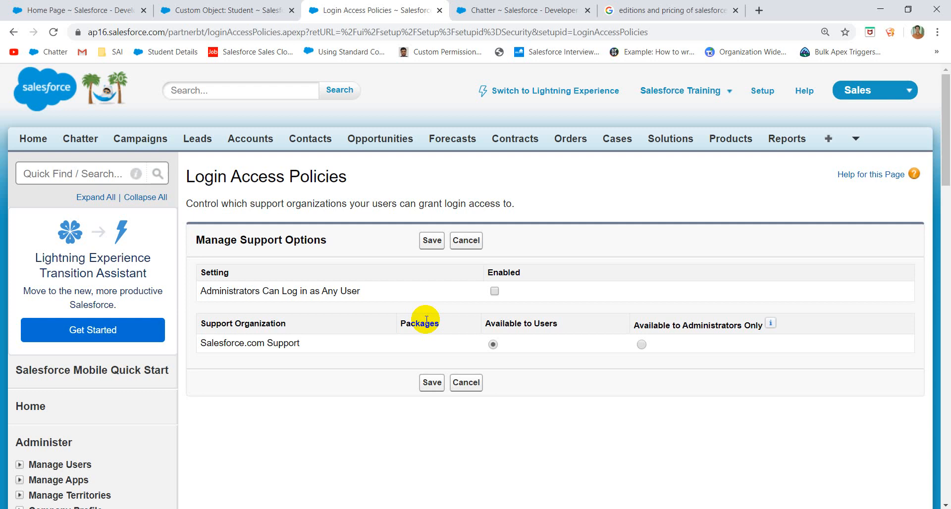
{"action": "left_click", "coordinate": [494, 292]}
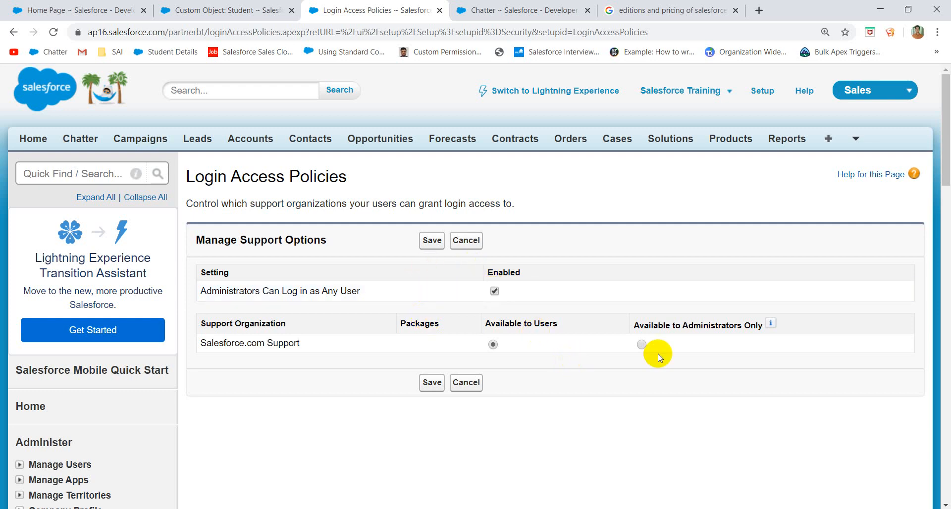
{"action": "left_click", "coordinate": [641, 345]}
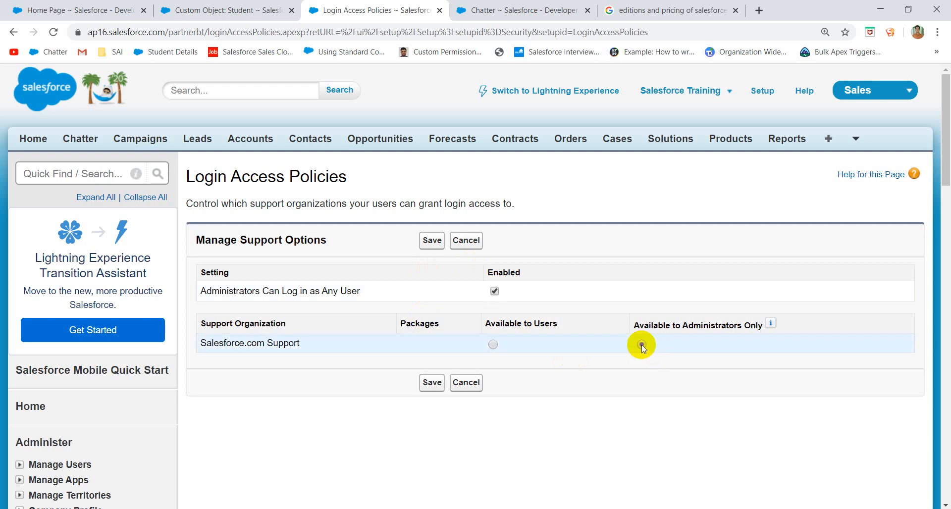
{"action": "left_click", "coordinate": [495, 344]}
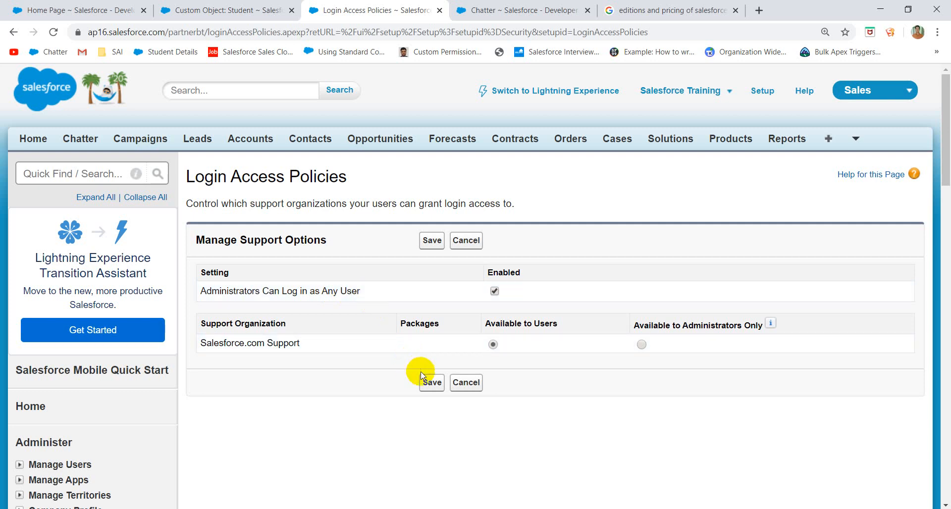
{"action": "left_click", "coordinate": [429, 381]}
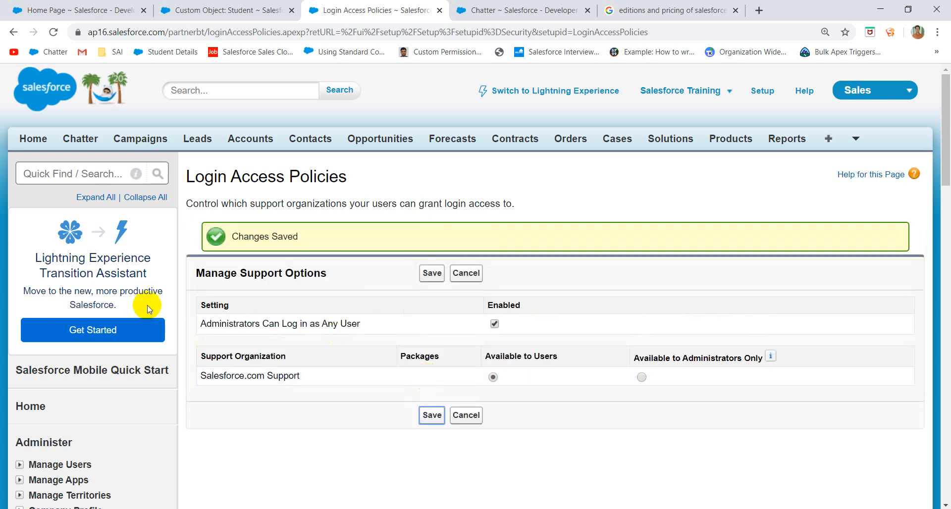
{"action": "scroll", "coordinate": [126, 365], "scroll_direction": "down", "scroll_amount": 3}
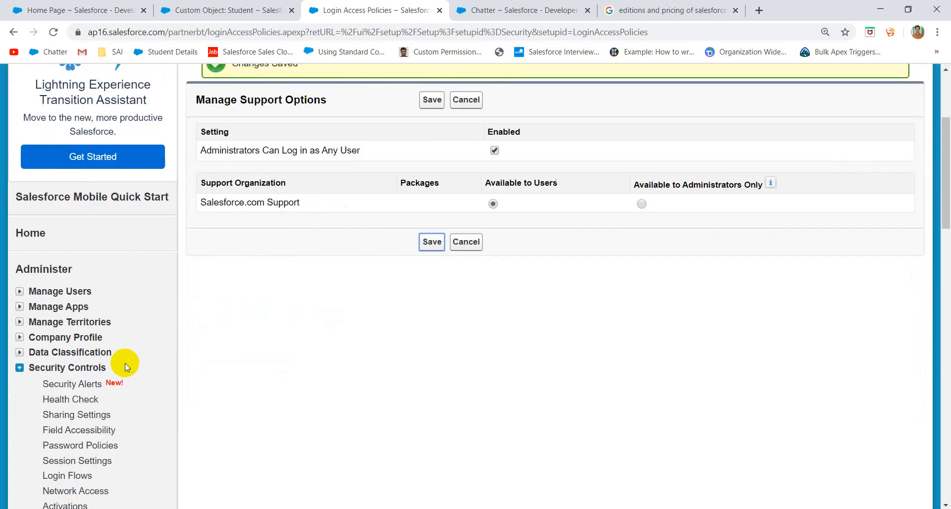
{"action": "left_click", "coordinate": [20, 291]}
- Look over the list of all users
{"action": "left_click", "coordinate": [52, 309]}
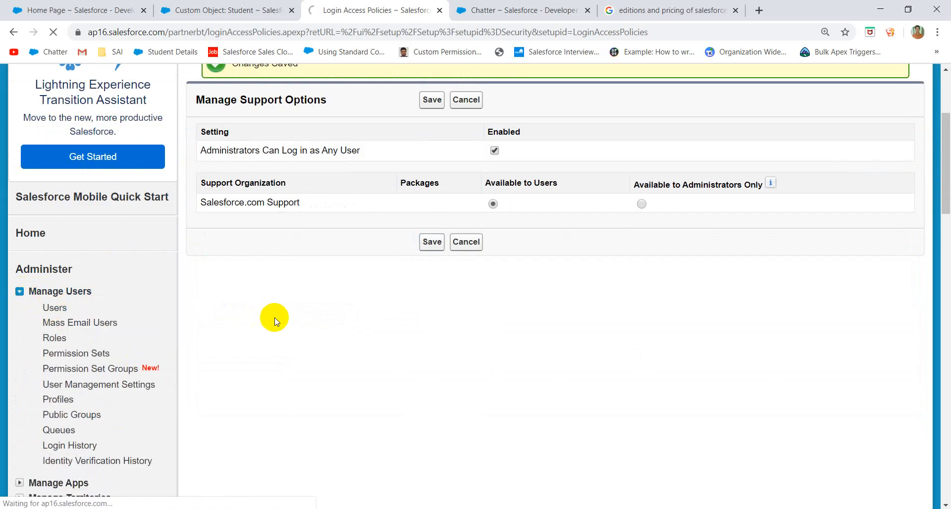
{"action": "scroll", "coordinate": [339, 334], "scroll_direction": "down", "scroll_amount": 4}
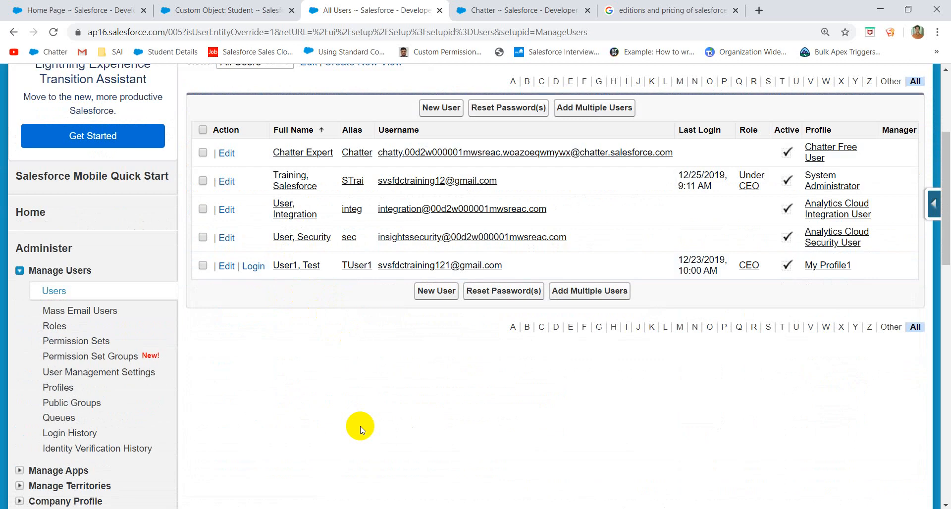
{"action": "scroll", "coordinate": [154, 414], "scroll_direction": "down", "scroll_amount": 10}
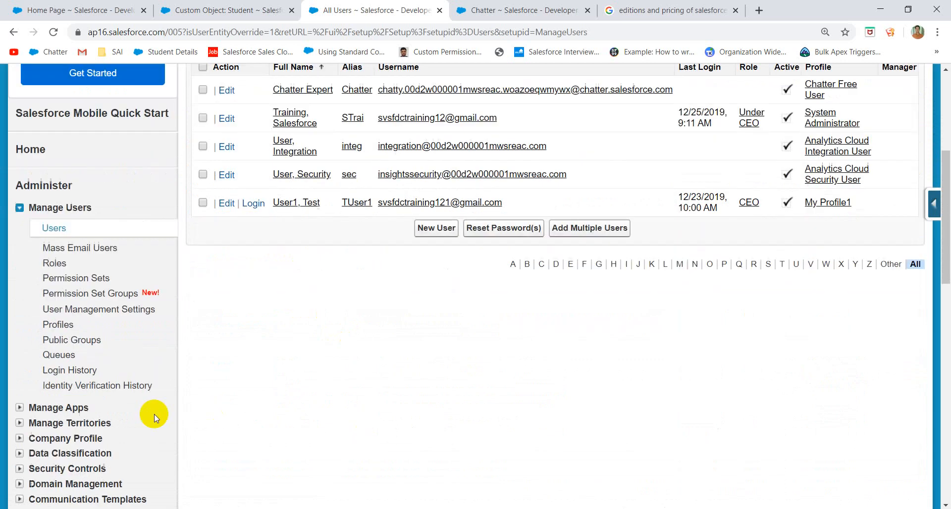
{"action": "scroll", "coordinate": [154, 416], "scroll_direction": "up", "scroll_amount": 8}
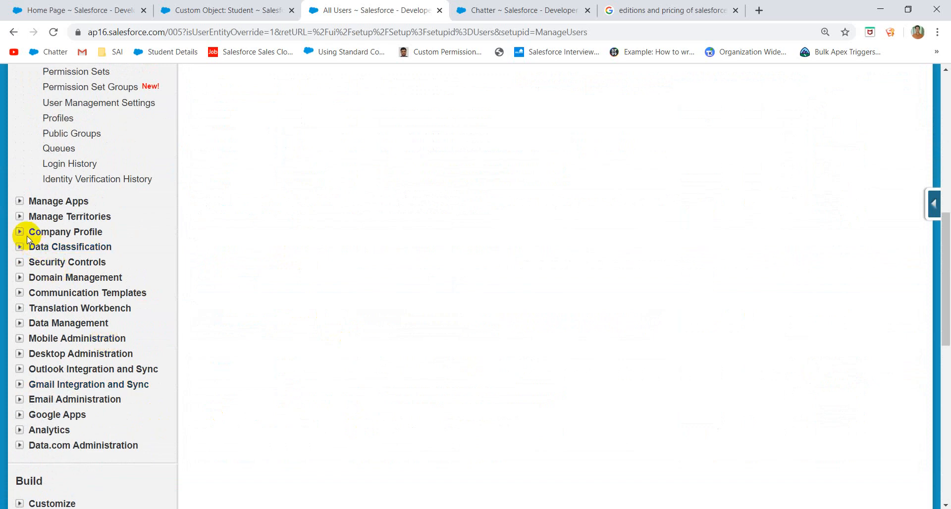
- Open View Setup Audit Trail showing the administrator login change as the latest entry
{"action": "left_click", "coordinate": [18, 262]}
{"action": "scroll", "coordinate": [146, 361], "scroll_direction": "down", "scroll_amount": 5}
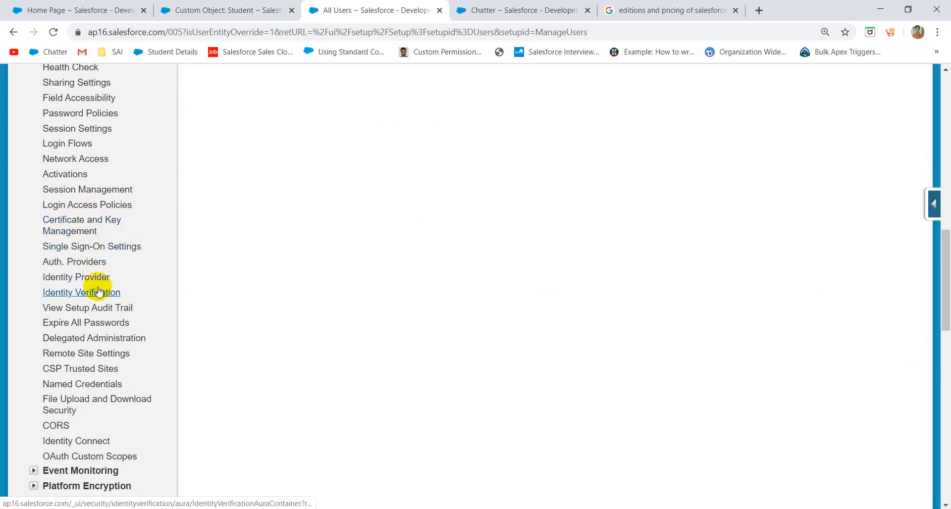
{"action": "left_click", "coordinate": [99, 308]}
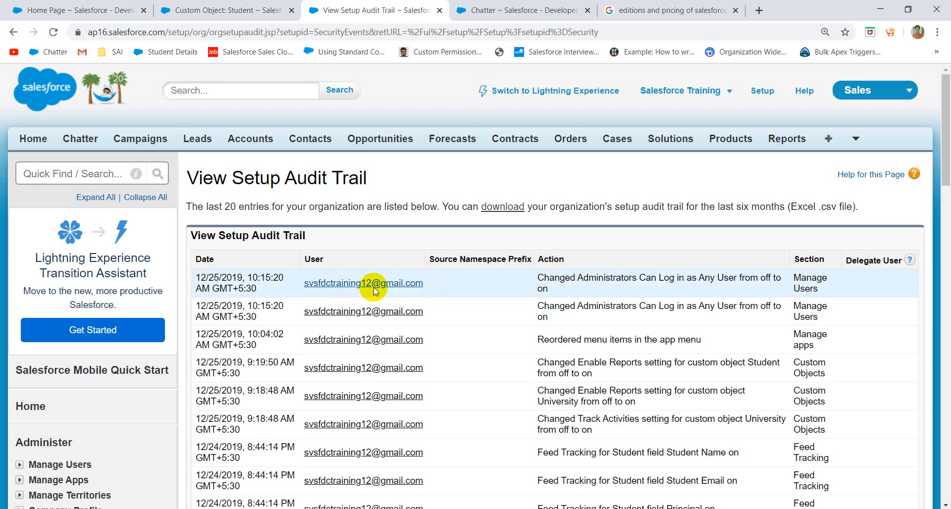
{"action": "left_click", "coordinate": [655, 287]}
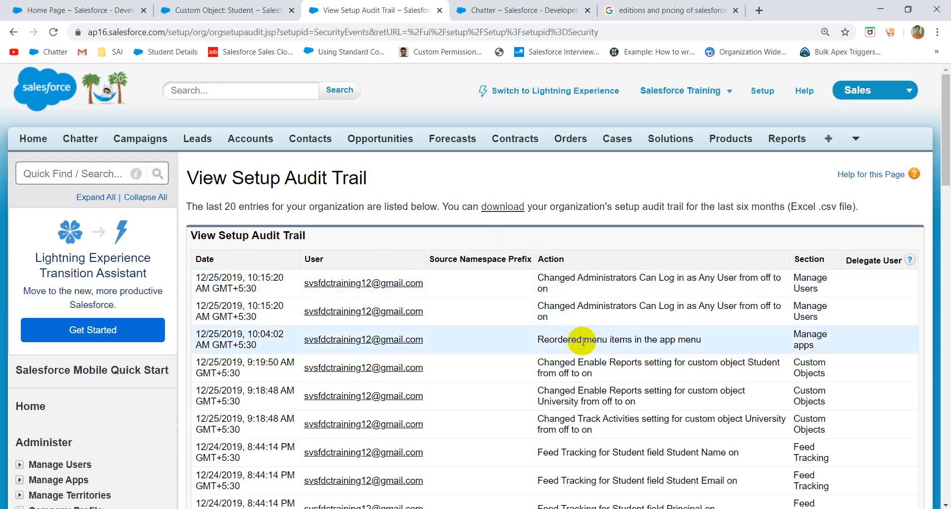
{"action": "scroll", "coordinate": [577, 335], "scroll_direction": "down", "scroll_amount": 3}
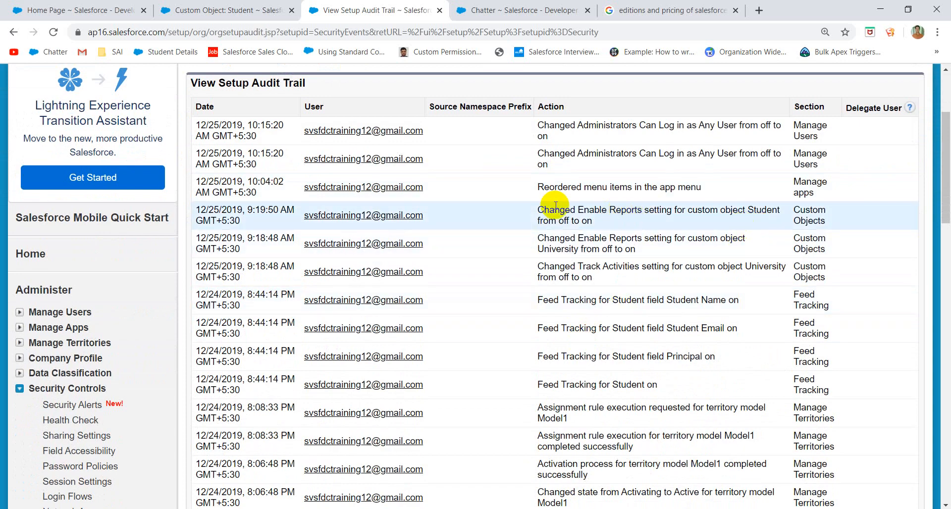
{"action": "scroll", "coordinate": [556, 299], "scroll_direction": "down", "scroll_amount": 4}
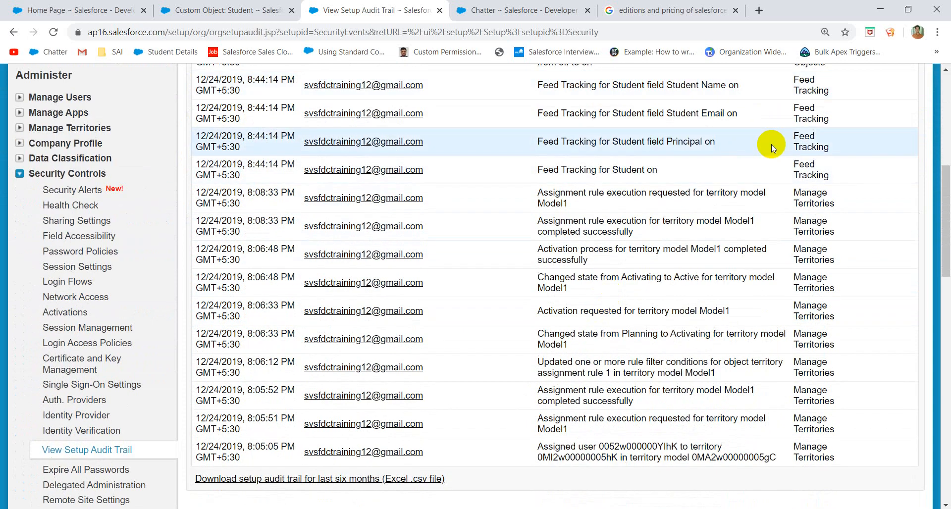
{"action": "scroll", "coordinate": [732, 252], "scroll_direction": "down", "scroll_amount": 8}
{"action": "scroll", "coordinate": [732, 253], "scroll_direction": "up", "scroll_amount": 15}
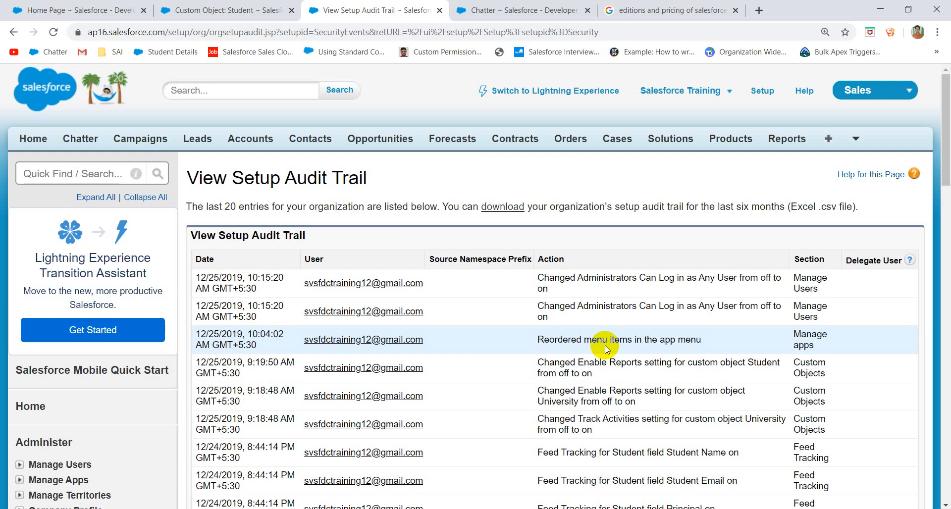
{"action": "double_click", "coordinate": [287, 183]}
{"action": "left_click", "coordinate": [328, 194]}
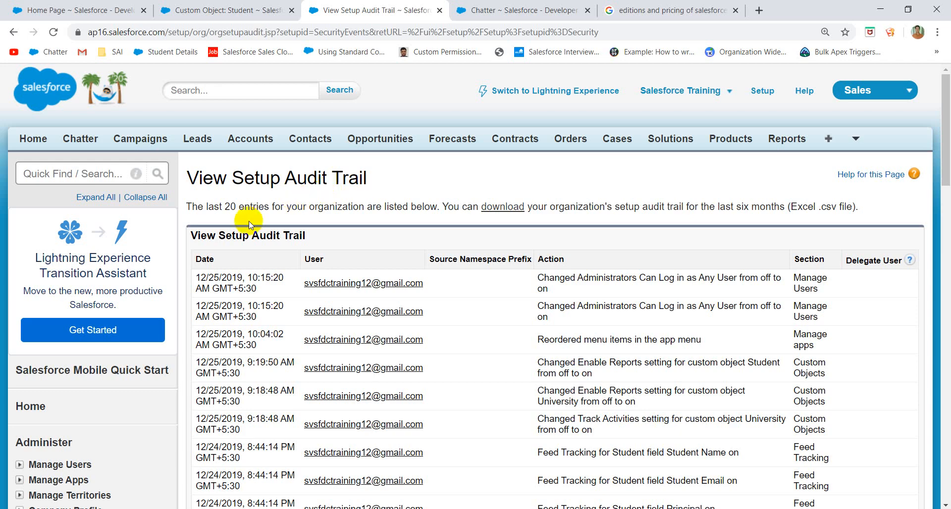
{"action": "scroll", "coordinate": [248, 221], "scroll_direction": "down", "scroll_amount": 3}
{"action": "scroll", "coordinate": [167, 296], "scroll_direction": "down", "scroll_amount": 7}
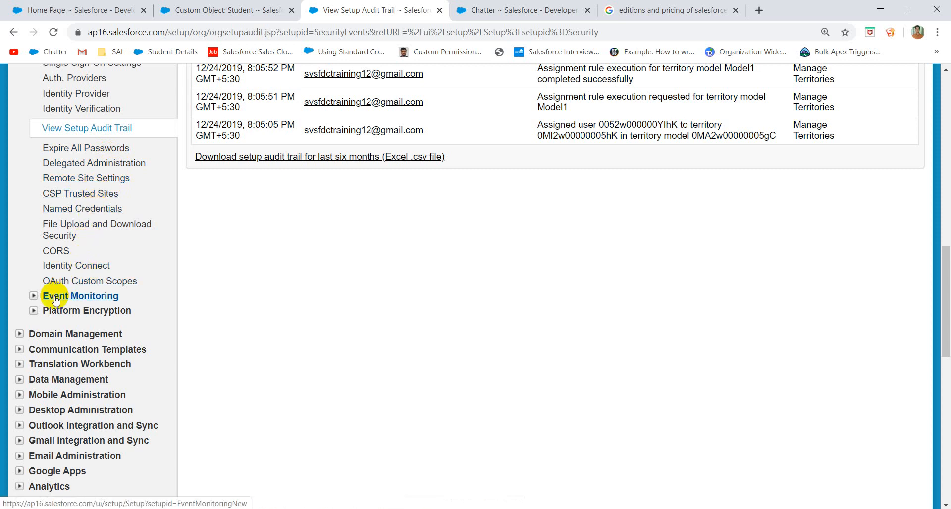
- Expand the Domain Management, Communication Templates, Translation Workbench and Data Management sections in the Setup sidebar
{"action": "scroll", "coordinate": [54, 295], "scroll_direction": "down", "scroll_amount": 7}
{"action": "scroll", "coordinate": [47, 246], "scroll_direction": "up", "scroll_amount": 3}
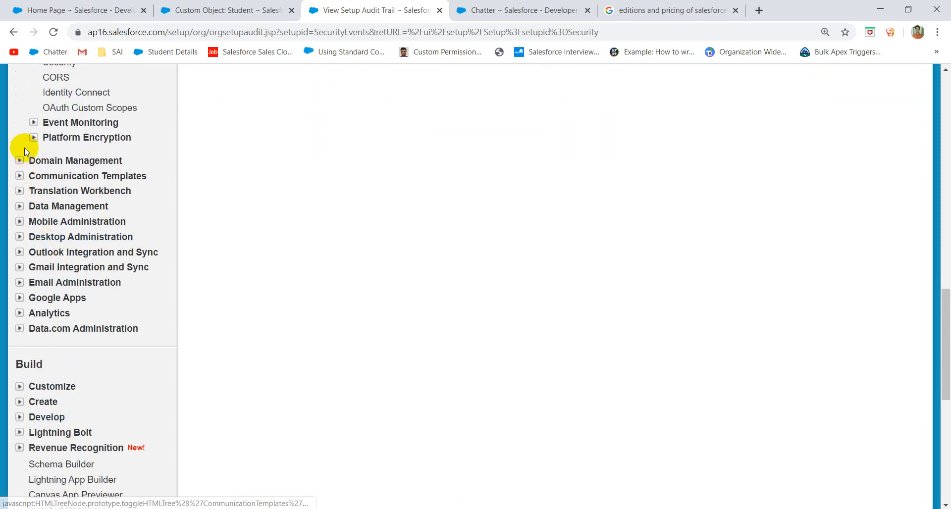
{"action": "left_click", "coordinate": [19, 160]}
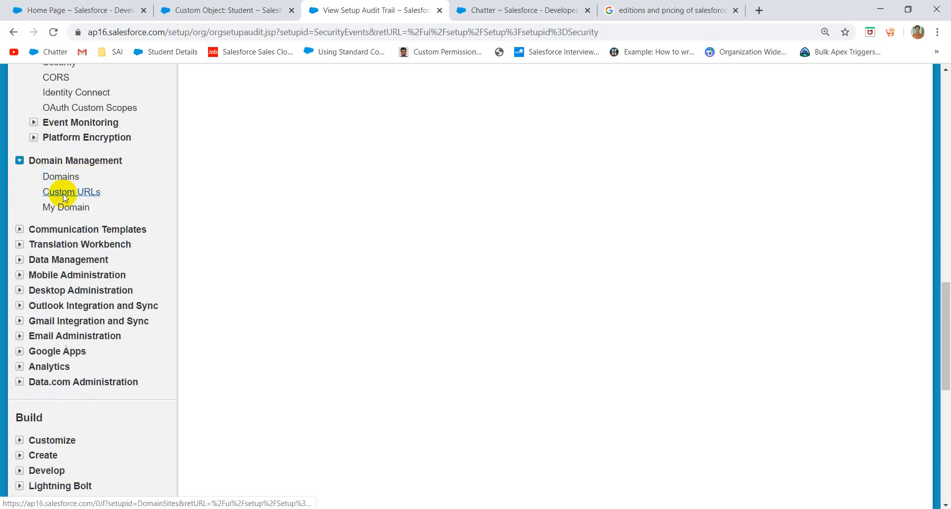
{"action": "left_click", "coordinate": [19, 230]}
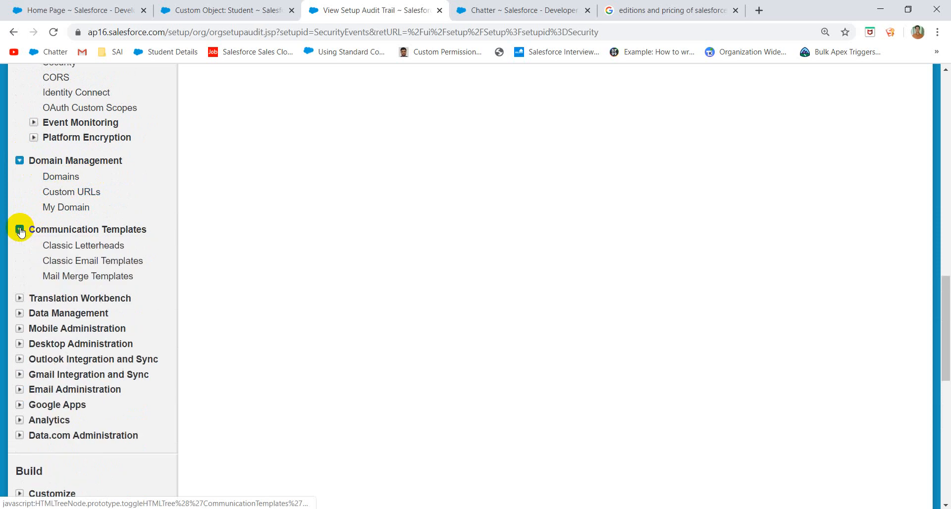
{"action": "scroll", "coordinate": [119, 272], "scroll_direction": "down", "scroll_amount": 1}
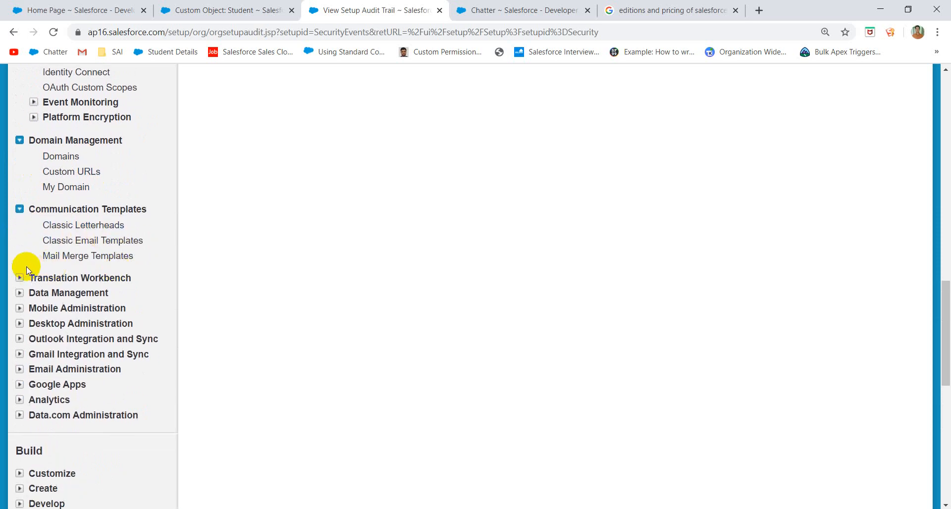
{"action": "left_click", "coordinate": [20, 278]}
{"action": "scroll", "coordinate": [19, 276], "scroll_direction": "down", "scroll_amount": 2}
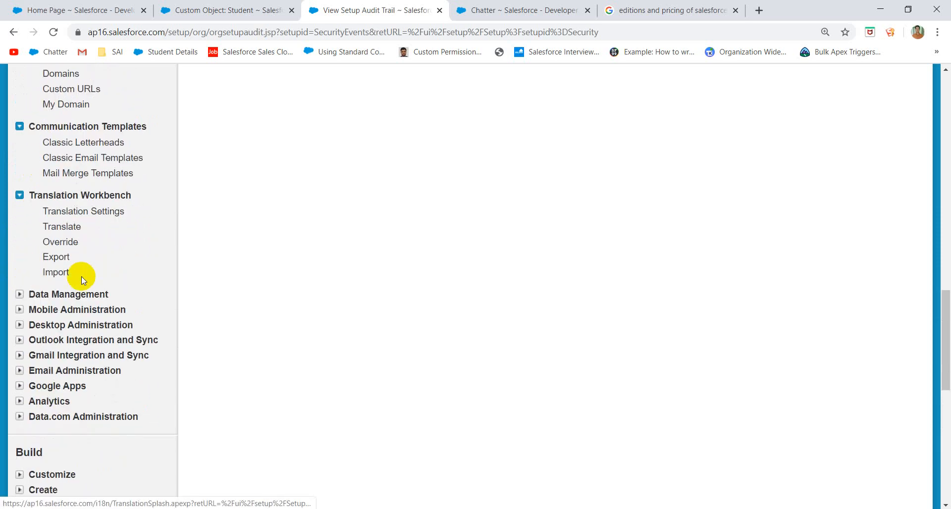
{"action": "left_click", "coordinate": [21, 294]}
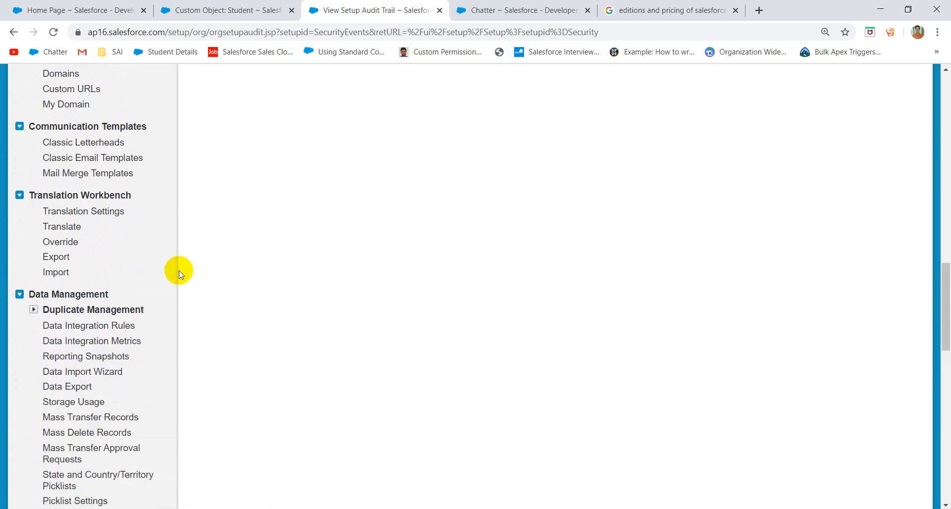
{"action": "scroll", "coordinate": [179, 270], "scroll_direction": "down", "scroll_amount": 3}
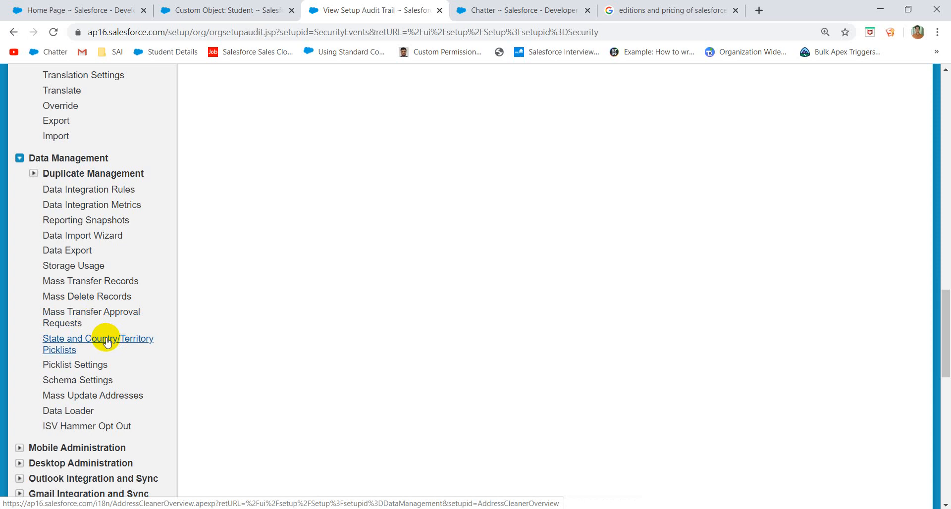
- Start a new lead from the Leads tab and inspect the Country field under Address Information
{"action": "left_click", "coordinate": [210, 10]}
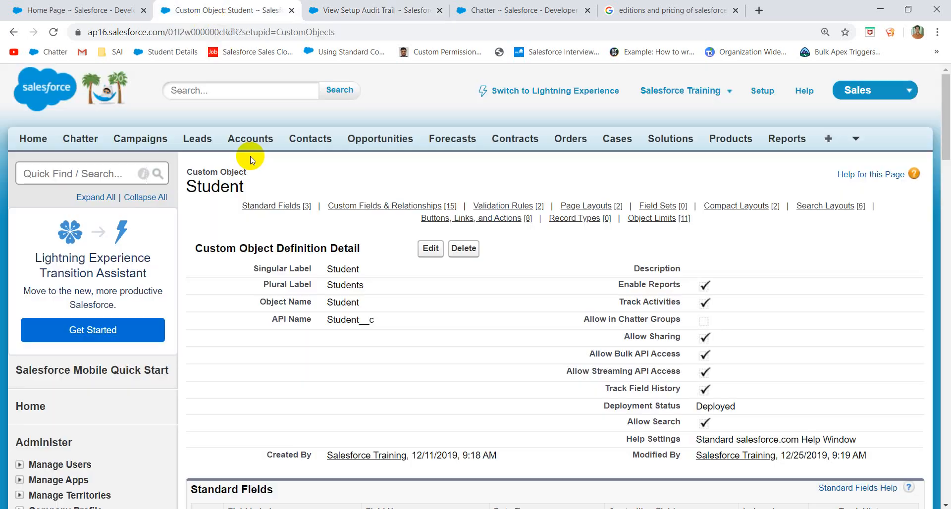
{"action": "left_click", "coordinate": [201, 138]}
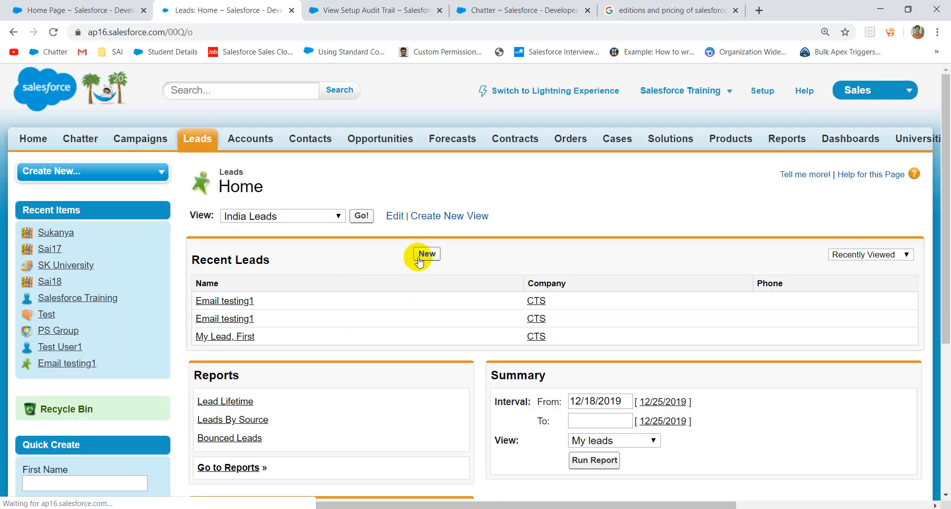
{"action": "left_click", "coordinate": [419, 257]}
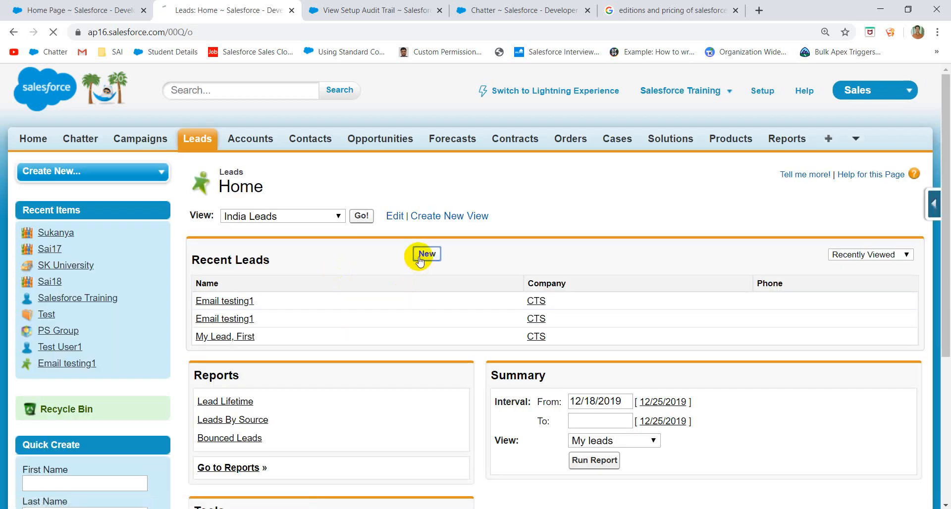
{"action": "scroll", "coordinate": [330, 308], "scroll_direction": "down", "scroll_amount": 10}
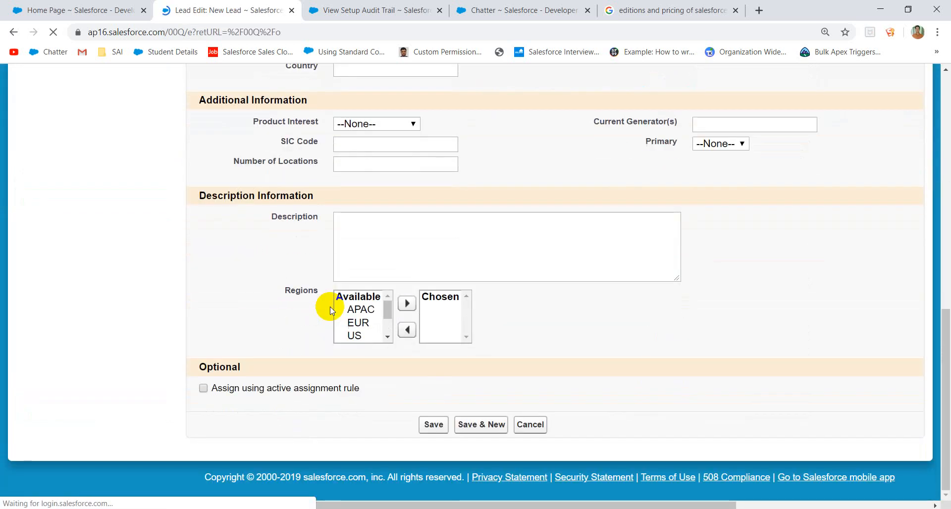
{"action": "scroll", "coordinate": [343, 227], "scroll_direction": "up", "scroll_amount": 2}
{"action": "scroll", "coordinate": [343, 286], "scroll_direction": "down", "scroll_amount": 5}
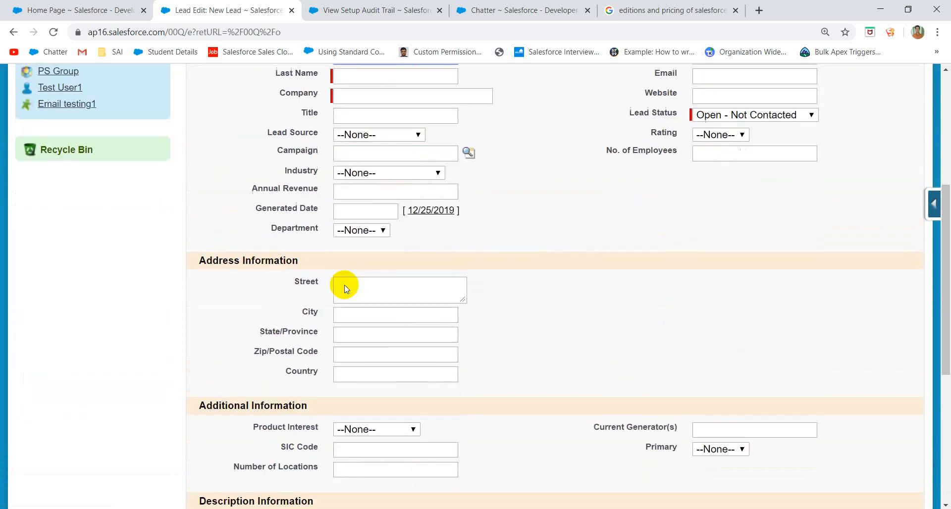
{"action": "left_click", "coordinate": [363, 374]}
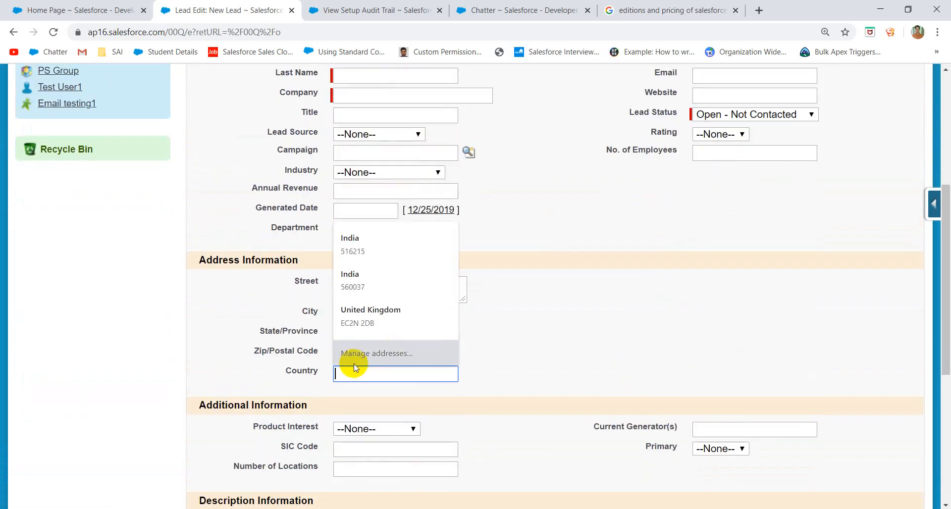
{"action": "left_click", "coordinate": [300, 357]}
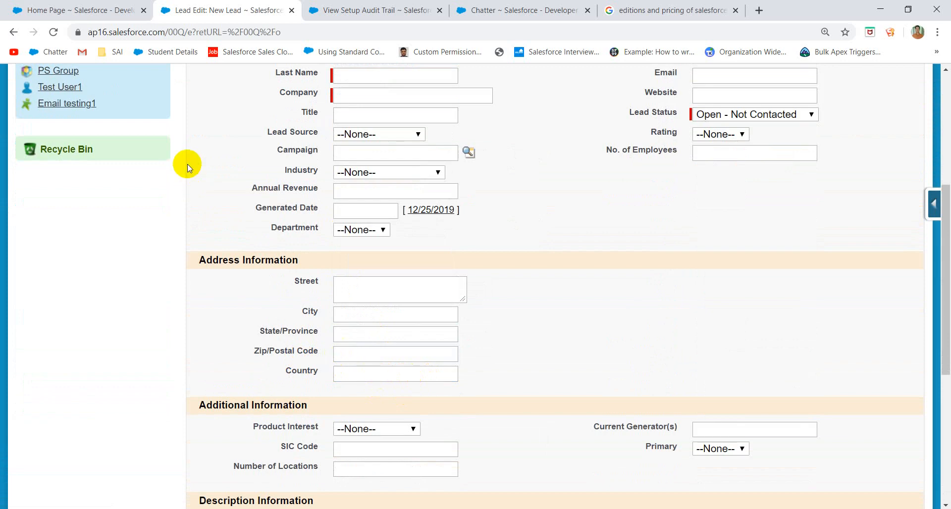
- Go from Setup's State and Country/Territory Picklists overview to the Configure states and countries page
{"action": "left_click", "coordinate": [379, 15]}
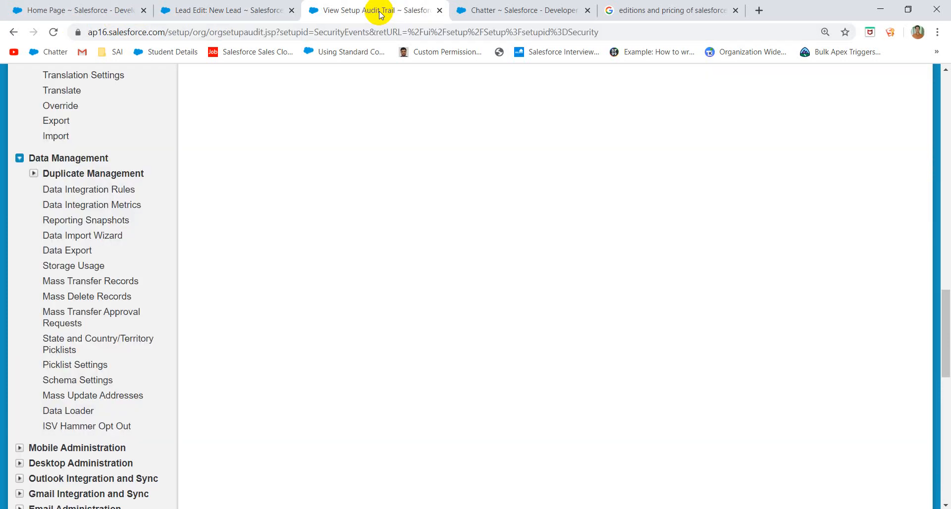
{"action": "left_click", "coordinate": [60, 345]}
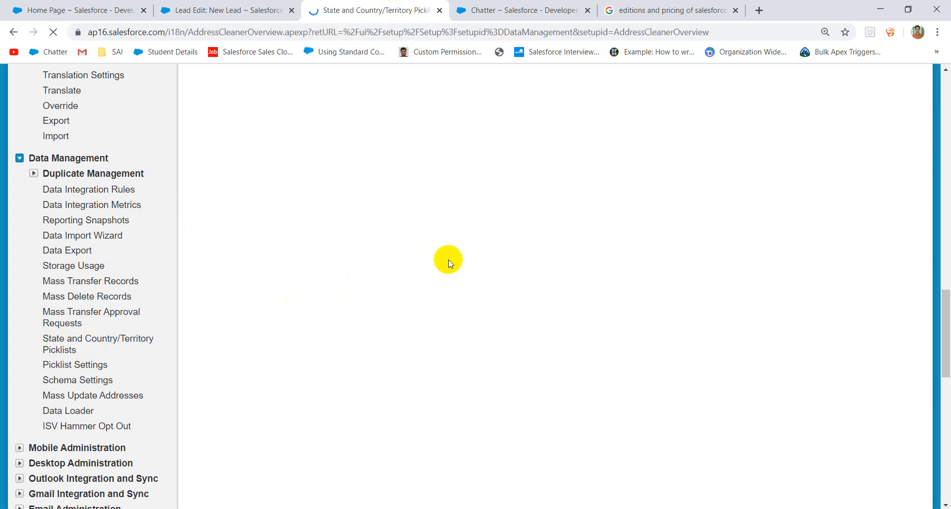
{"action": "scroll", "coordinate": [323, 317], "scroll_direction": "down", "scroll_amount": 6}
{"action": "scroll", "coordinate": [317, 297], "scroll_direction": "down", "scroll_amount": 3}
{"action": "scroll", "coordinate": [308, 244], "scroll_direction": "up", "scroll_amount": 6}
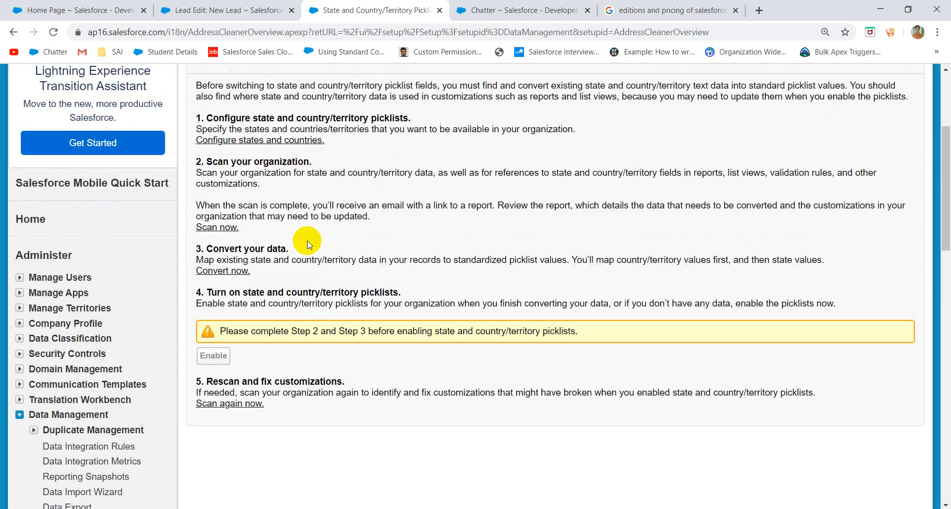
{"action": "left_click", "coordinate": [266, 151]}
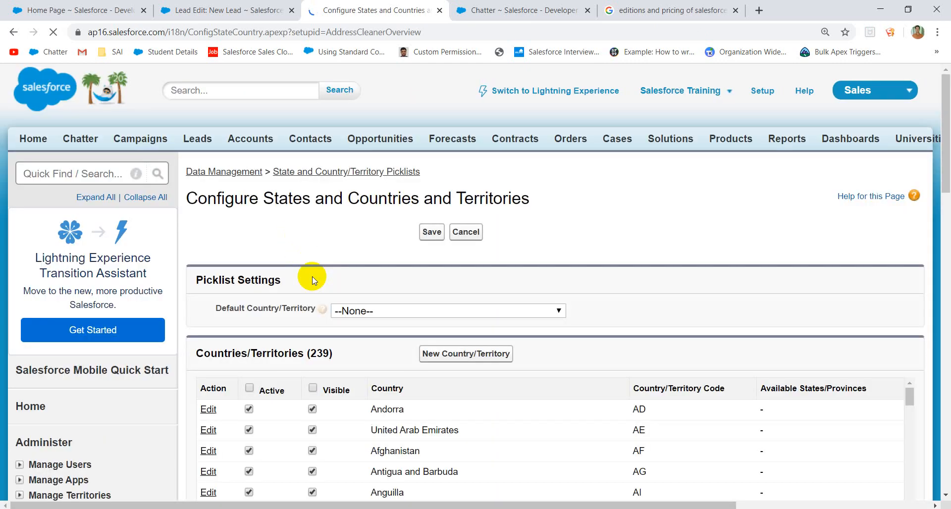
- Choose India in the Default Country/Territory dropdown
{"action": "scroll", "coordinate": [350, 269], "scroll_direction": "down", "scroll_amount": 10}
{"action": "scroll", "coordinate": [352, 270], "scroll_direction": "up", "scroll_amount": 10}
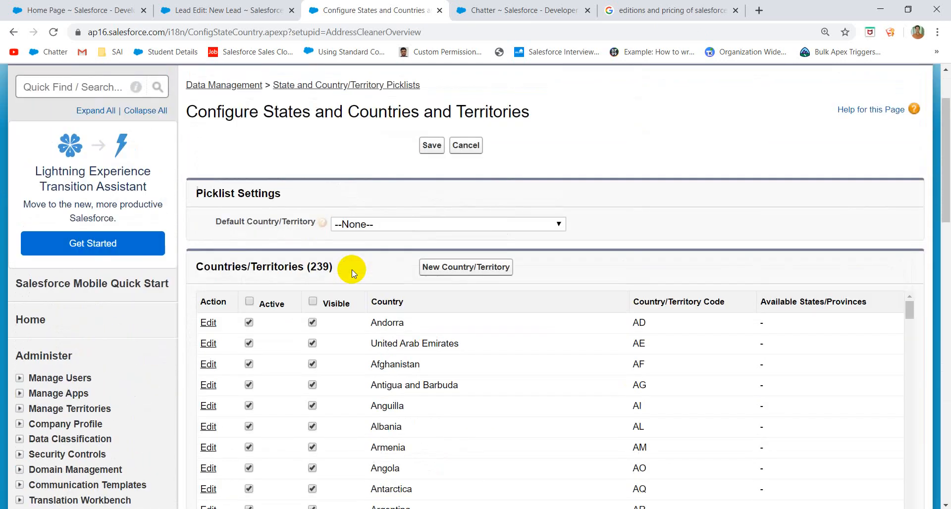
{"action": "left_click", "coordinate": [368, 226]}
{"action": "type", "text": "in"}
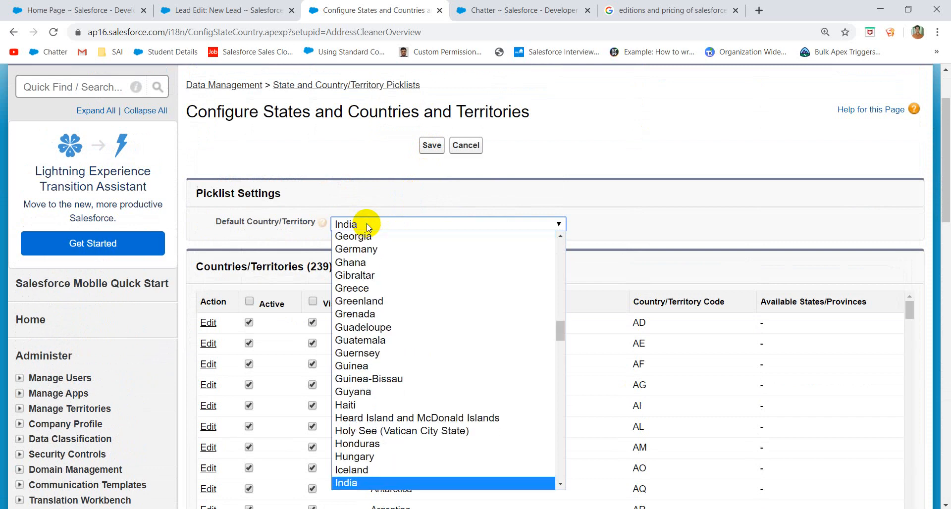
{"action": "key", "text": "Return"}
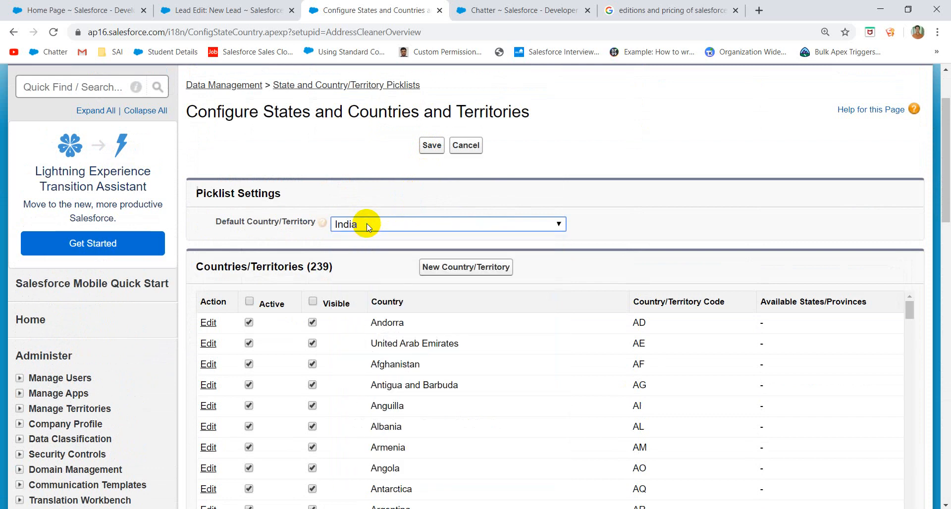
{"action": "left_click", "coordinate": [376, 263]}
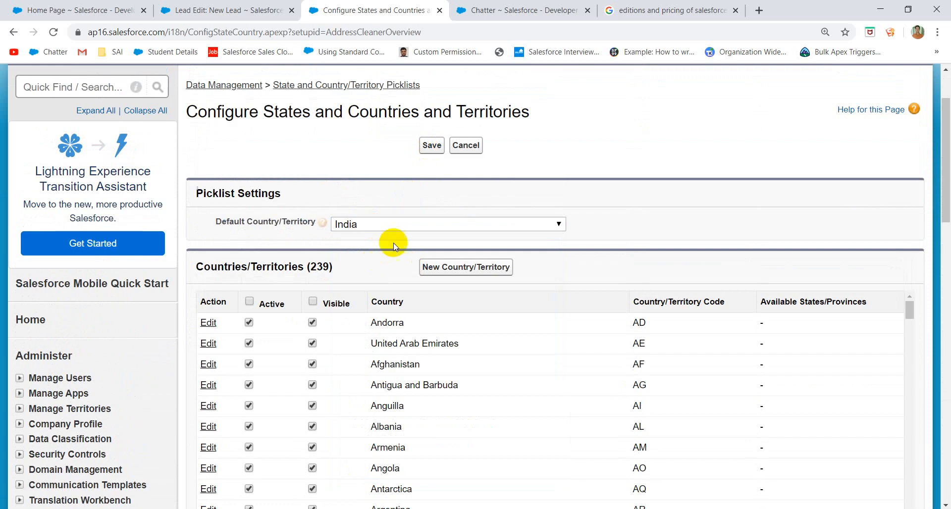
- Search the country table for 'Indi' and save India as the default country/territory
{"action": "scroll", "coordinate": [390, 304], "scroll_direction": "down", "scroll_amount": 20}
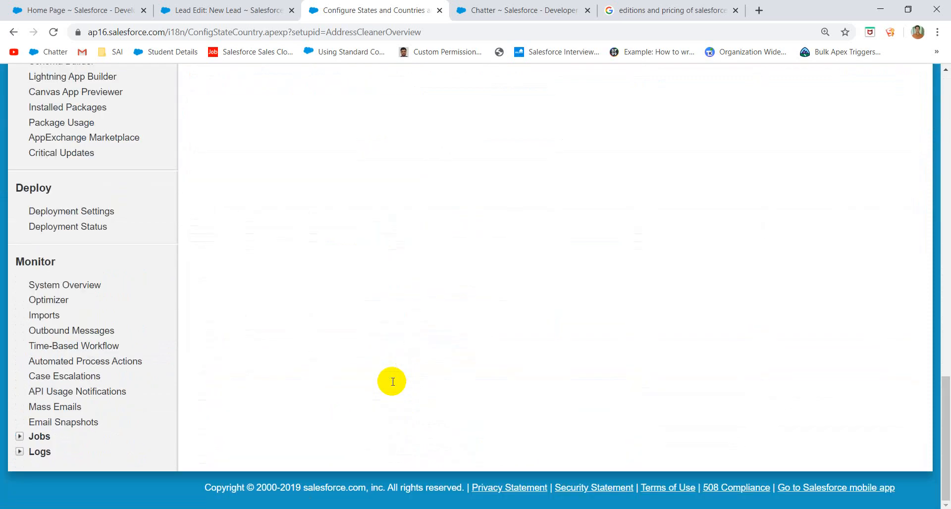
{"action": "scroll", "coordinate": [392, 382], "scroll_direction": "up", "scroll_amount": 10}
{"action": "scroll", "coordinate": [430, 414], "scroll_direction": "down", "scroll_amount": 4}
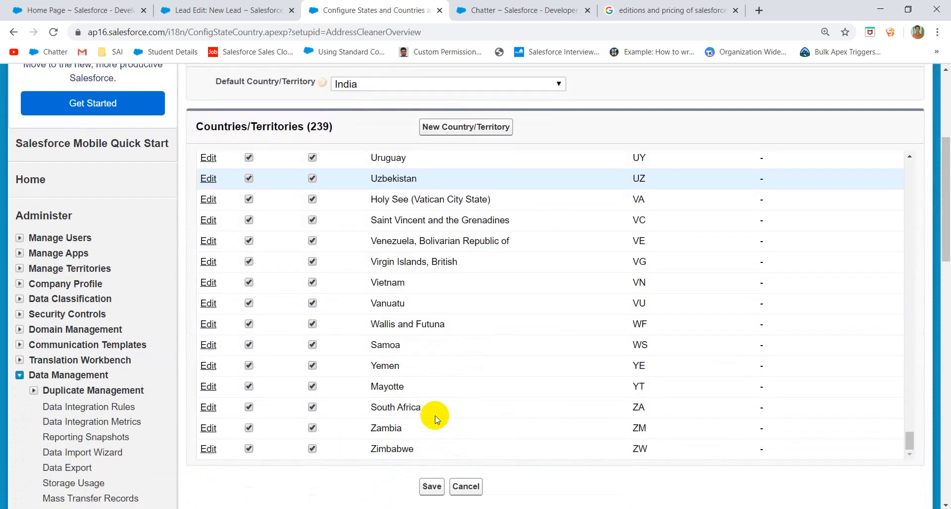
{"action": "scroll", "coordinate": [436, 419], "scroll_direction": "up", "scroll_amount": 20}
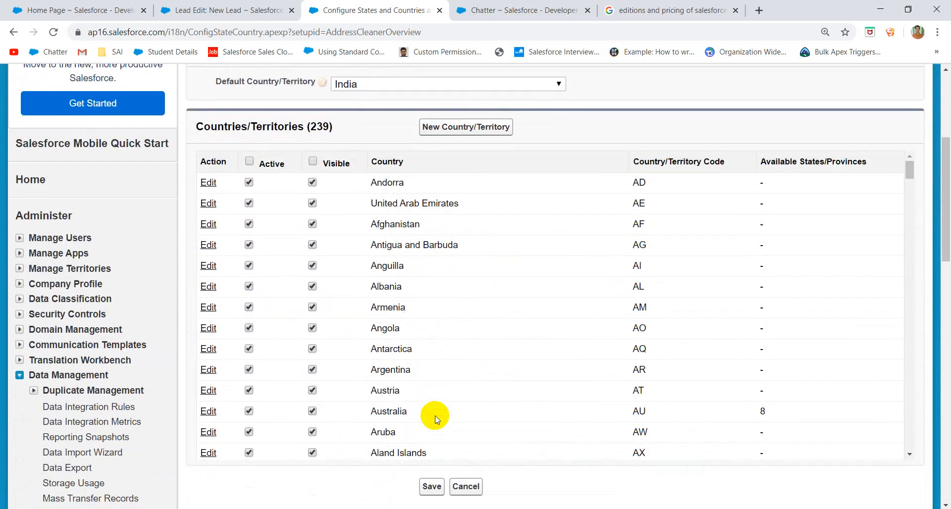
{"action": "scroll", "coordinate": [442, 212], "scroll_direction": "up", "scroll_amount": 5}
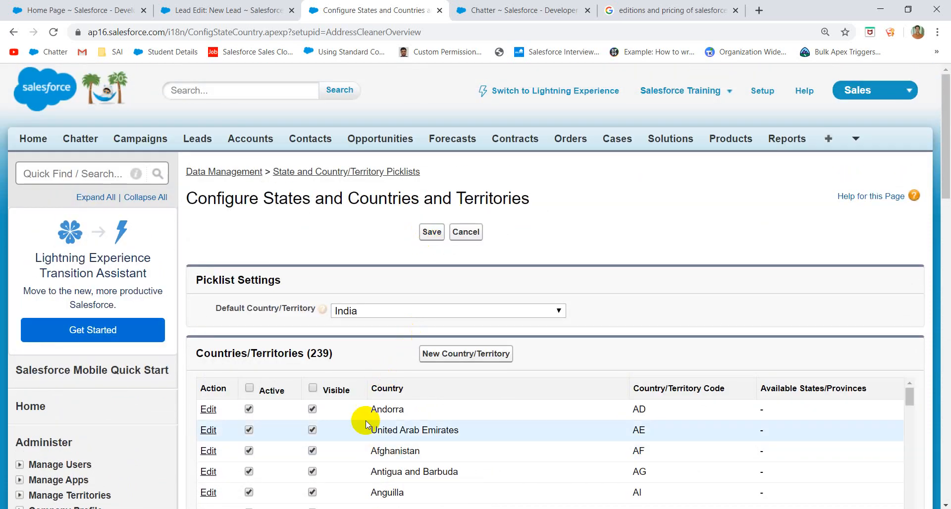
{"action": "scroll", "coordinate": [366, 421], "scroll_direction": "down", "scroll_amount": 10}
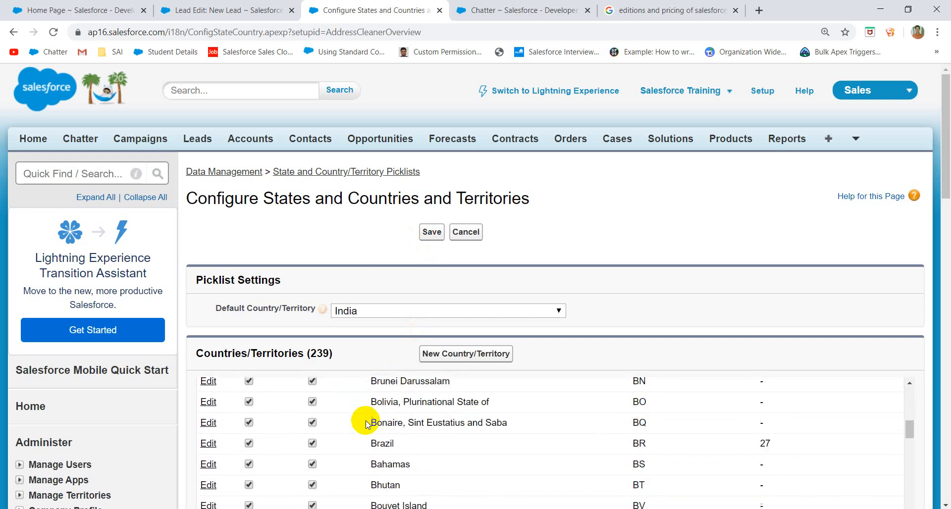
{"action": "scroll", "coordinate": [365, 421], "scroll_direction": "down", "scroll_amount": 20}
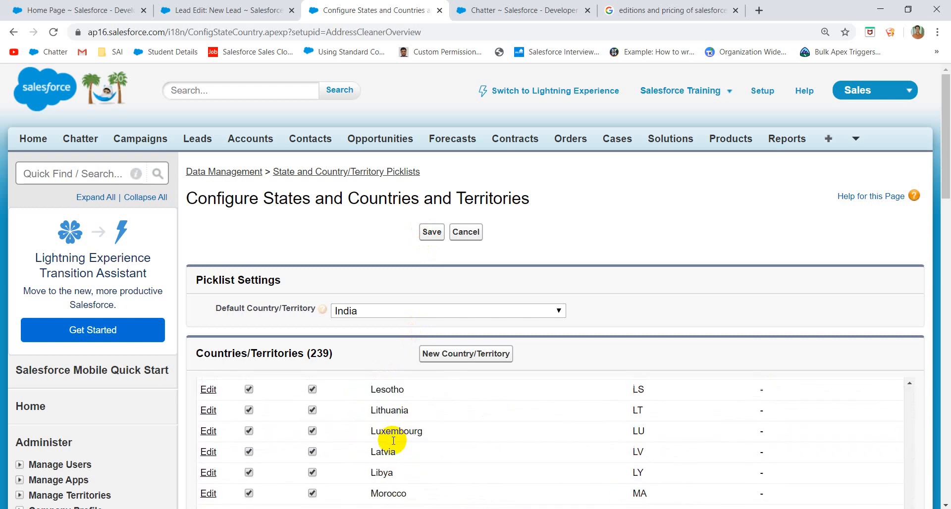
{"action": "scroll", "coordinate": [394, 440], "scroll_direction": "up", "scroll_amount": 6}
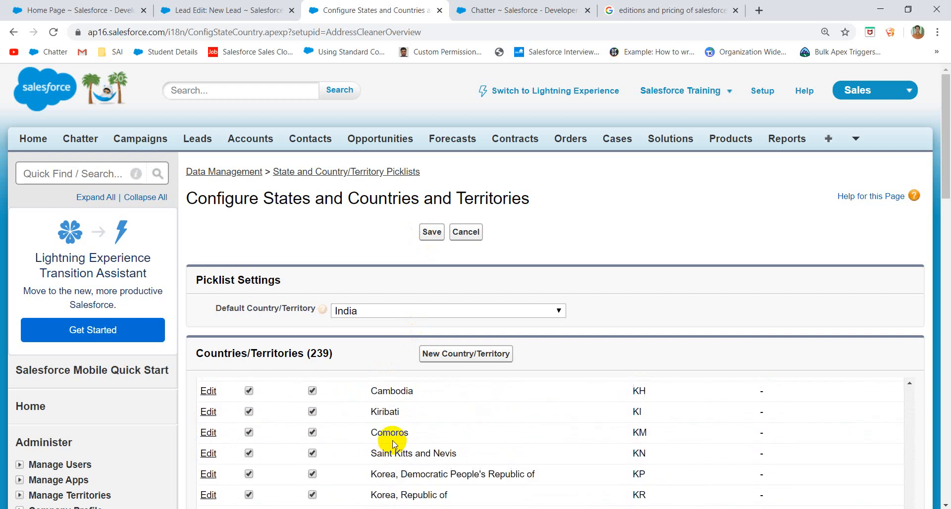
{"action": "scroll", "coordinate": [393, 446], "scroll_direction": "up", "scroll_amount": 2}
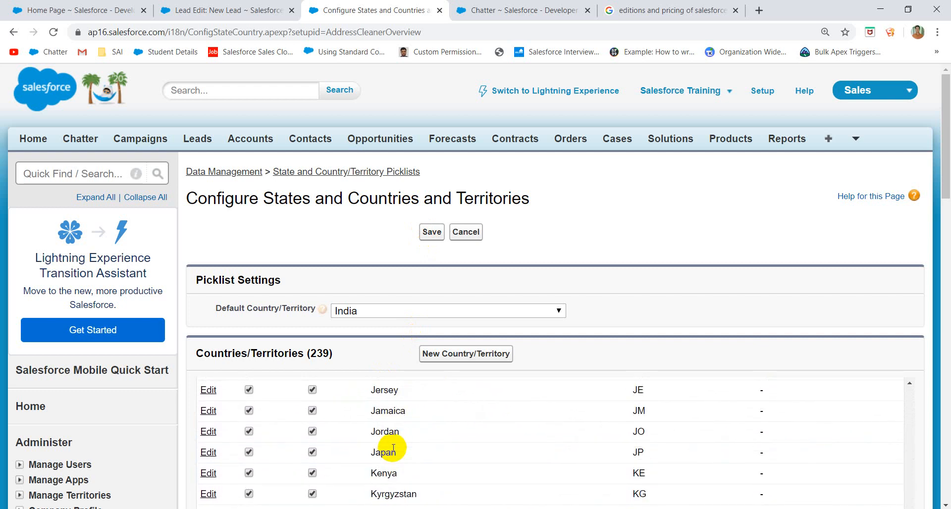
{"action": "key", "text": "ctrl+f"}
{"action": "type", "text": "Indi"}
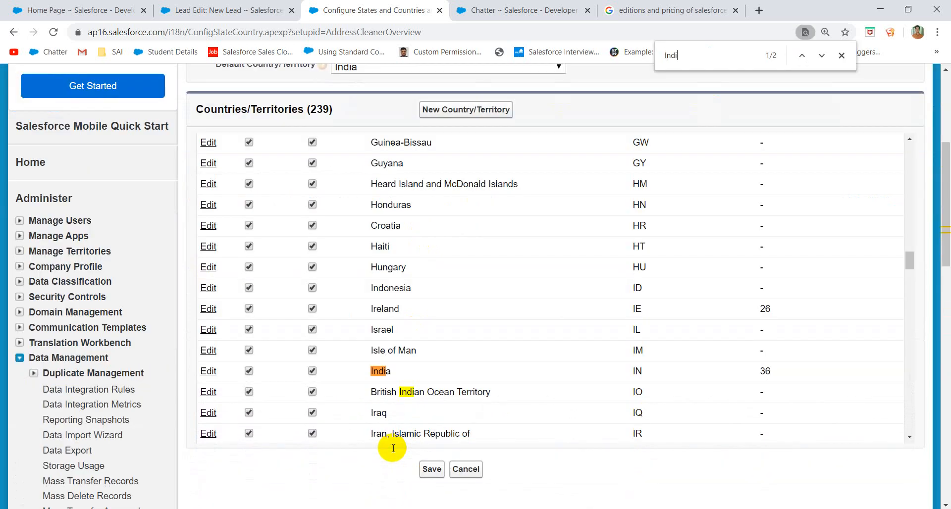
{"action": "left_click", "coordinate": [430, 470]}
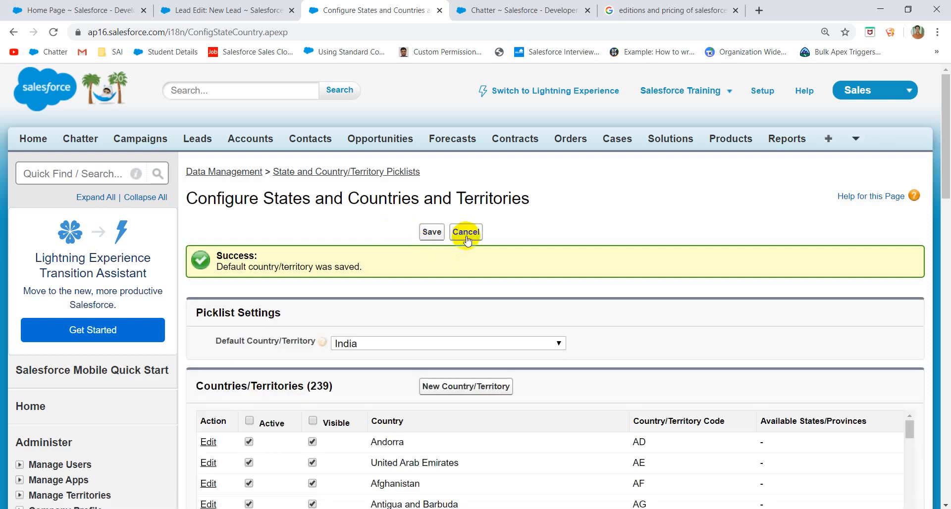
{"action": "scroll", "coordinate": [315, 347], "scroll_direction": "down", "scroll_amount": 10}
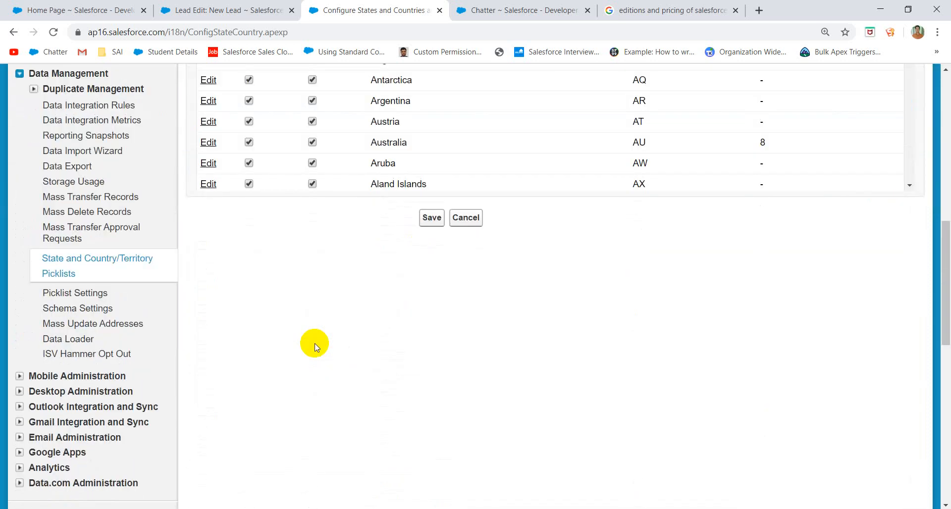
- Open the State and Country/Territory Picklists overview and run the Scan for affected data and customizations
{"action": "left_click", "coordinate": [66, 268]}
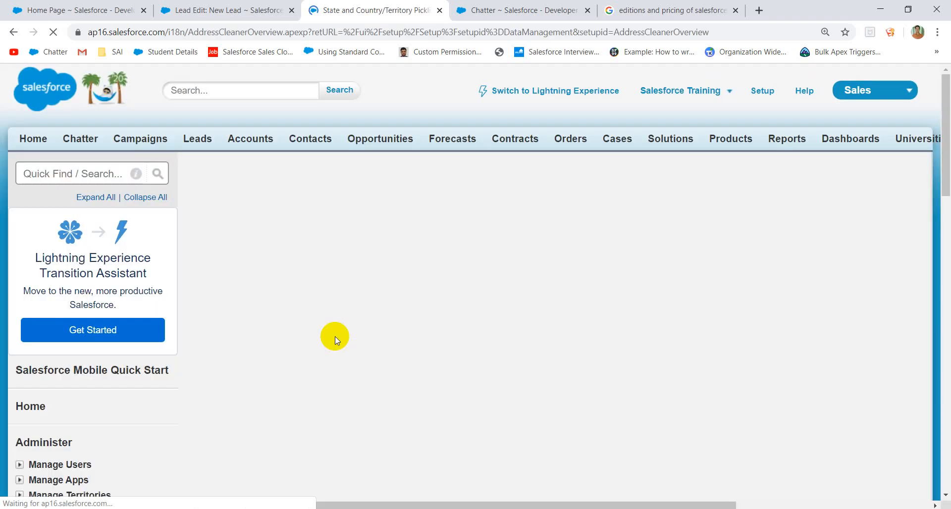
{"action": "scroll", "coordinate": [414, 361], "scroll_direction": "down", "scroll_amount": 2}
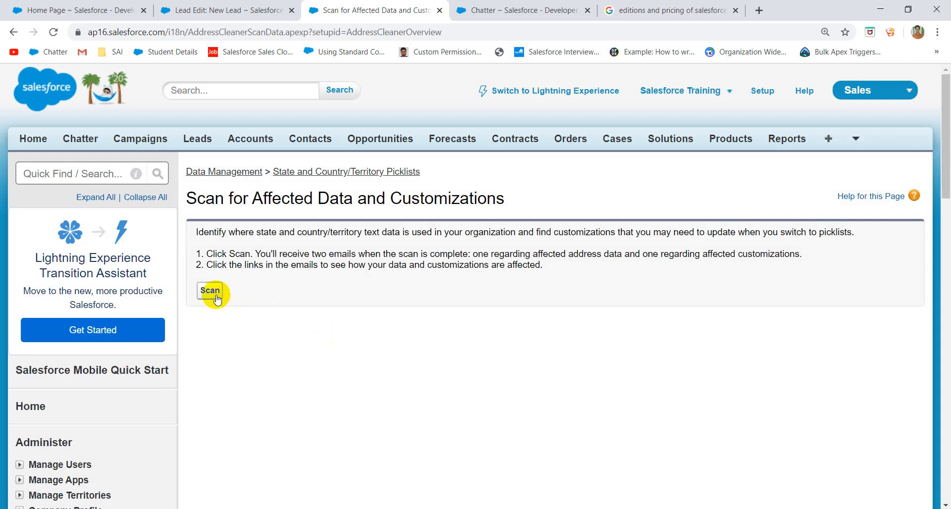
{"action": "left_click", "coordinate": [211, 292]}
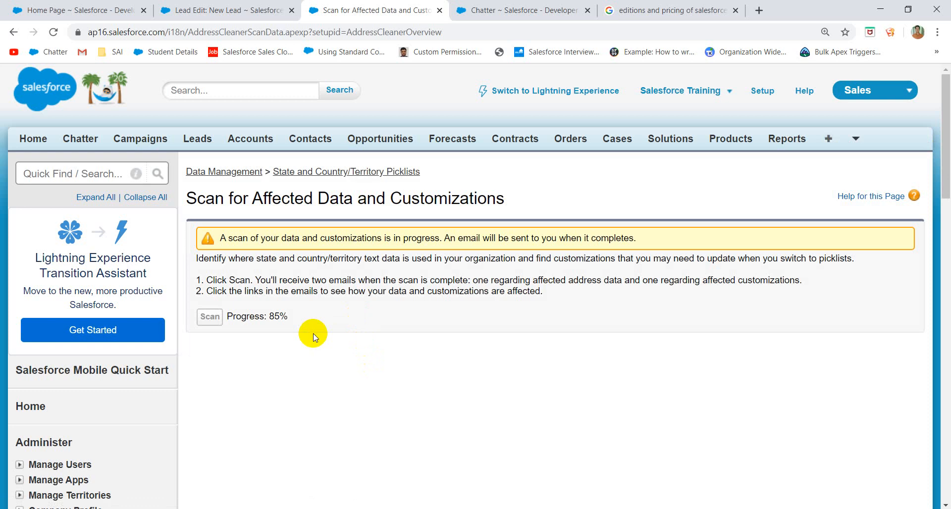
{"action": "scroll", "coordinate": [223, 388], "scroll_direction": "down", "scroll_amount": 15}
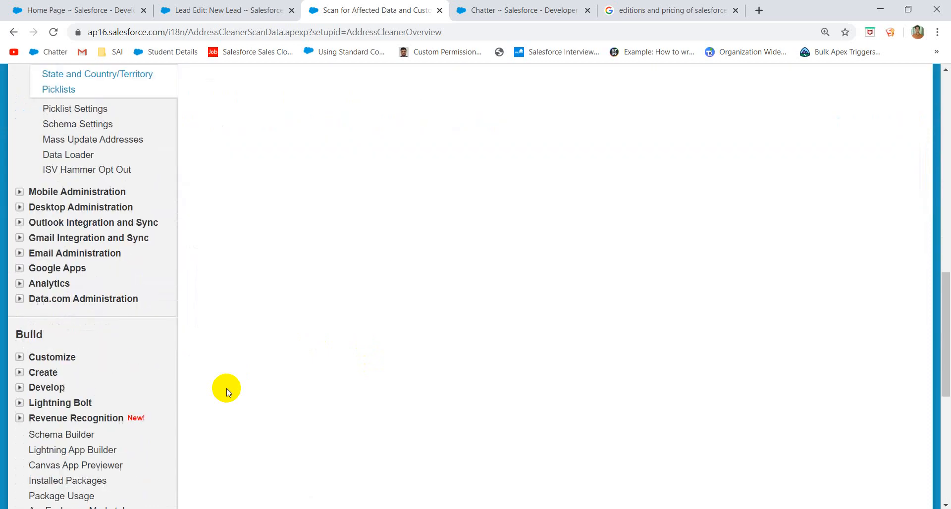
{"action": "scroll", "coordinate": [204, 297], "scroll_direction": "up", "scroll_amount": 5}
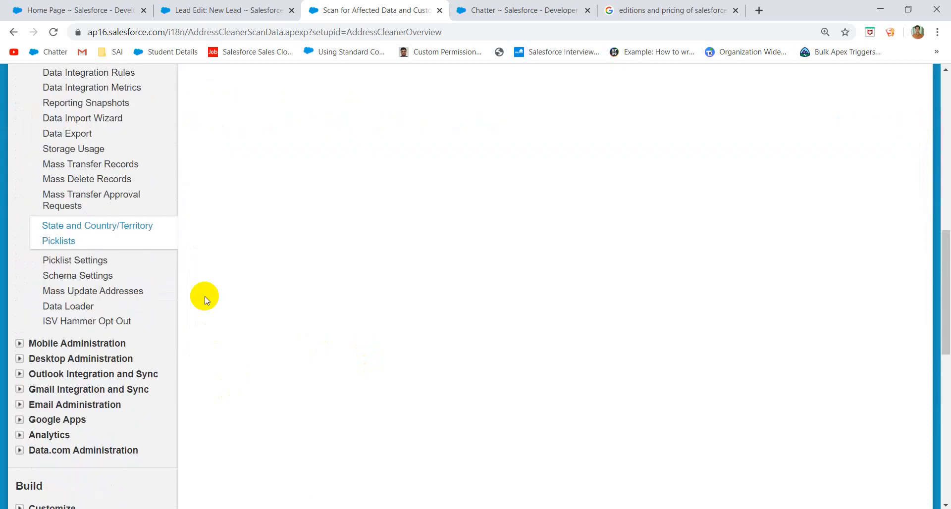
- Reopen the State and Country/Territory Picklists overview, review its enabling steps, and reload the page
{"action": "left_click", "coordinate": [60, 235]}
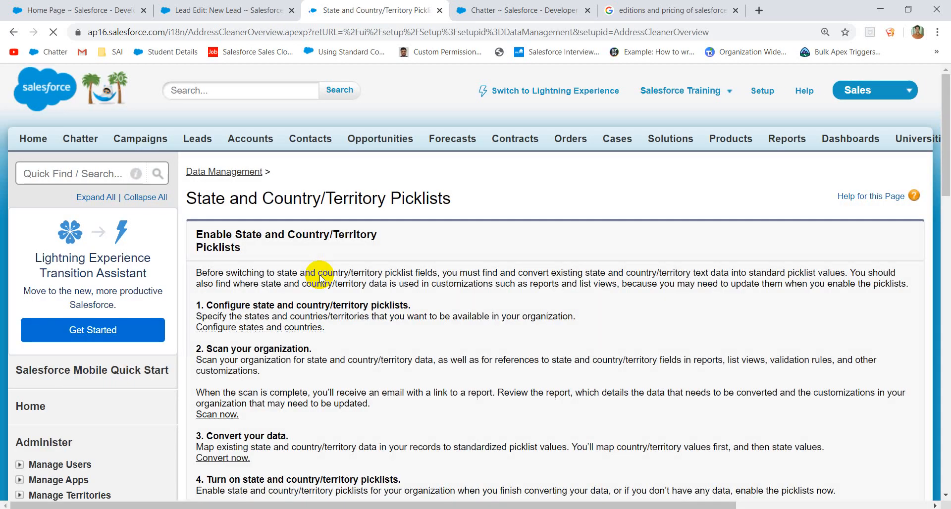
{"action": "scroll", "coordinate": [336, 352], "scroll_direction": "down", "scroll_amount": 3}
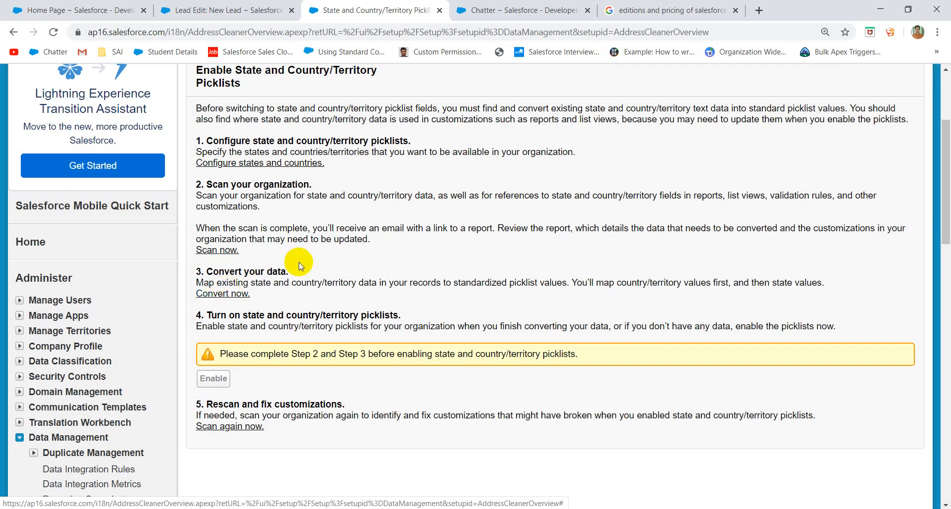
{"action": "left_click", "coordinate": [55, 32]}
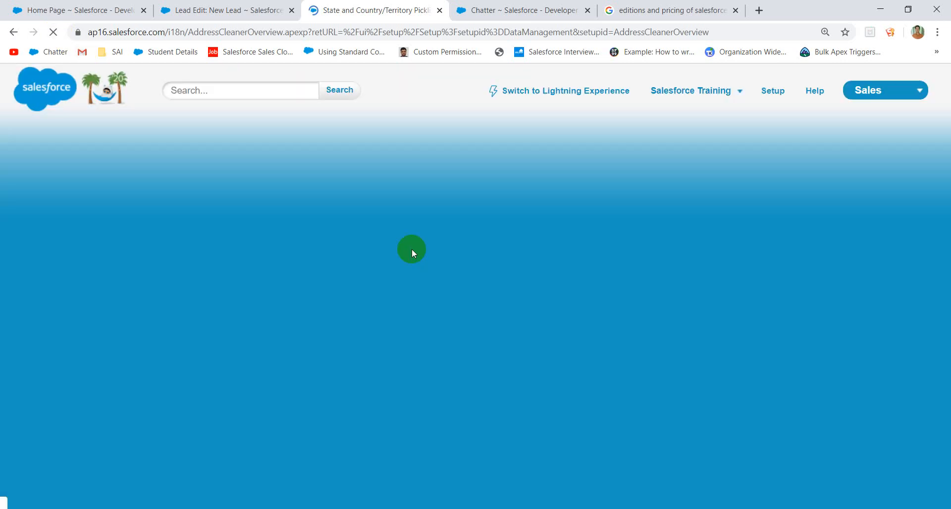
- In Picklist Settings, check 'Disable editing picklist values' API names'
{"action": "scroll", "coordinate": [387, 297], "scroll_direction": "down", "scroll_amount": 6}
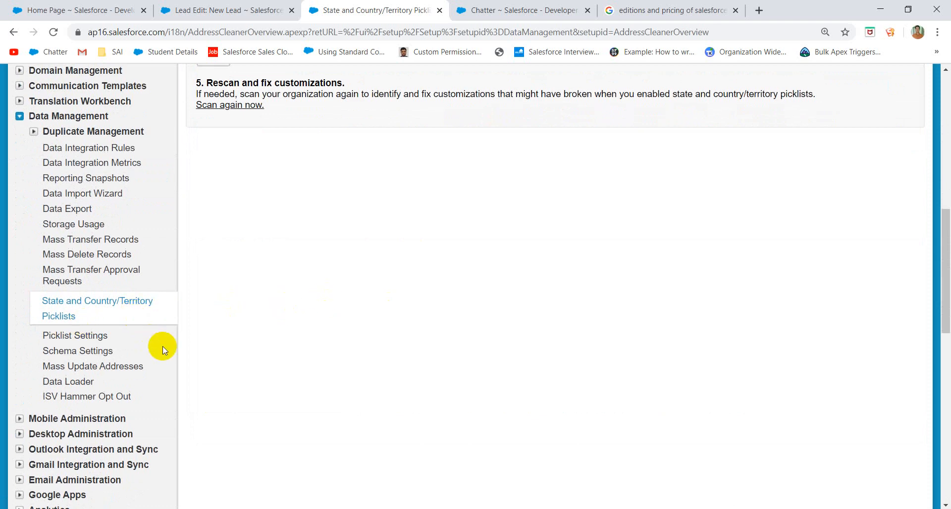
{"action": "scroll", "coordinate": [159, 346], "scroll_direction": "down", "scroll_amount": 1}
{"action": "left_click", "coordinate": [74, 281]}
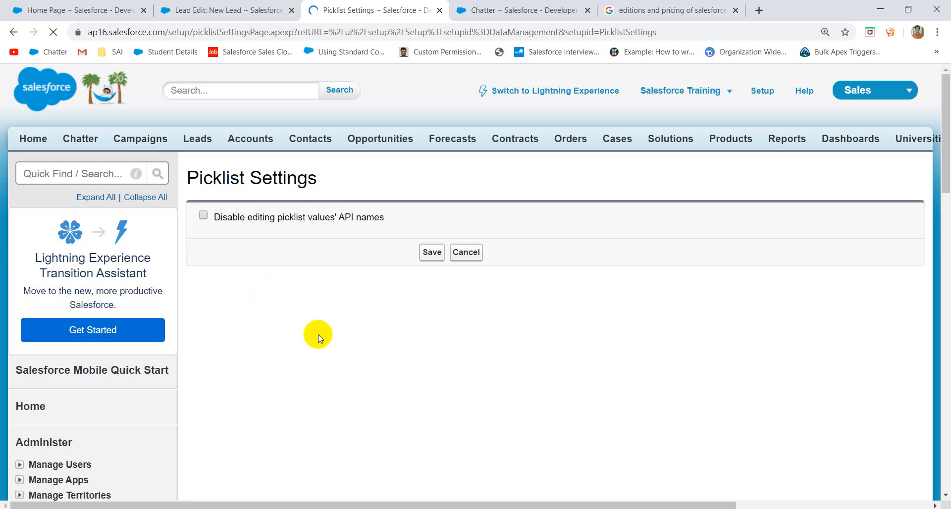
{"action": "scroll", "coordinate": [109, 436], "scroll_direction": "down", "scroll_amount": 3}
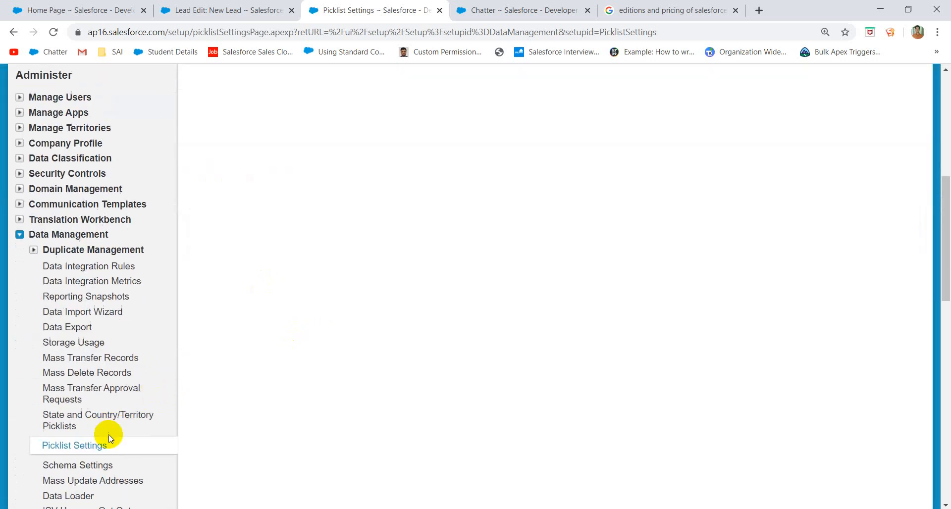
{"action": "scroll", "coordinate": [248, 277], "scroll_direction": "up", "scroll_amount": 10}
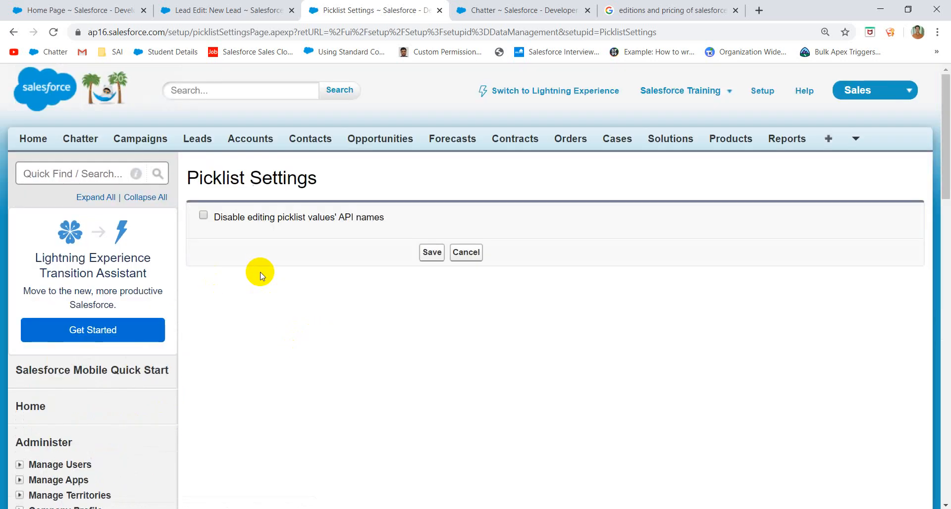
{"action": "left_click", "coordinate": [204, 215]}
{"action": "scroll", "coordinate": [283, 230], "scroll_direction": "down", "scroll_amount": 10}
{"action": "scroll", "coordinate": [176, 135], "scroll_direction": "up", "scroll_amount": 2}
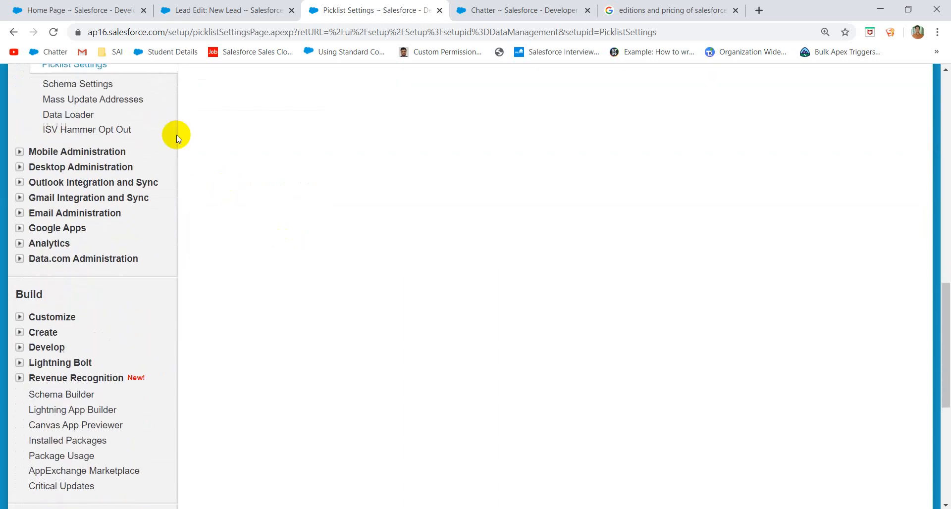
- Open the Schema Settings page, then the Data Loader page
{"action": "left_click", "coordinate": [67, 159]}
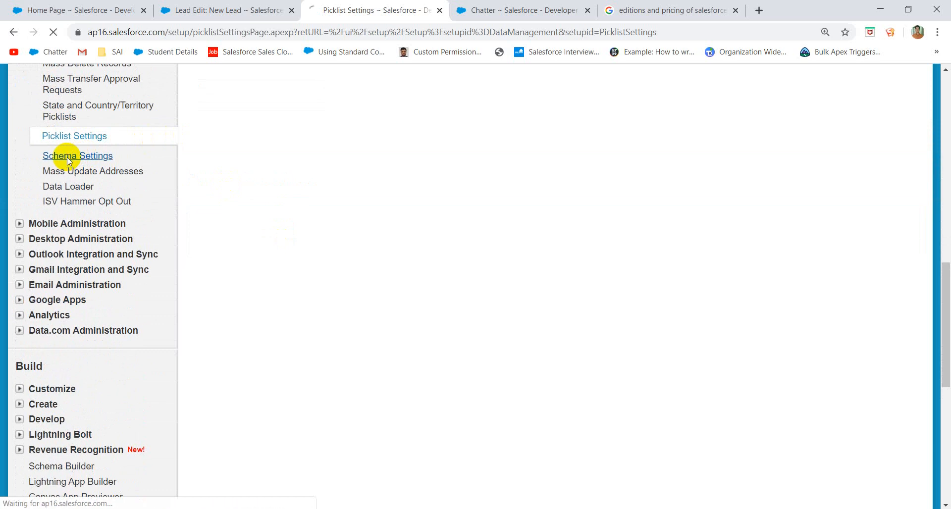
{"action": "scroll", "coordinate": [329, 280], "scroll_direction": "down", "scroll_amount": 6}
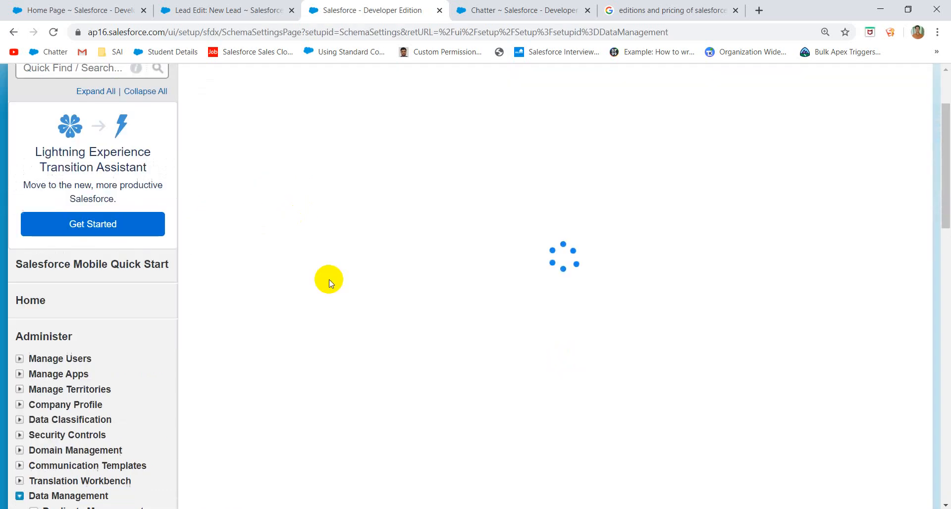
{"action": "scroll", "coordinate": [186, 355], "scroll_direction": "down", "scroll_amount": 10}
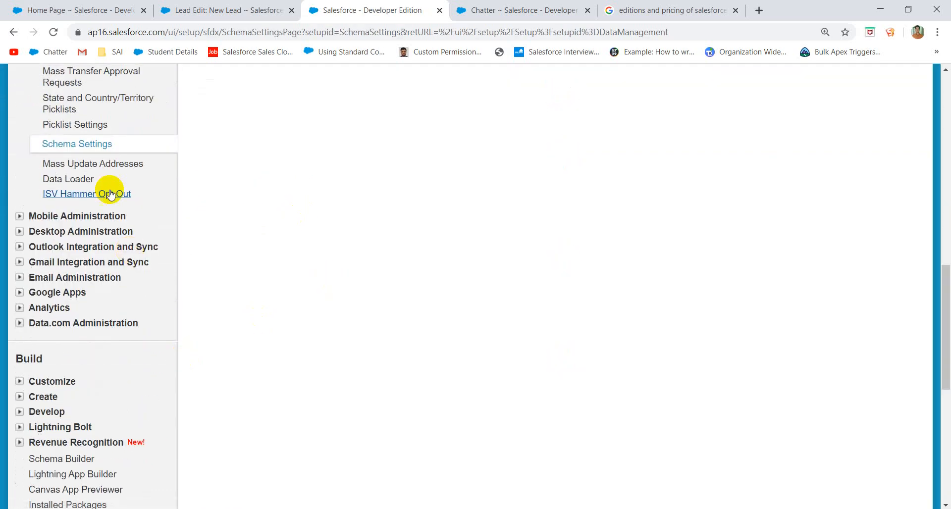
{"action": "left_click", "coordinate": [79, 179]}
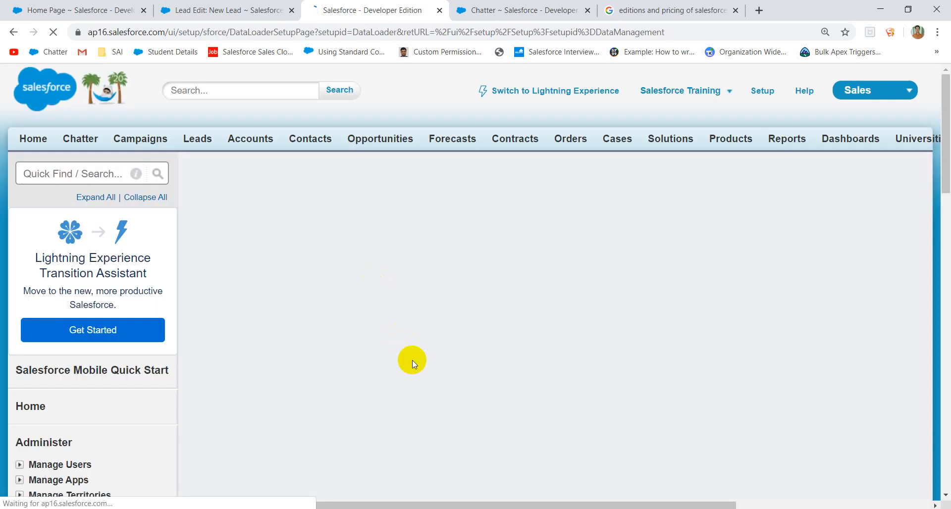
{"action": "scroll", "coordinate": [412, 361], "scroll_direction": "down", "scroll_amount": 4}
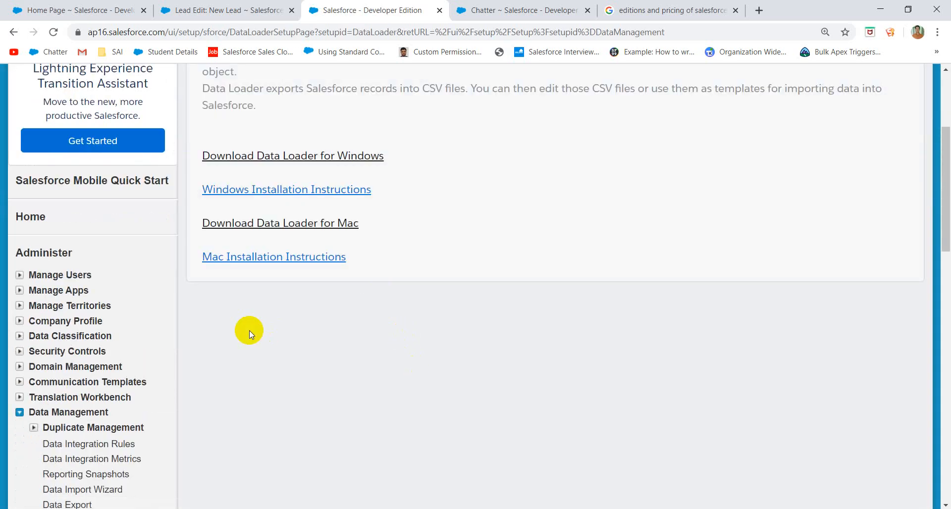
{"action": "scroll", "coordinate": [249, 331], "scroll_direction": "down", "scroll_amount": 15}
{"action": "scroll", "coordinate": [170, 313], "scroll_direction": "up", "scroll_amount": 6}
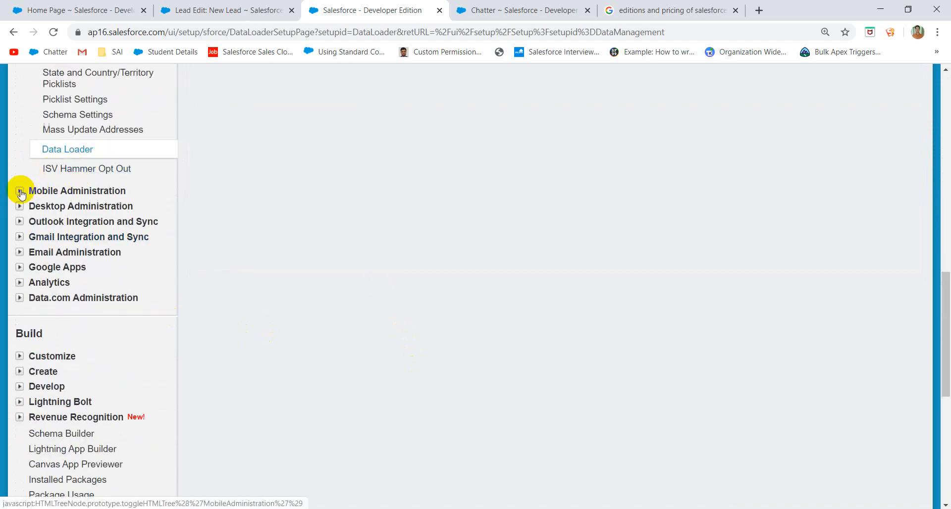
- Expand the Mobile, Desktop, Outlook Integration, Gmail Integration and Email Administration sections in the sidebar
{"action": "left_click", "coordinate": [22, 191]}
{"action": "left_click", "coordinate": [19, 292]}
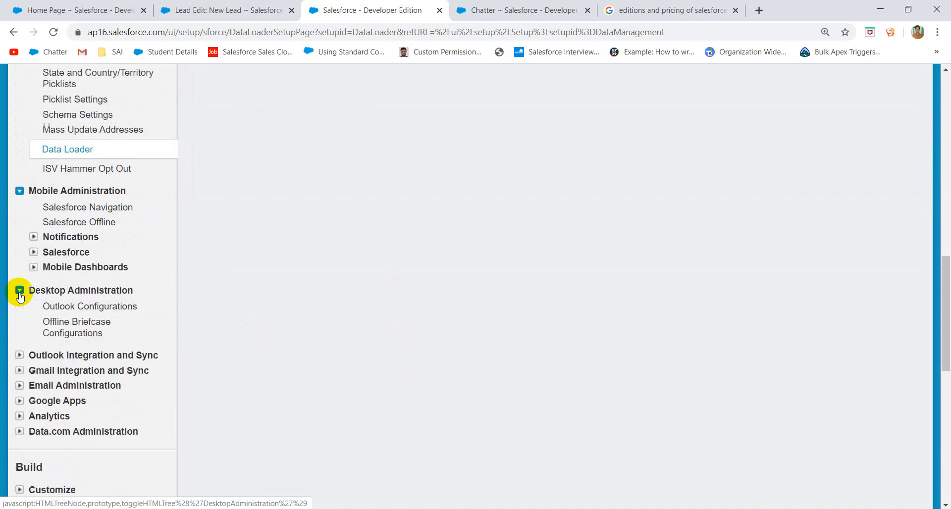
{"action": "scroll", "coordinate": [44, 331], "scroll_direction": "down", "scroll_amount": 1}
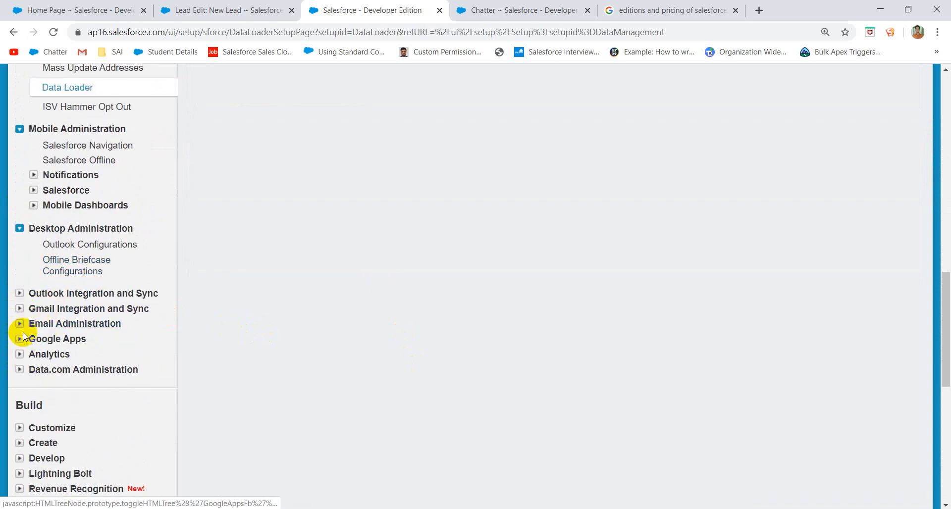
{"action": "left_click", "coordinate": [21, 293]}
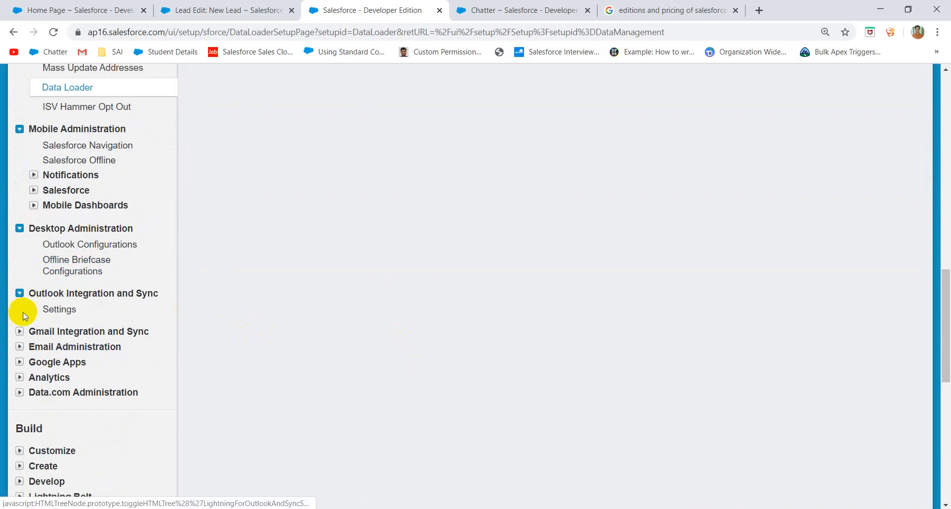
{"action": "left_click", "coordinate": [20, 331]}
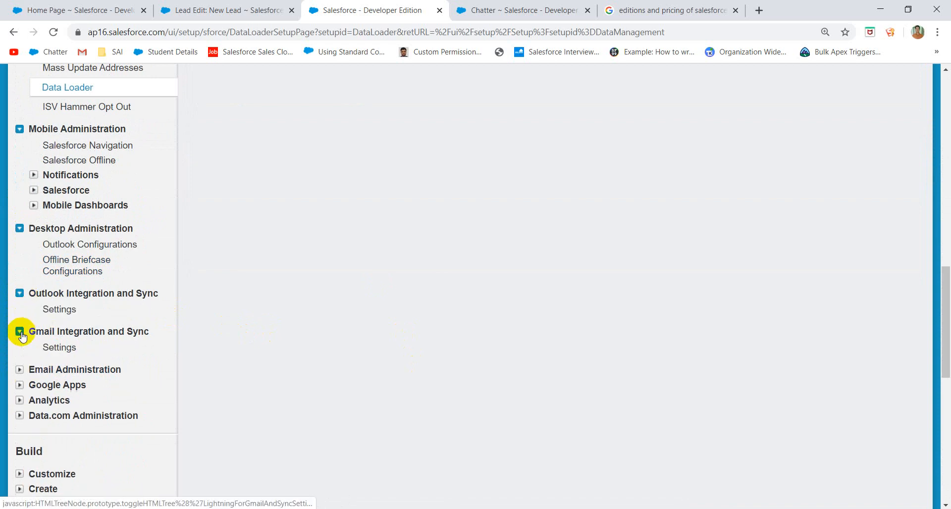
{"action": "left_click", "coordinate": [20, 369]}
{"action": "scroll", "coordinate": [156, 365], "scroll_direction": "down", "scroll_amount": 4}
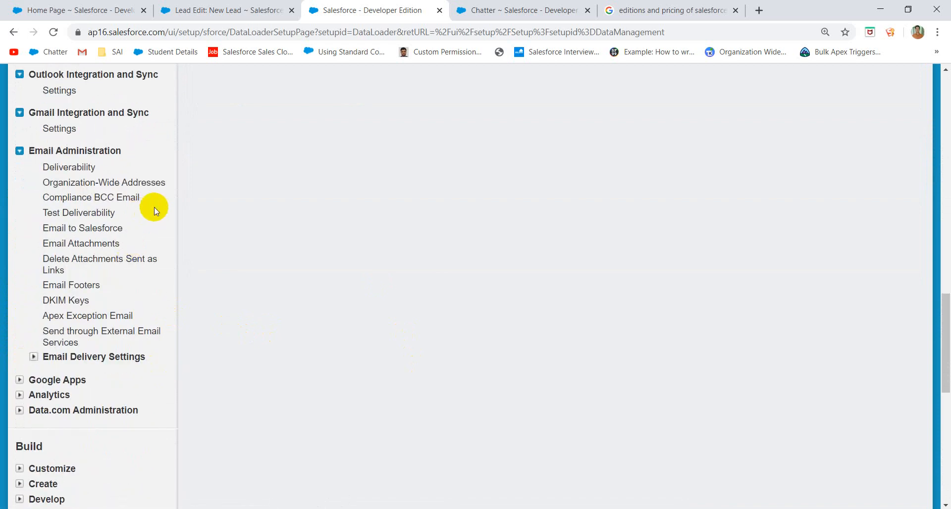
- On the Email Deliverability page, keep Access level at All email and review the settings
{"action": "left_click", "coordinate": [59, 168]}
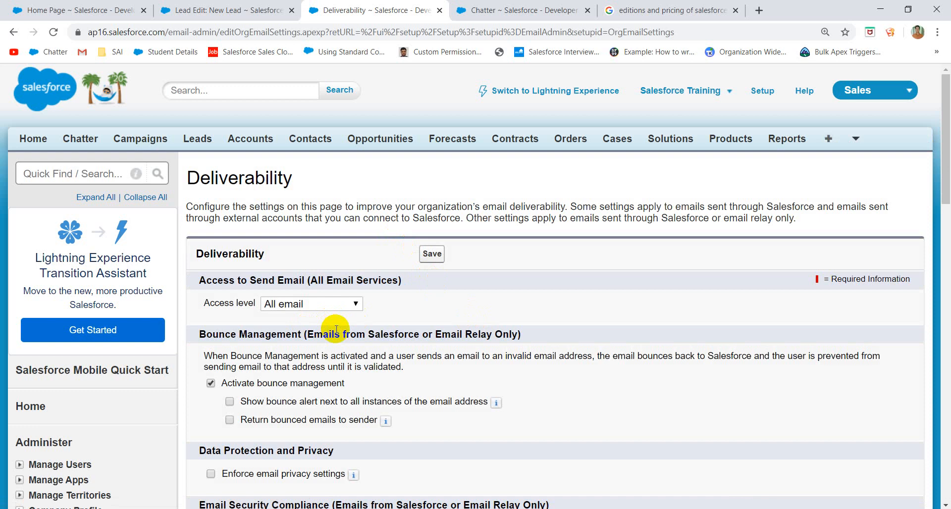
{"action": "left_click", "coordinate": [327, 306]}
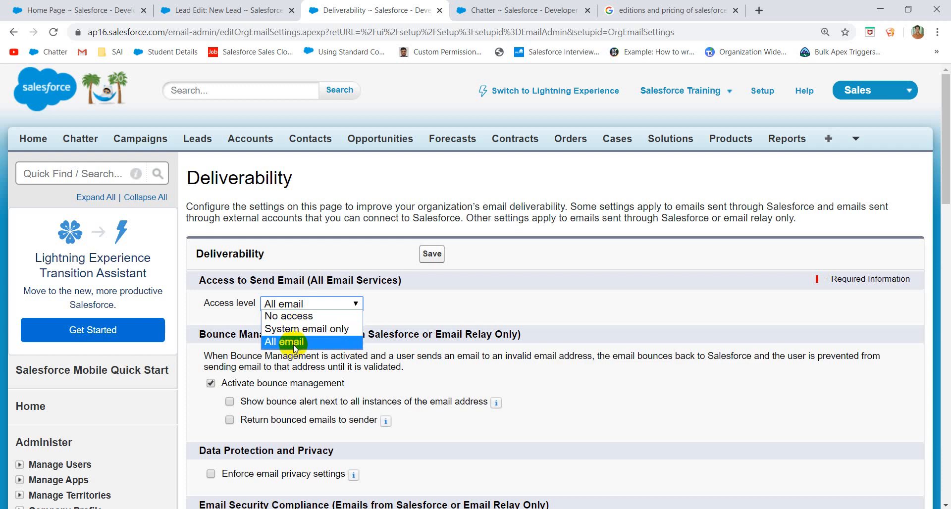
{"action": "left_click", "coordinate": [295, 342]}
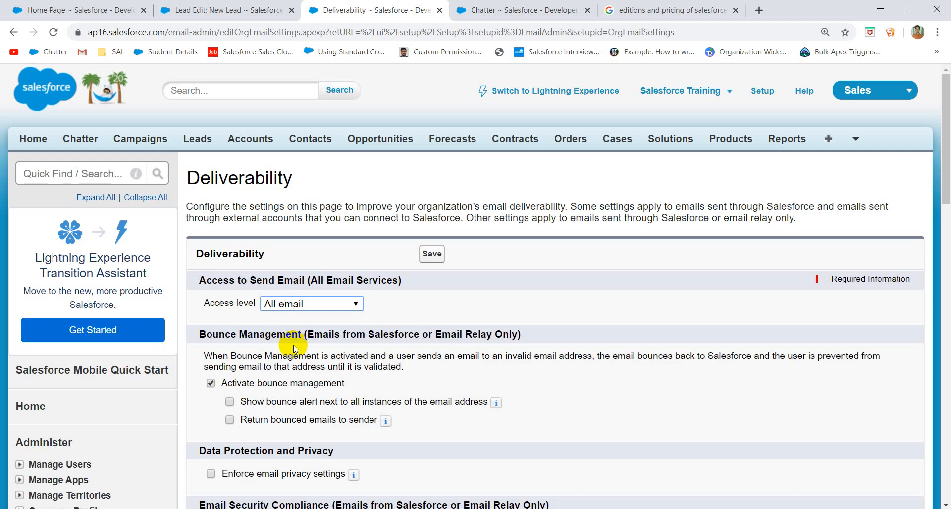
{"action": "scroll", "coordinate": [297, 347], "scroll_direction": "down", "scroll_amount": 5}
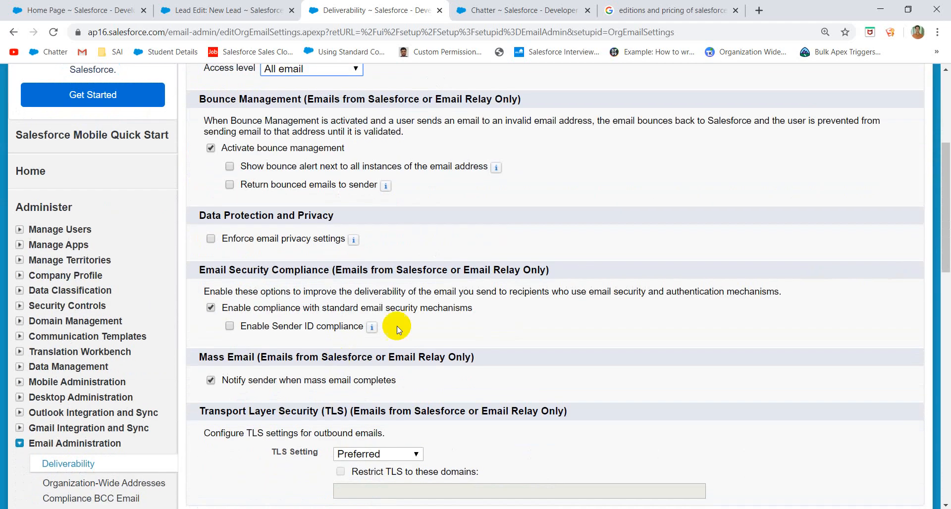
{"action": "scroll", "coordinate": [415, 320], "scroll_direction": "down", "scroll_amount": 3}
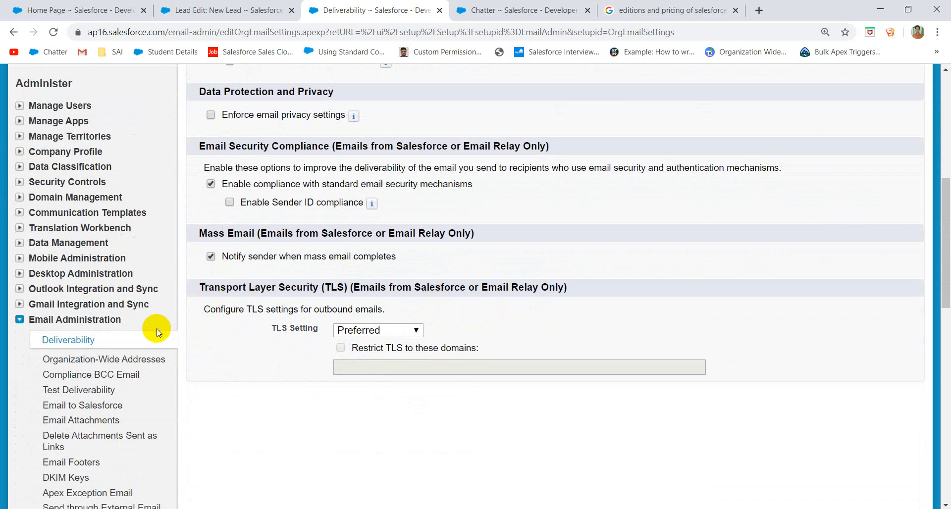
{"action": "scroll", "coordinate": [156, 332], "scroll_direction": "down", "scroll_amount": 1}
- View Organization-Wide Addresses, then Compliance BCC Email, leaving Enable unchecked and the address empty
{"action": "left_click", "coordinate": [129, 321]}
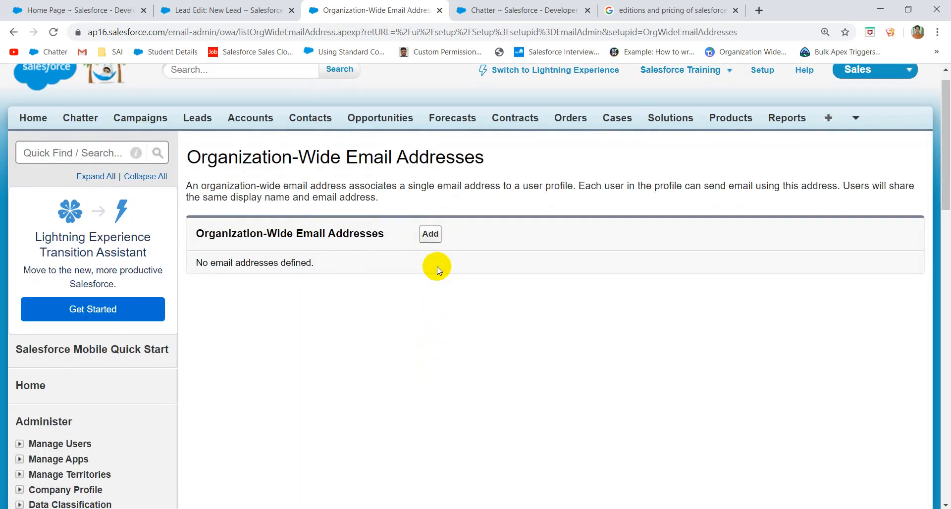
{"action": "scroll", "coordinate": [471, 257], "scroll_direction": "down", "scroll_amount": 7}
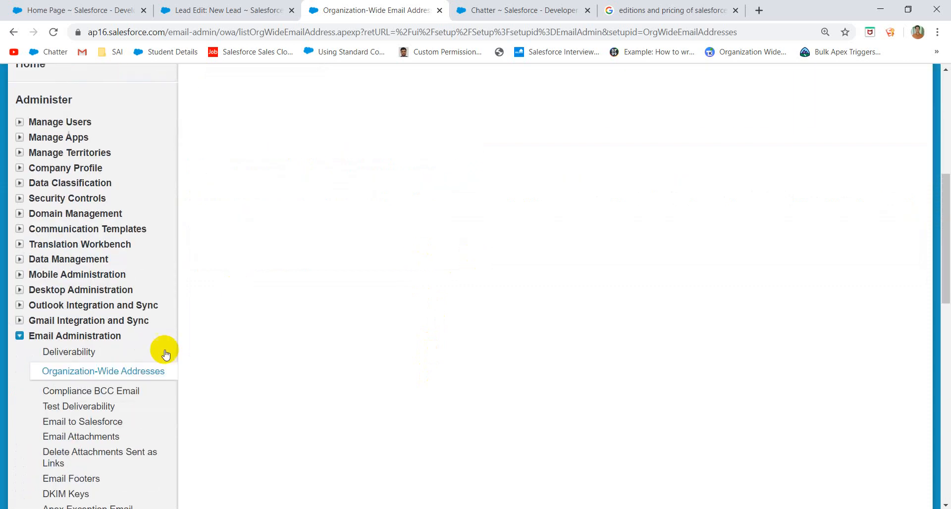
{"action": "left_click", "coordinate": [114, 391]}
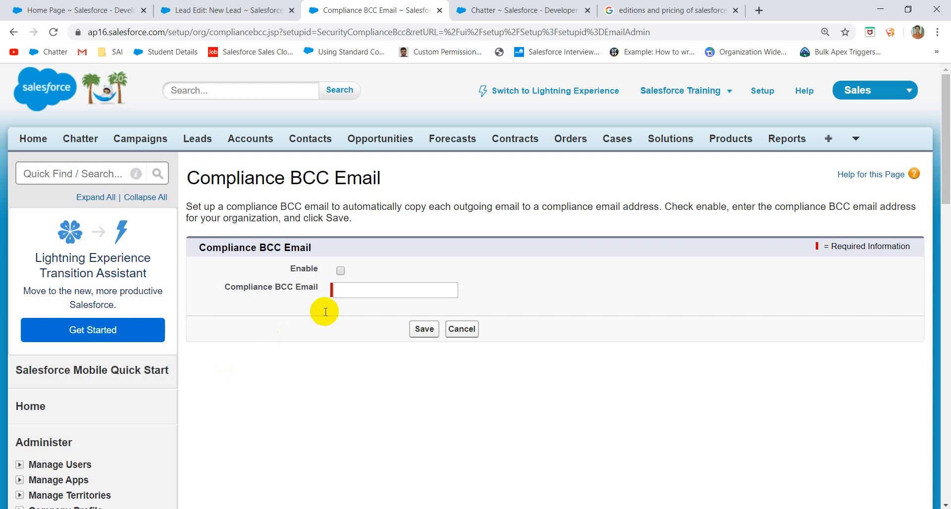
{"action": "left_click", "coordinate": [361, 291]}
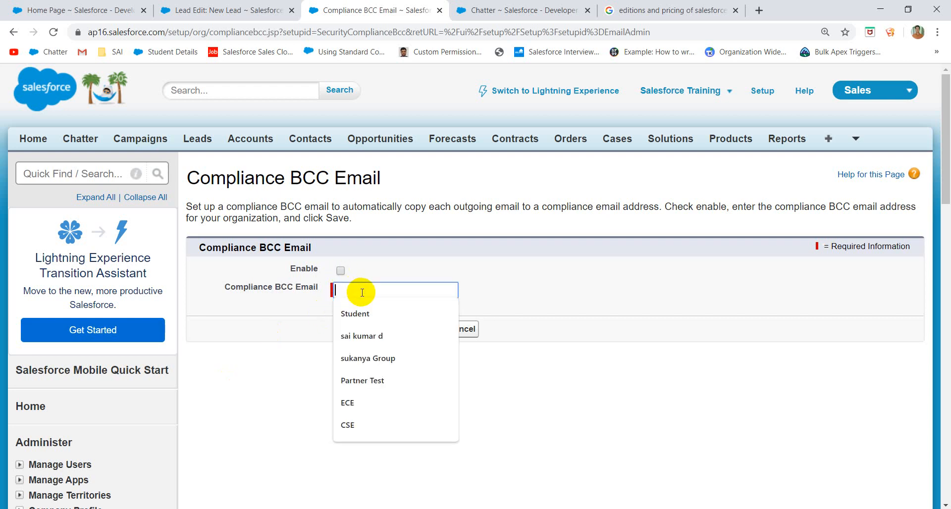
{"action": "left_click", "coordinate": [452, 264]}
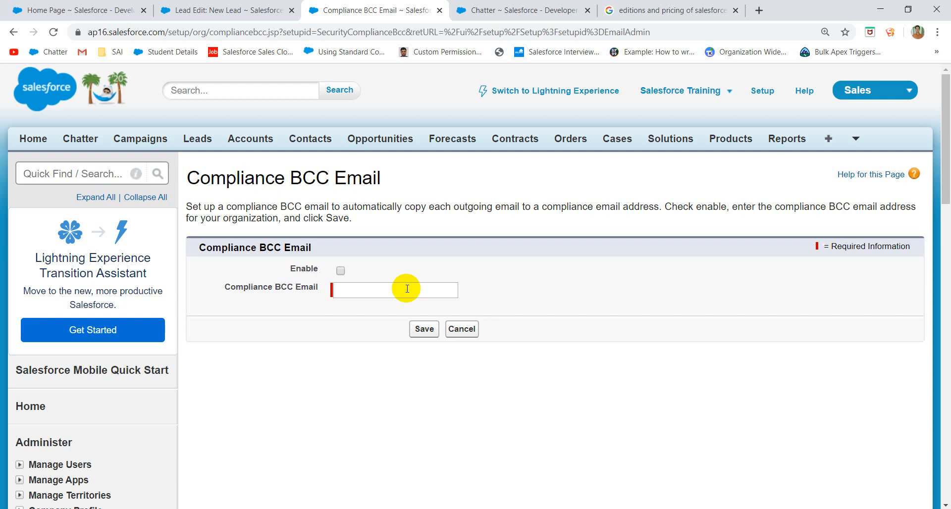
{"action": "scroll", "coordinate": [359, 310], "scroll_direction": "down", "scroll_amount": 9}
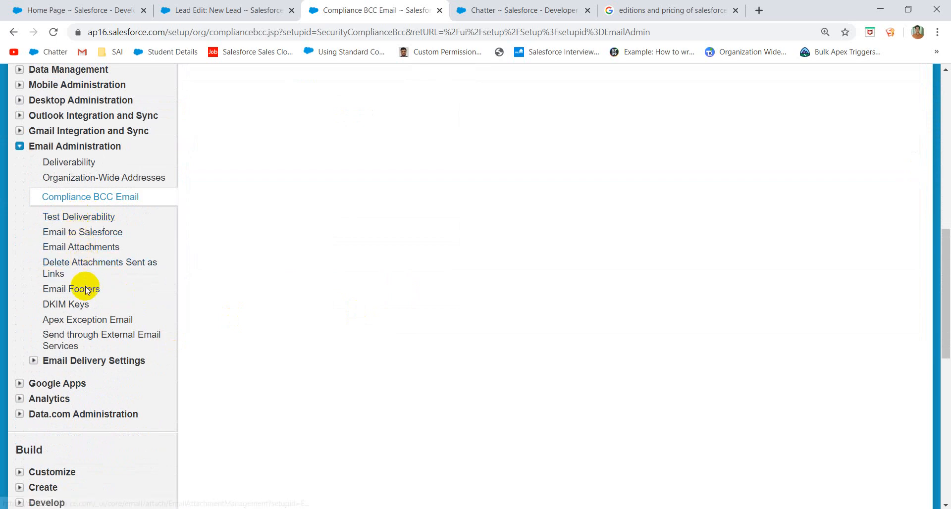
- View the Apex Exception Email page, which lists no Salesforce users or external addresses
{"action": "left_click", "coordinate": [78, 325]}
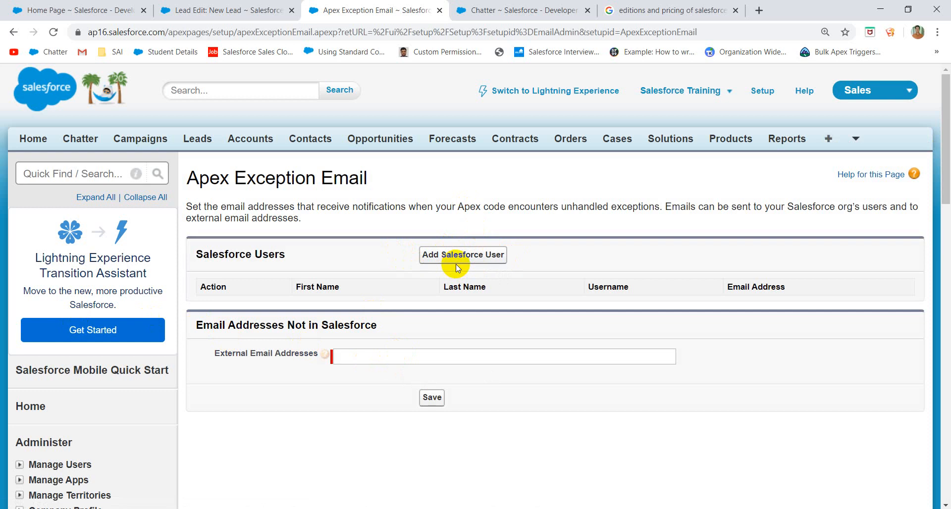
{"action": "scroll", "coordinate": [456, 264], "scroll_direction": "down", "scroll_amount": 15}
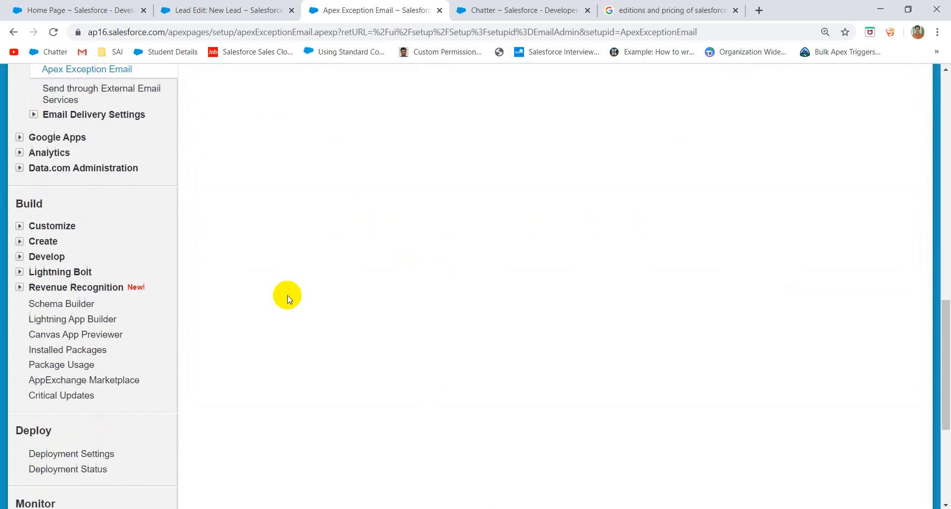
{"action": "scroll", "coordinate": [176, 239], "scroll_direction": "up", "scroll_amount": 4}
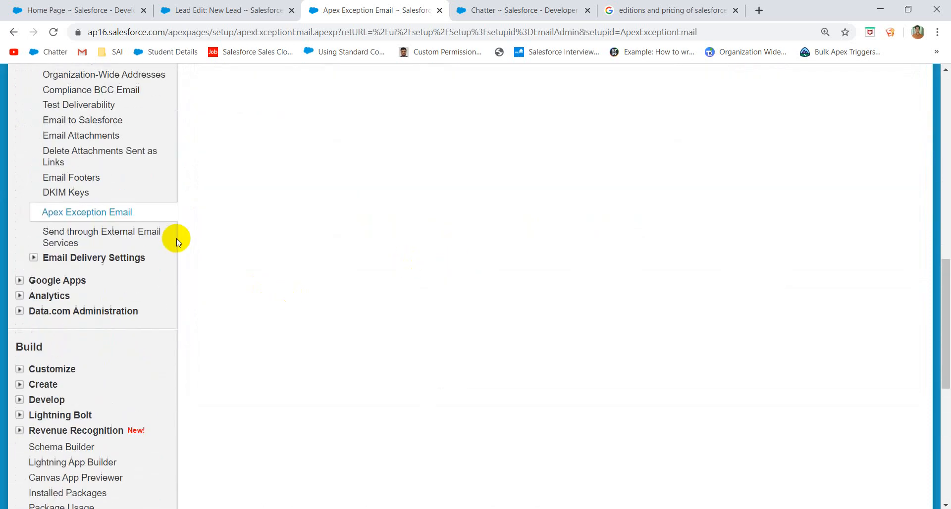
- Expand the Email Delivery Settings, Google Apps, Analytics and Data.com Administration sidebar sections
{"action": "left_click", "coordinate": [53, 259]}
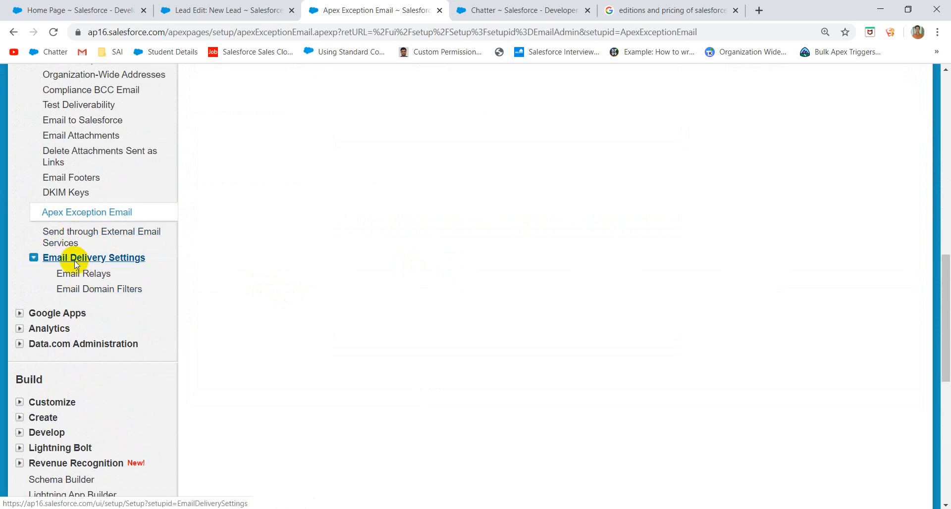
{"action": "scroll", "coordinate": [74, 268], "scroll_direction": "down", "scroll_amount": 2}
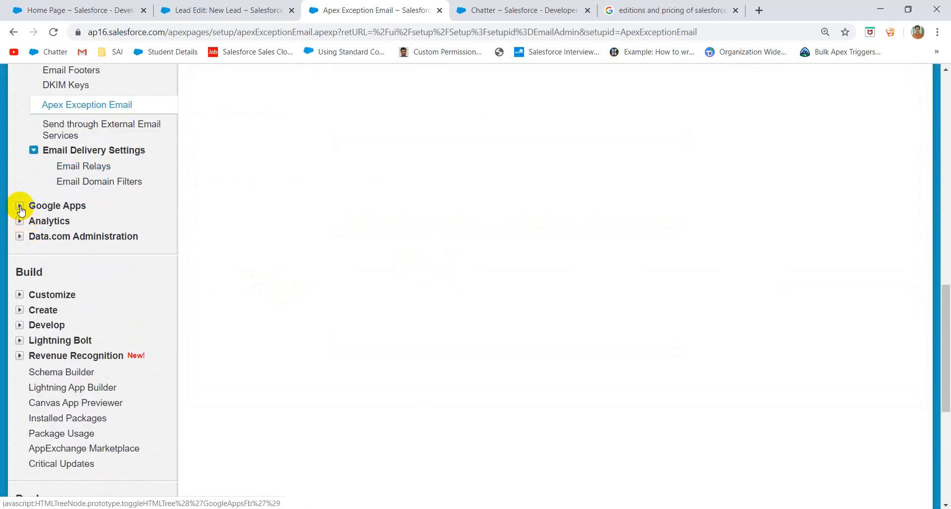
{"action": "left_click", "coordinate": [20, 207]}
{"action": "left_click", "coordinate": [19, 245]}
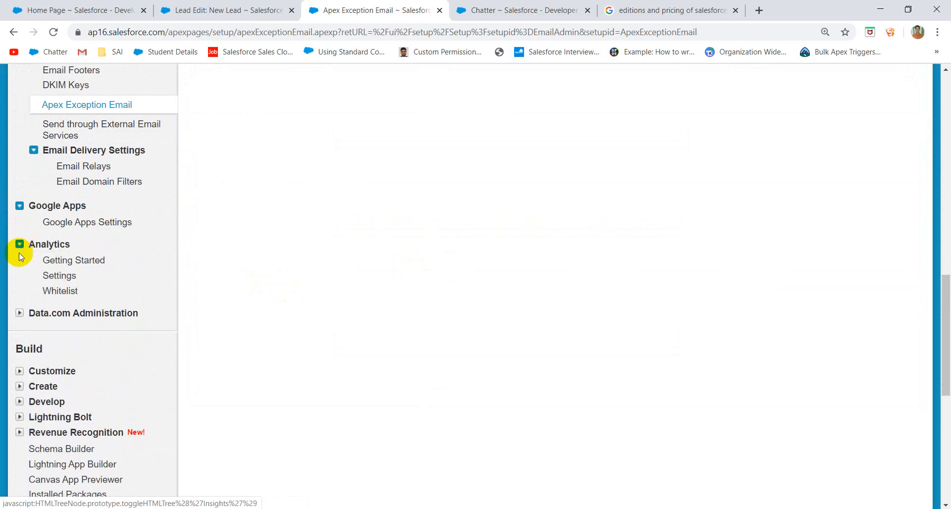
{"action": "left_click", "coordinate": [19, 312]}
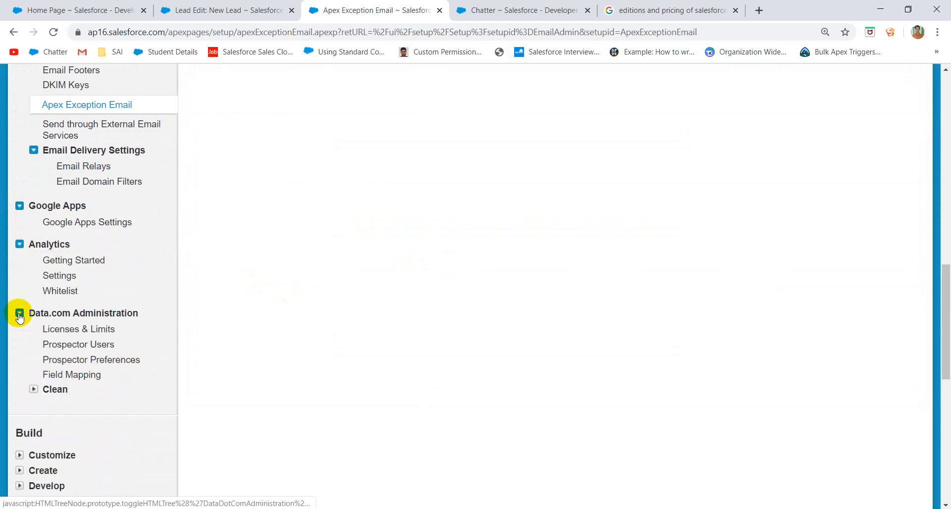
- Expand Clean and Clean Info under Data.com Administration and browse their pages
{"action": "scroll", "coordinate": [153, 376], "scroll_direction": "down", "scroll_amount": 1}
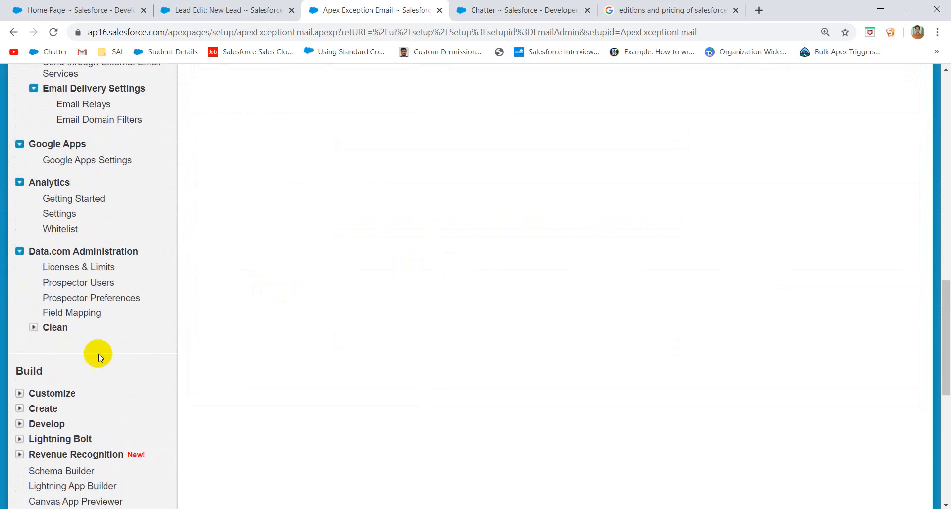
{"action": "left_click", "coordinate": [34, 328]}
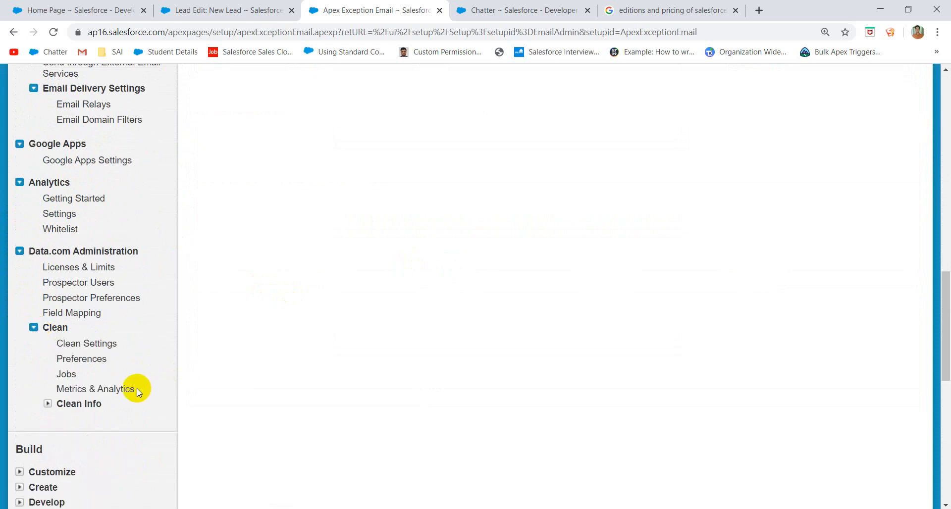
{"action": "left_click", "coordinate": [49, 404]}
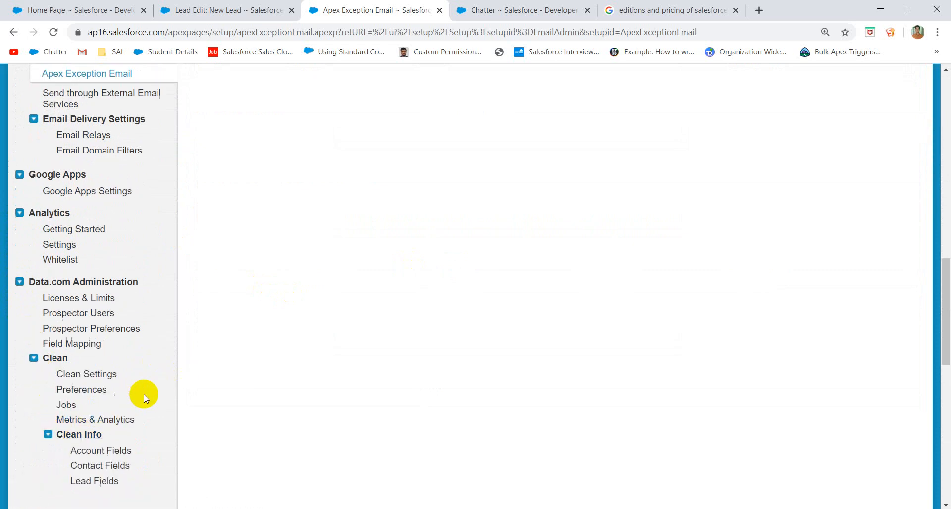
{"action": "scroll", "coordinate": [144, 394], "scroll_direction": "down", "scroll_amount": 7}
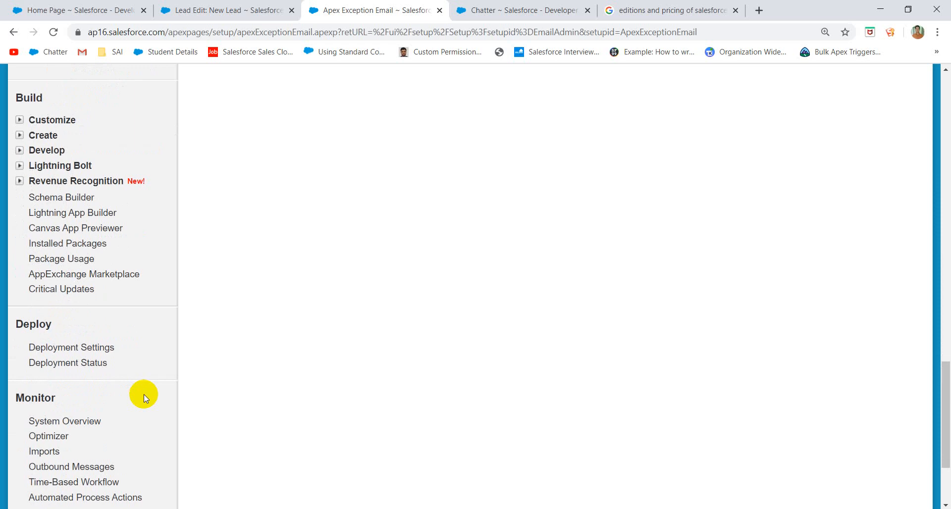
{"action": "scroll", "coordinate": [144, 395], "scroll_direction": "down", "scroll_amount": 3}
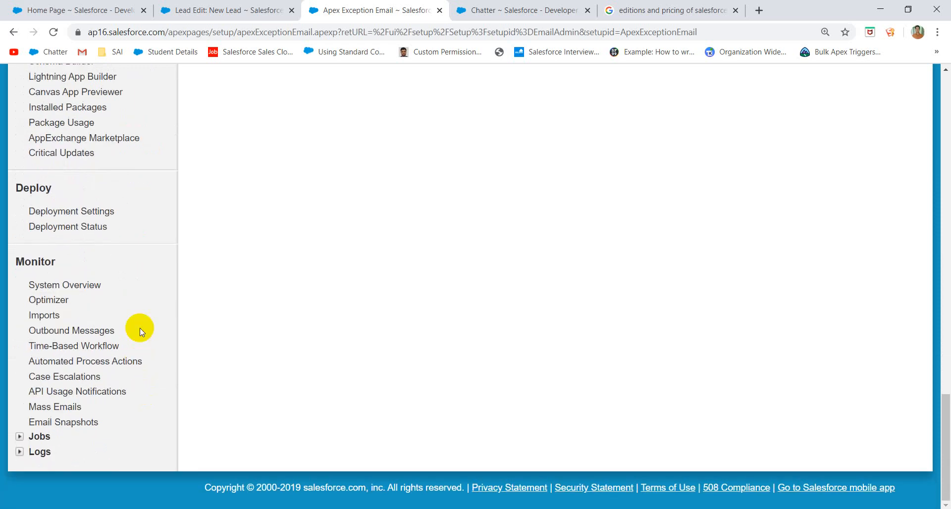
{"action": "scroll", "coordinate": [160, 315], "scroll_direction": "up", "scroll_amount": 10}
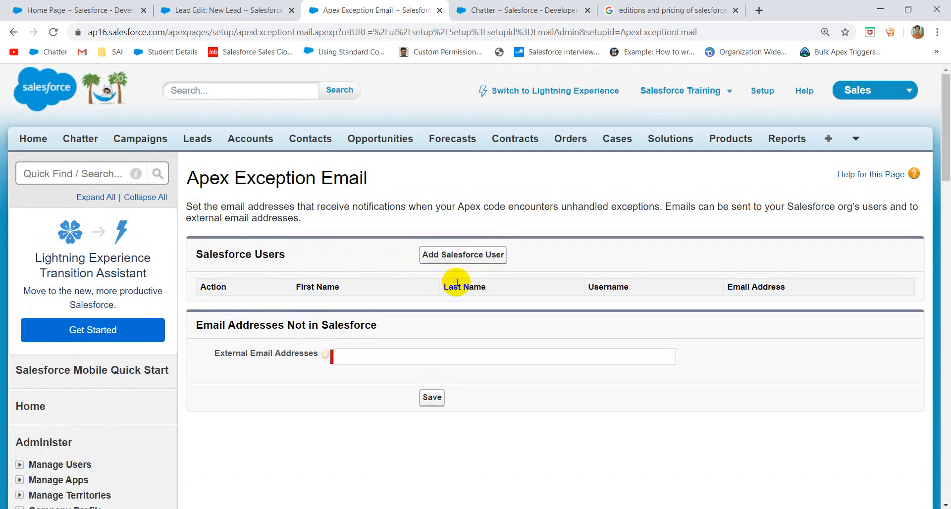
{"action": "scroll", "coordinate": [536, 344], "scroll_direction": "down", "scroll_amount": 10}
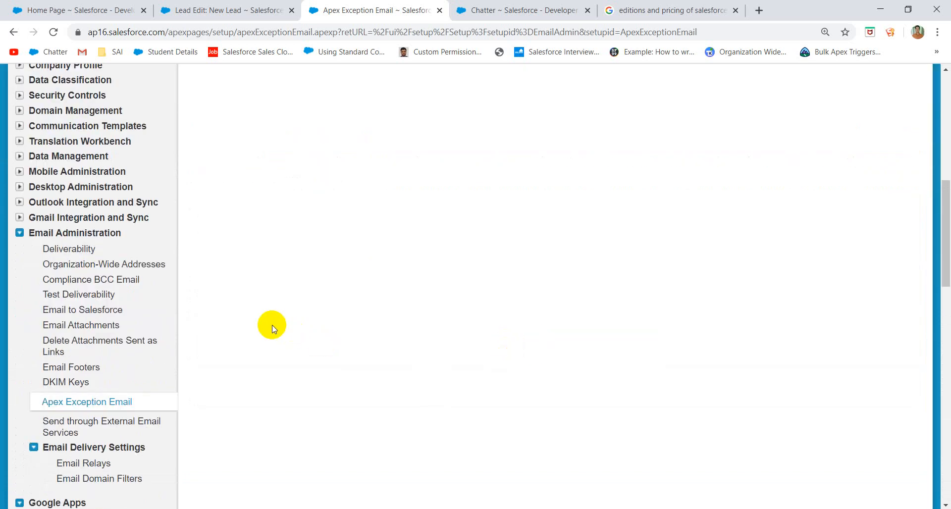
- Collapse the Email Administration, Google Apps, Analytics and Data.com Administration sections
{"action": "left_click", "coordinate": [19, 233]}
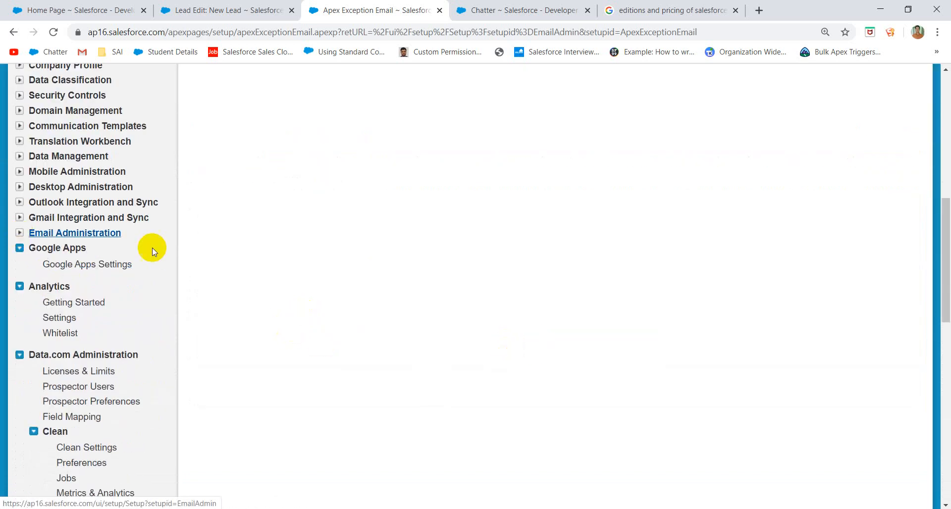
{"action": "left_click", "coordinate": [19, 247]}
{"action": "left_click", "coordinate": [19, 263]}
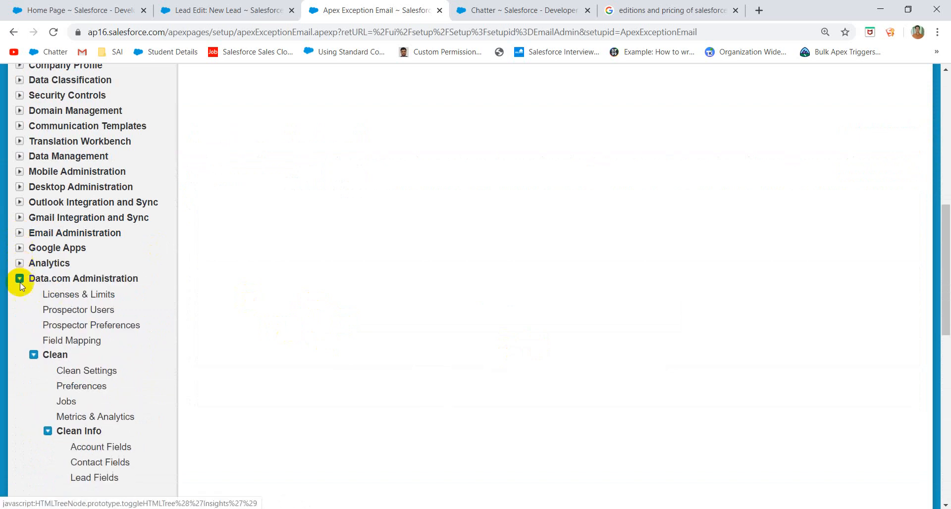
{"action": "left_click", "coordinate": [18, 279]}
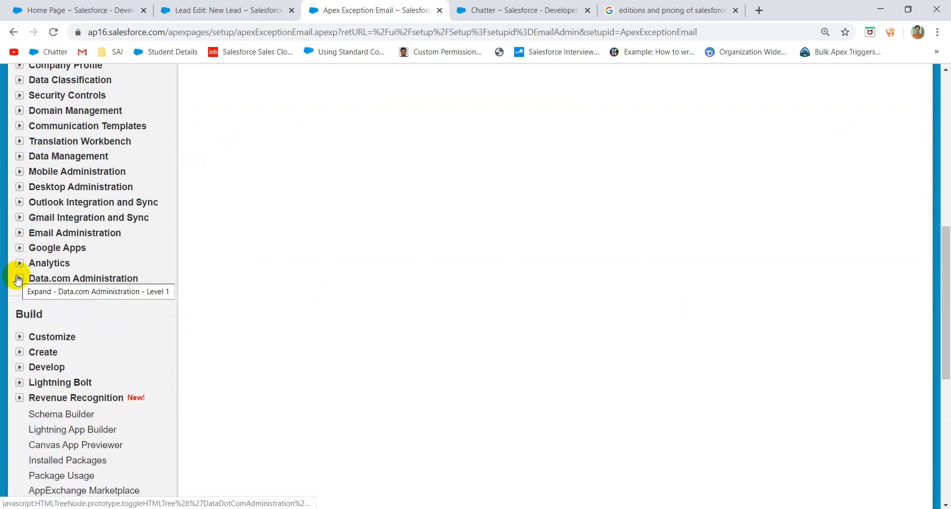